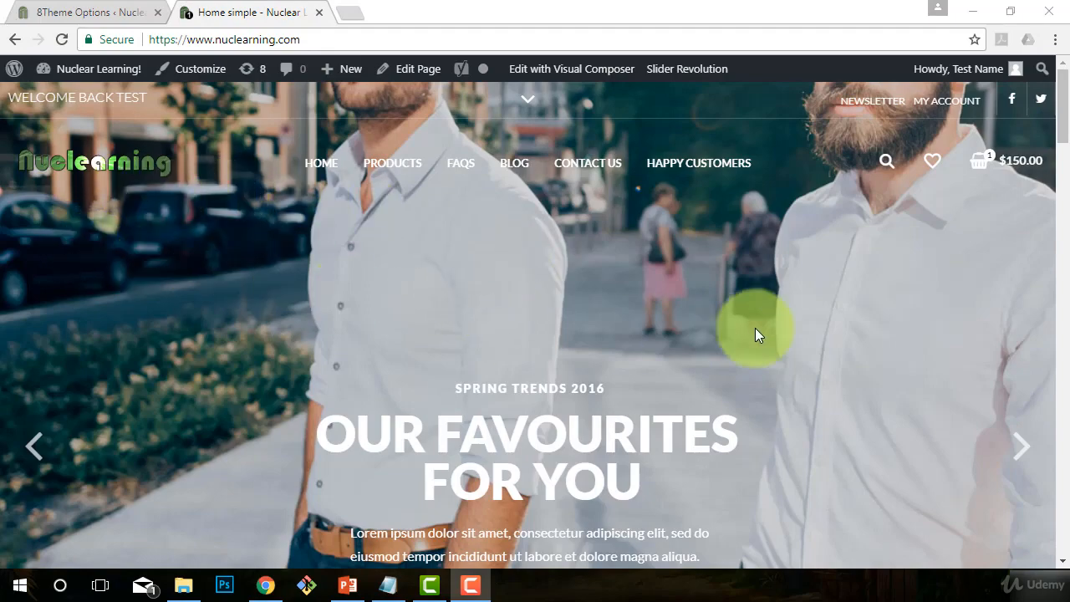
# Look through the shop's current home page, from the main slider down past the testimonials
pyautogui.scroll(-2, 745, 199)
pyautogui.scroll(2, 239, 238)
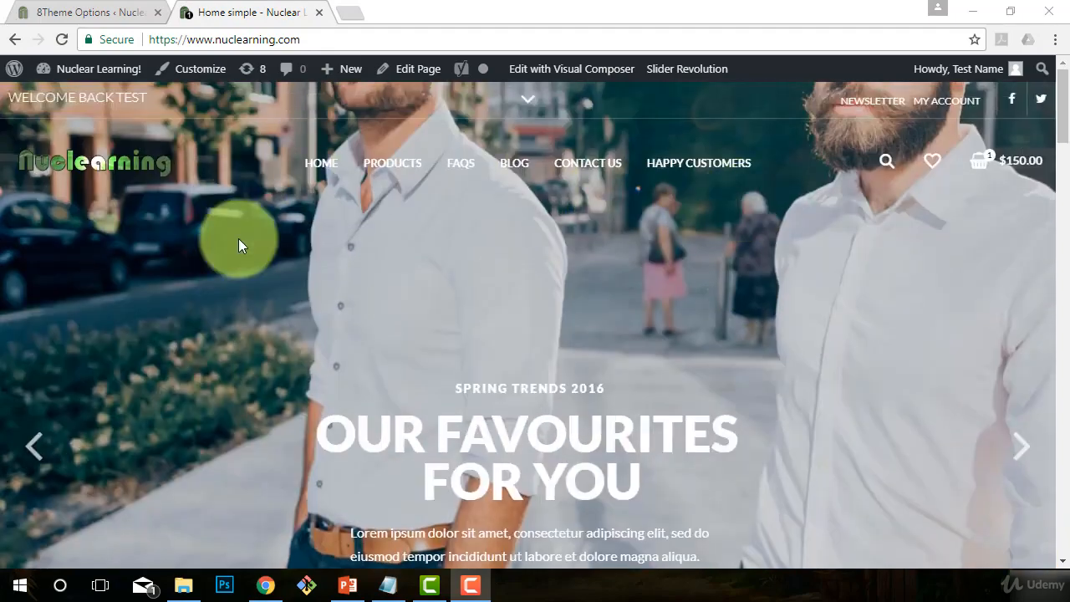
pyautogui.scroll(-1, 472, 347)
pyautogui.scroll(-10, 472, 349)
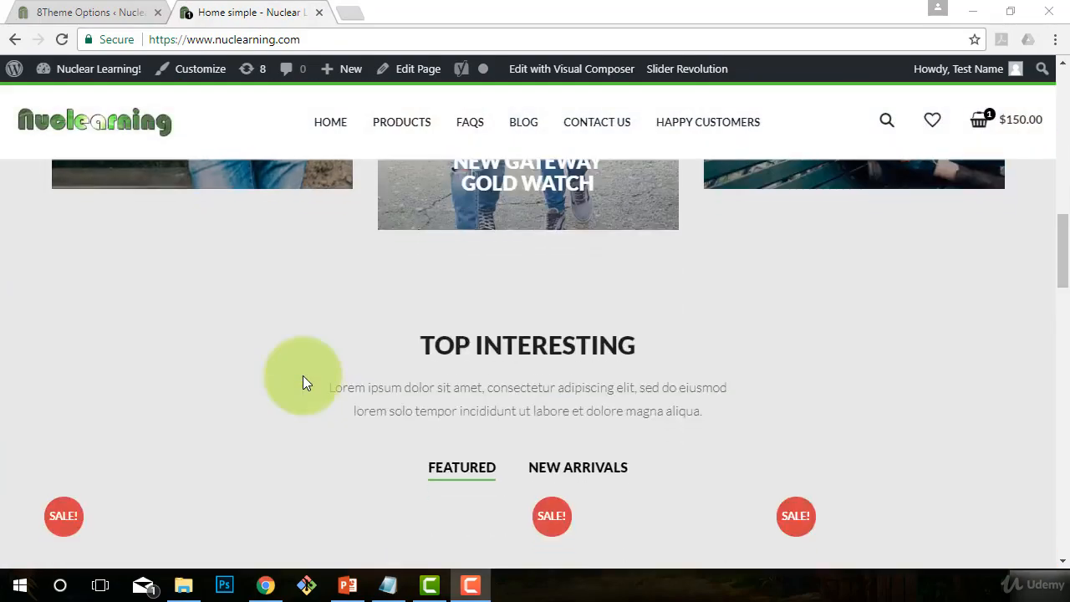
pyautogui.scroll(-6, 302, 375)
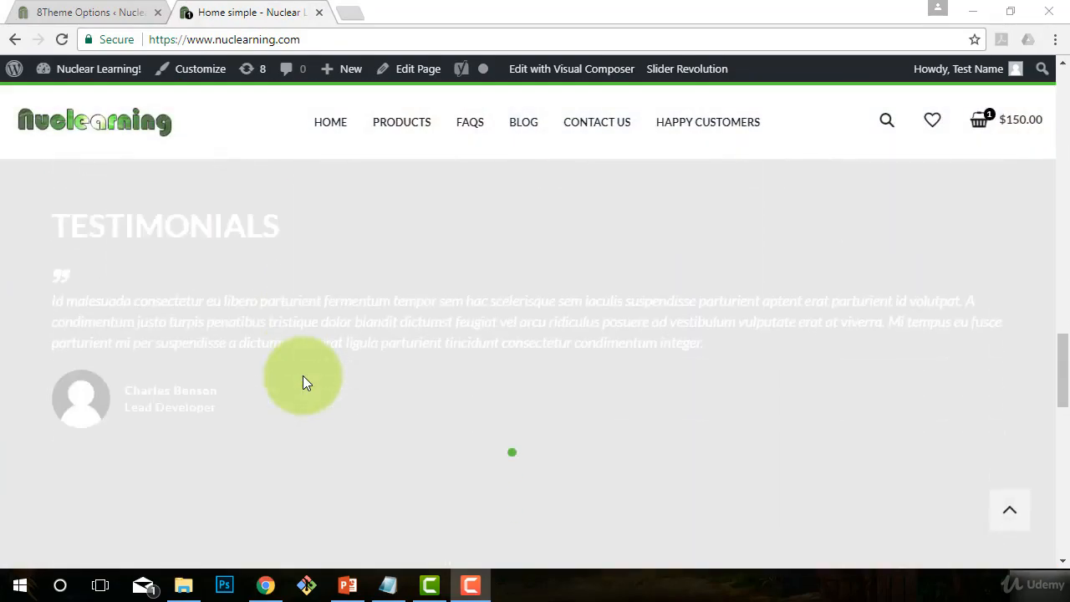
pyautogui.scroll(-3, 303, 380)
pyautogui.scroll(10, 303, 381)
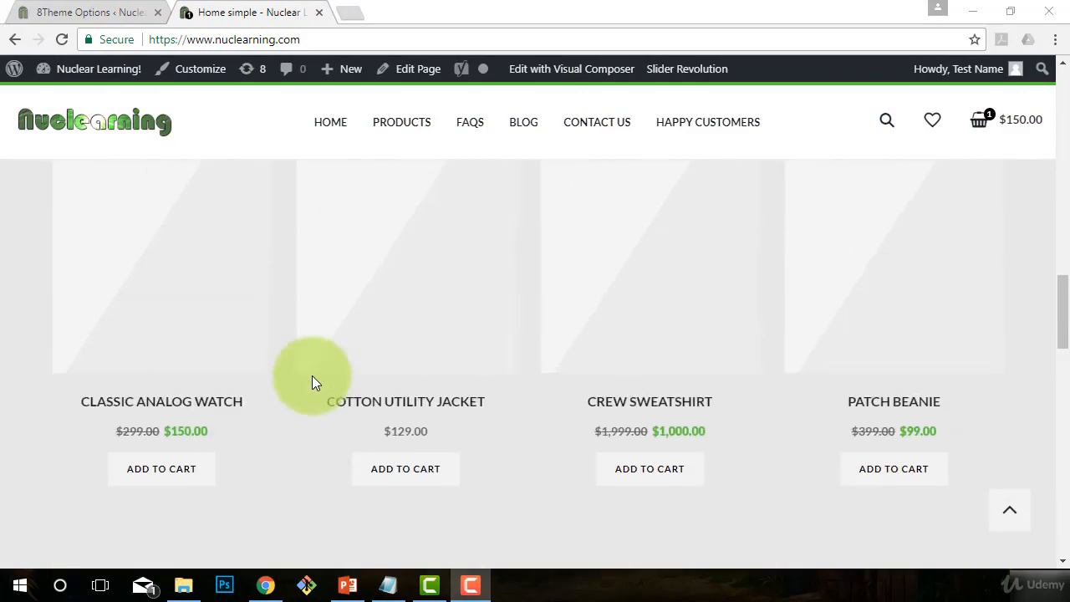
pyautogui.scroll(6, 311, 376)
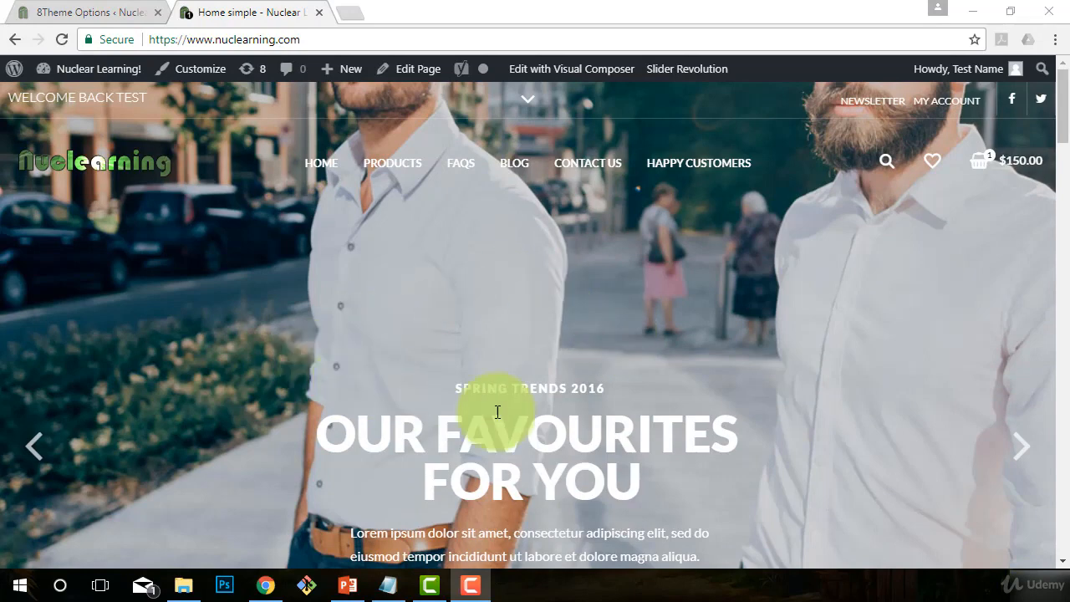
# In the site's Reading Settings, set the static front page to Home default and save the changes
pyautogui.moveTo(88, 71)
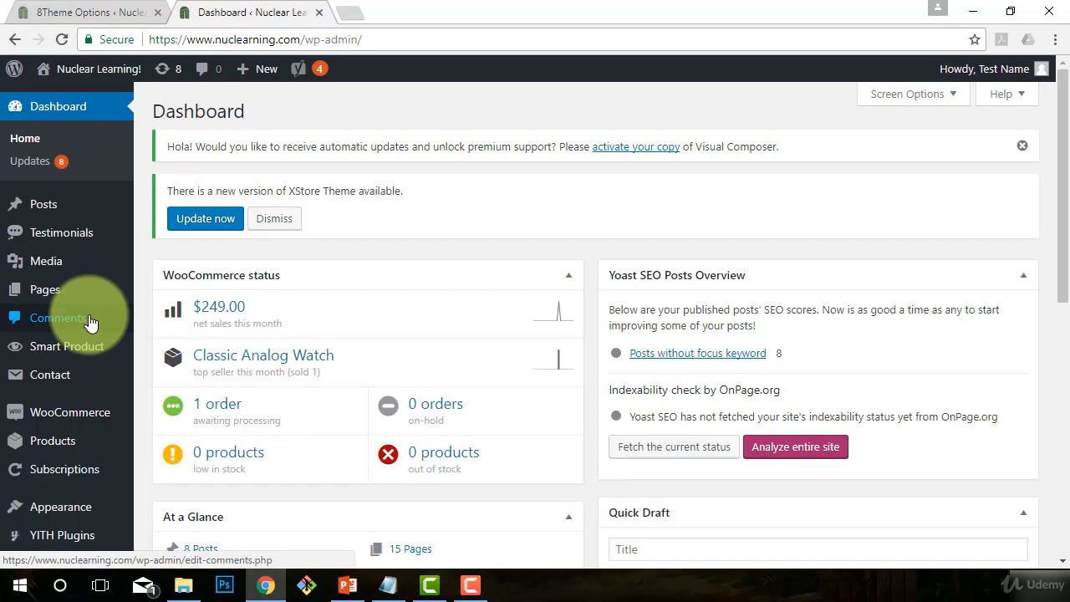
pyautogui.scroll(-5, 90, 323)
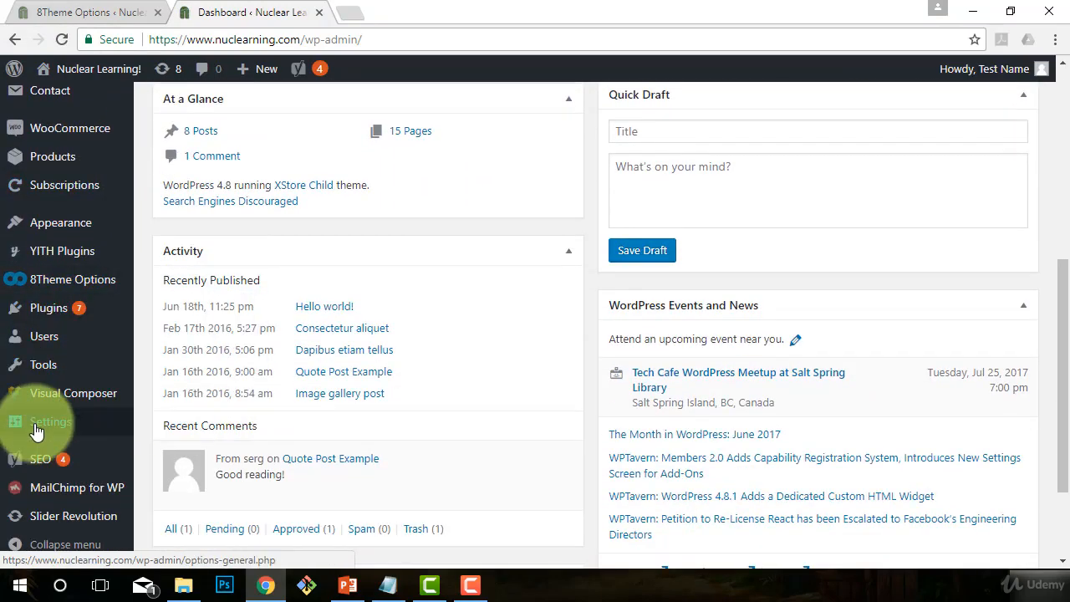
pyautogui.moveTo(36, 430)
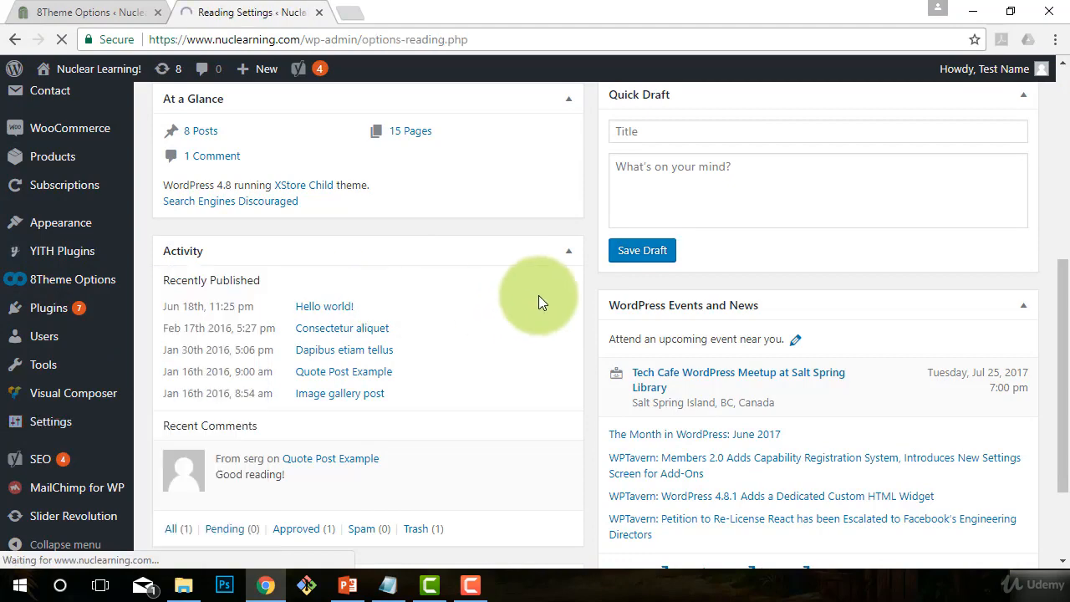
pyautogui.scroll(-1, 644, 317)
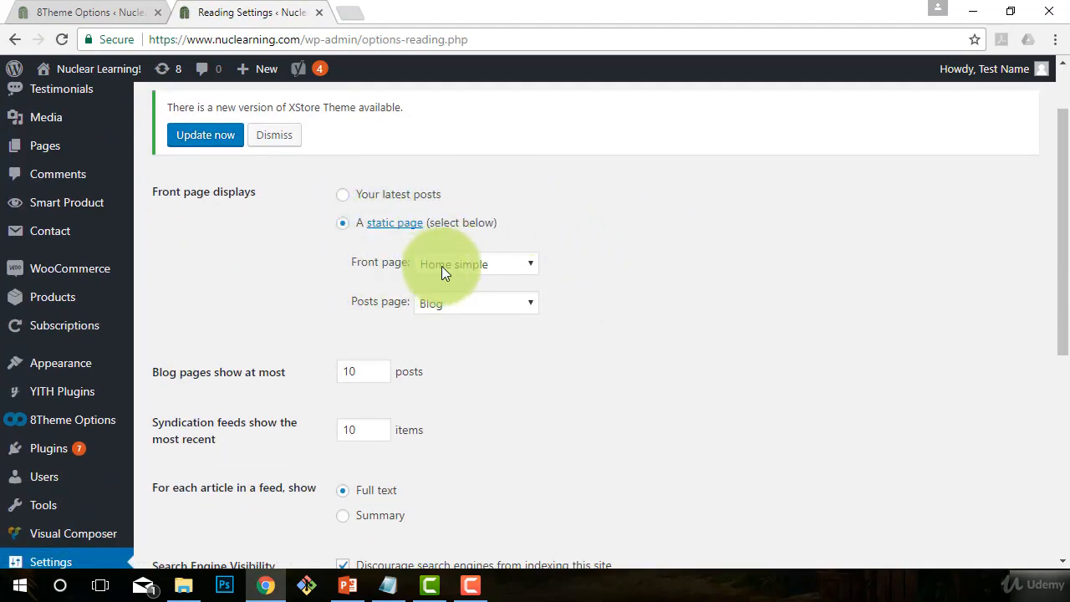
pyautogui.click(520, 266)
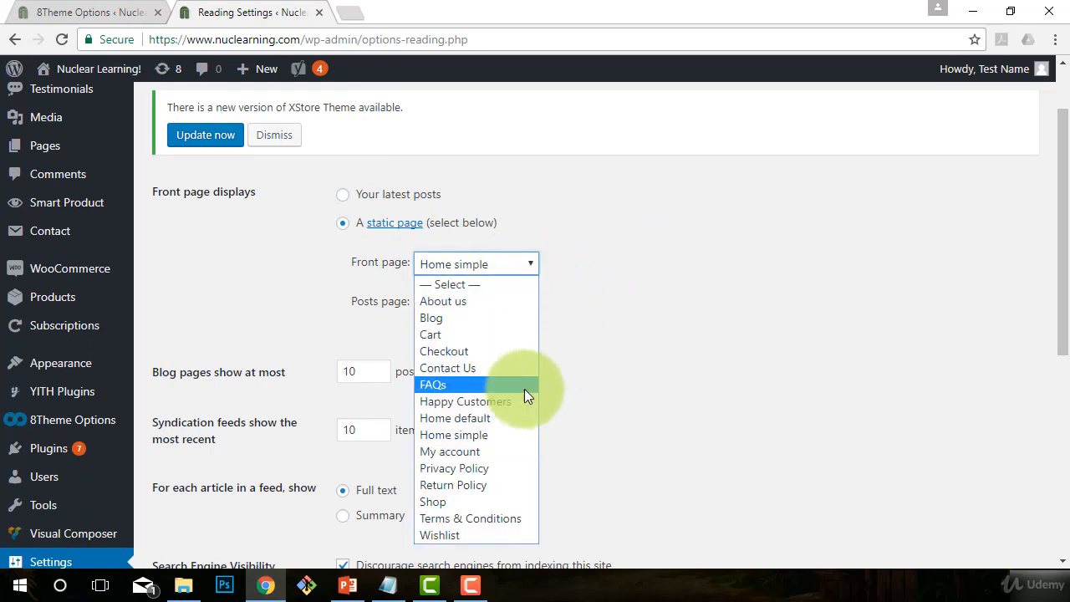
pyautogui.click(449, 418)
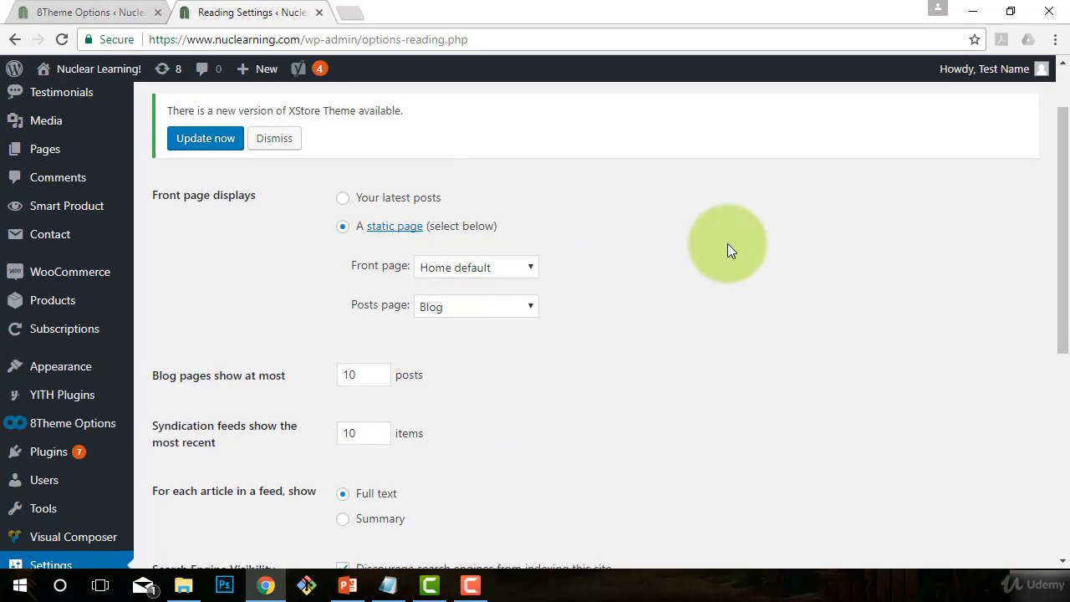
pyautogui.scroll(1, 728, 251)
pyautogui.scroll(-5, 727, 251)
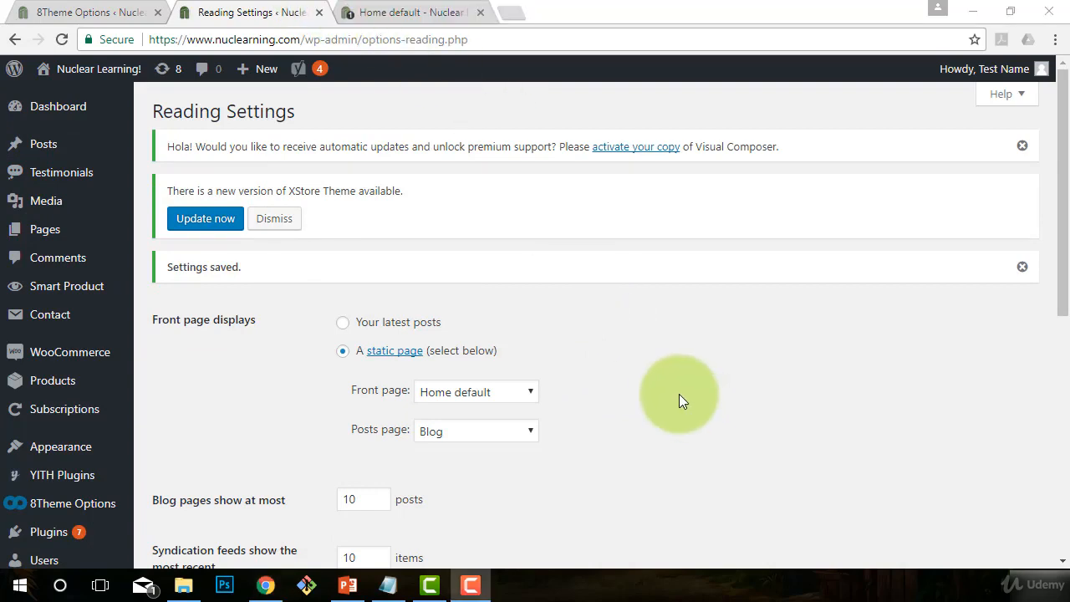
# Examine the live Home default page, from its slider through the product categories to the latest blog posts
pyautogui.click(387, 13)
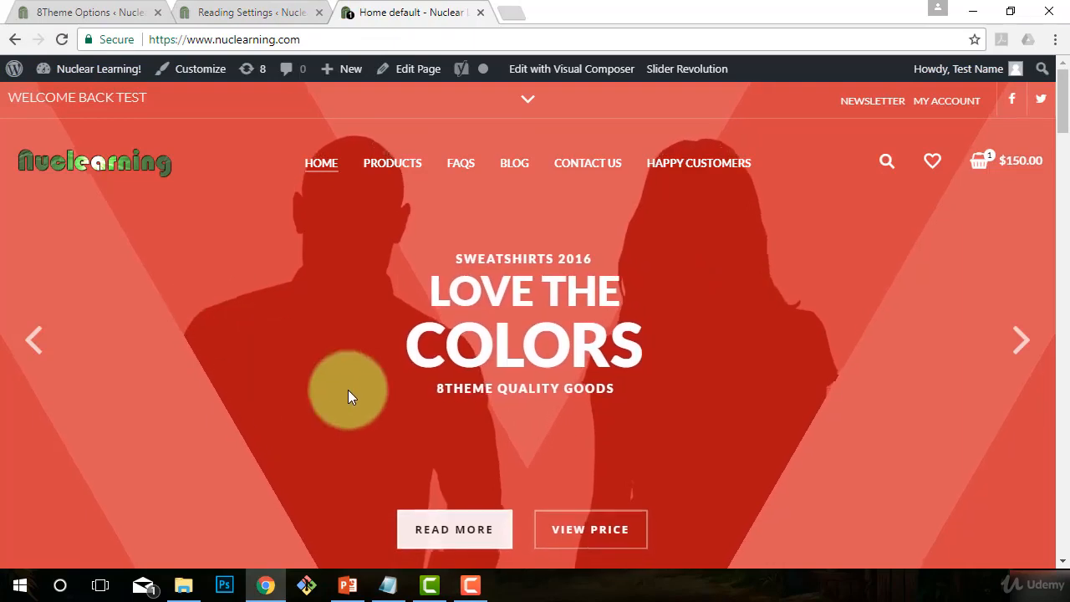
pyautogui.scroll(-3, 348, 390)
pyautogui.scroll(3, 352, 384)
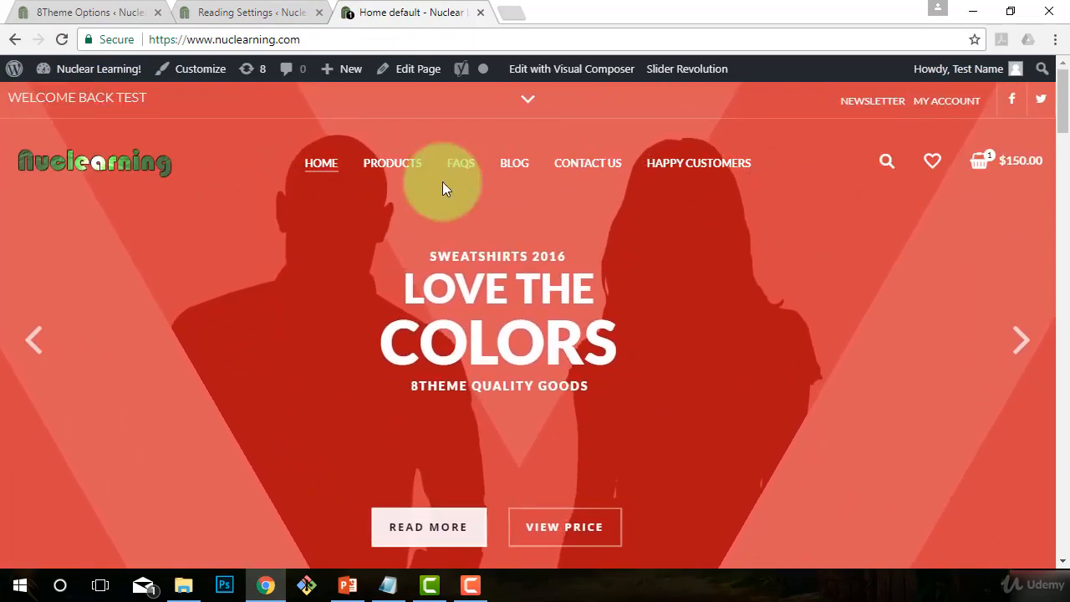
pyautogui.scroll(-5, 644, 325)
pyautogui.scroll(-15, 406, 363)
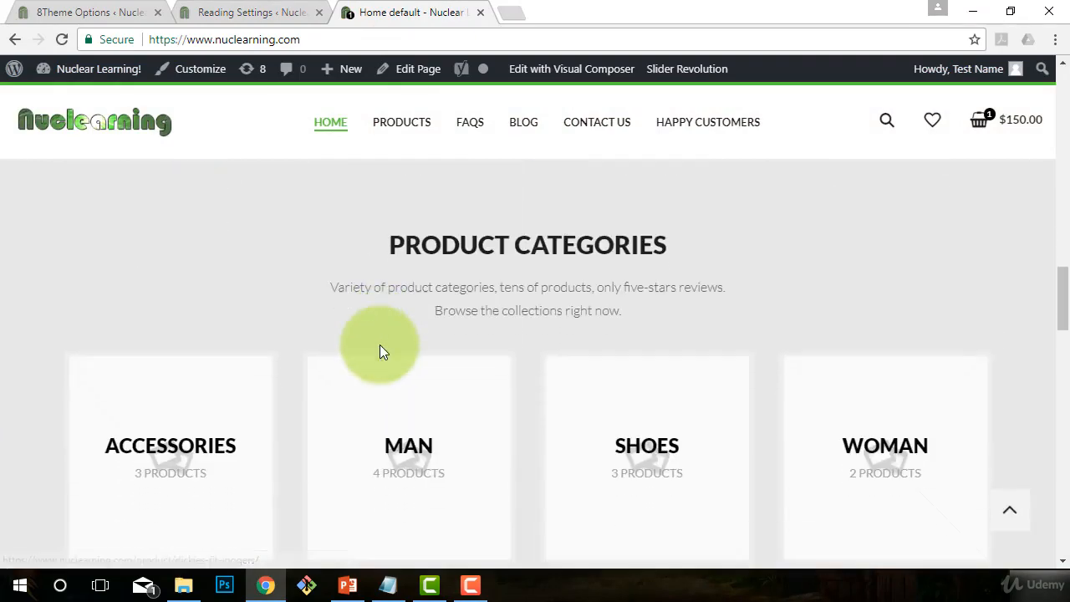
pyautogui.scroll(-3, 380, 348)
pyautogui.scroll(-4, 251, 351)
pyautogui.scroll(-2, 217, 357)
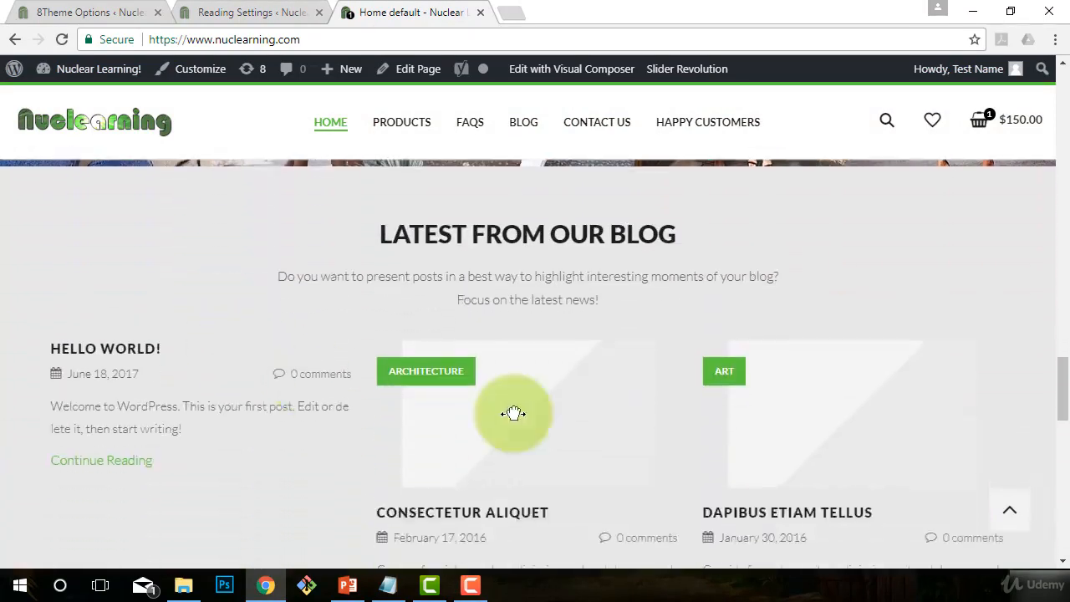
pyautogui.scroll(-3, 701, 410)
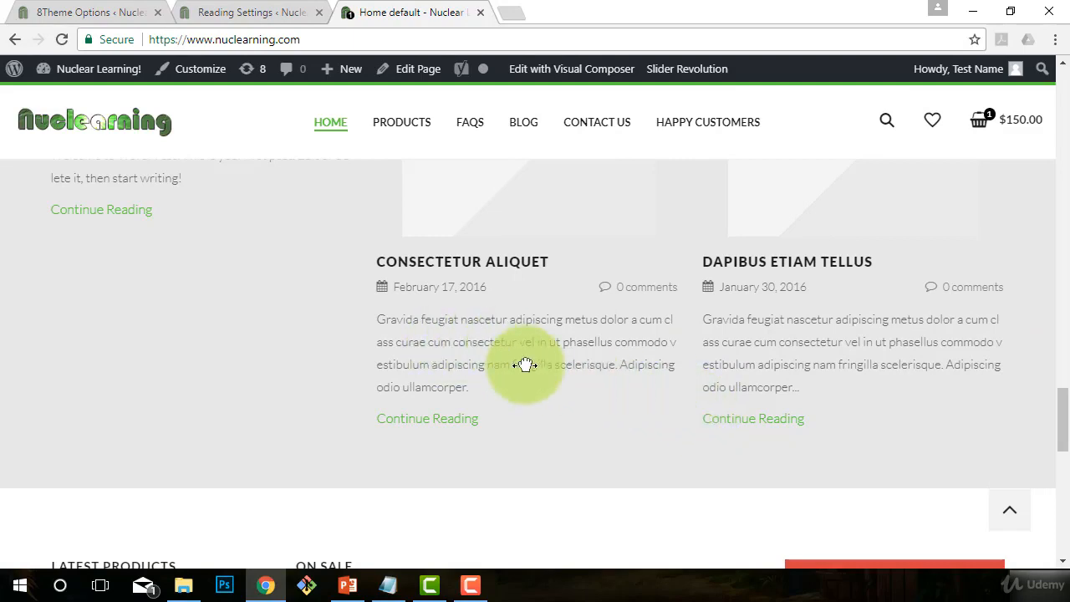
pyautogui.scroll(15, 525, 364)
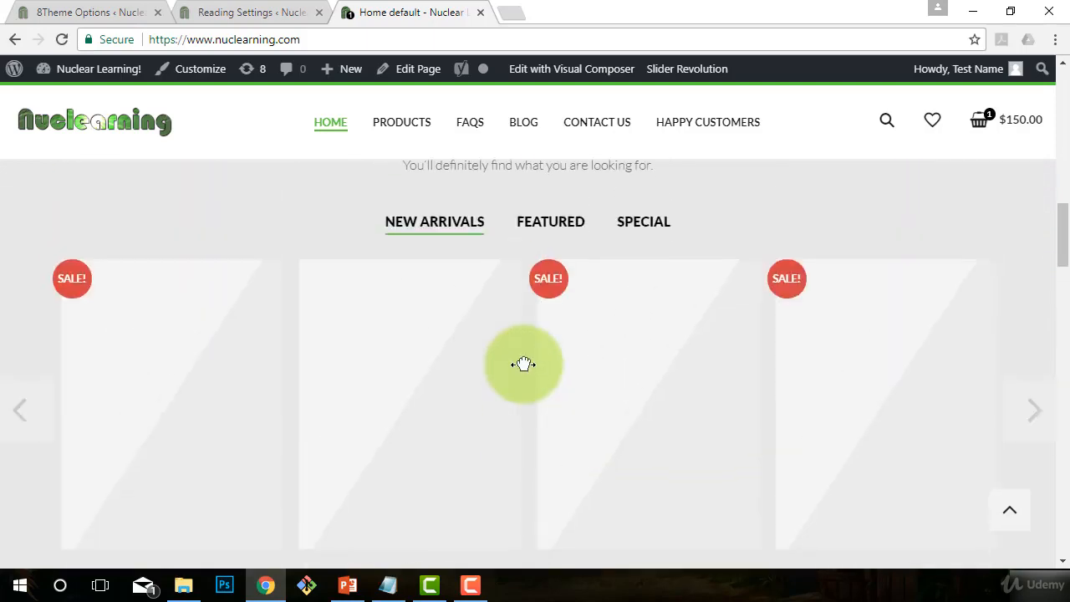
pyautogui.scroll(15, 524, 364)
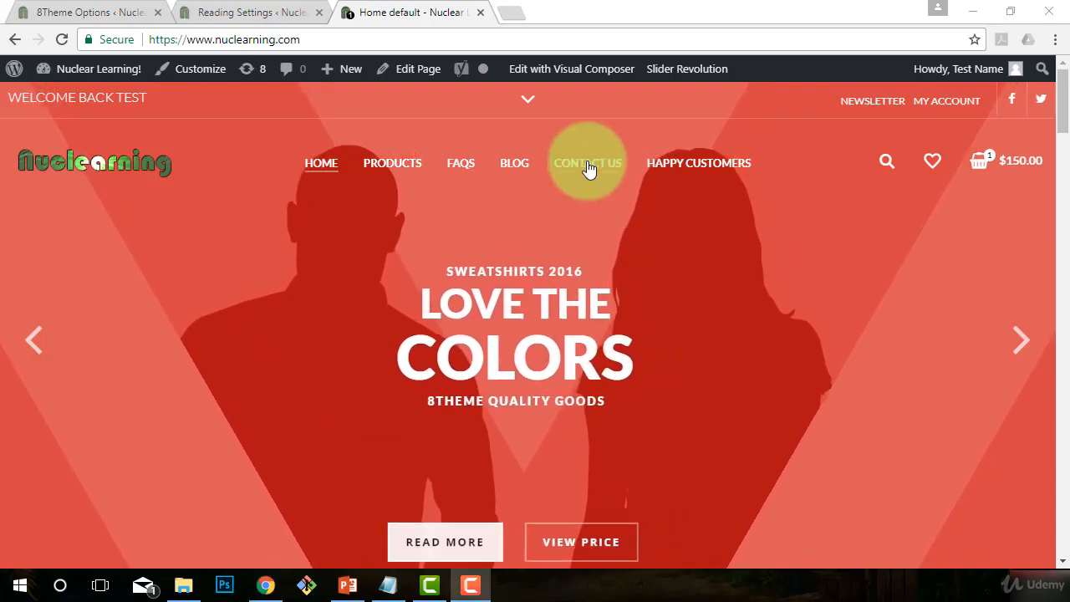
# Open the home page for editing with Visual Composer and view the saved layout templates
pyautogui.click(558, 74)
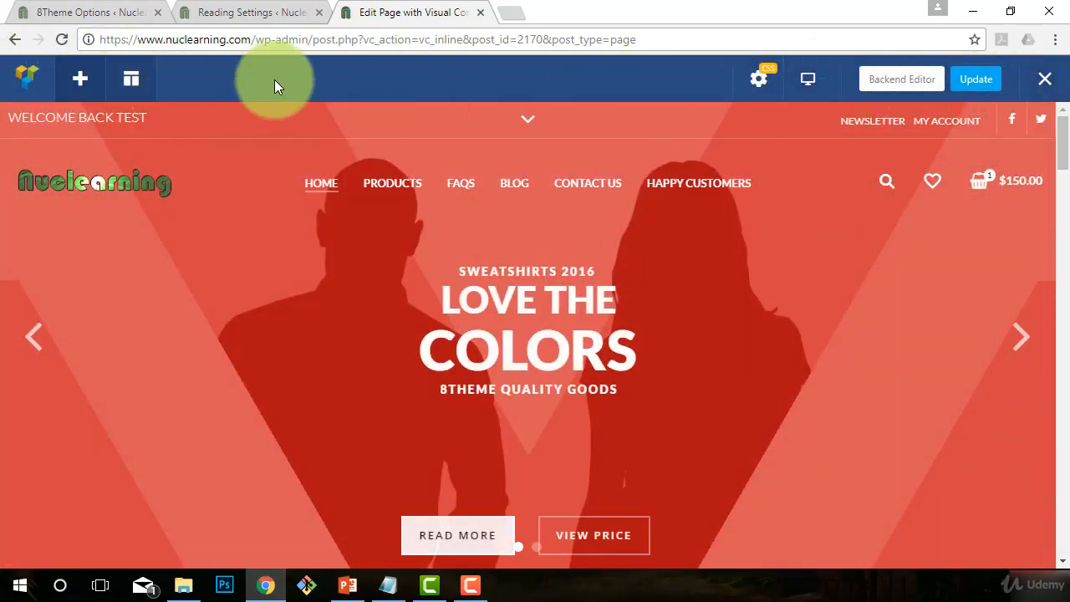
pyautogui.moveTo(334, 380)
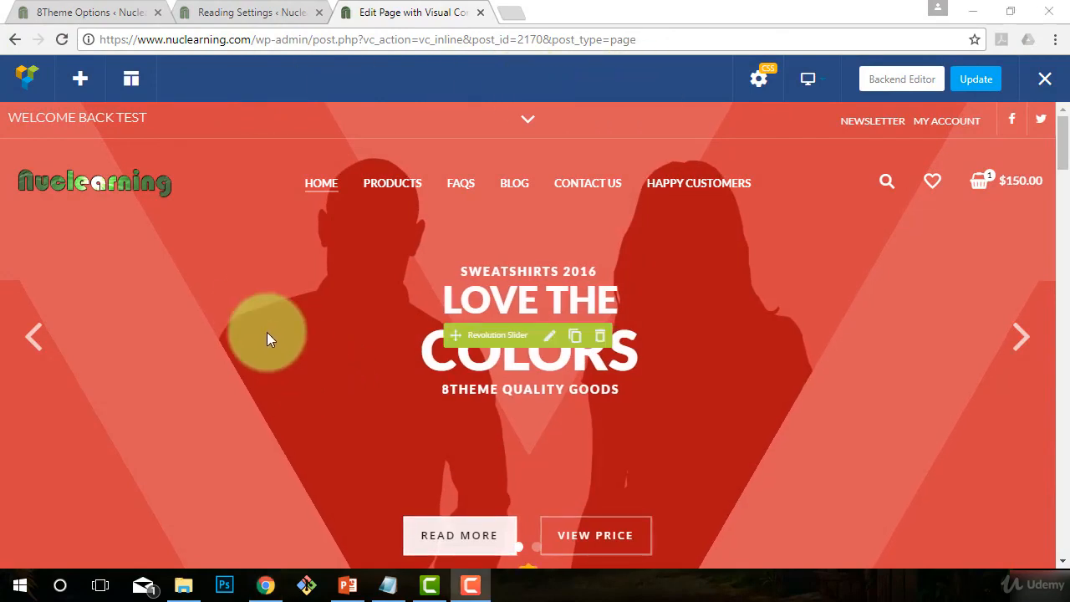
pyautogui.click(131, 81)
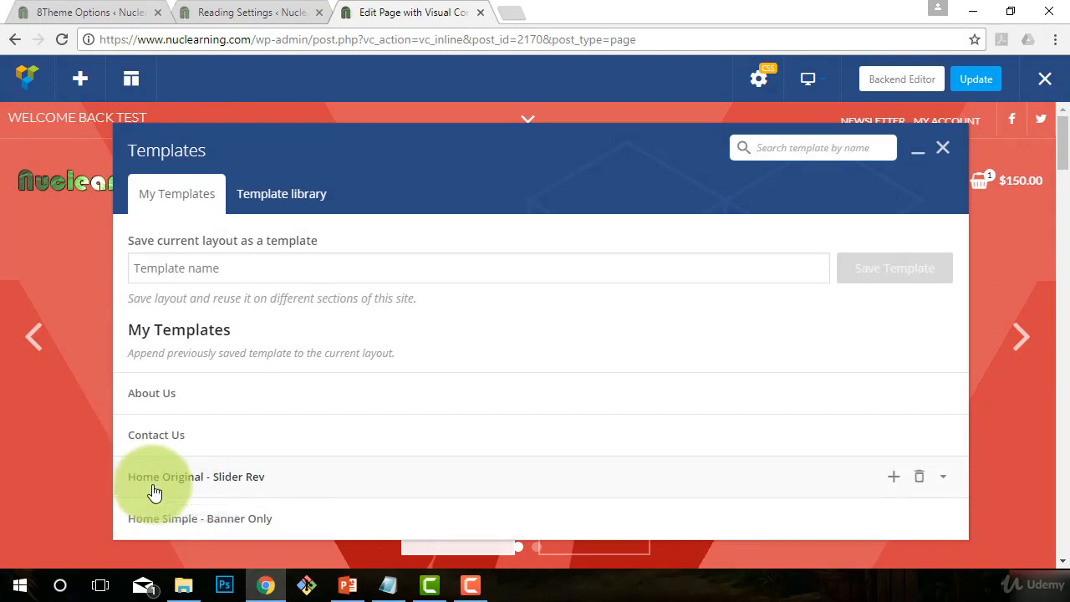
pyautogui.click(175, 268)
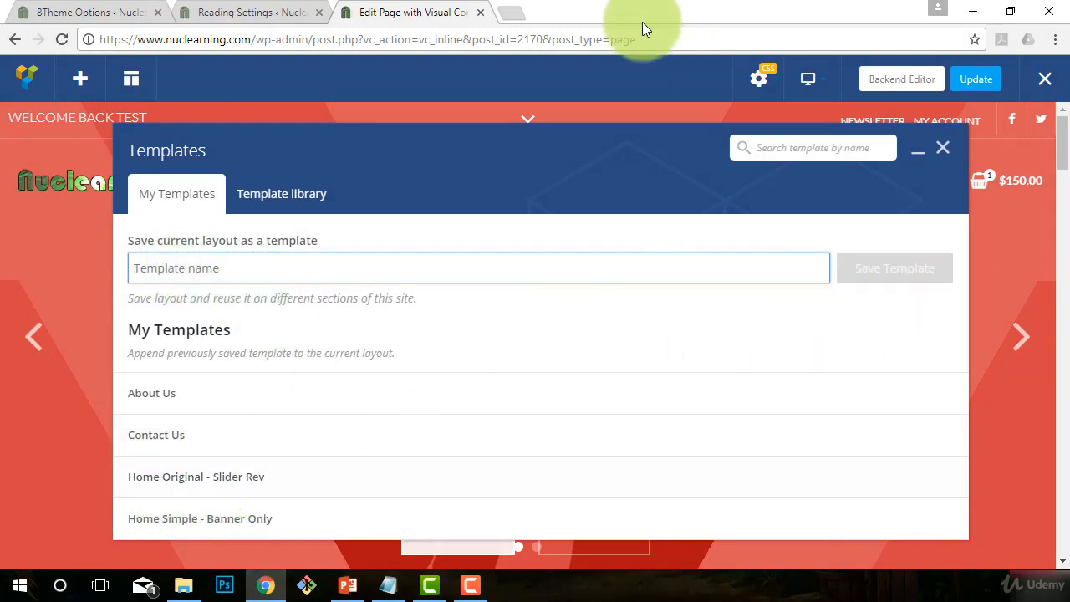
pyautogui.click(942, 148)
# Examine the slider and the three call-to-action blocks below it, and view the elements available to add
pyautogui.scroll(-2, 597, 384)
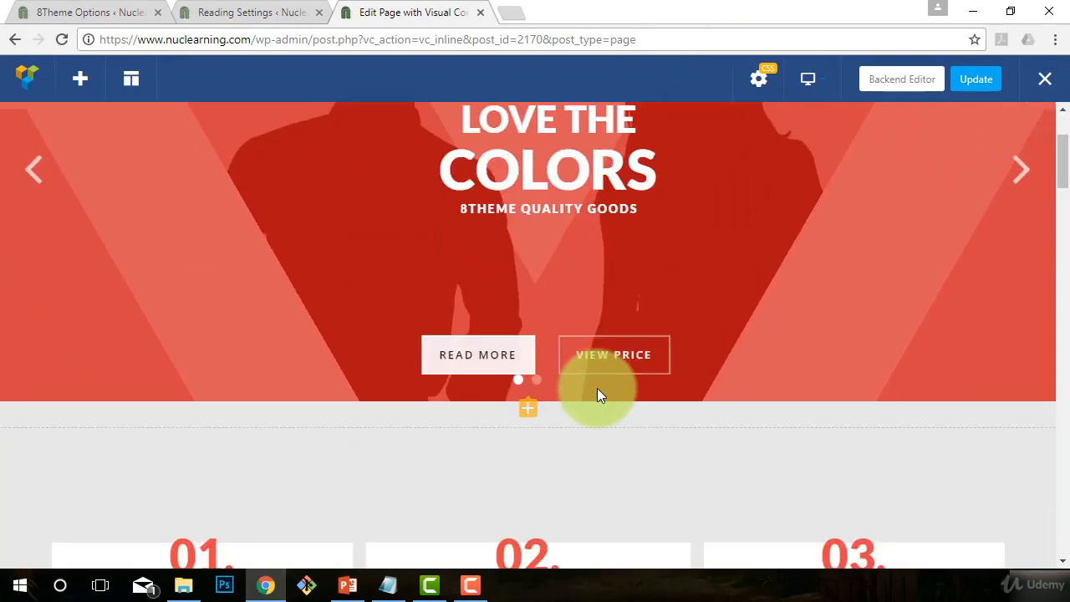
pyautogui.scroll(-1, 597, 390)
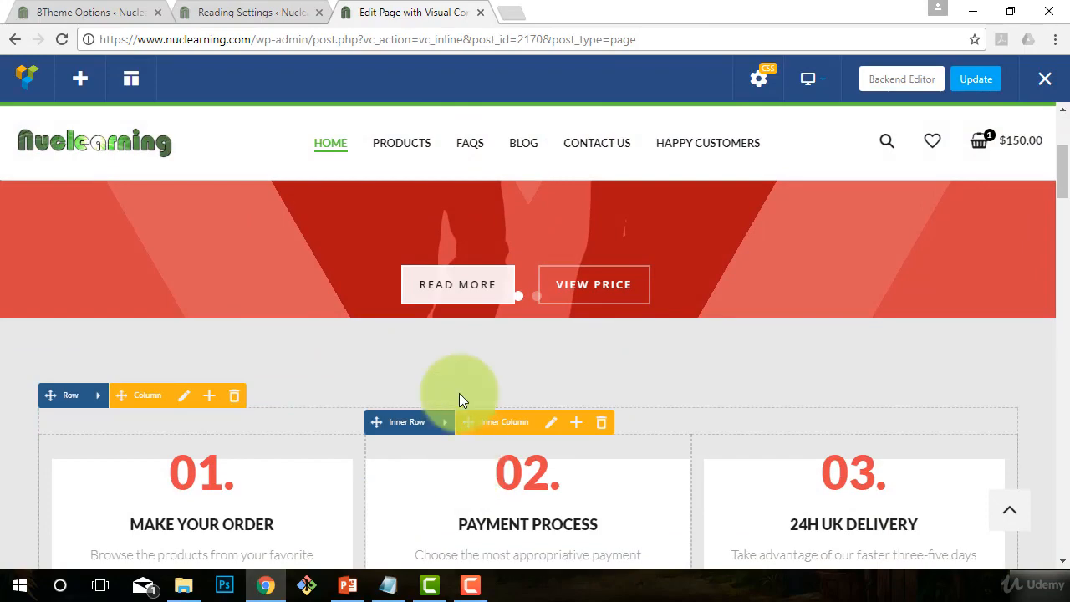
pyautogui.scroll(-1, 580, 443)
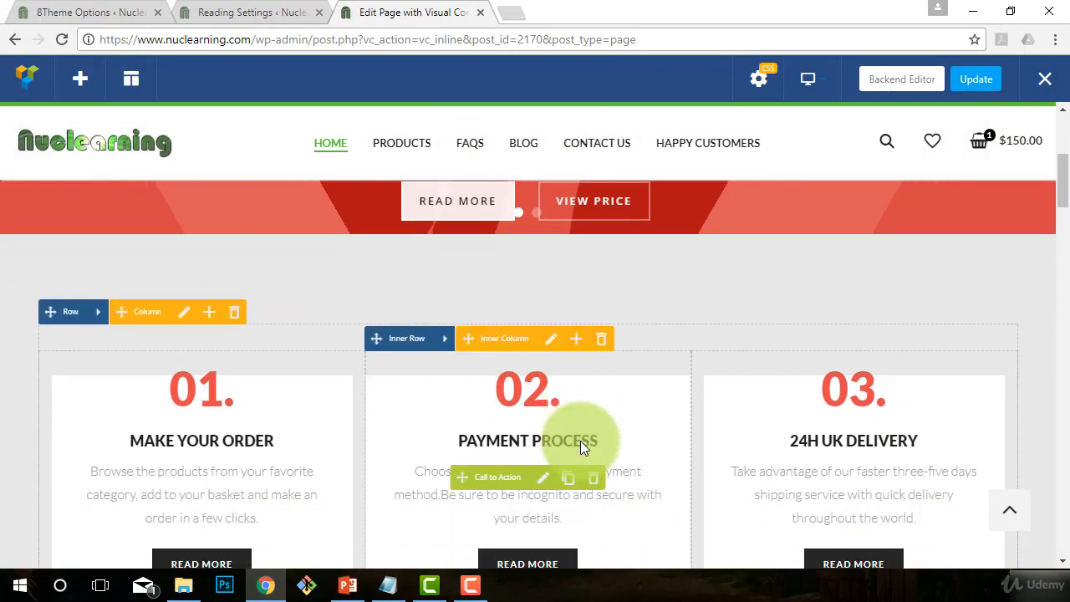
pyautogui.scroll(4, 580, 441)
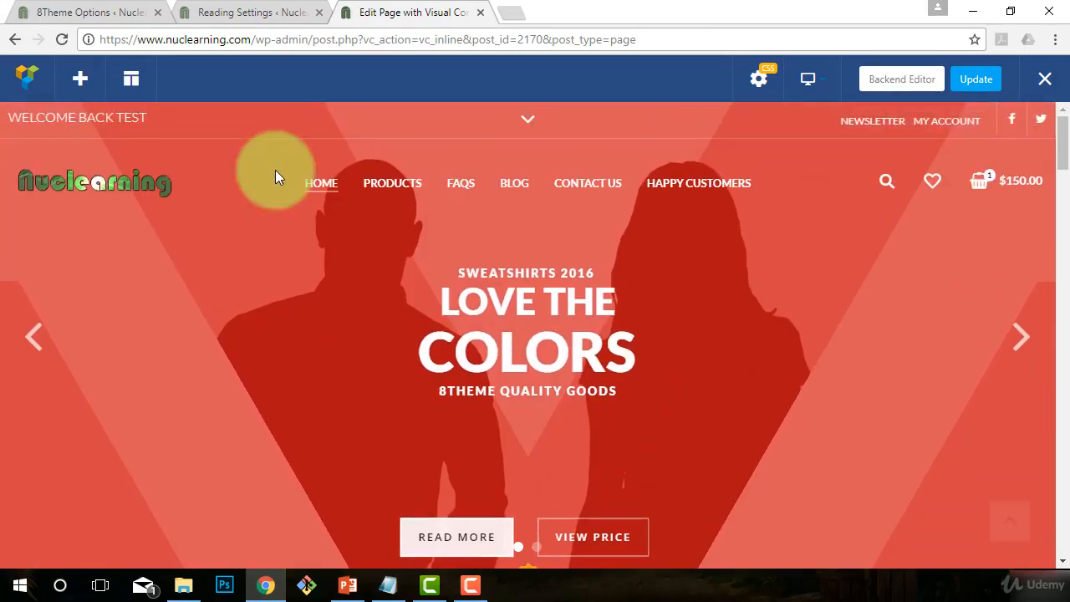
pyautogui.scroll(-3, 403, 424)
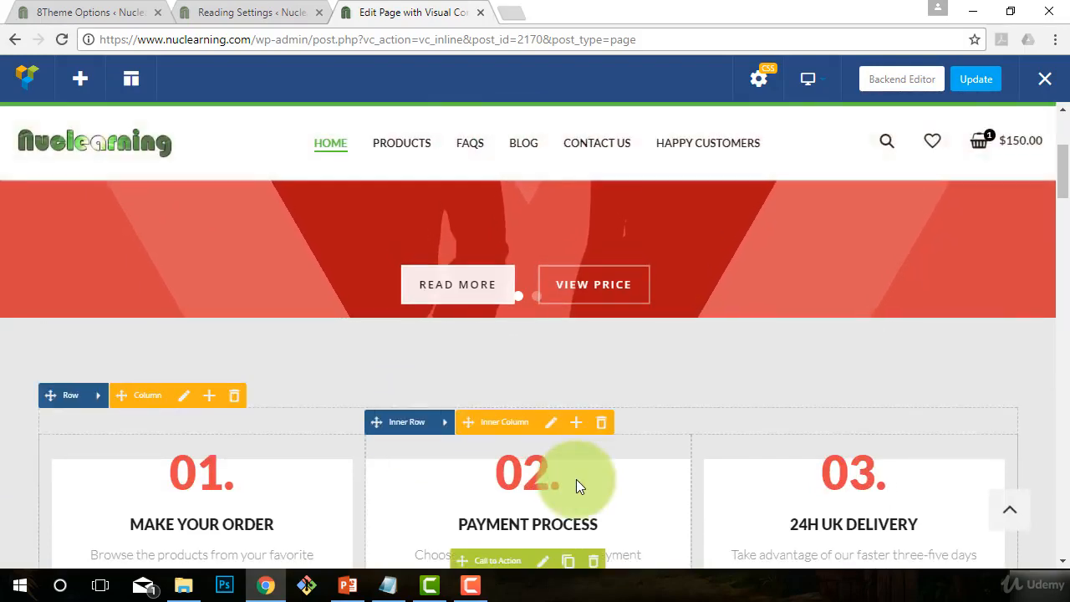
pyautogui.click(80, 84)
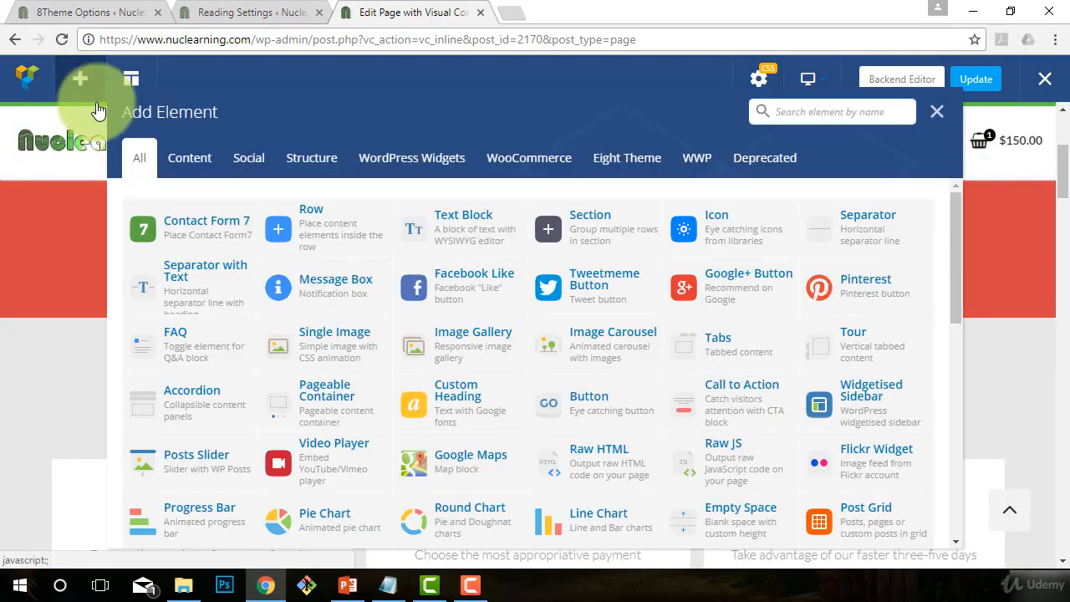
pyautogui.click(936, 112)
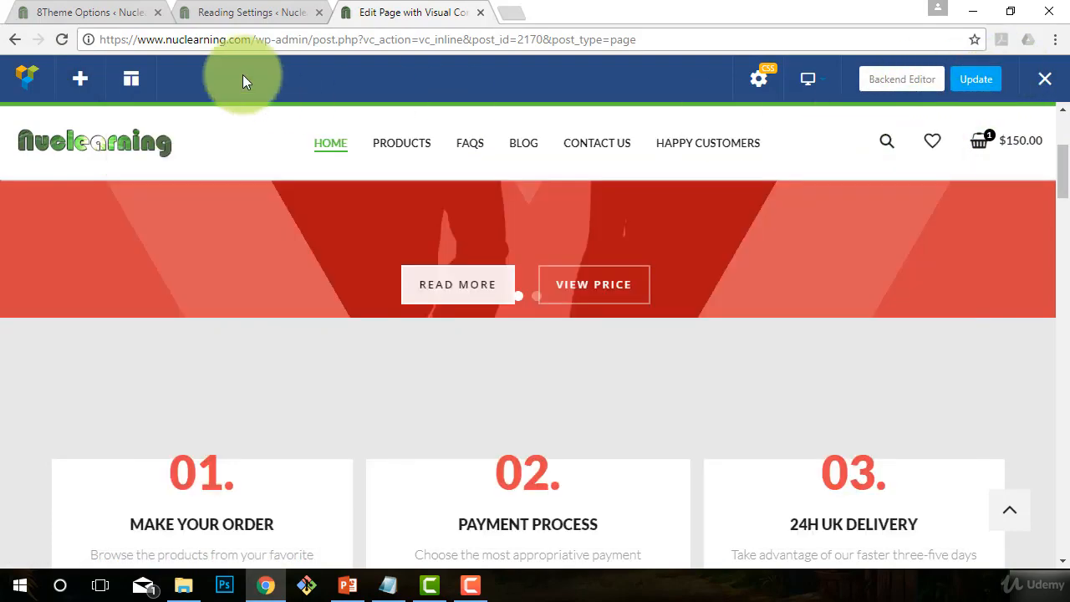
# Review the Home Original - Slider Rev entry among the saved templates and look over the page's rows up to the slider
pyautogui.click(131, 81)
pyautogui.moveTo(191, 479)
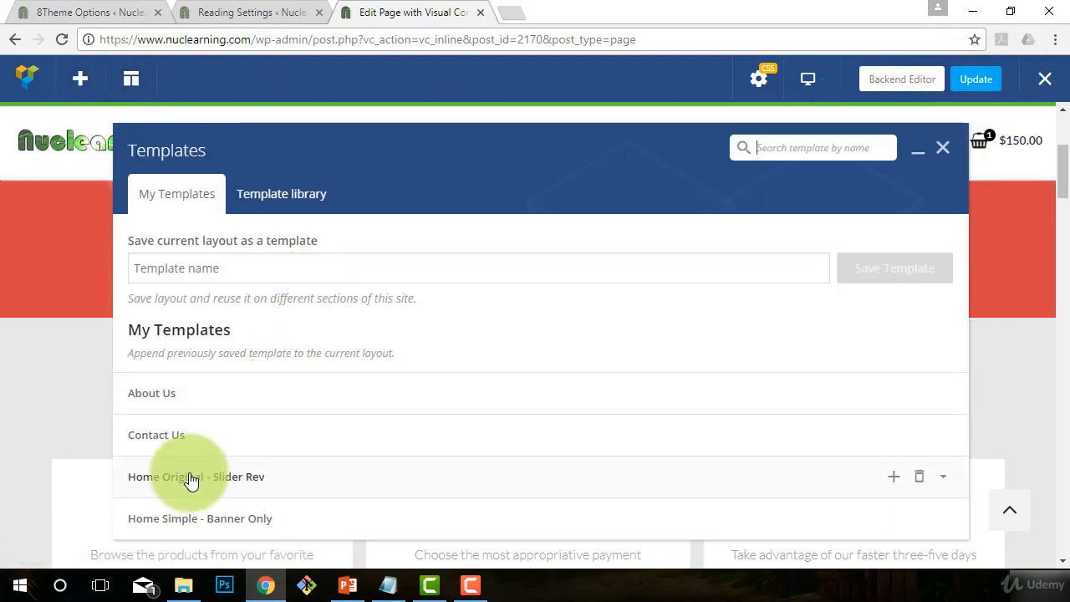
pyautogui.click(894, 478)
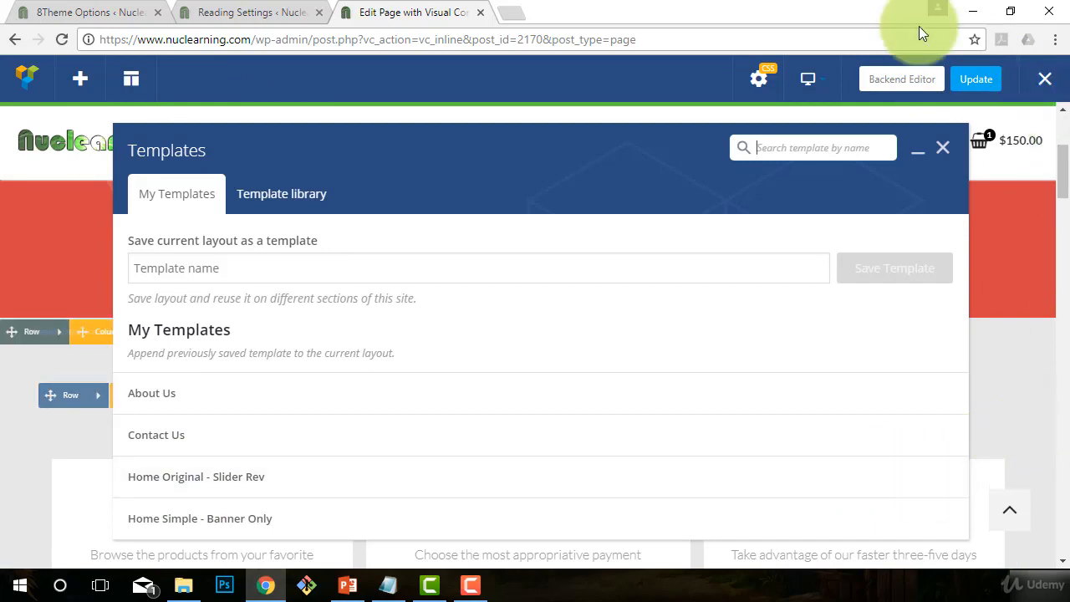
pyautogui.click(948, 149)
pyautogui.scroll(-3, 678, 370)
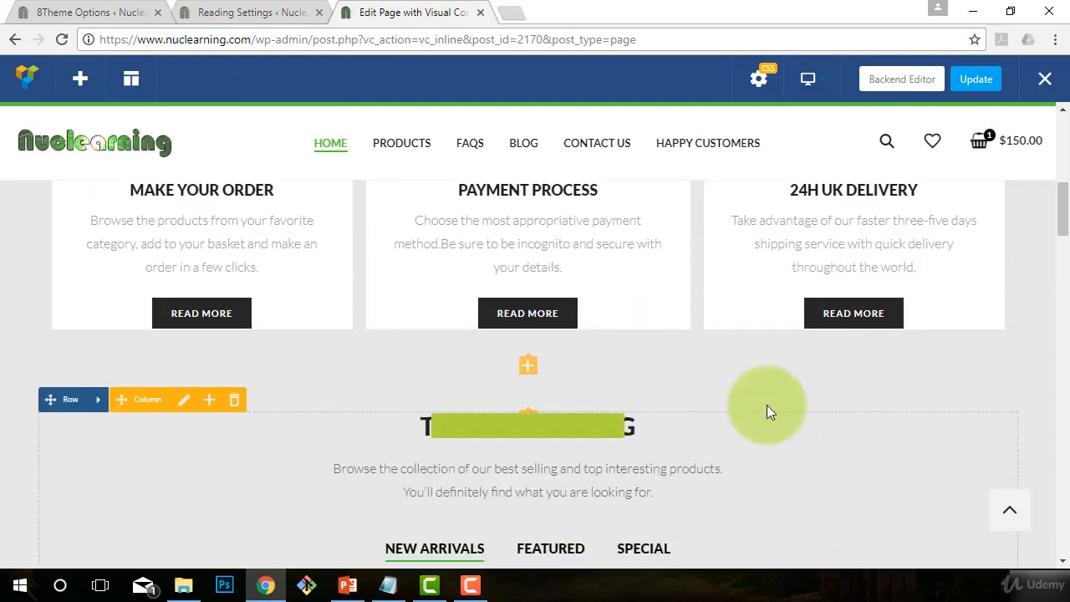
pyautogui.scroll(4, 766, 411)
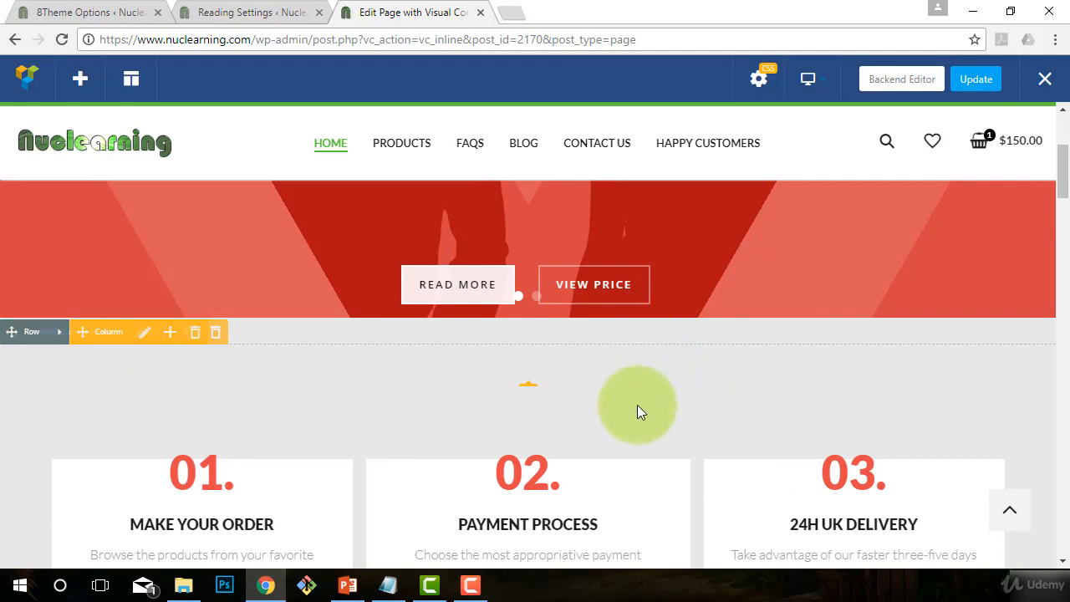
pyautogui.scroll(3, 633, 408)
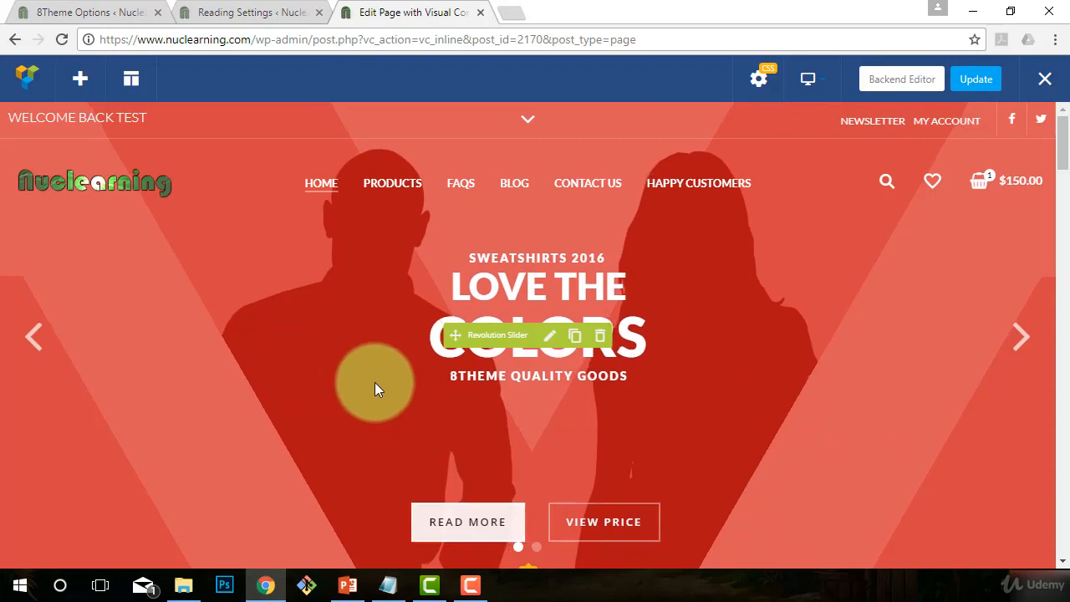
# Examine the row, inner row, column and Call to Action controls around the three numbered blocks below the slider
pyautogui.scroll(-1, 352, 367)
pyautogui.scroll(-3, 418, 211)
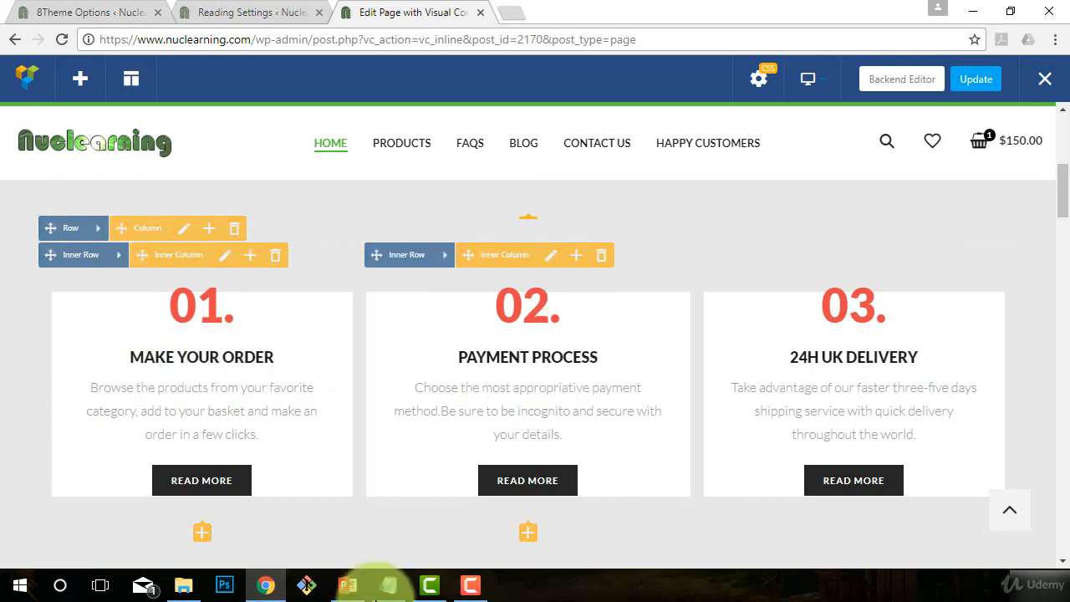
pyautogui.scroll(-1, 302, 343)
pyautogui.scroll(1, 302, 343)
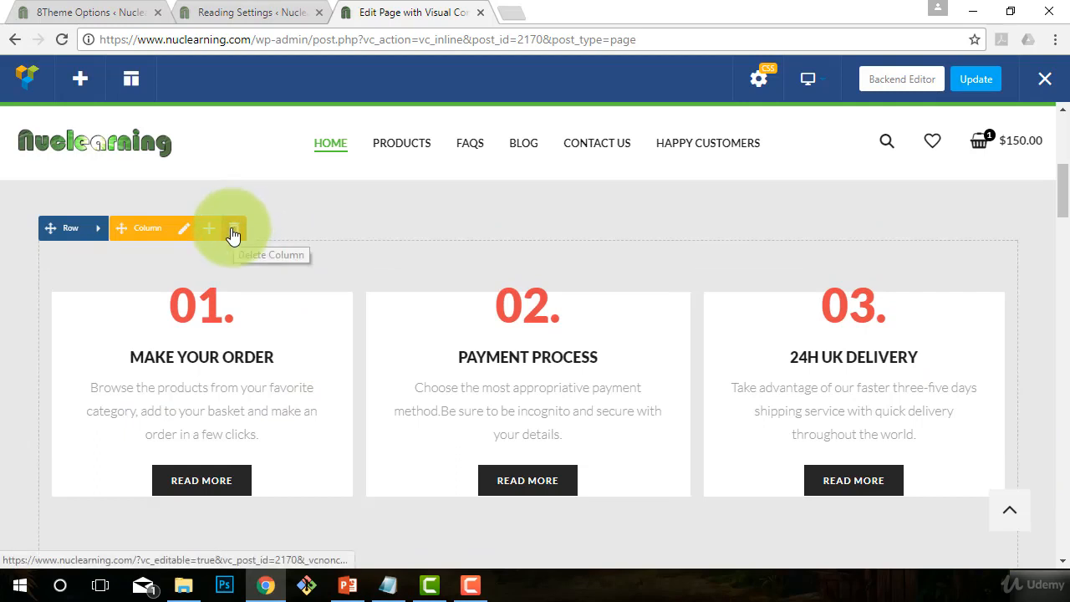
pyautogui.scroll(-1, 232, 233)
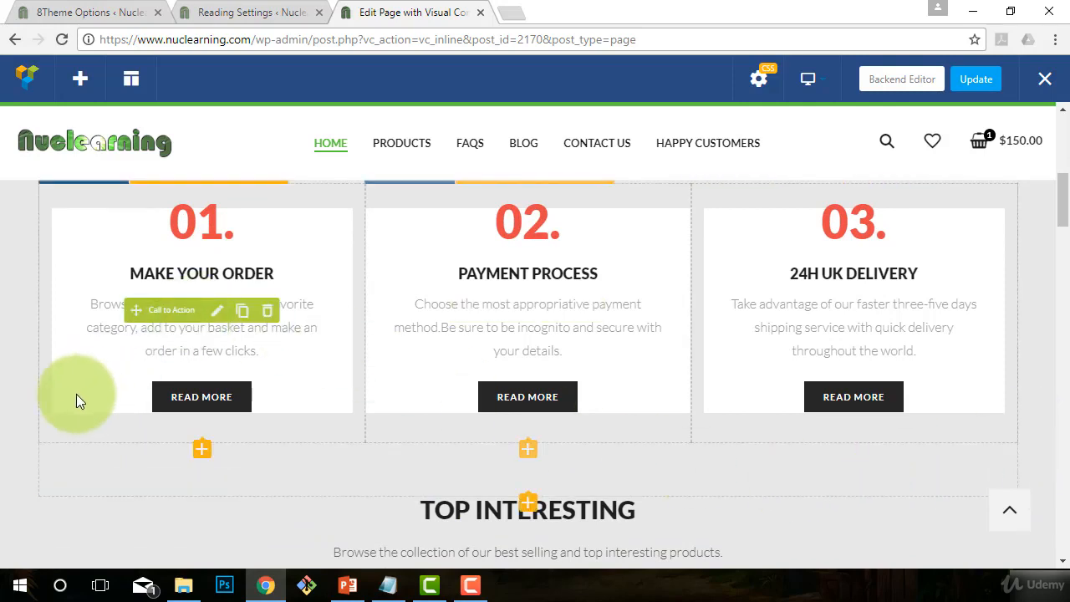
pyautogui.scroll(2, 110, 435)
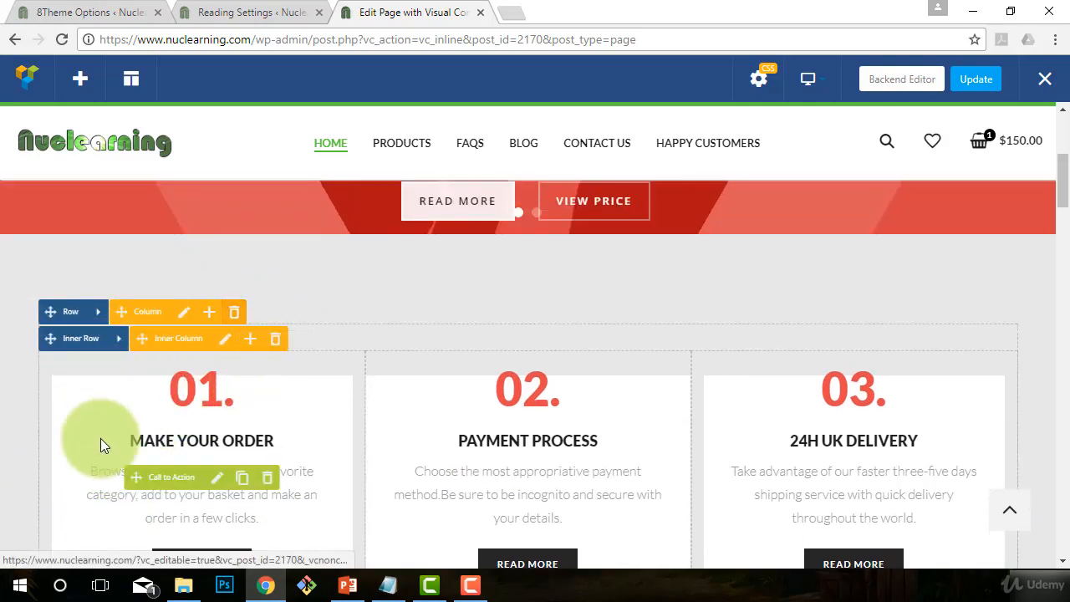
pyautogui.scroll(-1, 335, 476)
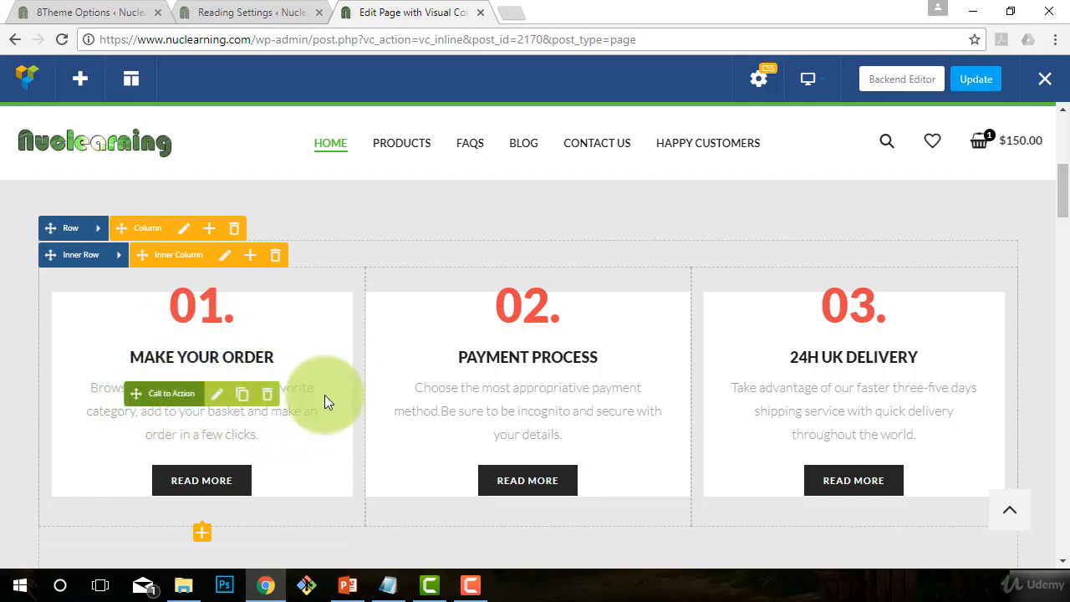
# Browse the full list of elements available to add to the page, including Call to Action, and close it
pyautogui.click(80, 87)
pyautogui.scroll(-1, 447, 324)
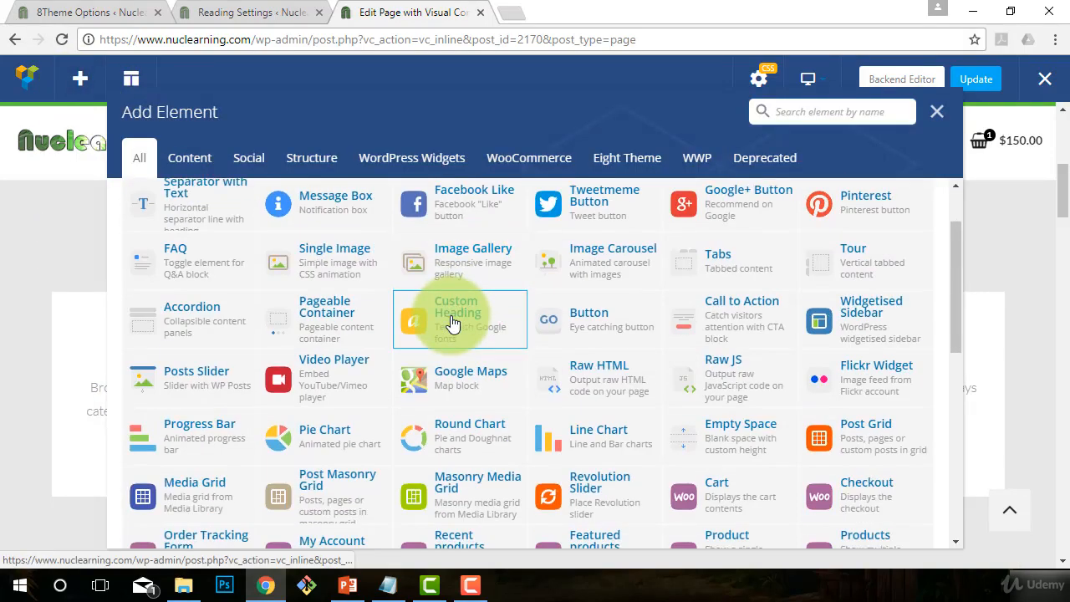
pyautogui.scroll(-3, 452, 325)
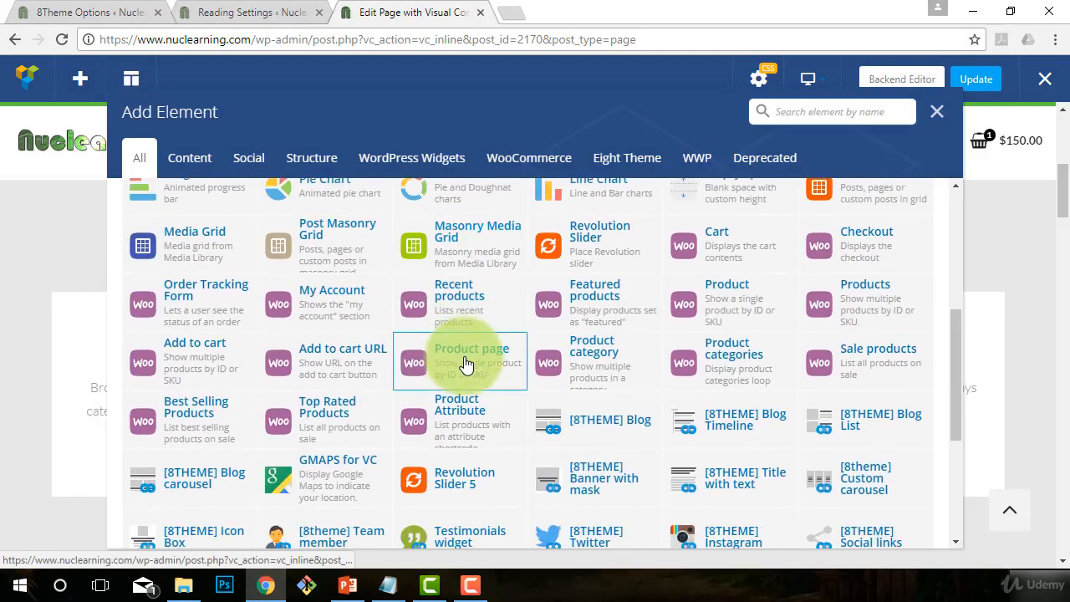
pyautogui.scroll(-4, 466, 365)
pyautogui.scroll(6, 466, 366)
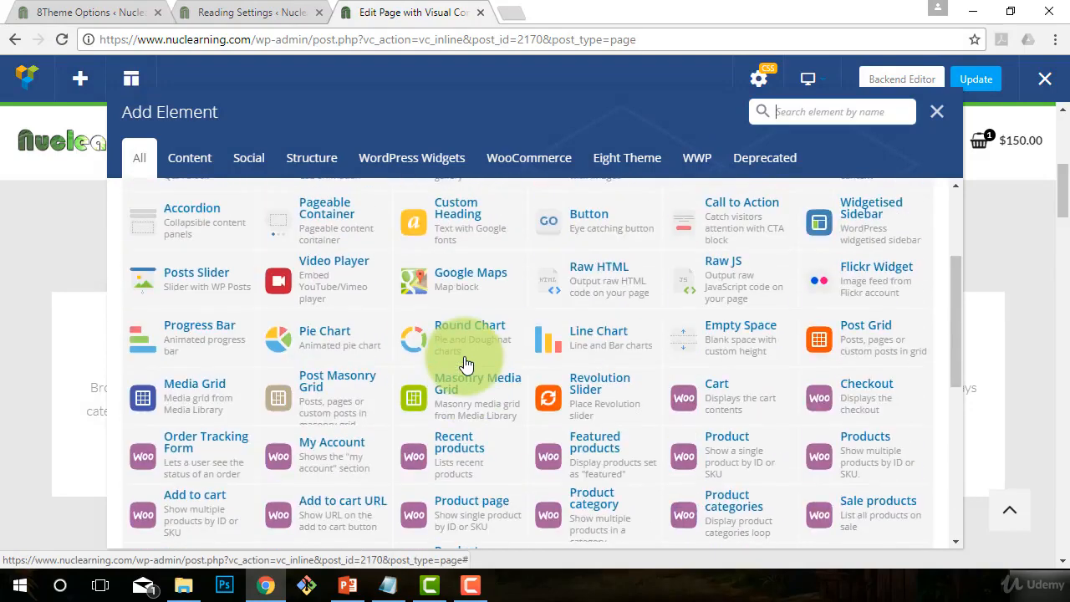
pyautogui.scroll(3, 466, 365)
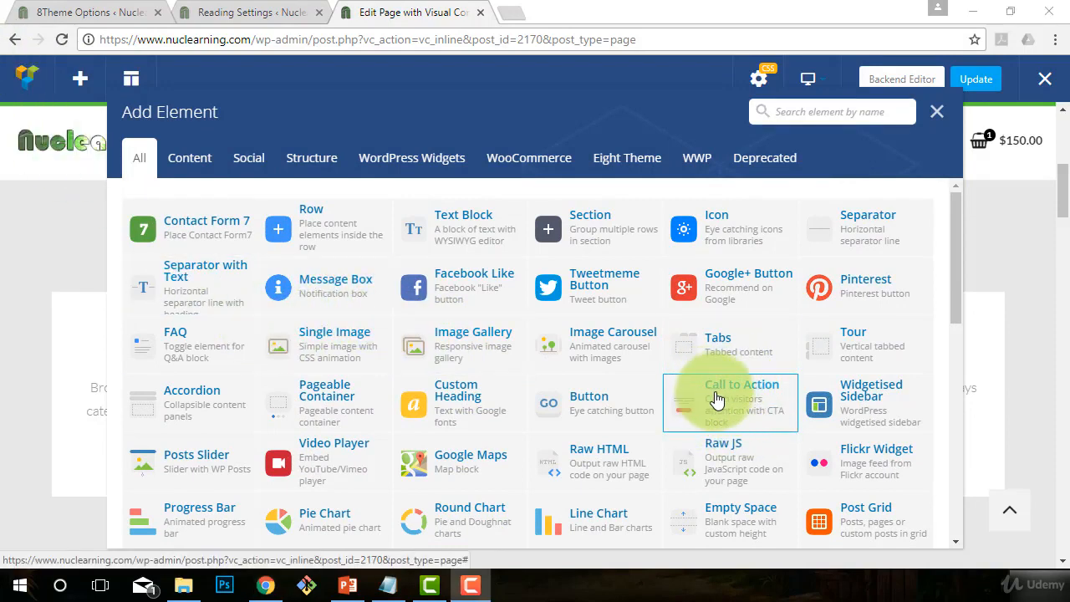
pyautogui.scroll(-1, 727, 409)
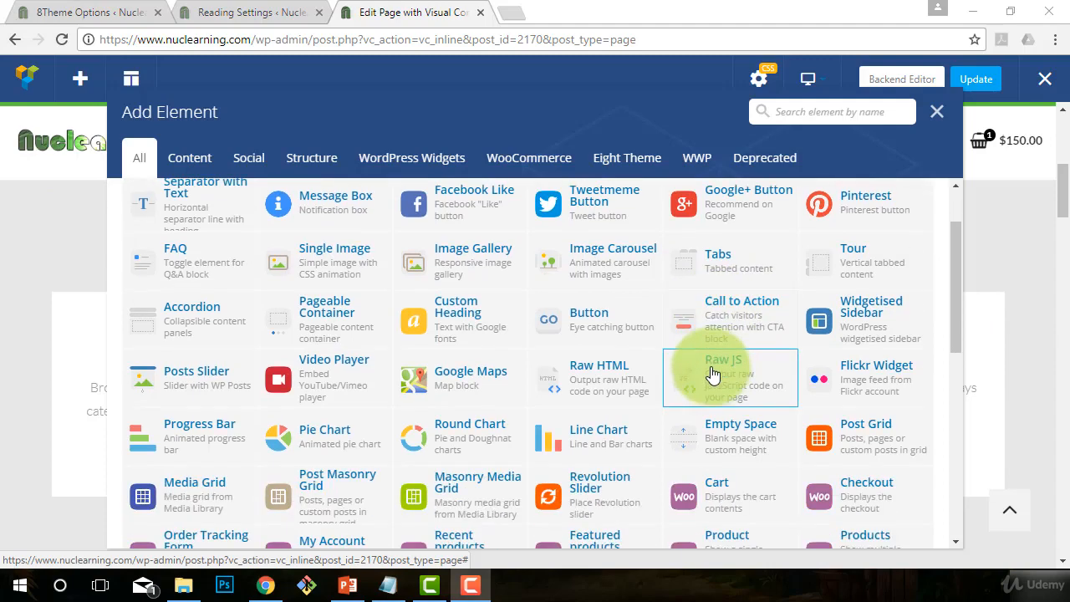
pyautogui.click(937, 112)
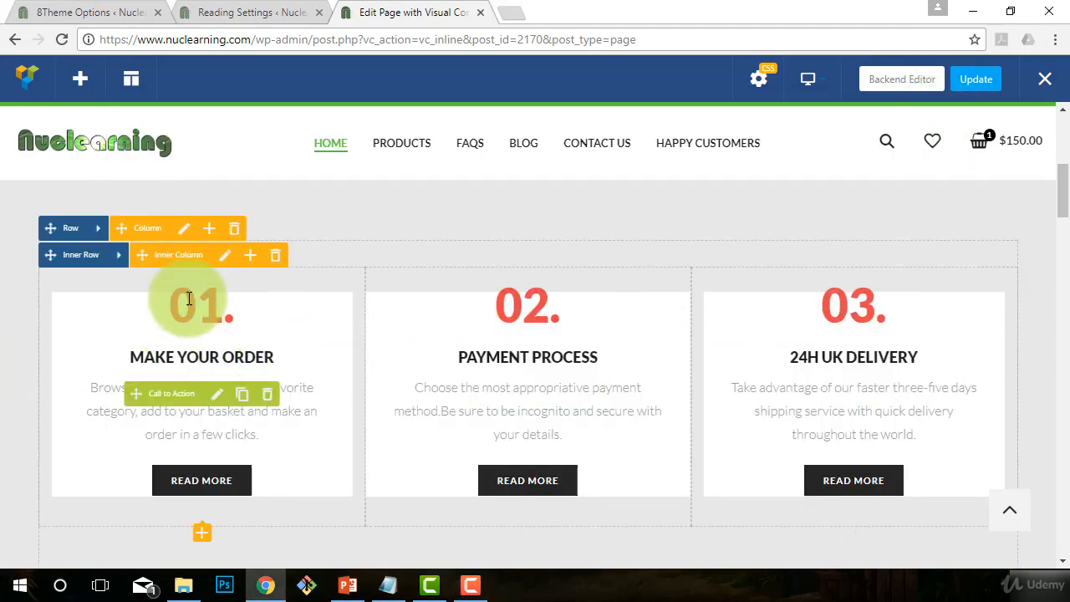
# Bold the word "Browse" in the Make Your Order call-to-action text and save the block's changes
pyautogui.click(213, 402)
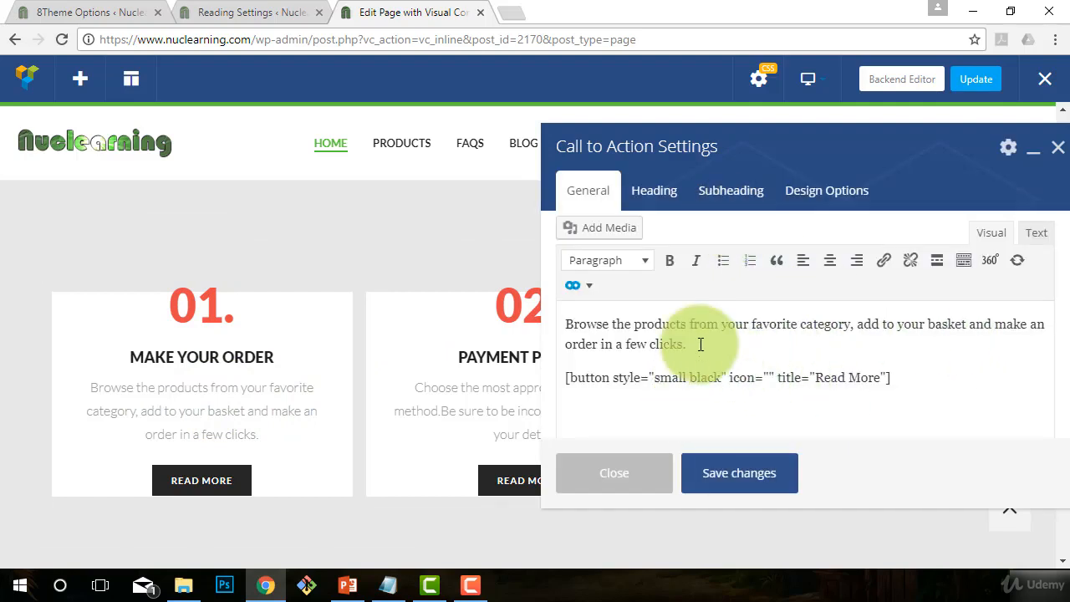
pyautogui.moveTo(712, 342); pyautogui.dragTo(547, 320)
pyautogui.click(739, 369)
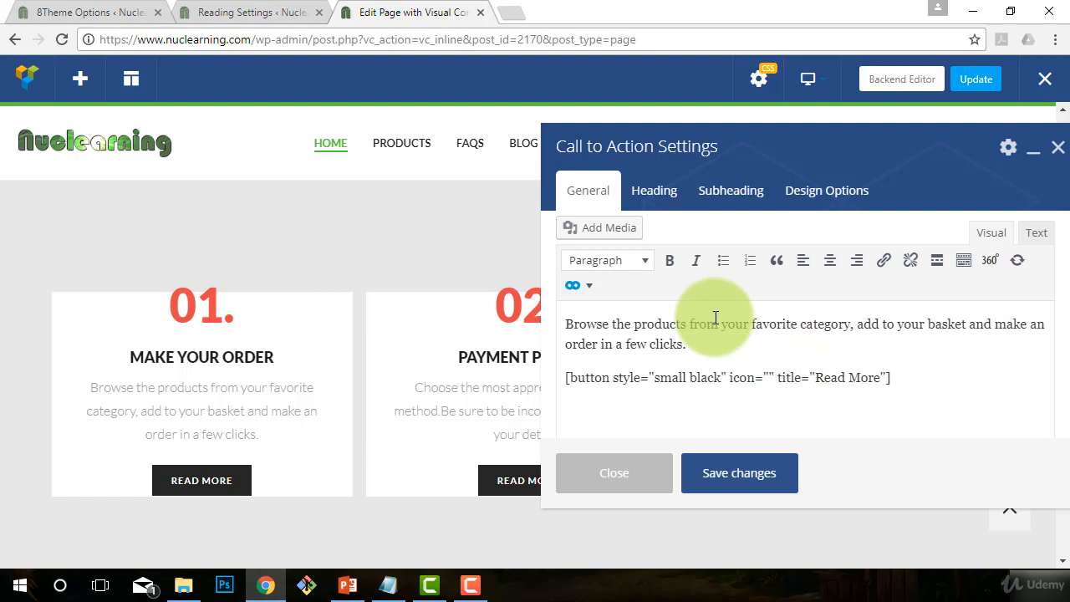
pyautogui.moveTo(687, 344); pyautogui.dragTo(588, 322)
pyautogui.click(578, 323)
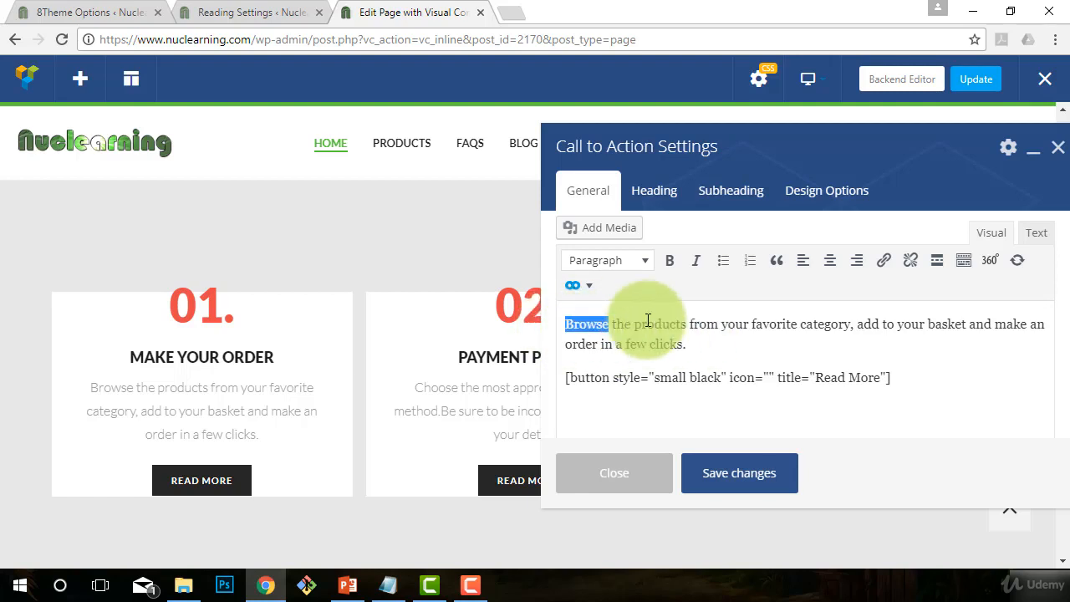
pyautogui.click(673, 262)
pyautogui.click(684, 323)
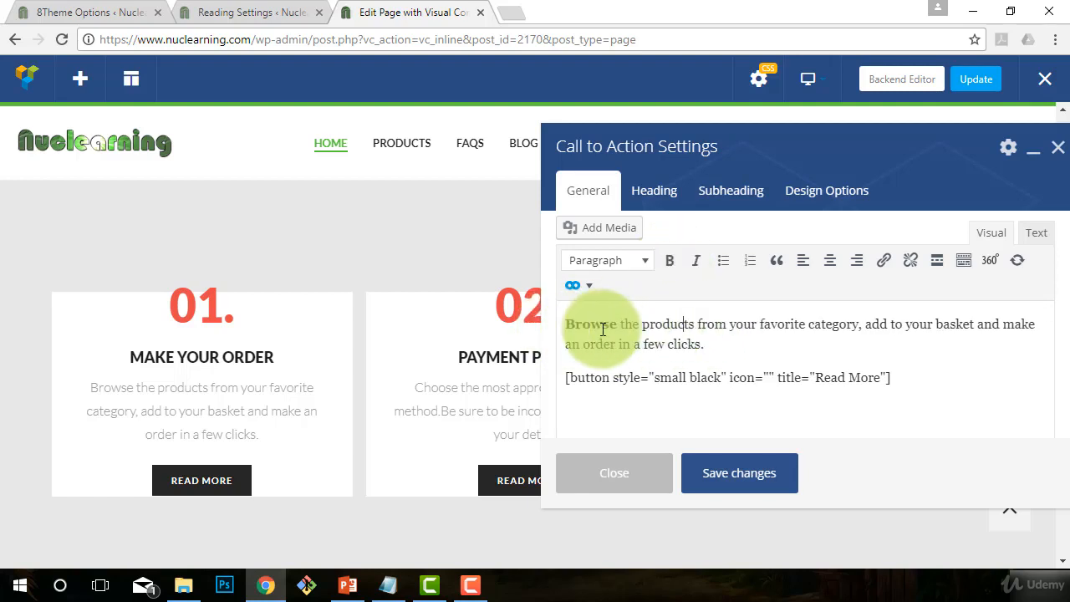
pyautogui.click(739, 487)
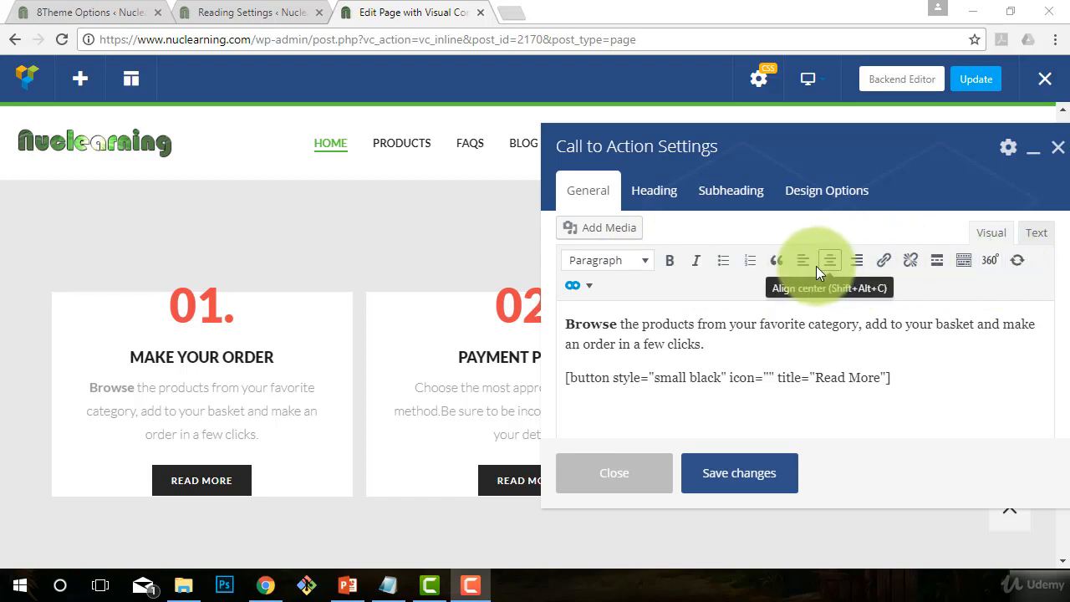
pyautogui.moveTo(704, 345); pyautogui.dragTo(640, 327)
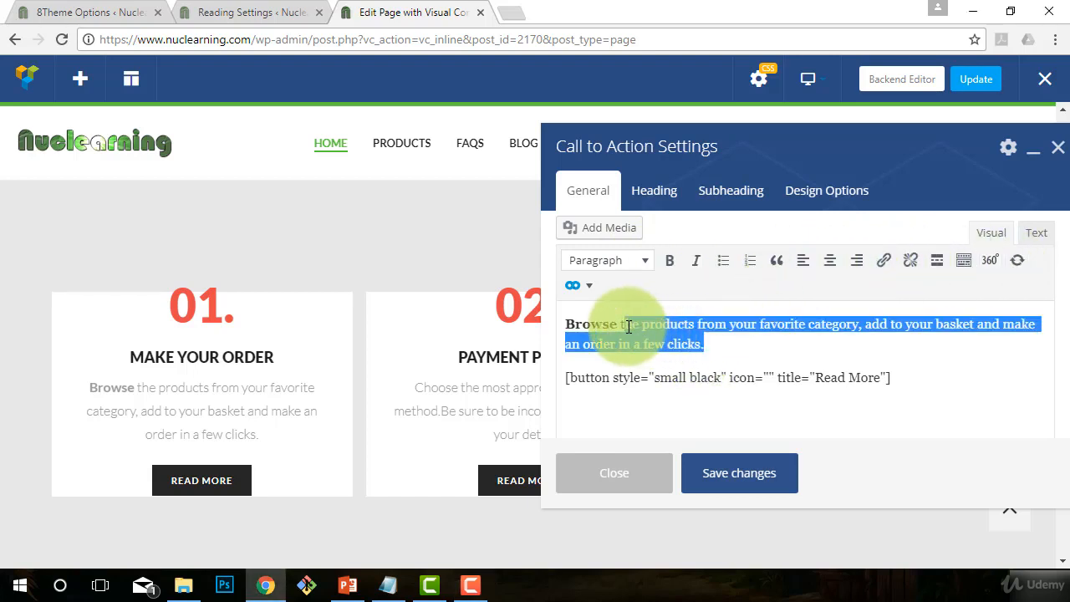
pyautogui.click(700, 344)
pyautogui.moveTo(705, 344); pyautogui.dragTo(566, 325)
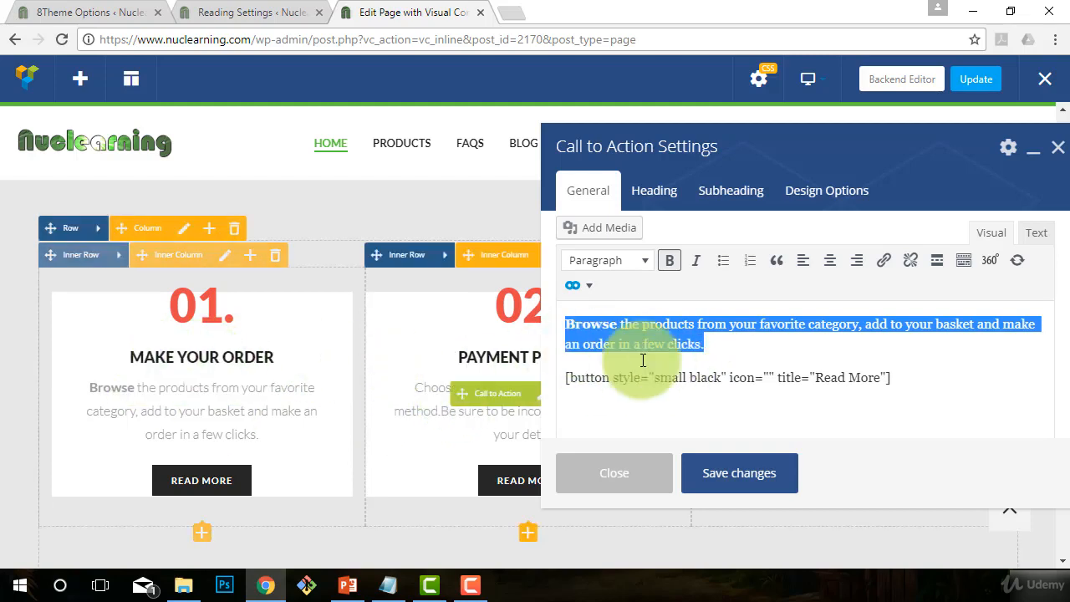
pyautogui.click(720, 350)
pyautogui.moveTo(706, 344); pyautogui.dragTo(619, 326)
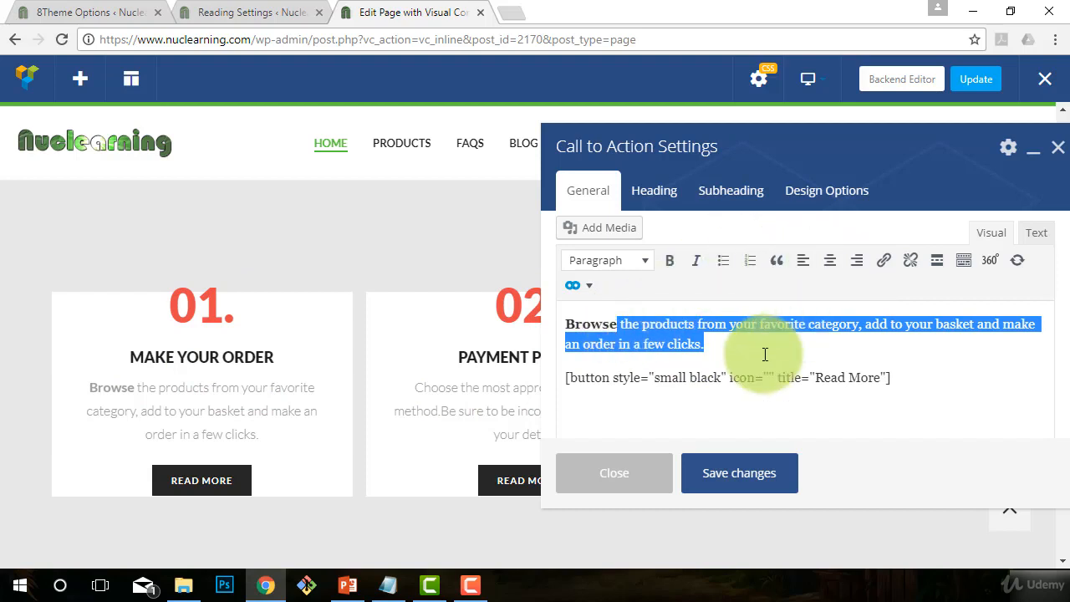
pyautogui.moveTo(765, 353); pyautogui.dragTo(530, 327)
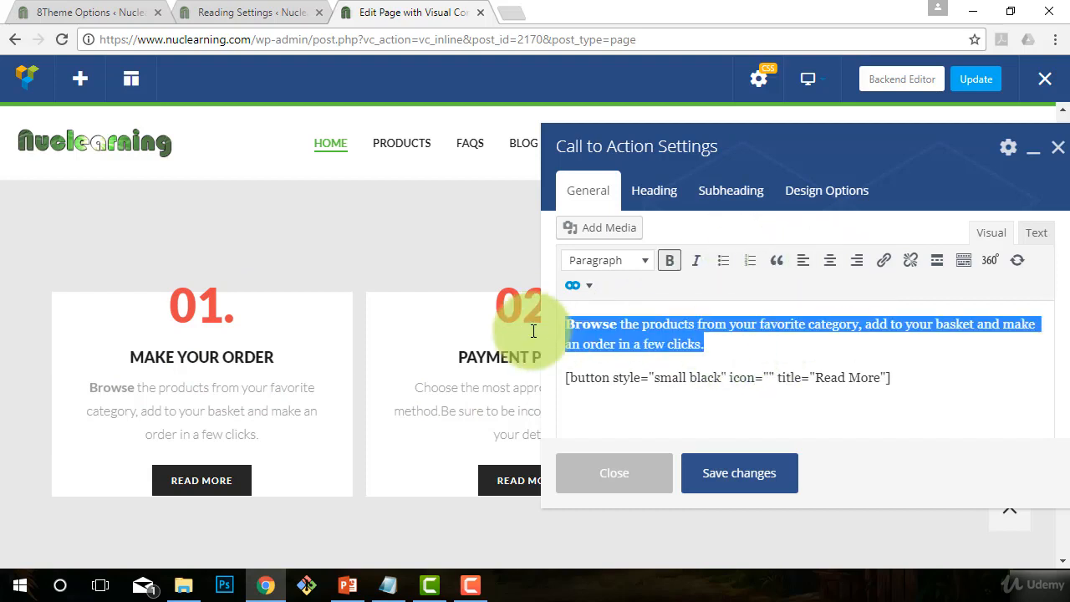
pyautogui.click(694, 348)
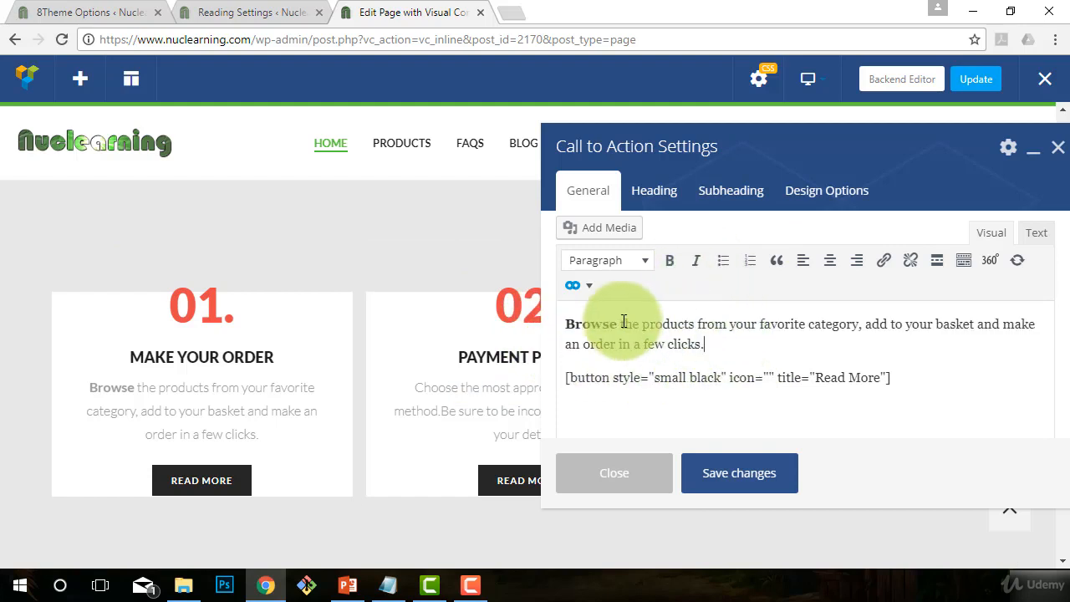
# Italicize "the products" in the call-to-action text and view the available paragraph and heading formats
pyautogui.moveTo(624, 321); pyautogui.dragTo(686, 325)
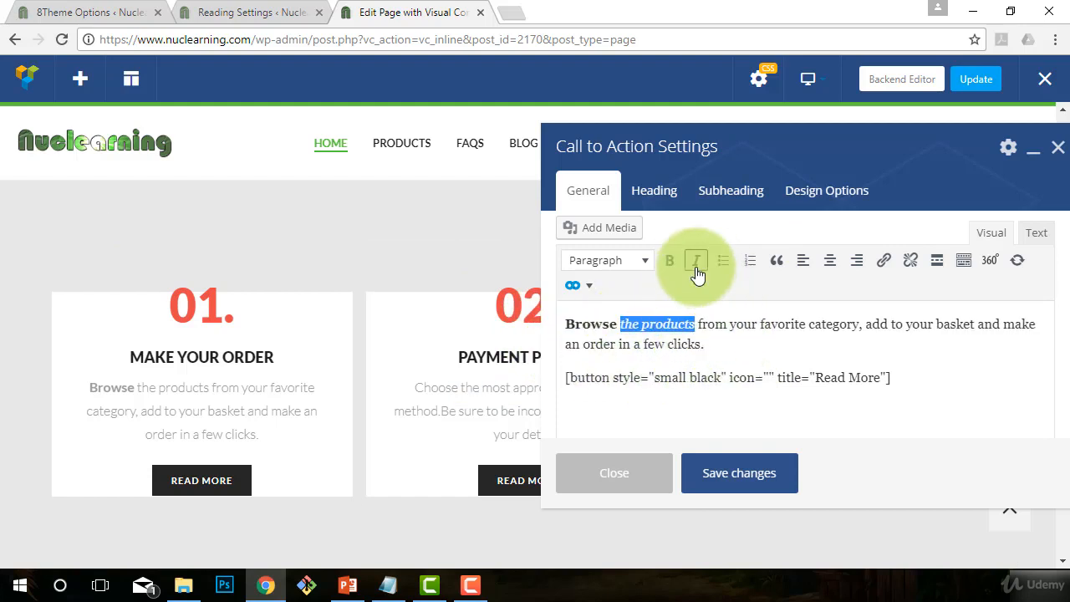
pyautogui.click(644, 261)
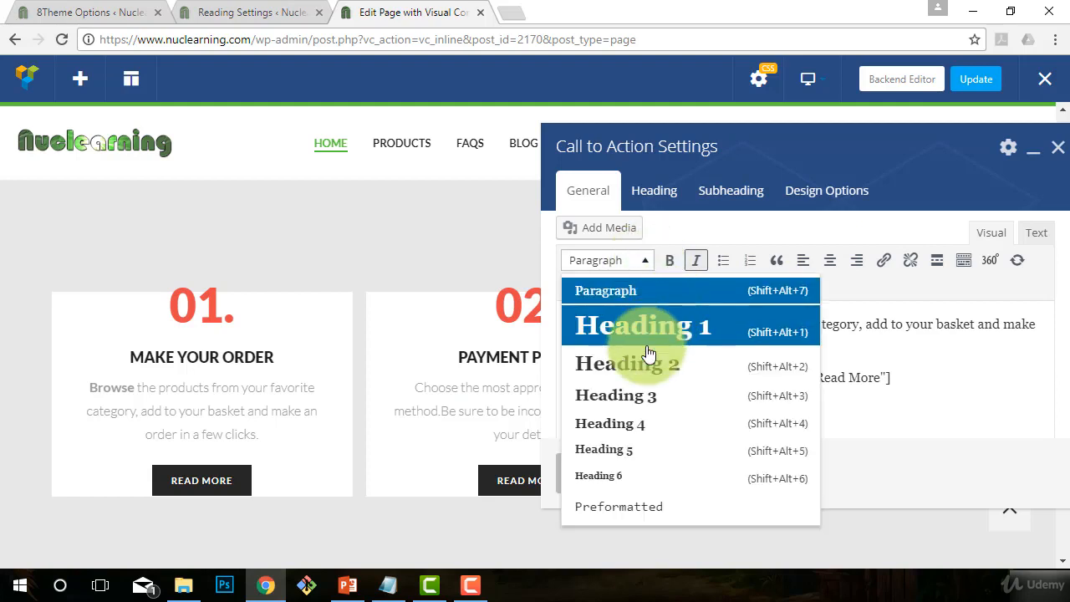
pyautogui.click(920, 364)
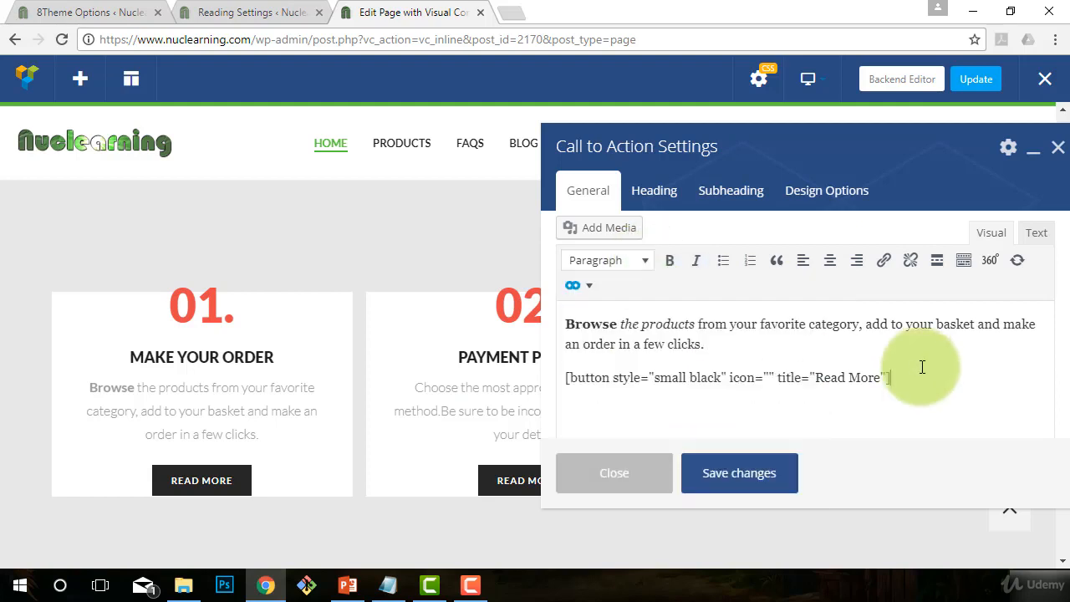
# Try applying Heading 2 to "few clicks." within the paragraph, and undo the format change
pyautogui.moveTo(710, 344); pyautogui.dragTo(645, 344)
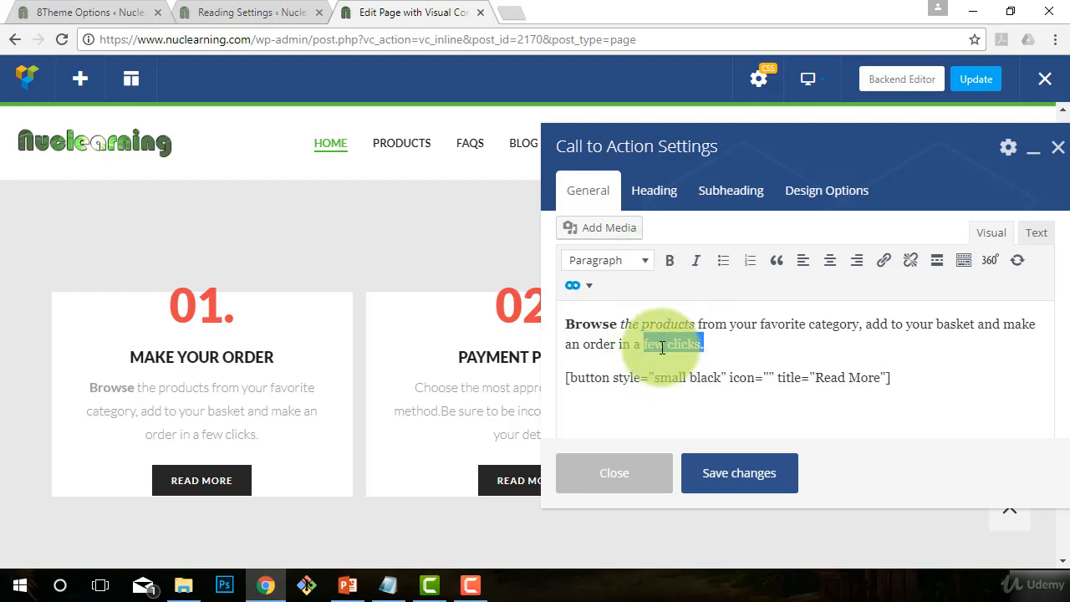
pyautogui.click(631, 262)
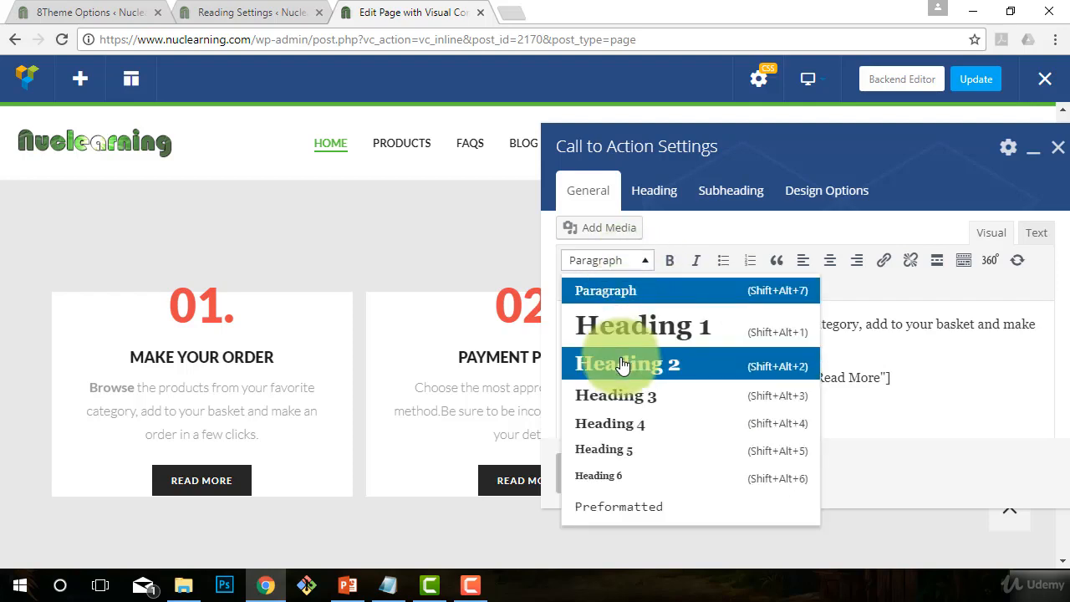
pyautogui.click(623, 361)
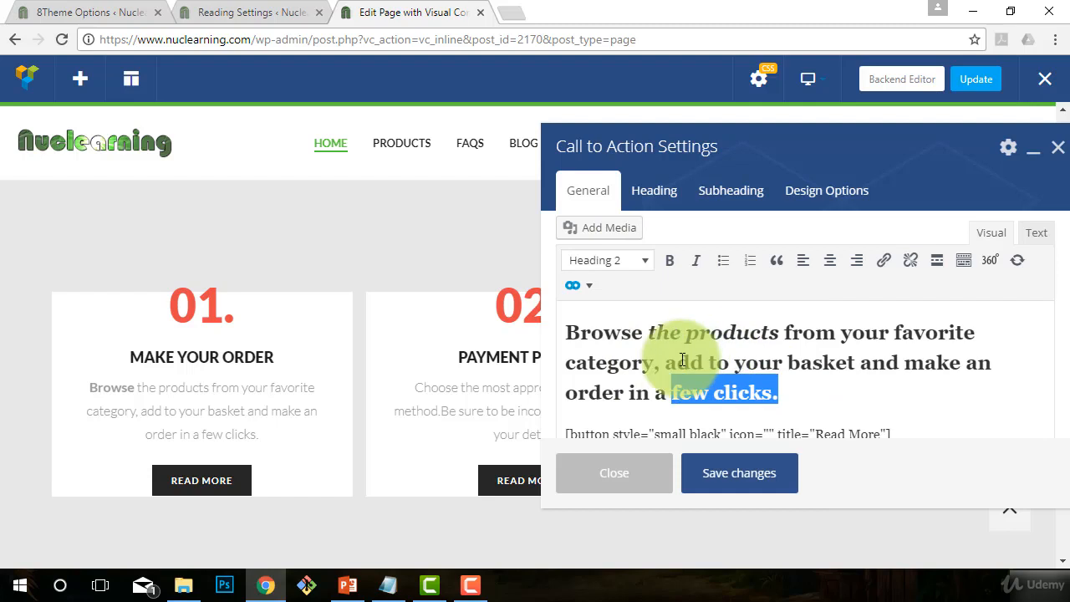
pyautogui.hotkey('ctrl', 'z')
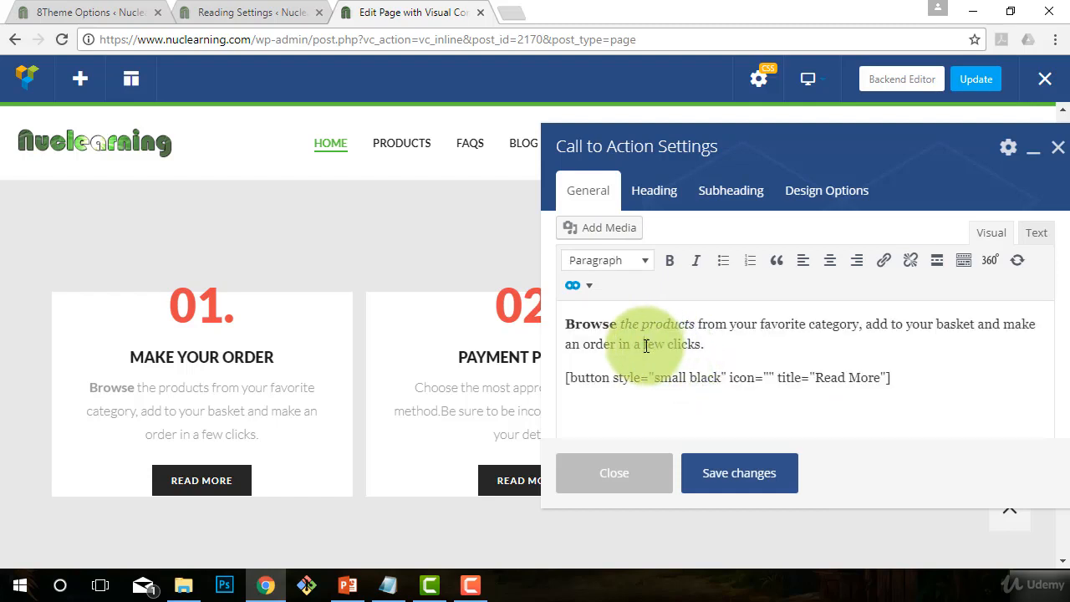
# Split "few clicks." into its own paragraph formatted as Heading 2, and save the call-to-action changes
pyautogui.click(645, 346)
pyautogui.press('Return')
pyautogui.moveTo(627, 378); pyautogui.dragTo(538, 377)
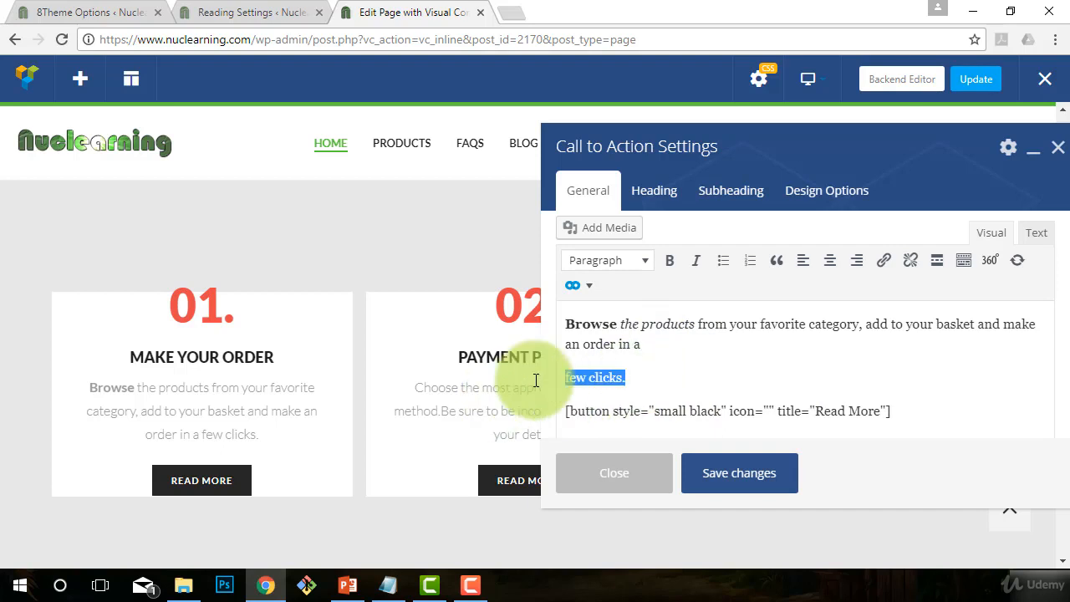
pyautogui.click(629, 266)
pyautogui.click(613, 372)
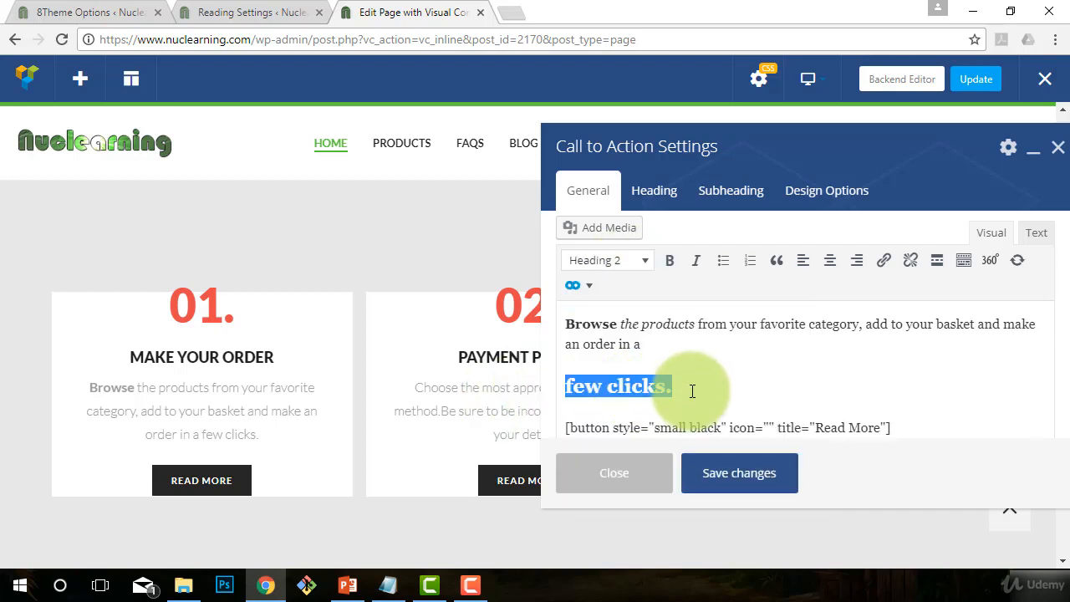
pyautogui.click(768, 394)
pyautogui.click(722, 477)
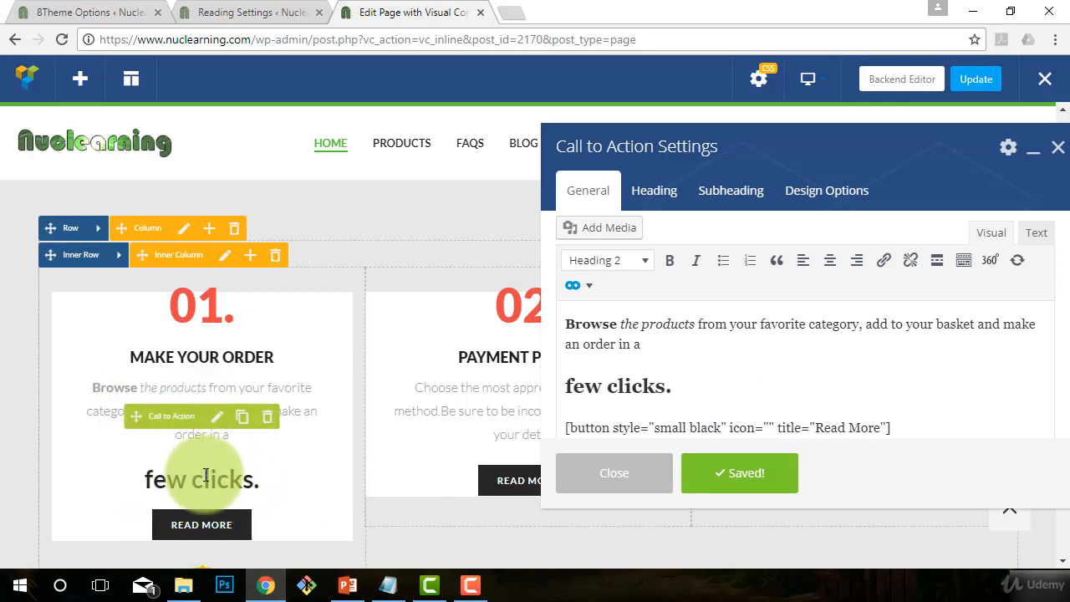
# Rejoin the "few clicks." heading to the end of the paragraph above it
pyautogui.click(655, 385)
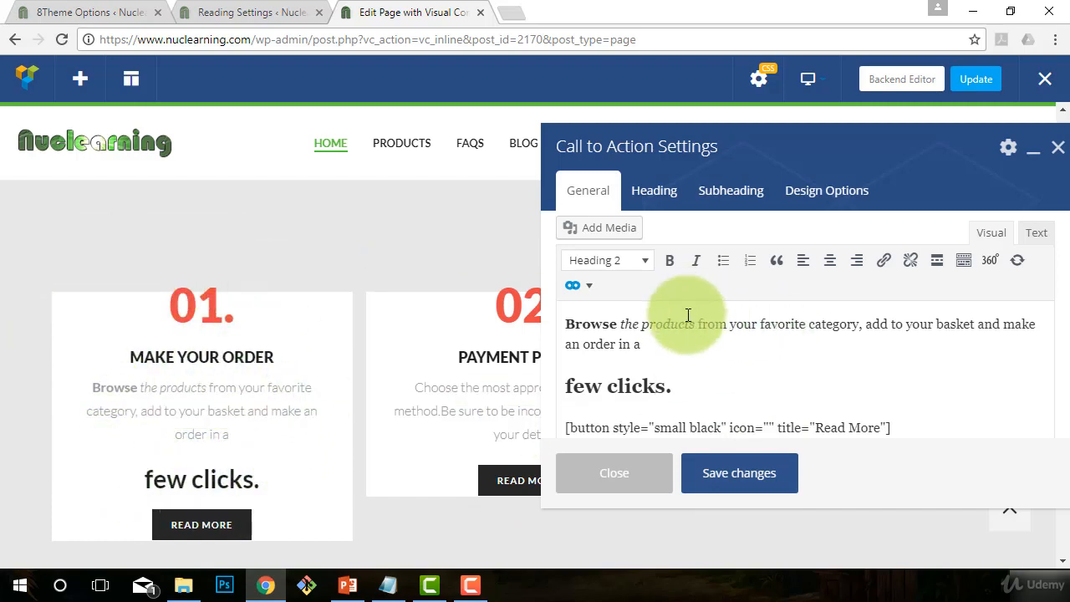
pyautogui.moveTo(684, 384); pyautogui.dragTo(566, 381)
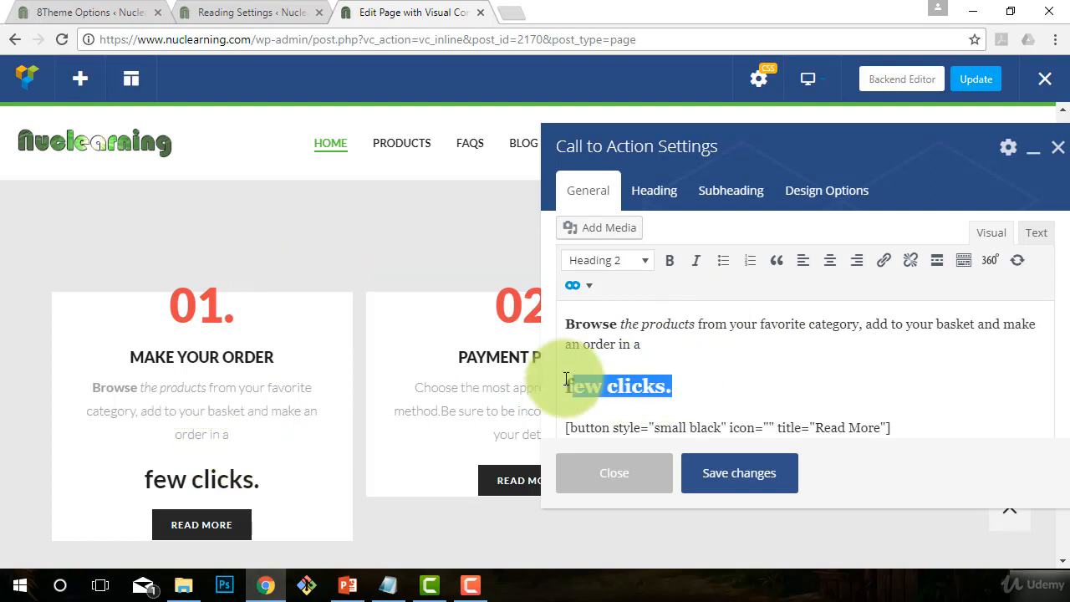
pyautogui.press('BackSpace')
pyautogui.press('BackSpace')
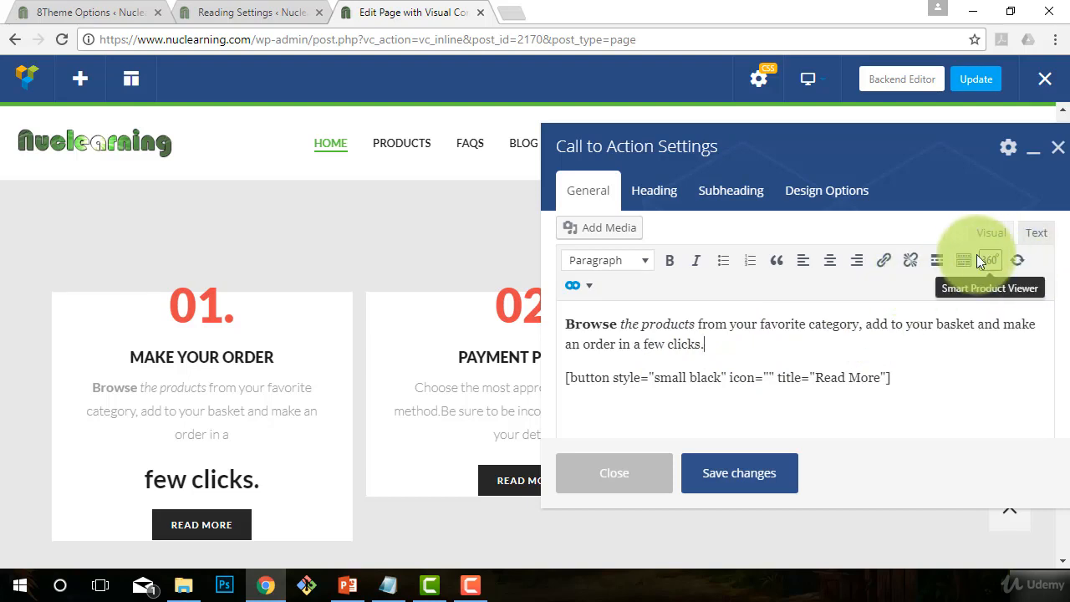
# Link the text "few clicks." in the call-to-action paragraph to //google.com
pyautogui.moveTo(717, 342); pyautogui.dragTo(642, 345)
pyautogui.click(883, 267)
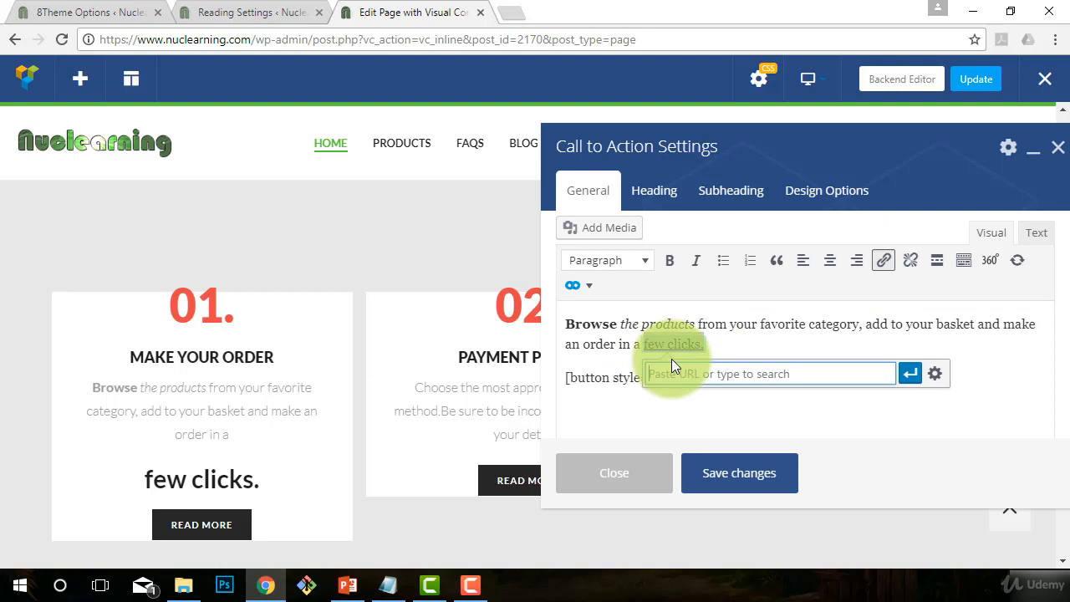
pyautogui.write('//')
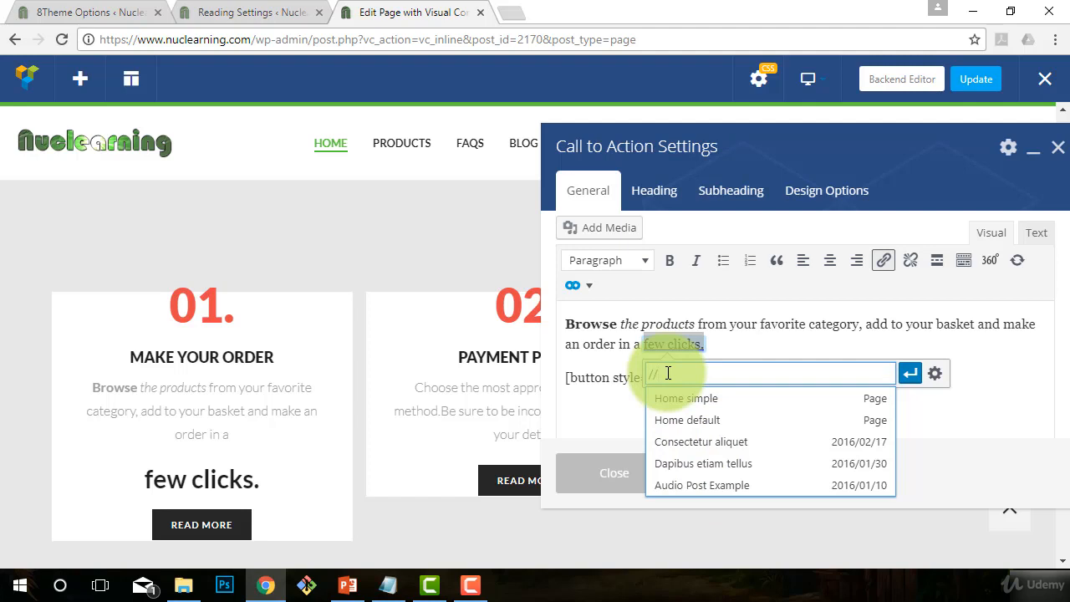
pyautogui.write('a')
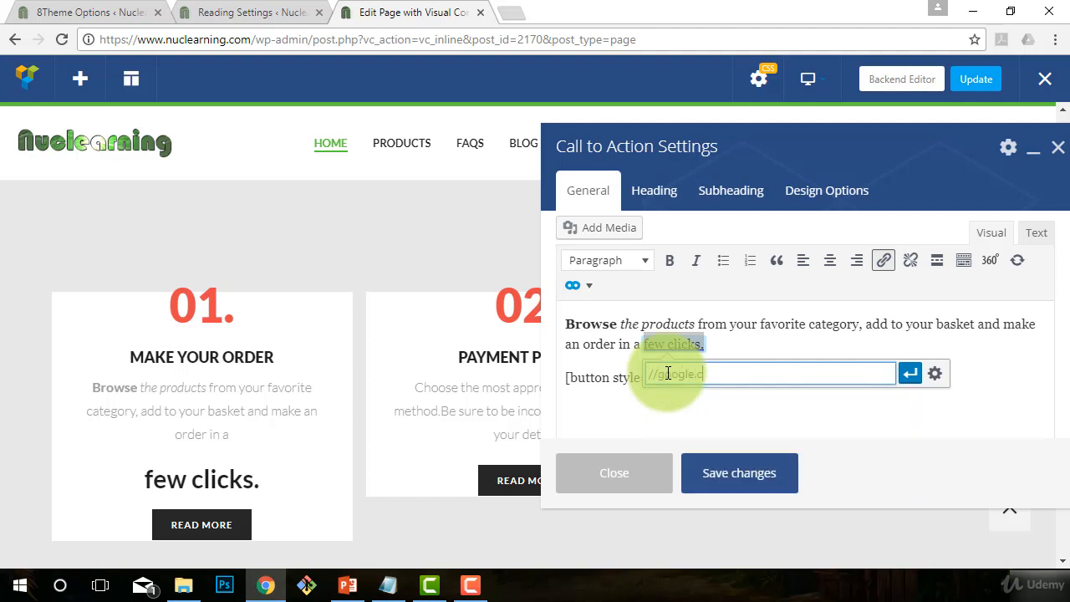
pyautogui.click(909, 372)
pyautogui.click(696, 342)
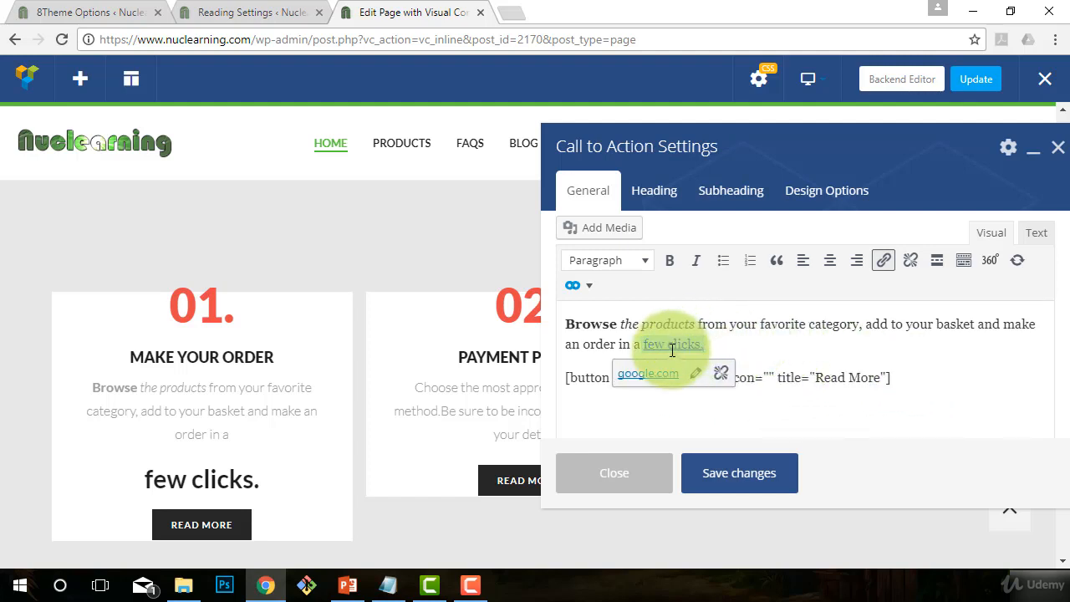
pyautogui.doubleClick(672, 349)
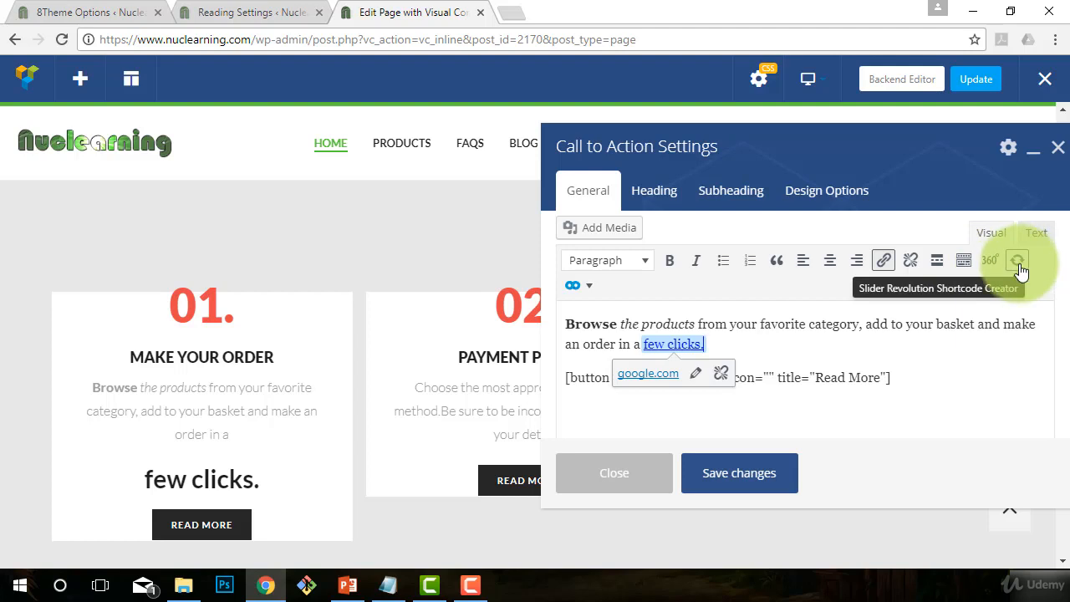
# Change the button shortcode's title from "Read More" to "Click Here" and save the call-to-action changes
pyautogui.click(590, 288)
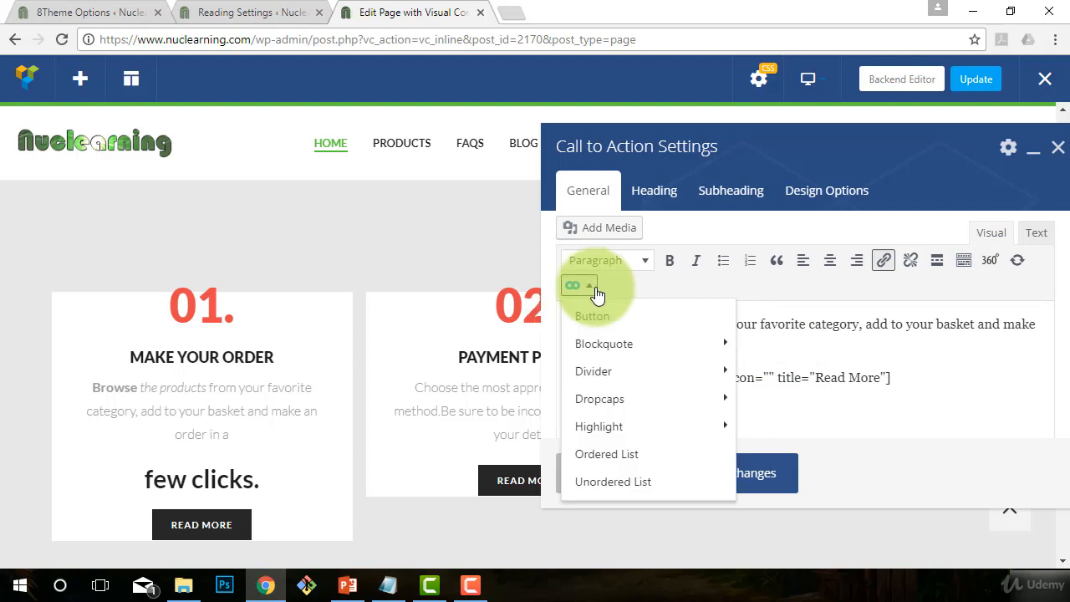
pyautogui.click(895, 378)
pyautogui.moveTo(892, 379); pyautogui.dragTo(554, 385)
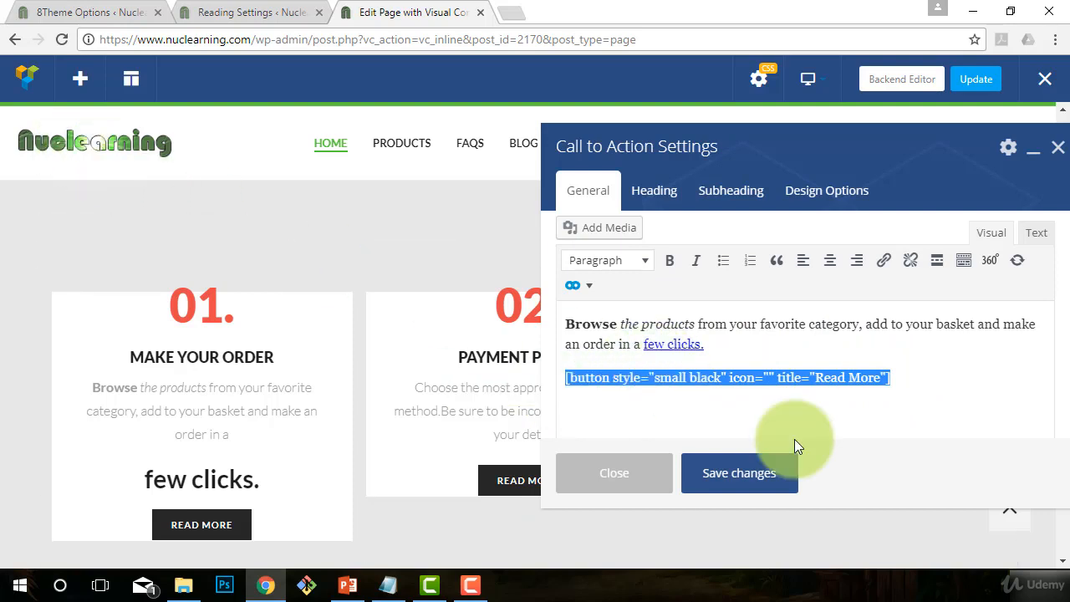
pyautogui.click(642, 377)
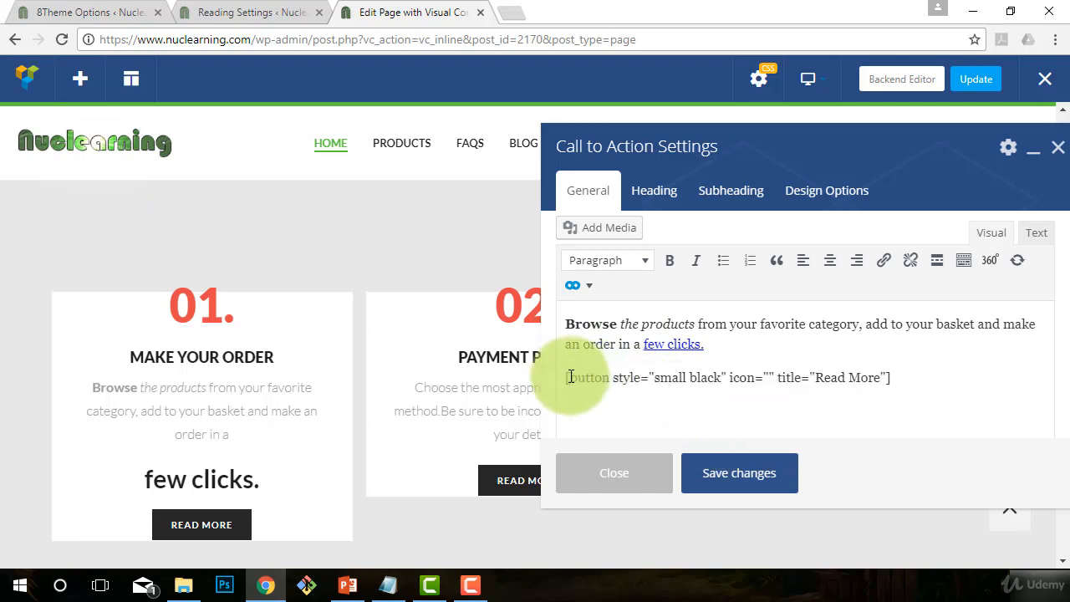
pyautogui.moveTo(567, 377); pyautogui.dragTo(896, 377)
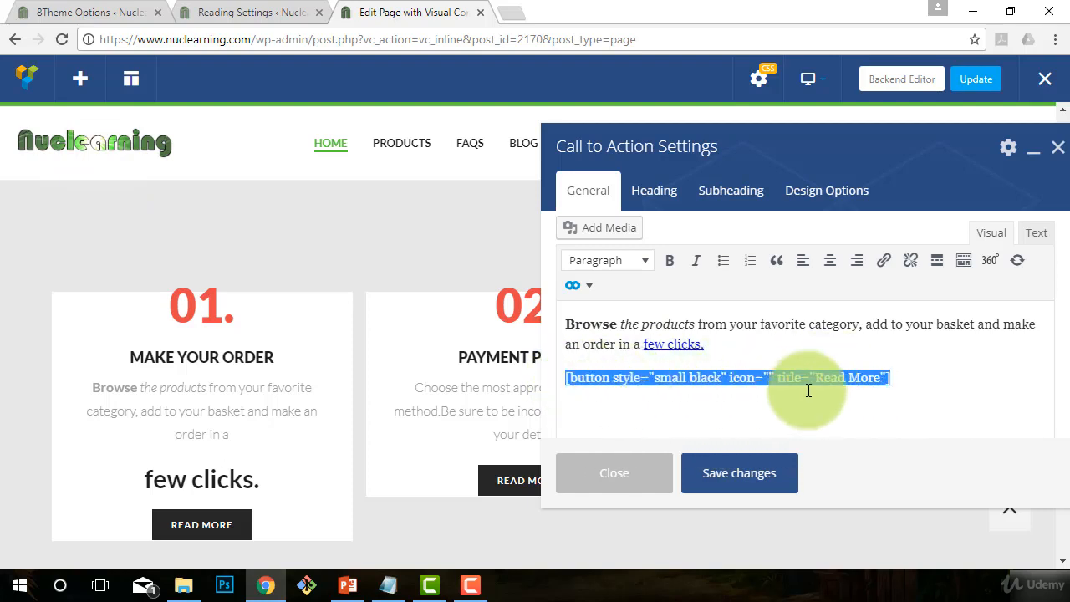
pyautogui.click(904, 380)
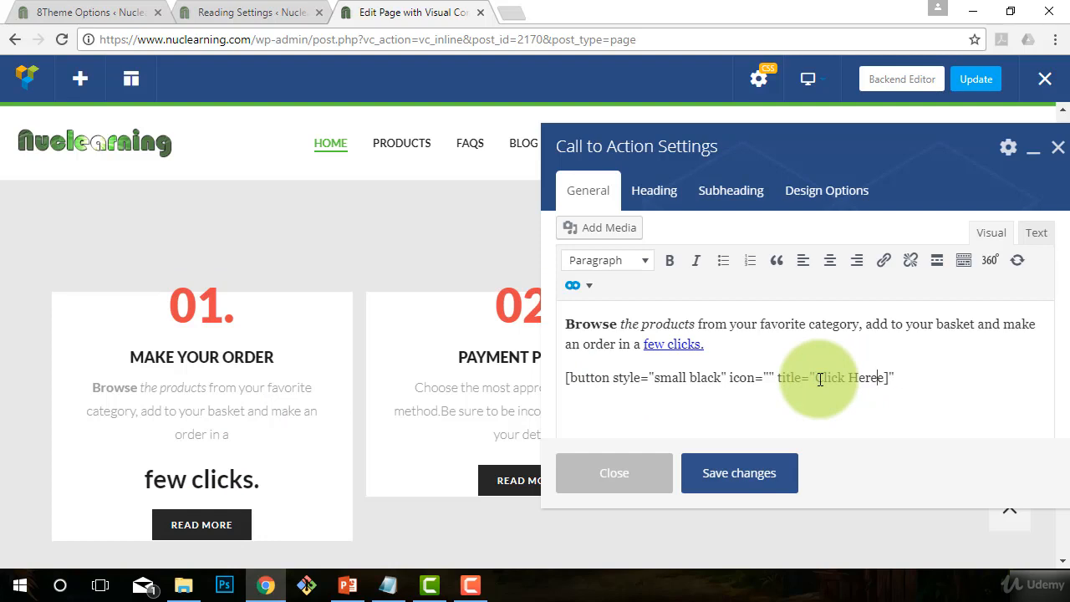
pyautogui.click(757, 469)
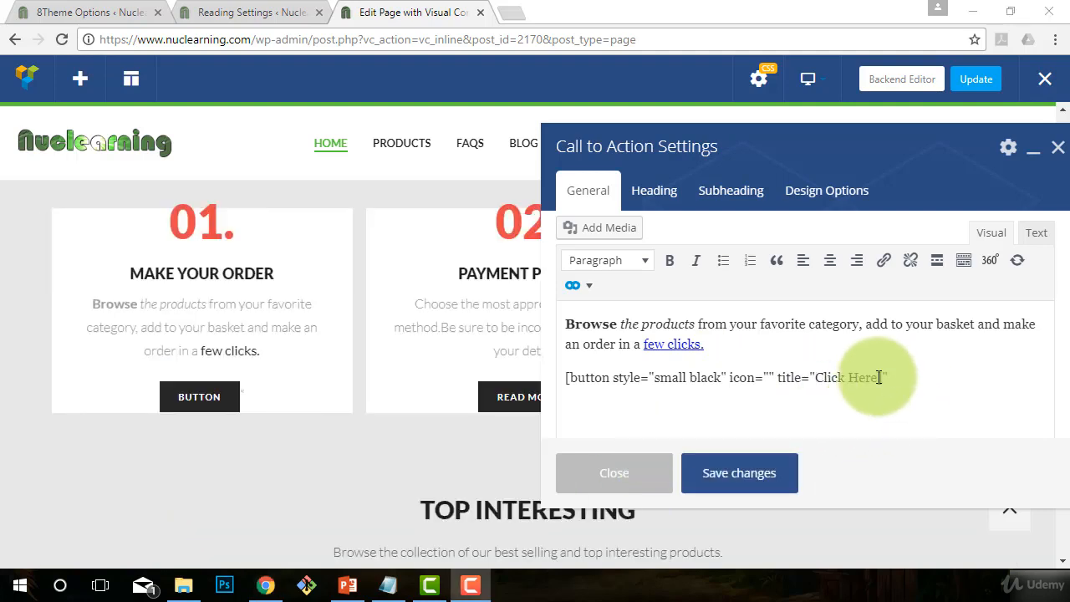
# Correct the end of the button shortcode so it reads title="Click Here"], and save the changes
pyautogui.click(844, 381)
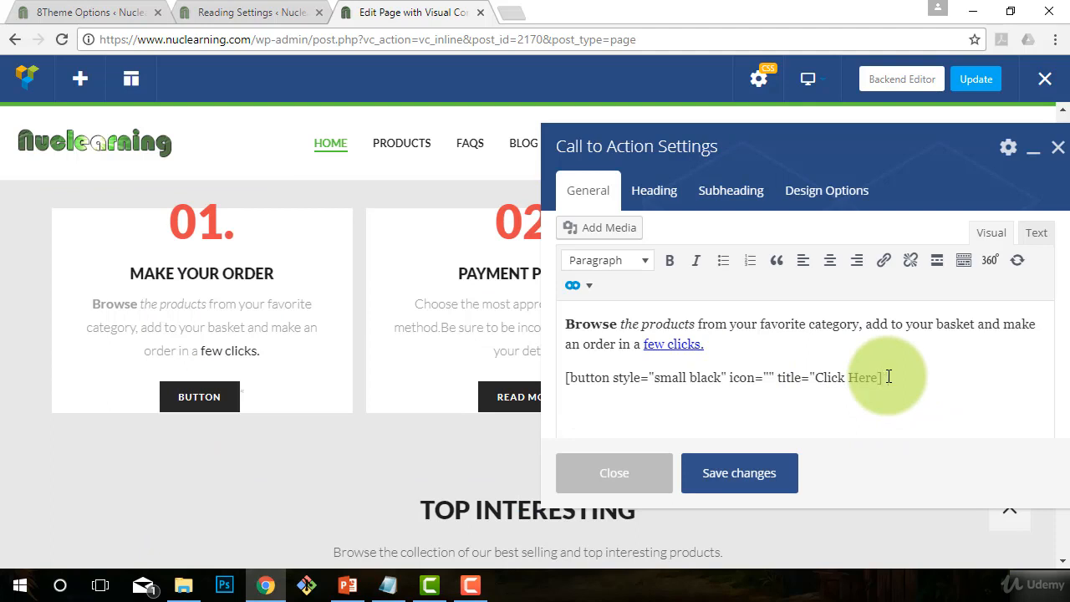
pyautogui.click(728, 469)
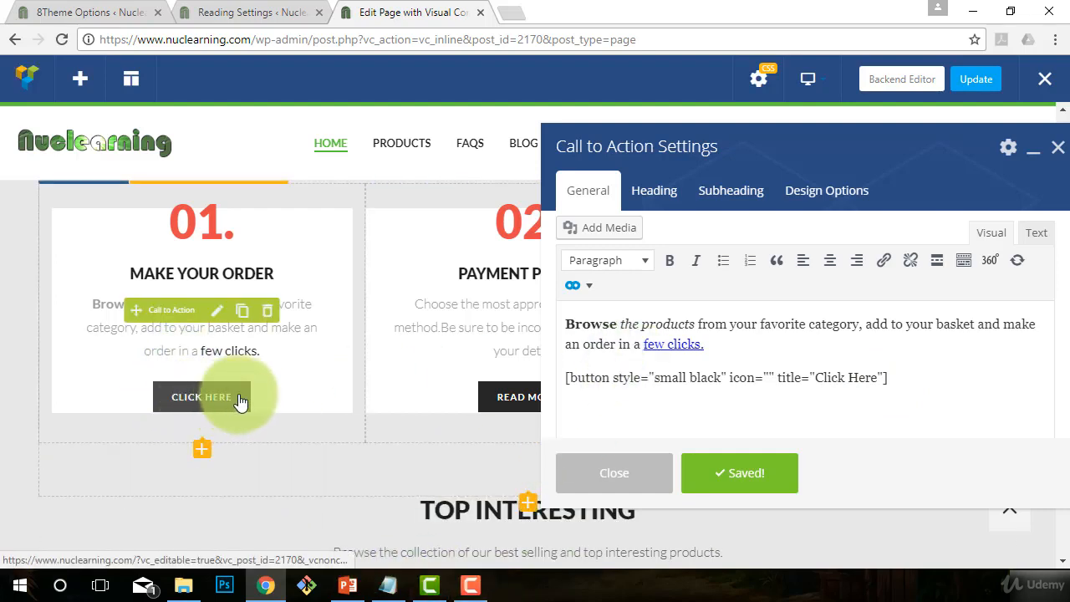
pyautogui.click(694, 377)
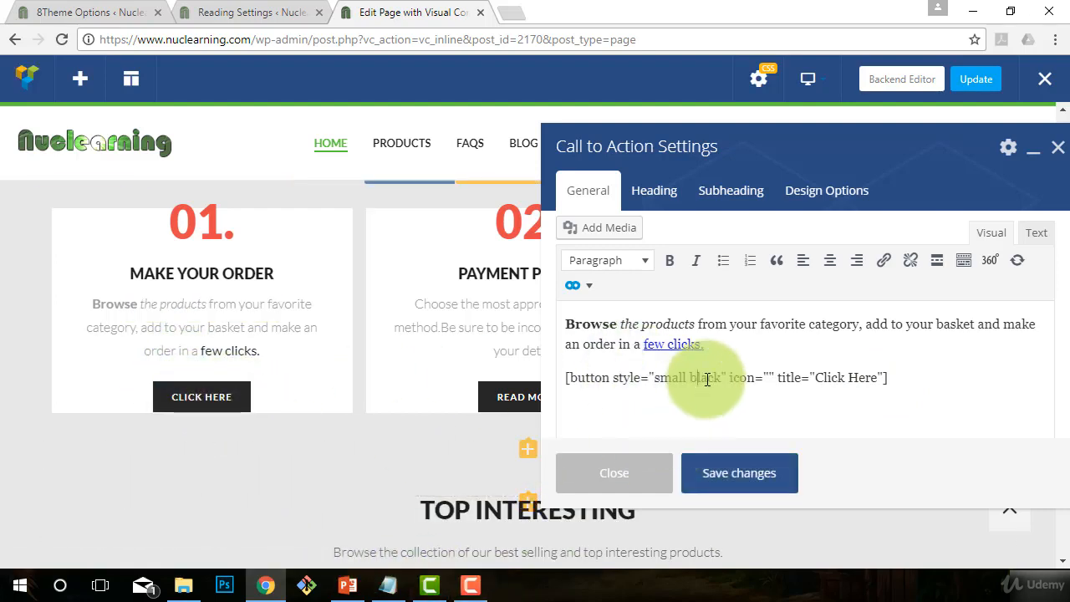
pyautogui.click(854, 358)
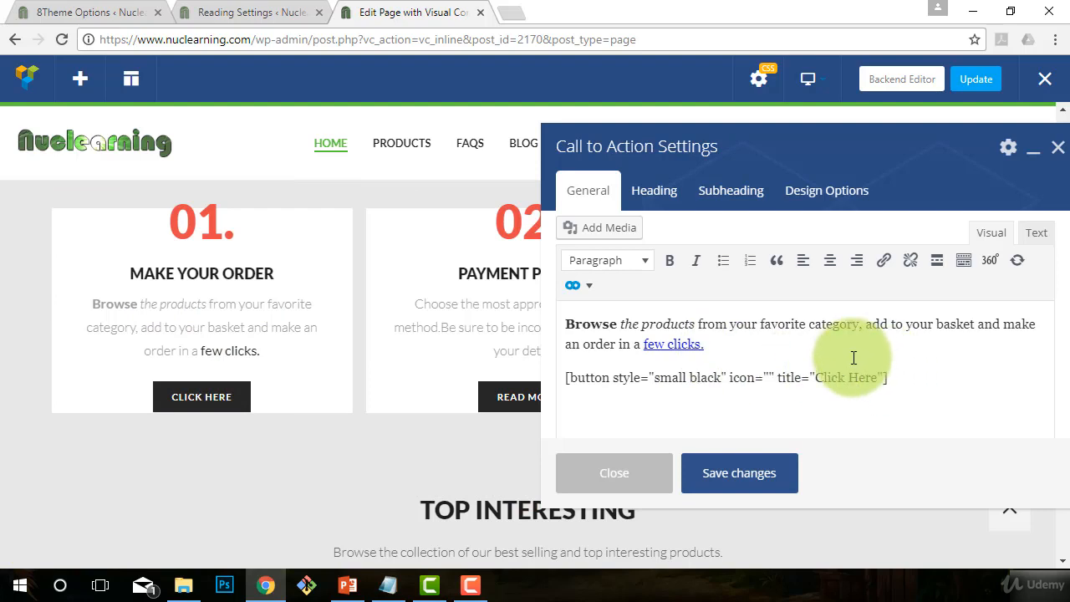
# Insert a short divider between the "few clicks." paragraph and the button shortcode, and save the changes
pyautogui.click(614, 377)
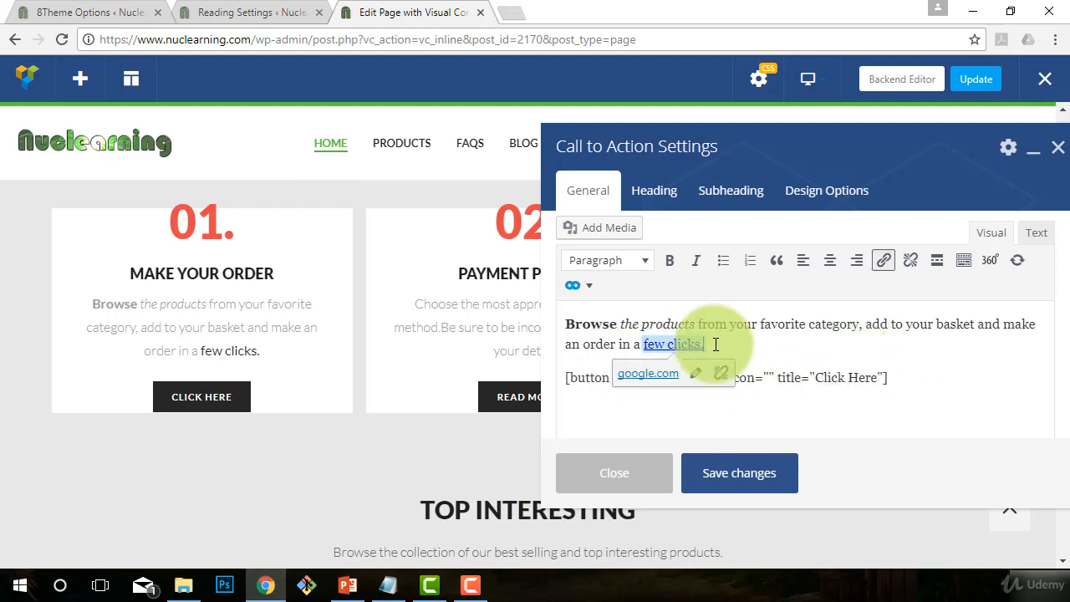
pyautogui.press('Return')
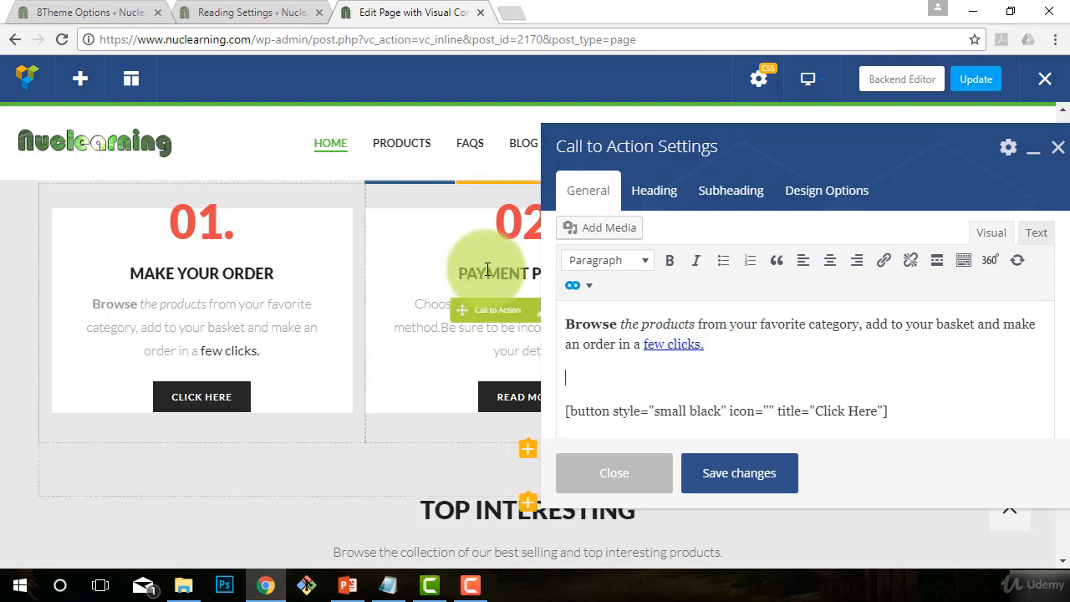
pyautogui.click(585, 288)
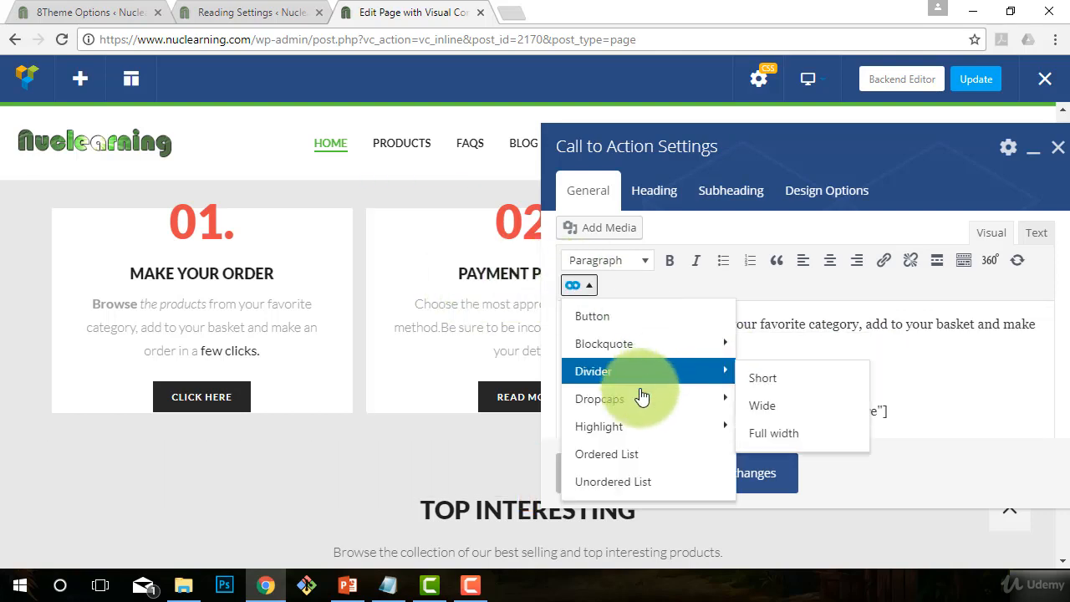
pyautogui.moveTo(626, 430)
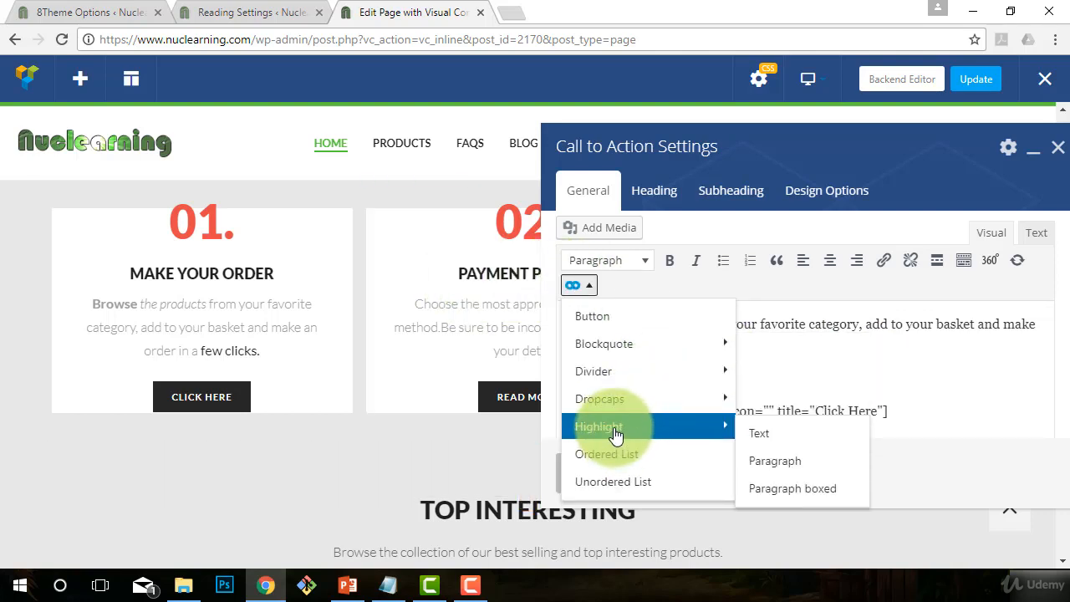
pyautogui.moveTo(652, 399)
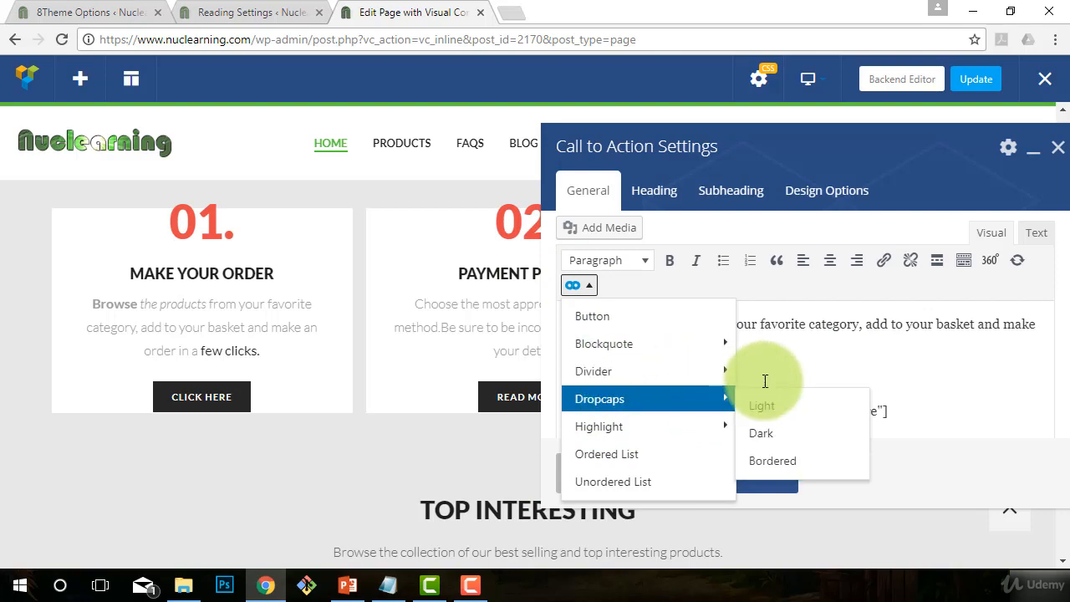
pyautogui.moveTo(717, 370)
pyautogui.click(755, 376)
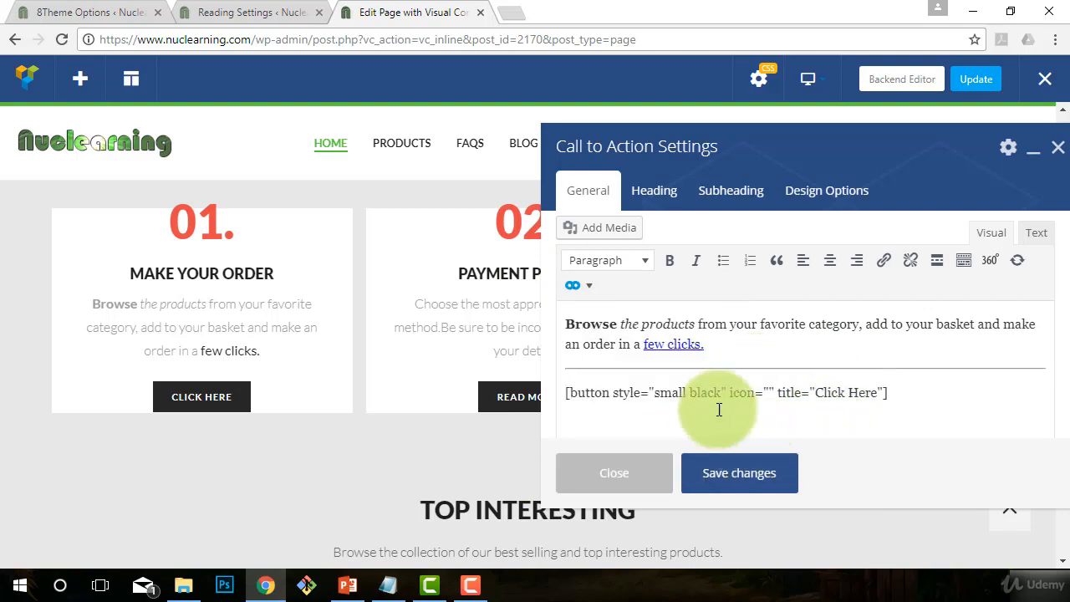
pyautogui.click(636, 369)
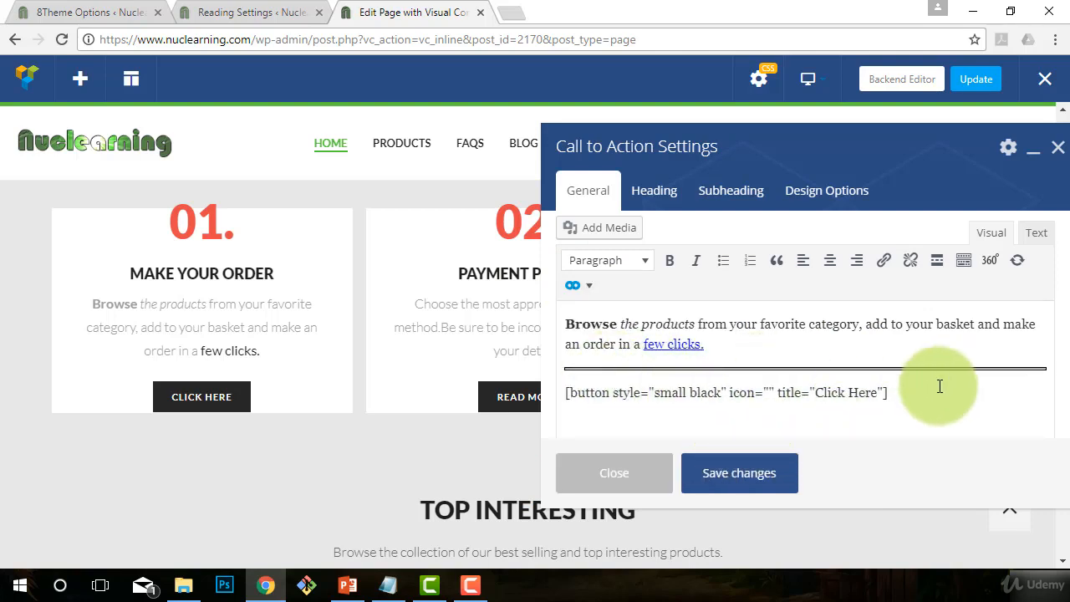
pyautogui.click(724, 482)
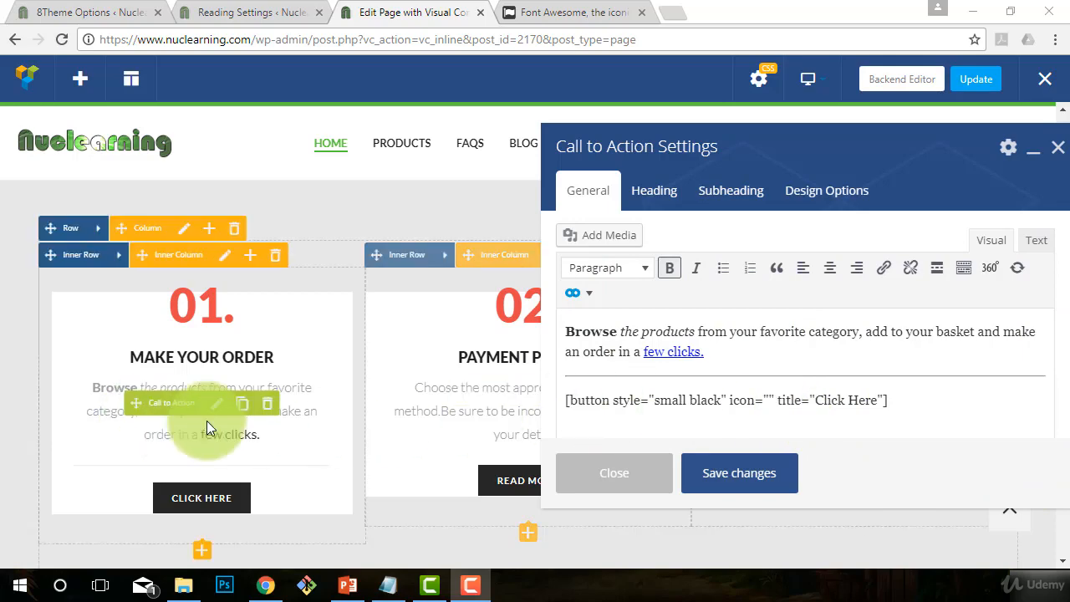
# Review the heading and subheading fields in the general settings, with the settings window moved clear of the 01. block
pyautogui.scroll(1, 766, 366)
pyautogui.scroll(-1, 757, 385)
pyautogui.scroll(5, 754, 394)
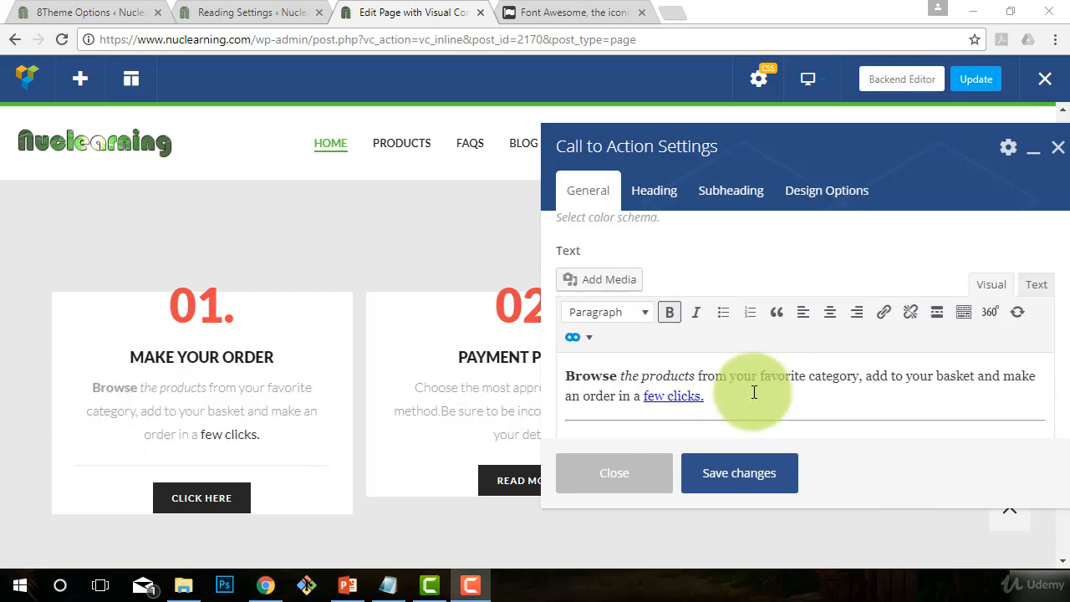
pyautogui.scroll(-3, 754, 394)
pyautogui.scroll(6, 763, 386)
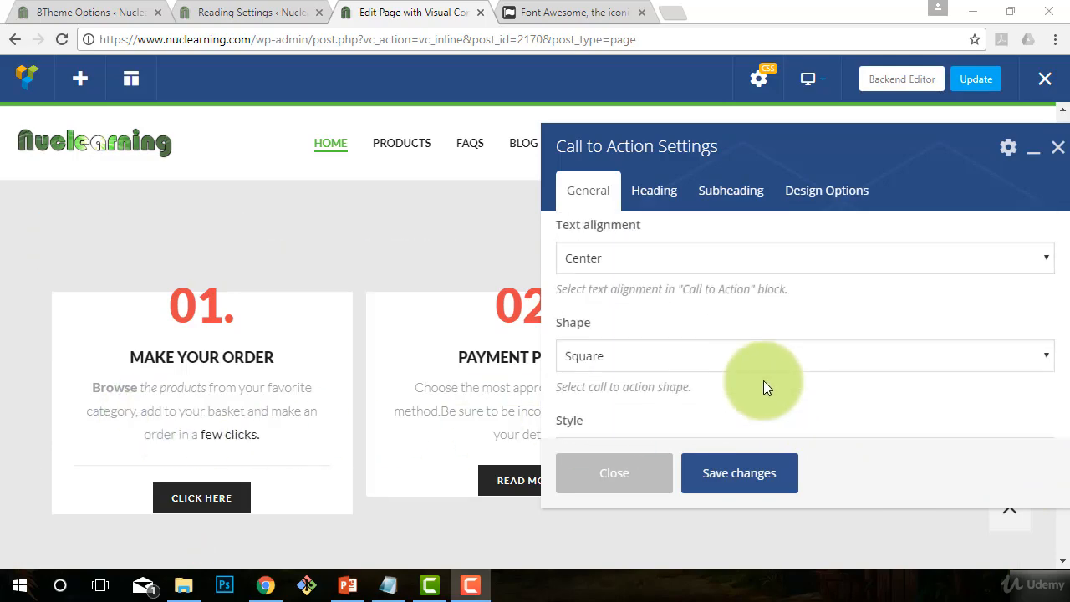
pyautogui.moveTo(721, 150); pyautogui.dragTo(353, 142)
pyautogui.moveTo(694, 228)
pyautogui.mouseDown()
pyautogui.moveTo(688, 344)
pyautogui.moveTo(703, 353)
pyautogui.moveTo(715, 221)
pyautogui.moveTo(697, 250)
pyautogui.moveTo(693, 382)
pyautogui.moveTo(710, 323)
pyautogui.moveTo(697, 215)
pyautogui.mouseUp()
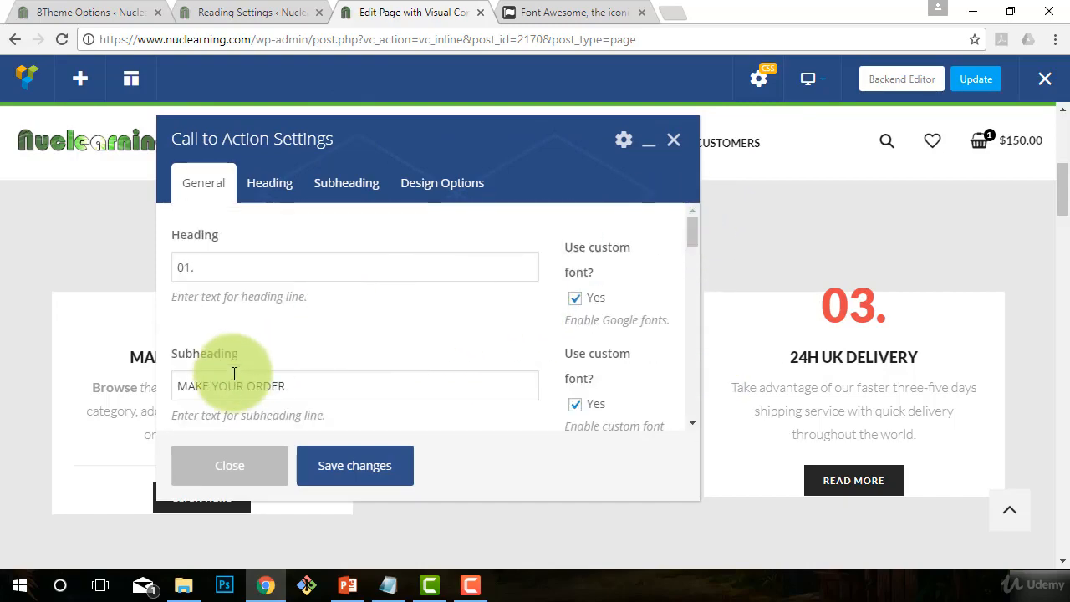
pyautogui.moveTo(329, 131); pyautogui.dragTo(502, 147)
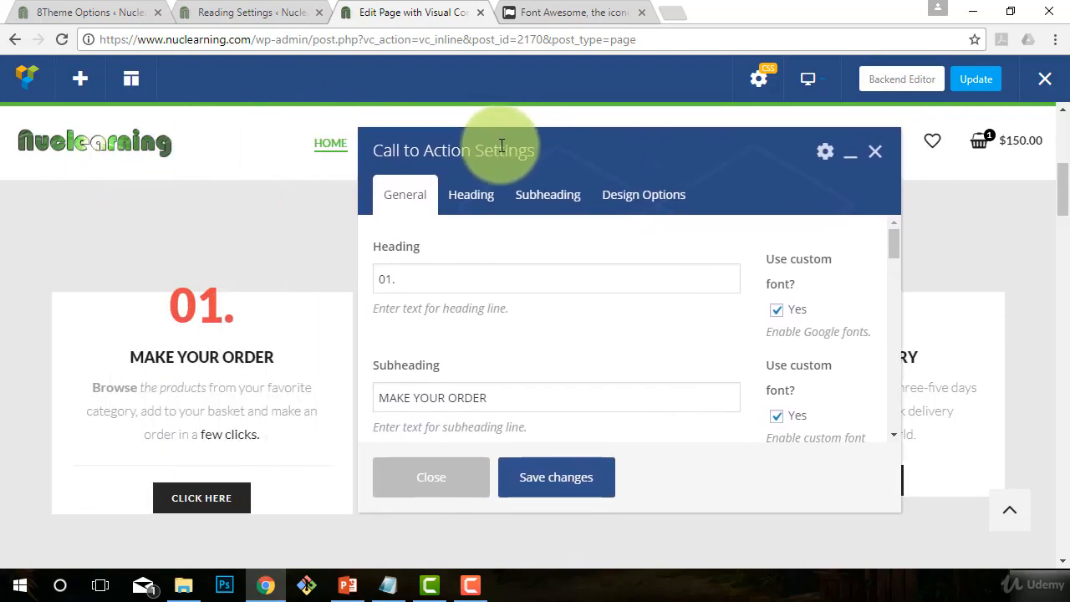
pyautogui.moveTo(409, 282); pyautogui.dragTo(353, 275)
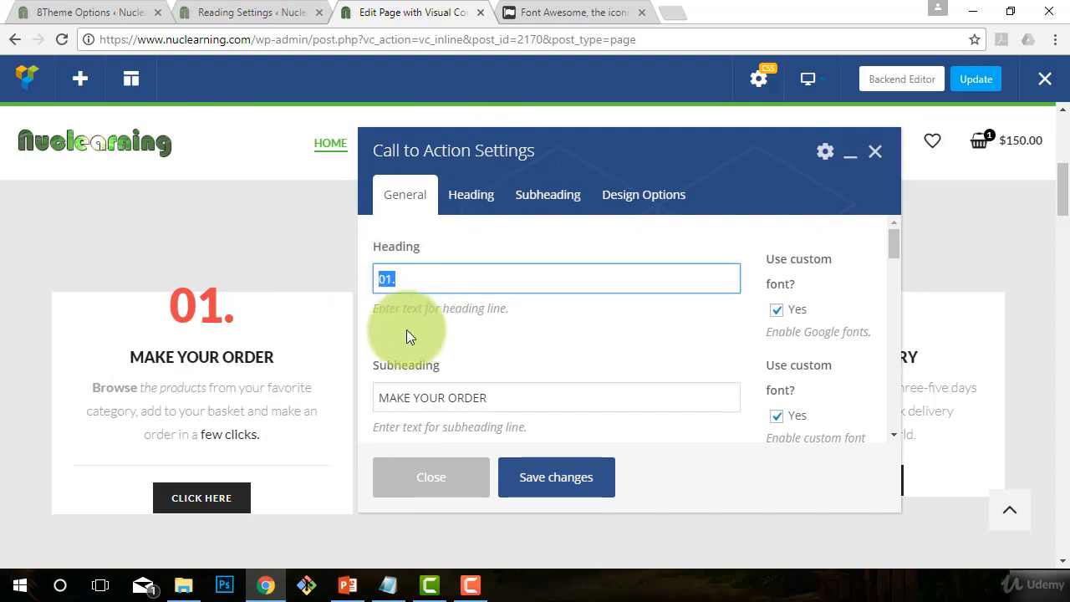
pyautogui.click(526, 392)
pyautogui.moveTo(526, 392); pyautogui.dragTo(342, 396)
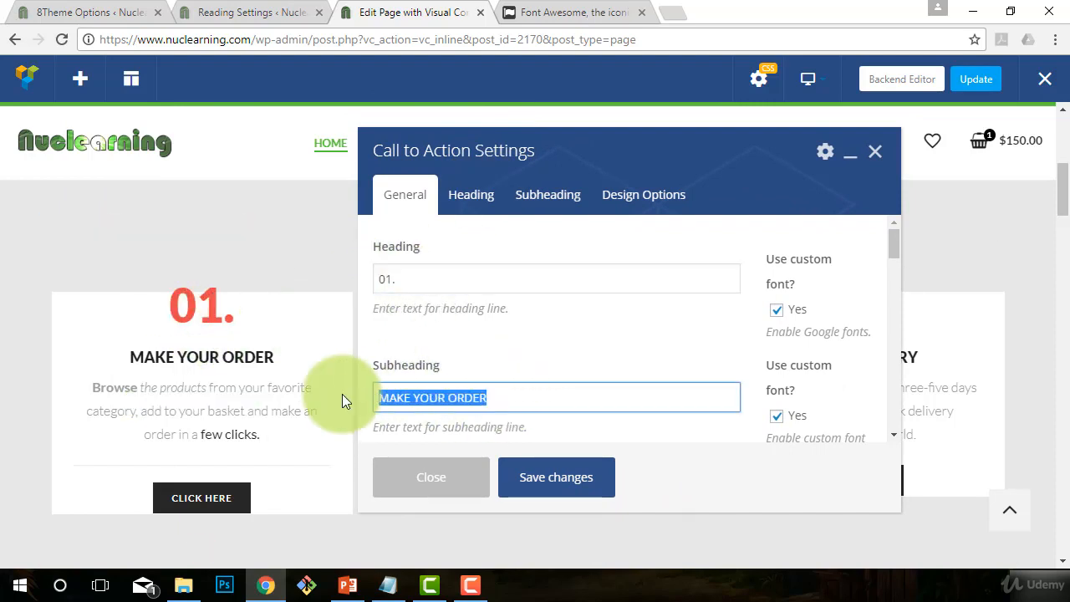
# Set the call-to-action shape to Rounded and save the changes
pyautogui.scroll(-3, 546, 378)
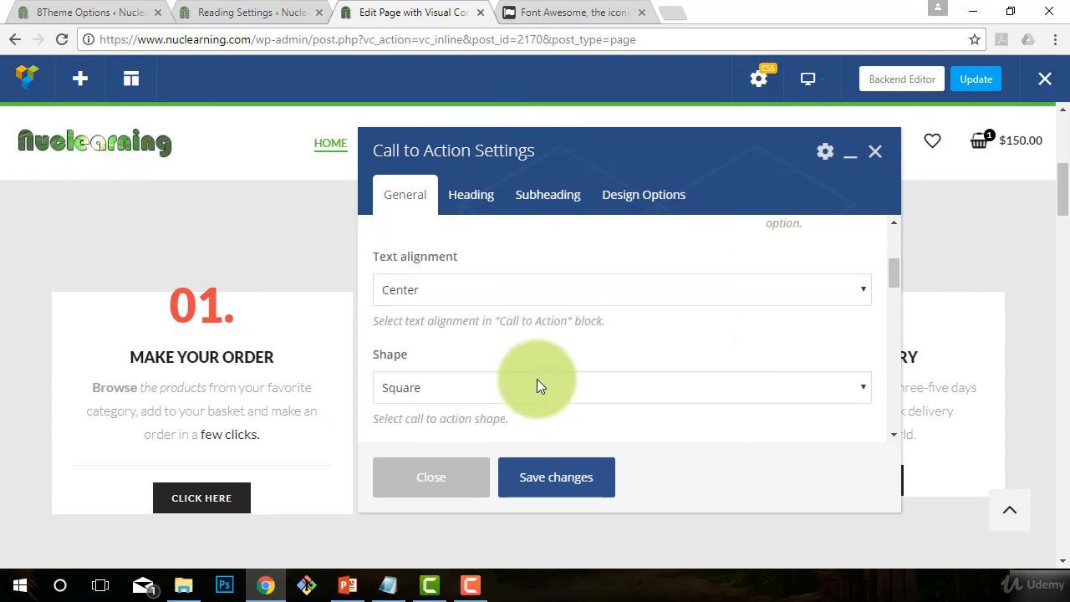
pyautogui.scroll(1, 510, 362)
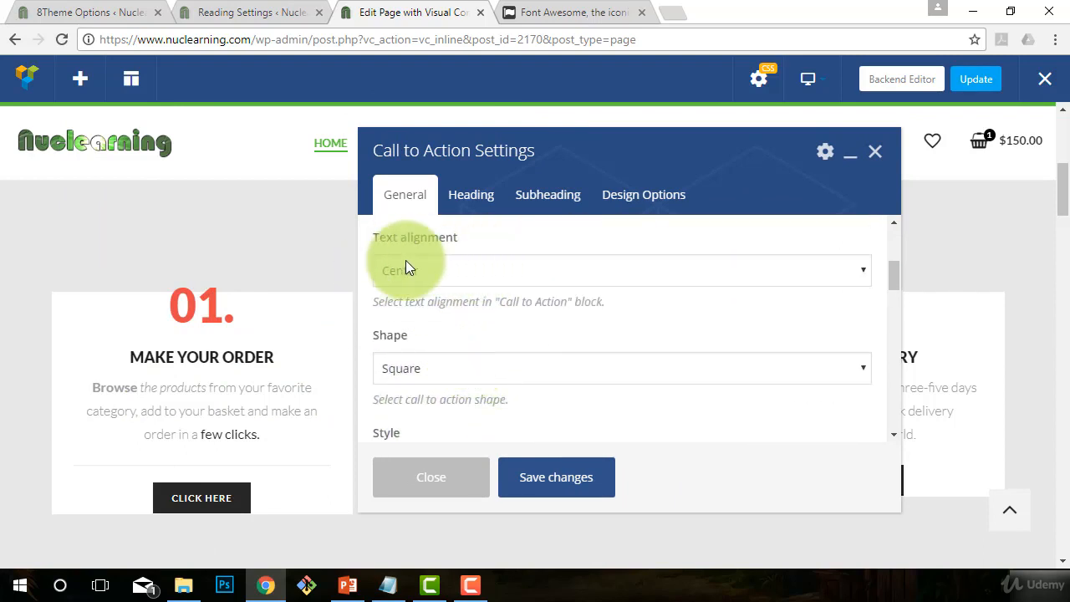
pyautogui.click(424, 373)
pyautogui.click(402, 414)
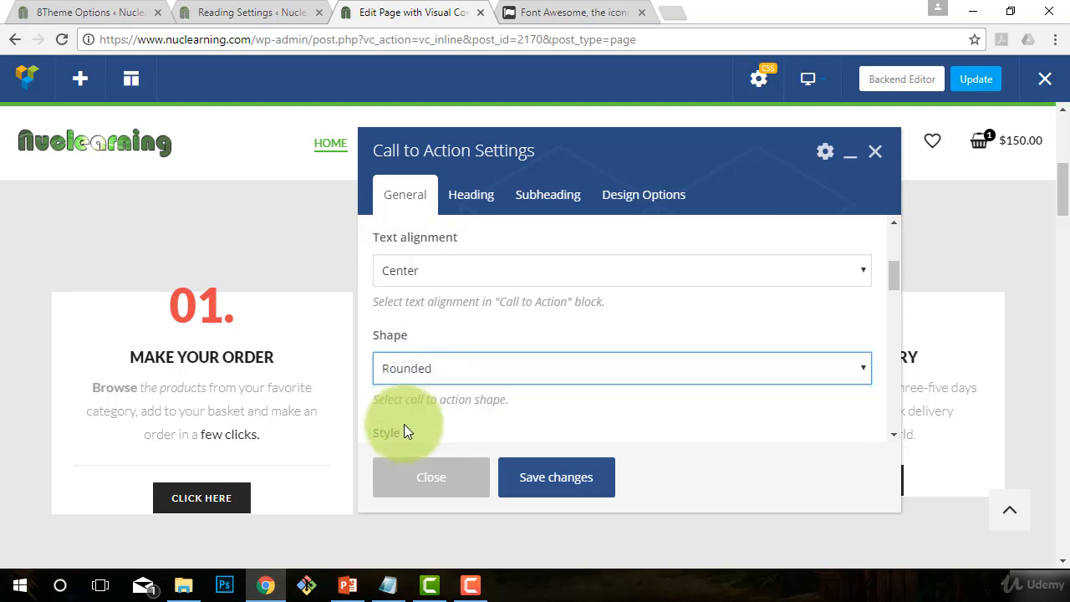
pyautogui.click(552, 489)
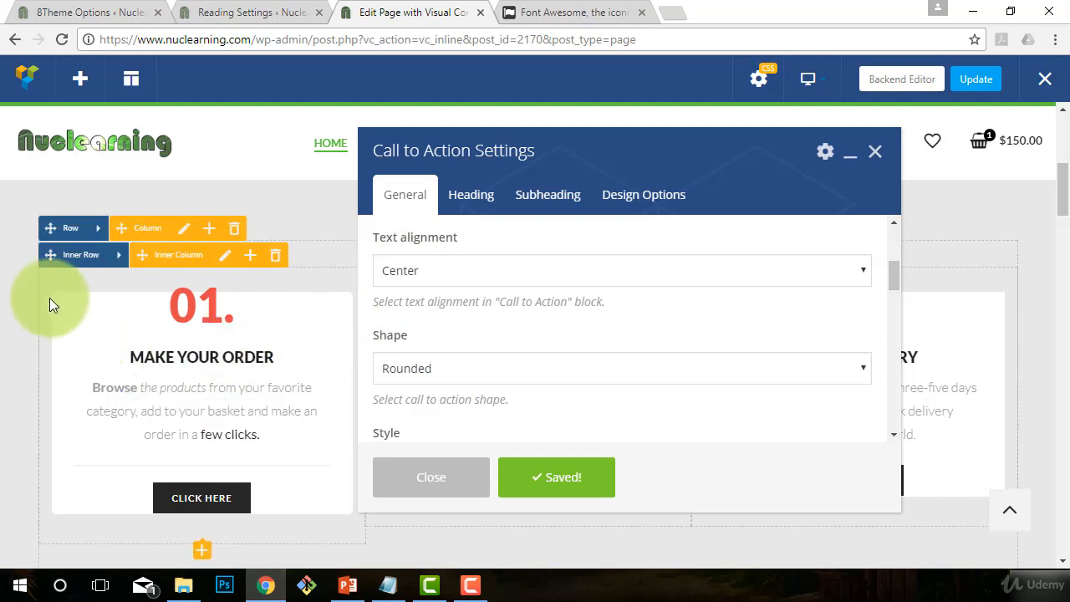
# Set the shape of the 01. call-to-action block to Round and save the changes
pyautogui.moveTo(521, 156); pyautogui.dragTo(708, 170)
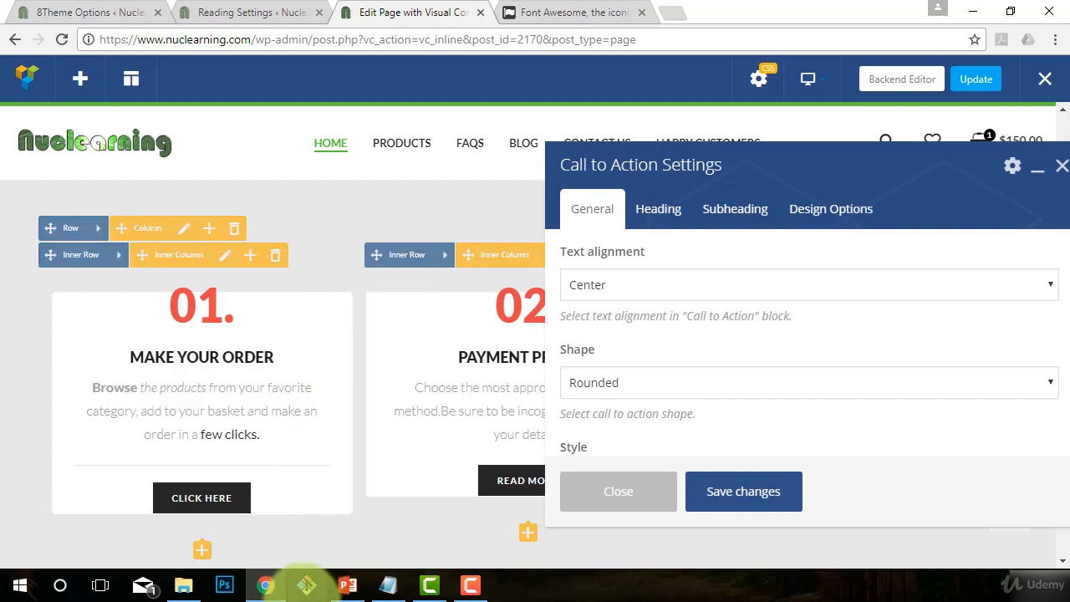
pyautogui.click(671, 382)
pyautogui.click(620, 441)
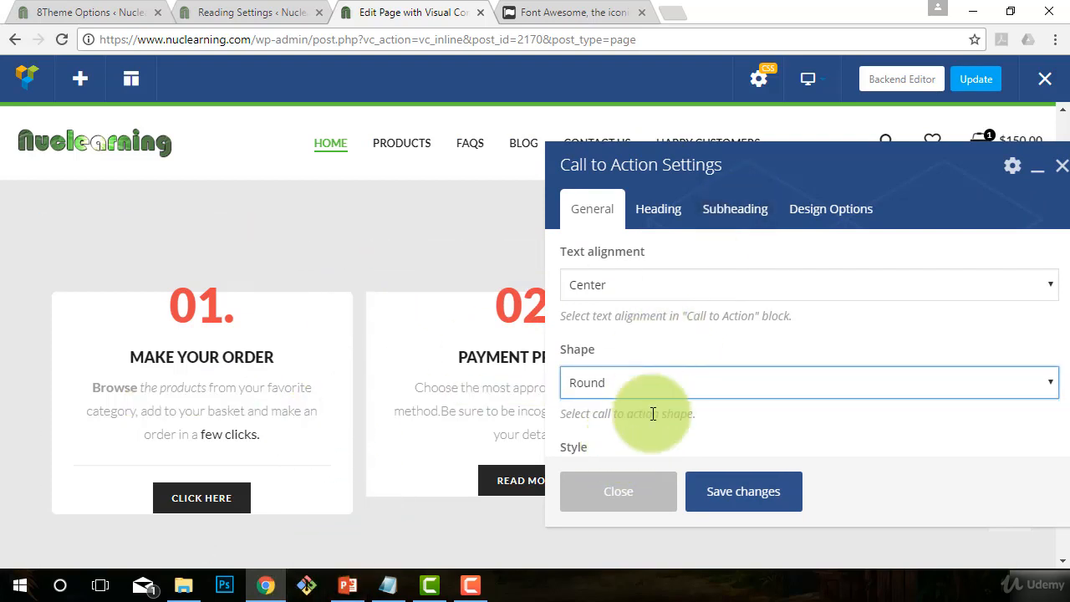
pyautogui.click(724, 505)
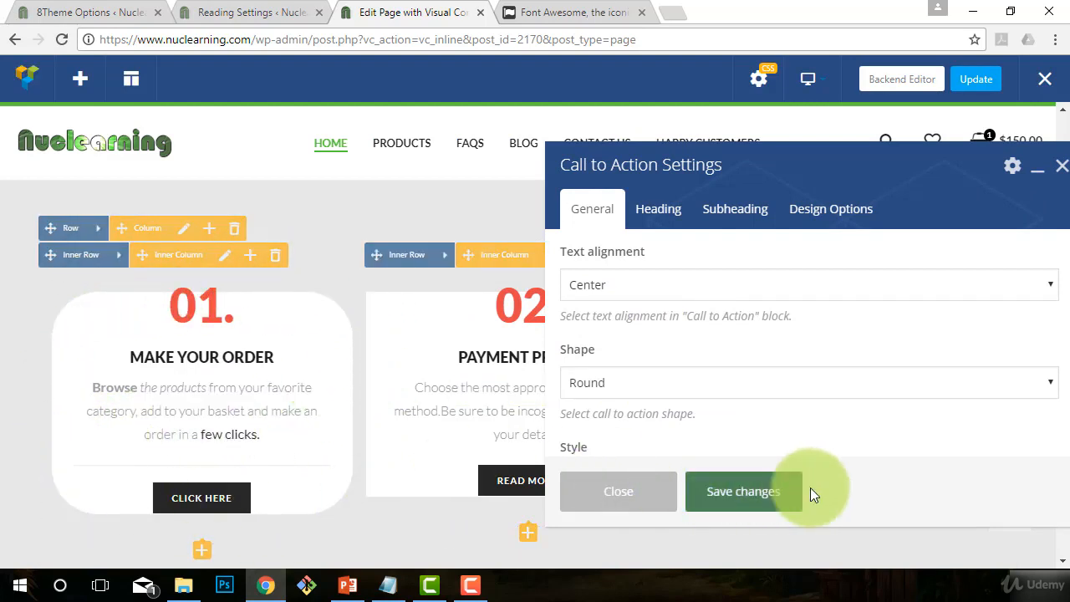
# Set the call-to-action color to Orange, keeping the Flat style, and save the changes
pyautogui.moveTo(804, 184); pyautogui.dragTo(548, 172)
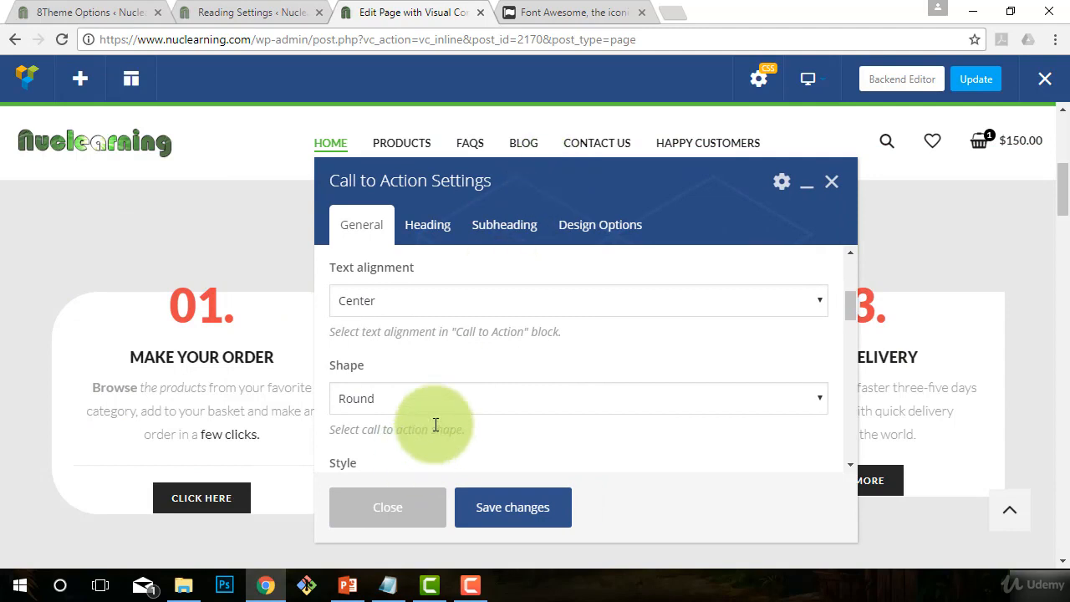
pyautogui.scroll(-2, 435, 420)
pyautogui.click(368, 333)
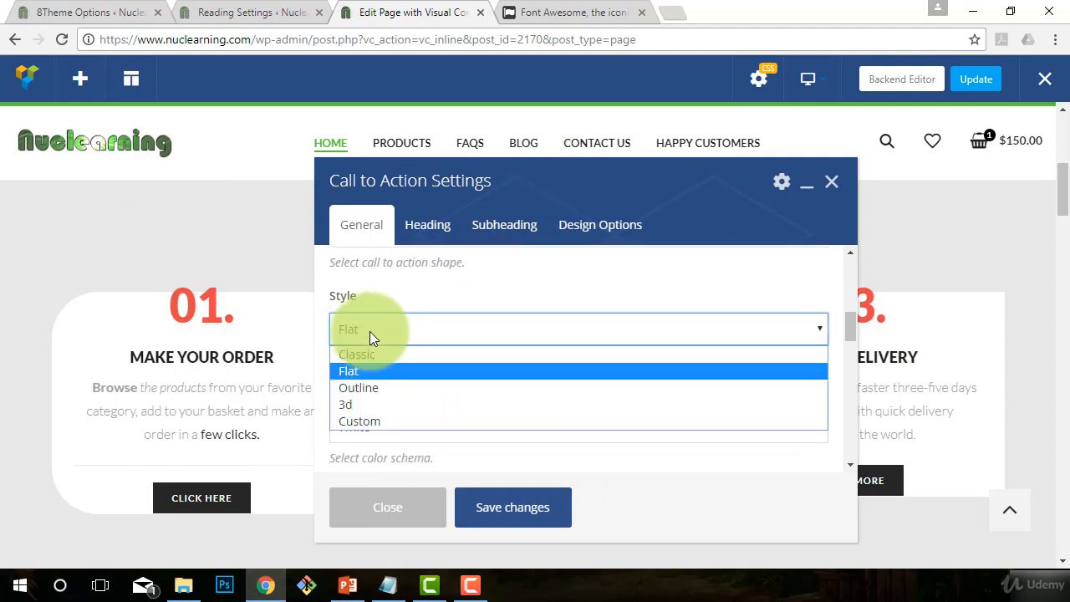
pyautogui.click(418, 290)
pyautogui.click(420, 428)
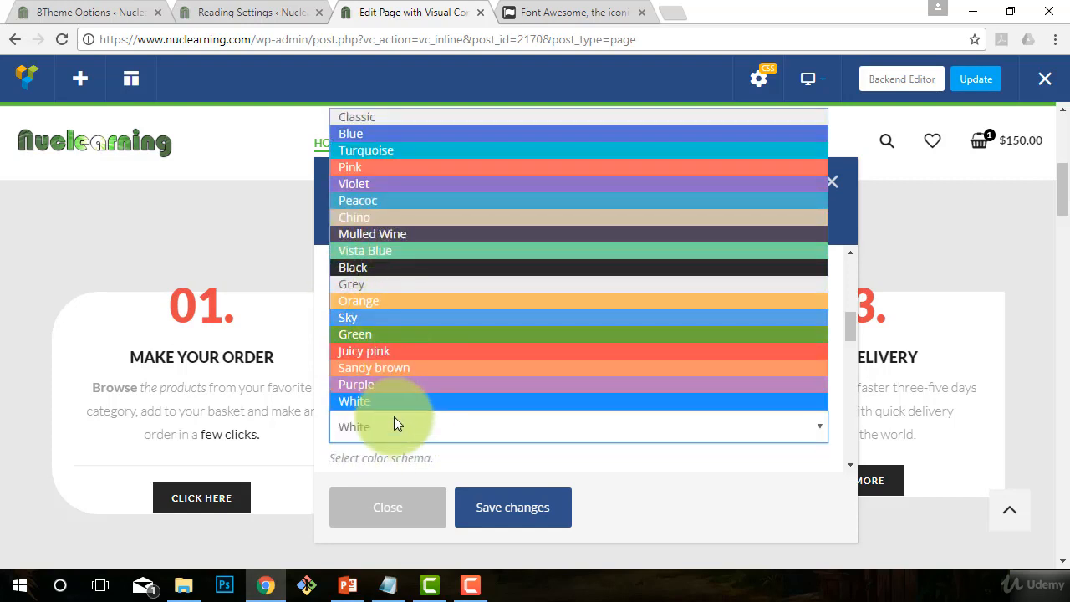
pyautogui.click(390, 300)
pyautogui.click(520, 532)
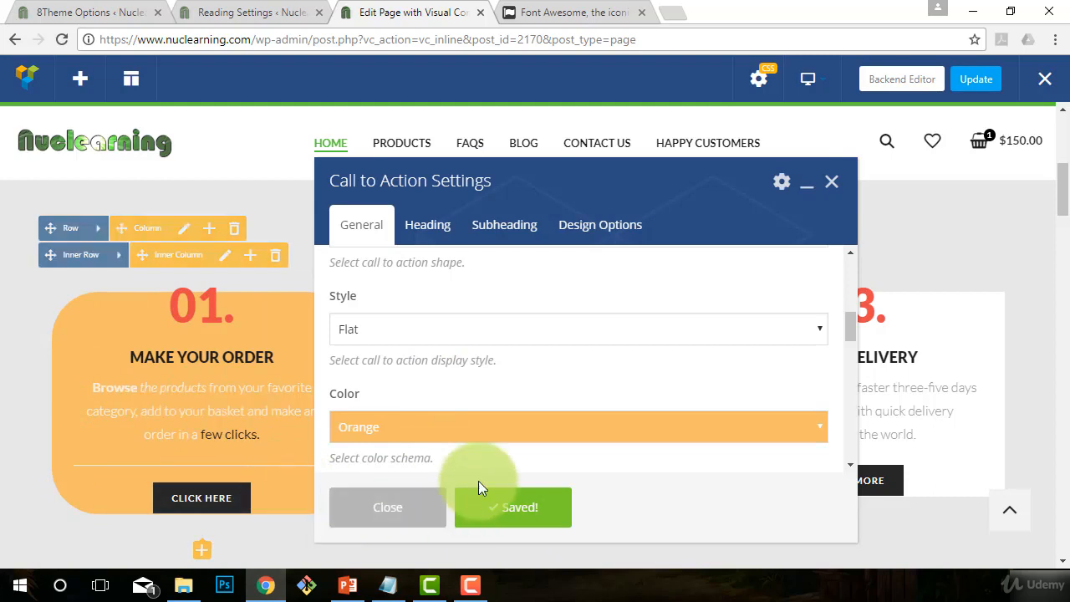
# Return the call-to-action color to White and save the changes
pyautogui.click(459, 428)
pyautogui.click(402, 401)
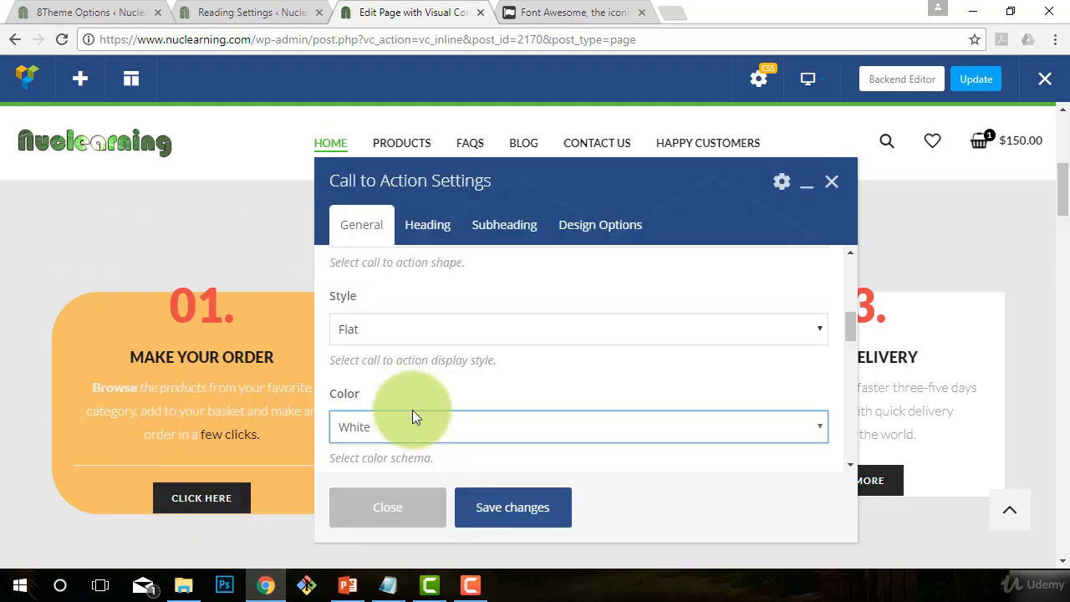
pyautogui.click(417, 425)
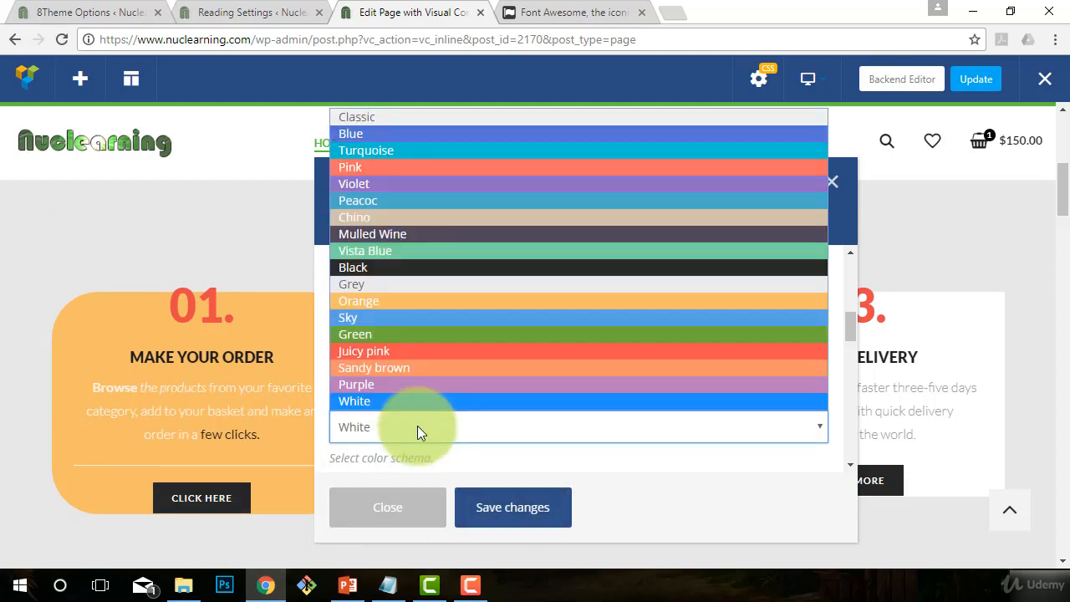
pyautogui.click(490, 508)
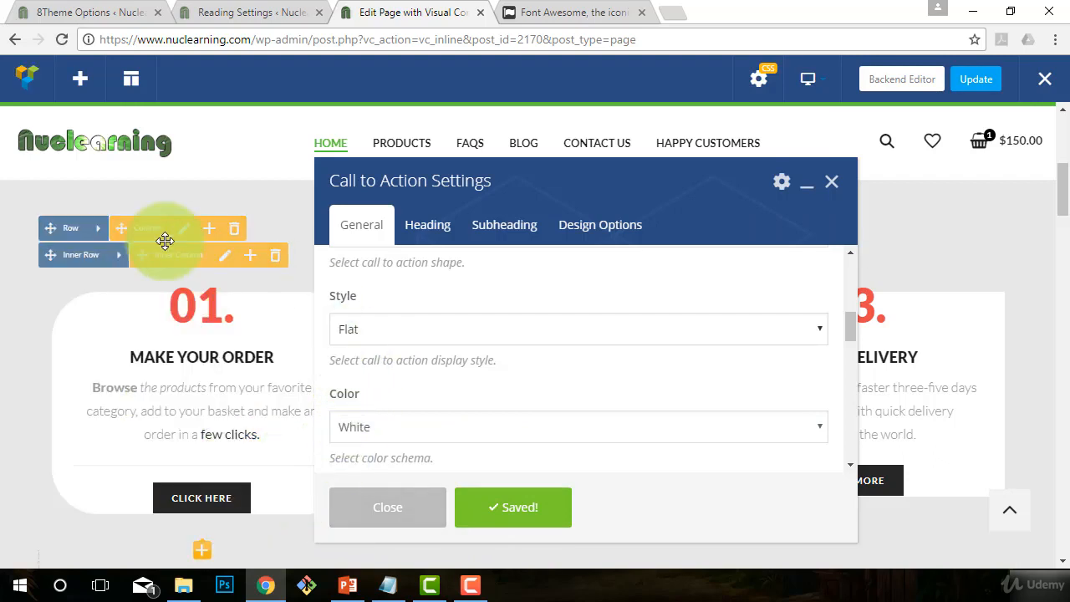
# Try the Chino color on the 01. call-to-action block and save the changes
pyautogui.scroll(2, 25, 261)
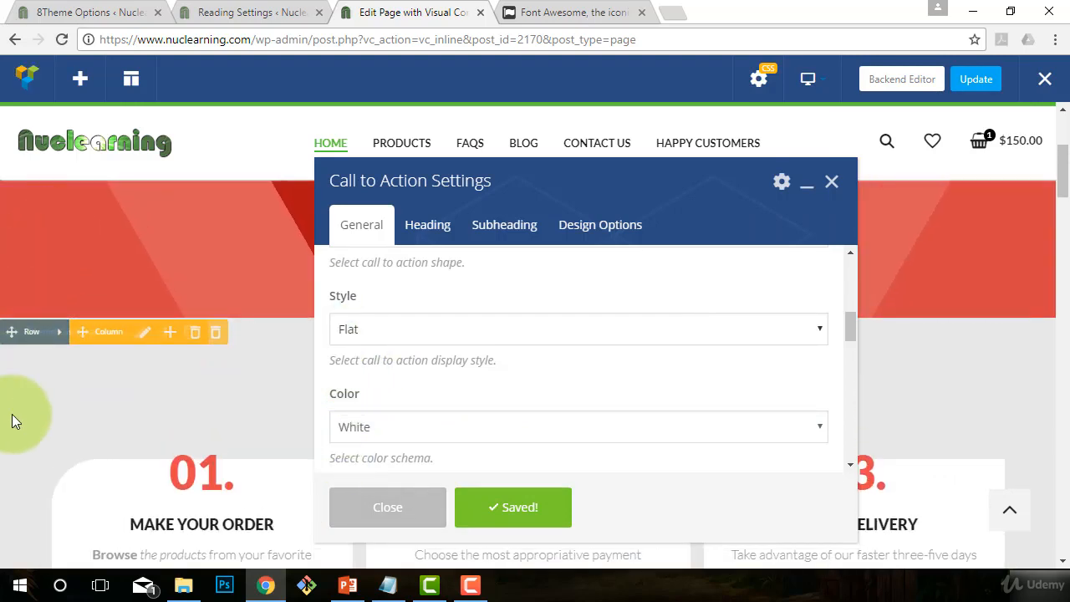
pyautogui.scroll(-1, 7, 385)
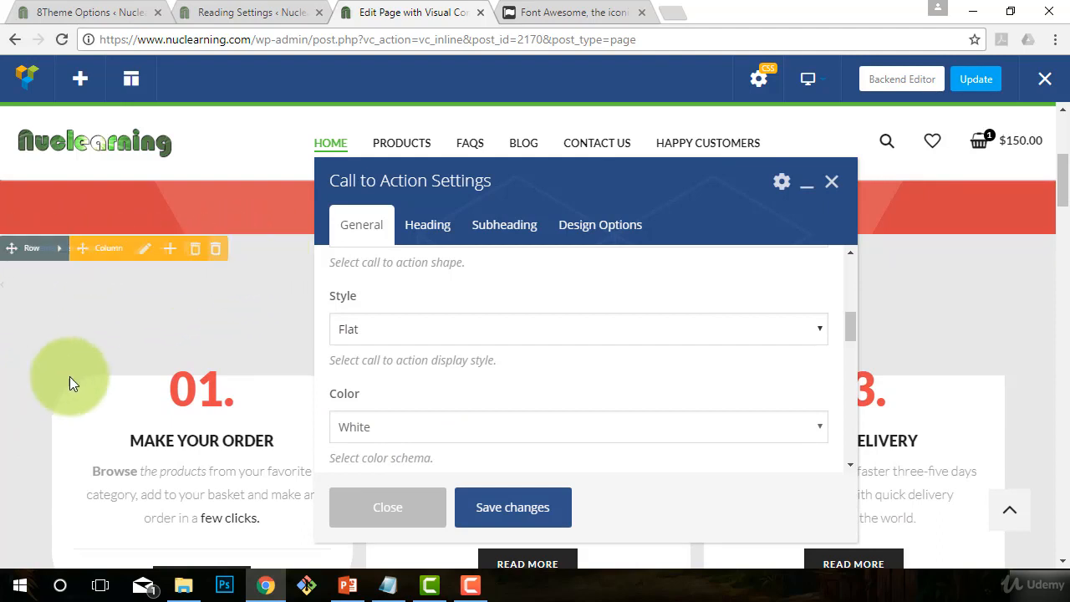
pyautogui.scroll(-1, 71, 383)
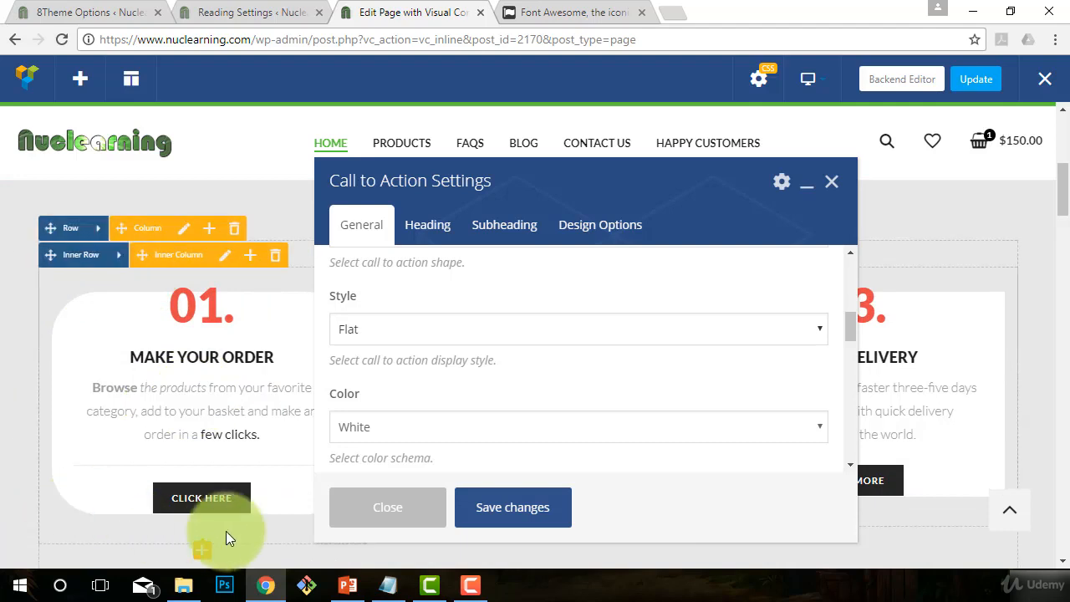
pyautogui.click(445, 423)
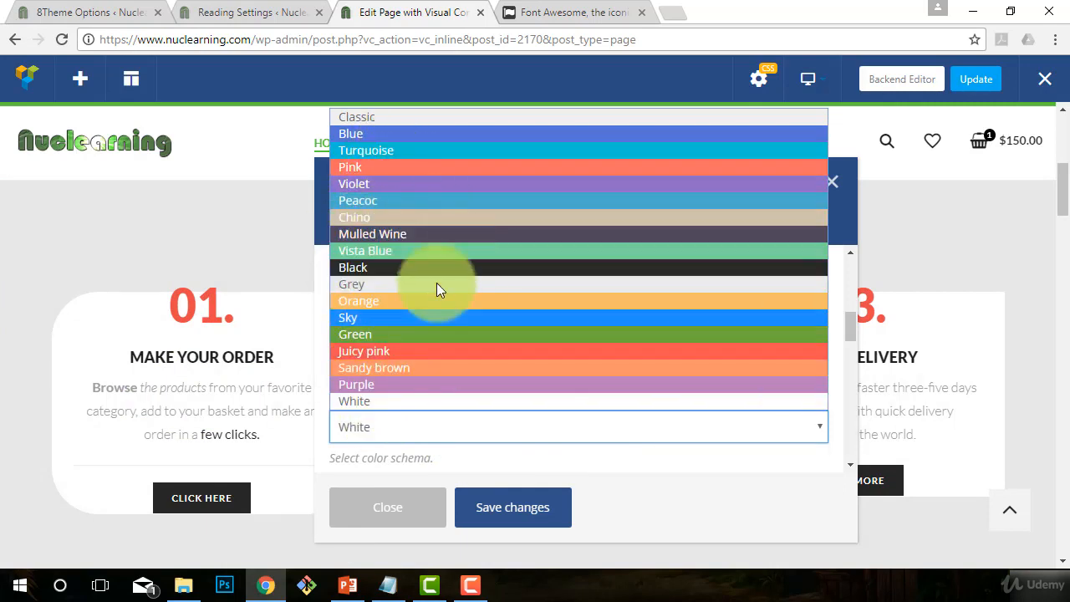
pyautogui.click(378, 219)
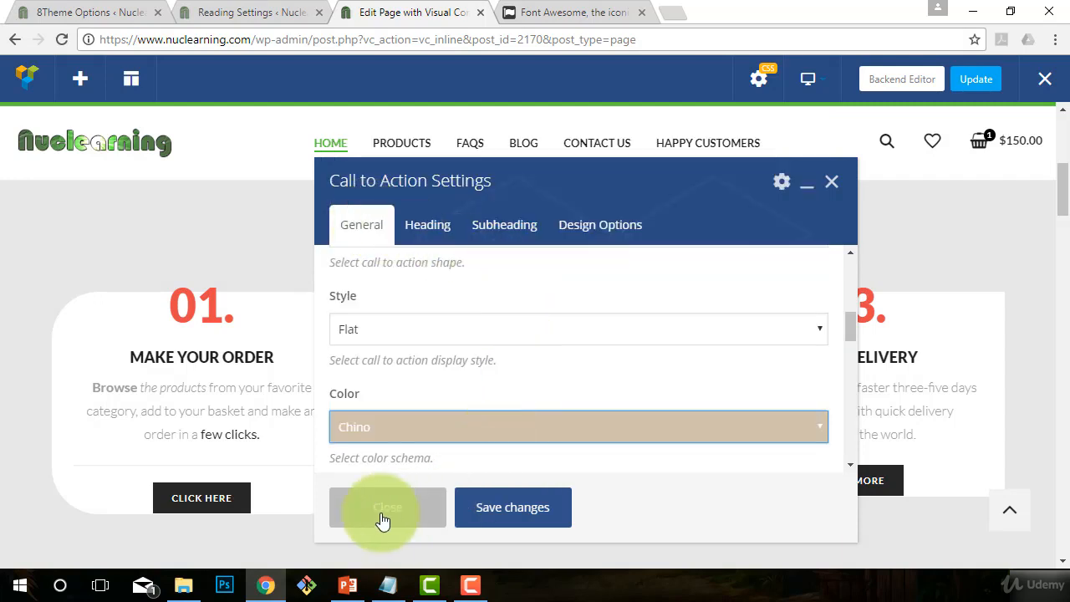
pyautogui.click(477, 509)
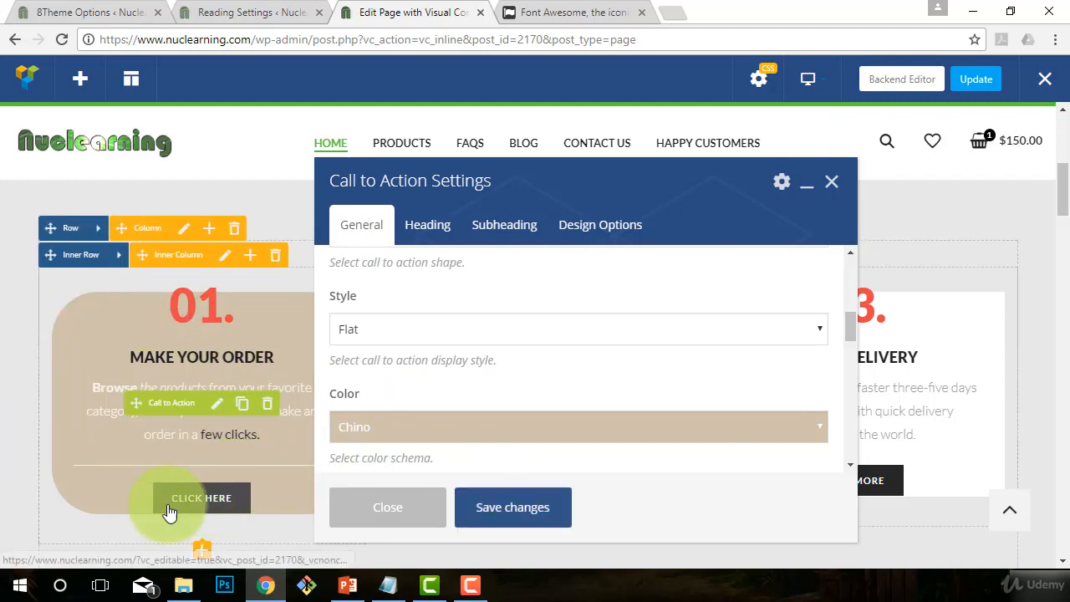
# Change the block's color back to White and save the changes
pyautogui.click(400, 430)
pyautogui.click(404, 397)
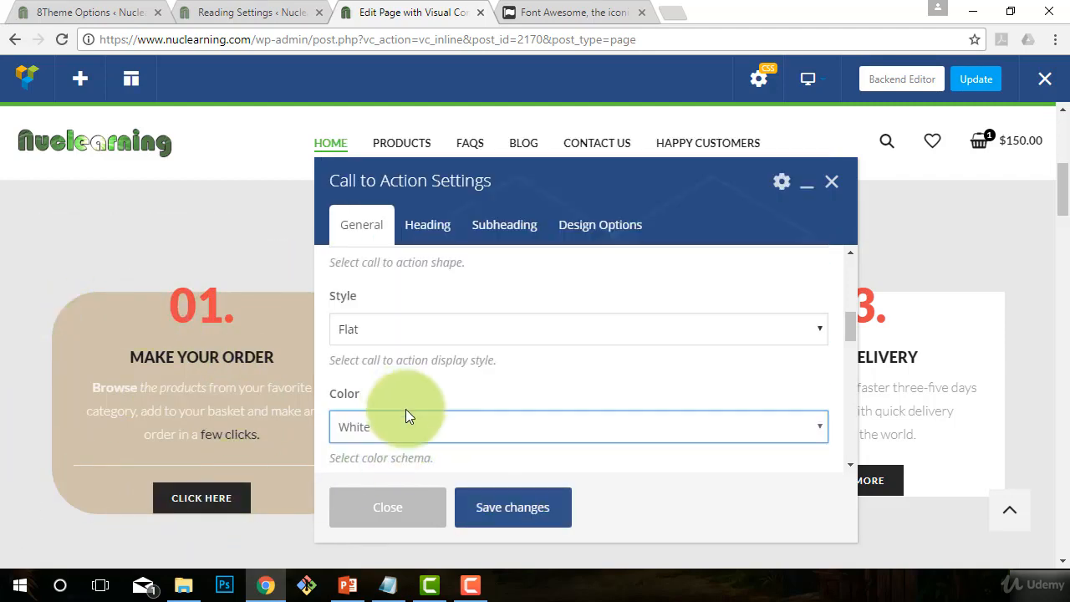
pyautogui.click(508, 500)
# Look over the general settings of the call to action, from the text editor up to the heading and subheading fields
pyautogui.scroll(-1, 438, 393)
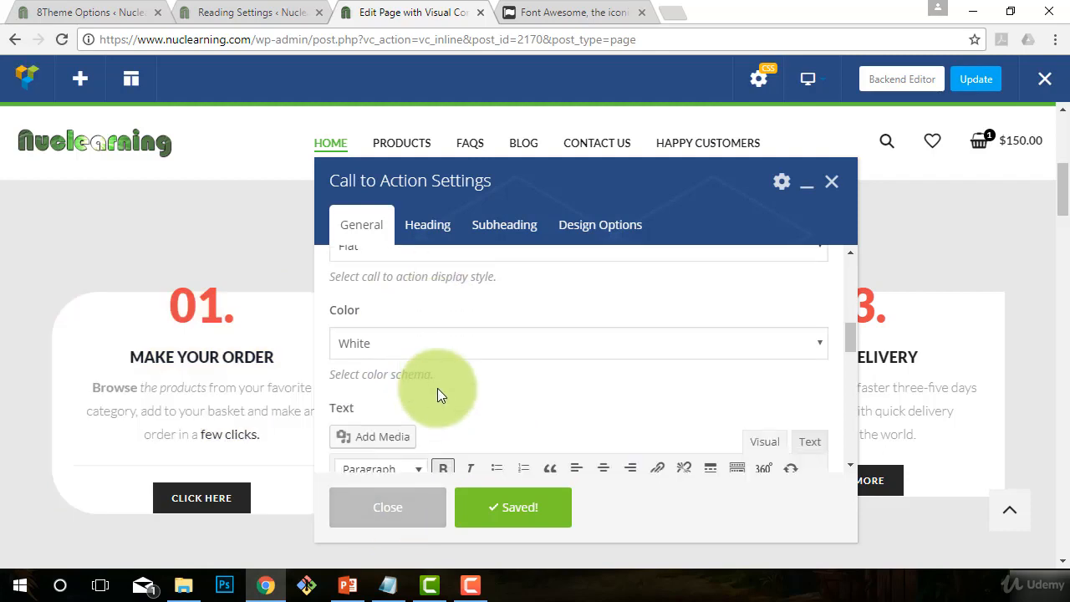
pyautogui.scroll(-1, 437, 393)
pyautogui.scroll(5, 479, 406)
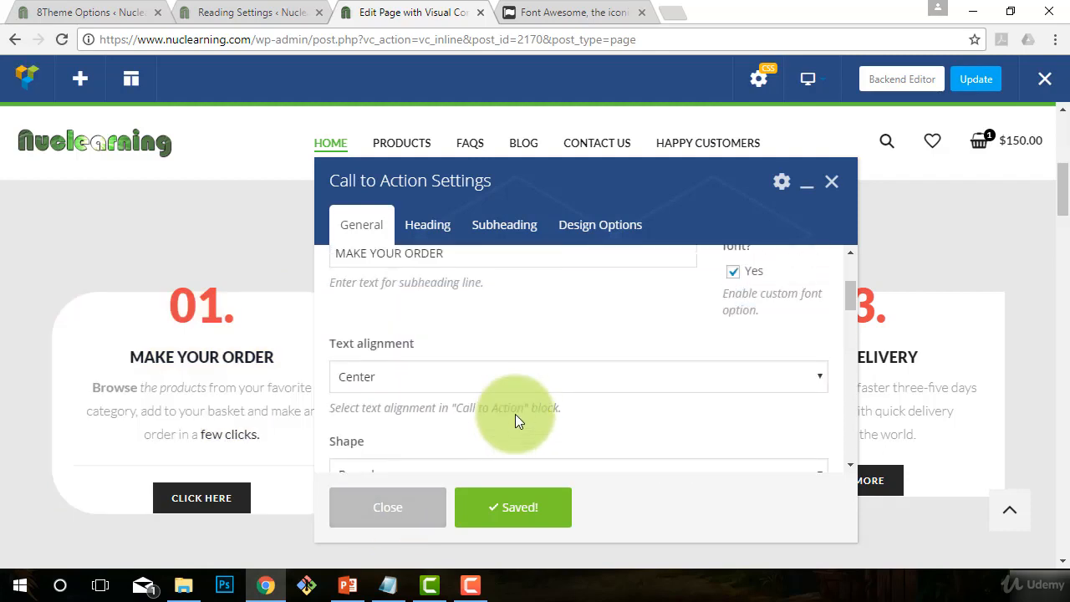
pyautogui.scroll(4, 515, 413)
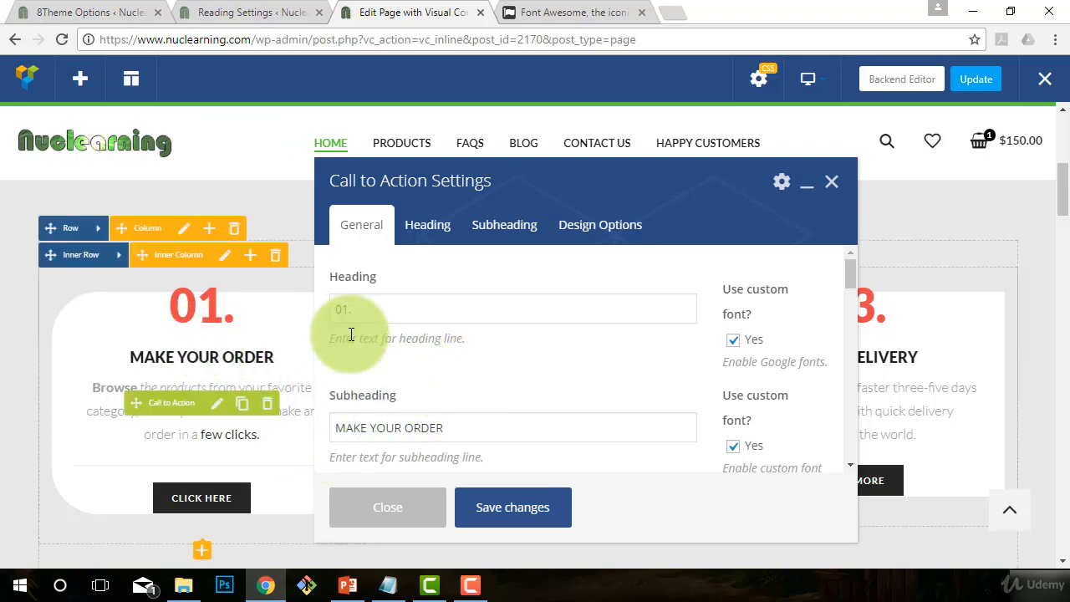
pyautogui.click(366, 307)
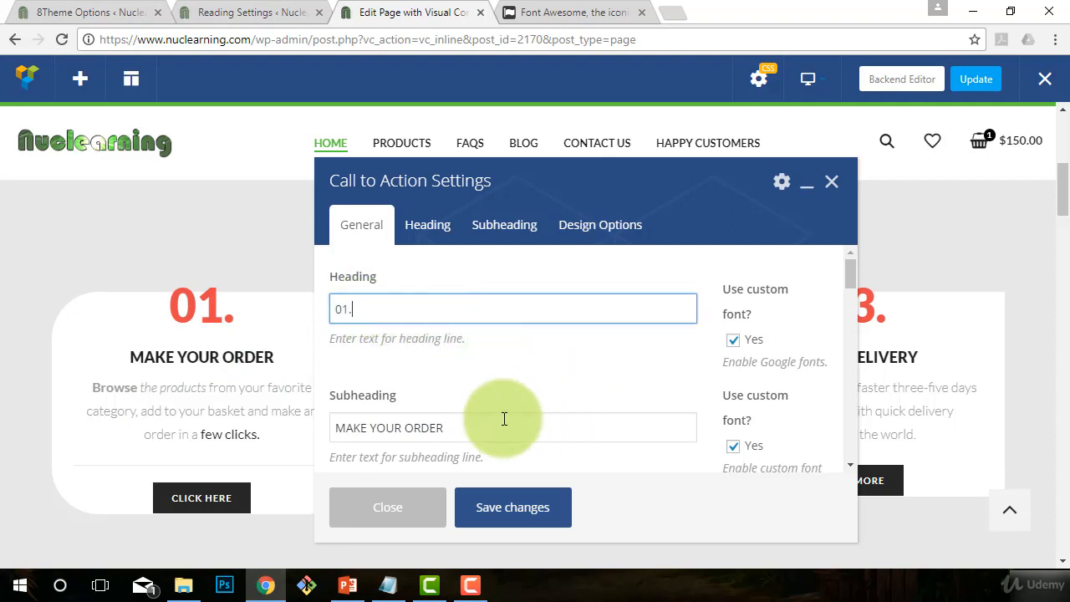
pyautogui.moveTo(472, 340); pyautogui.dragTo(355, 333)
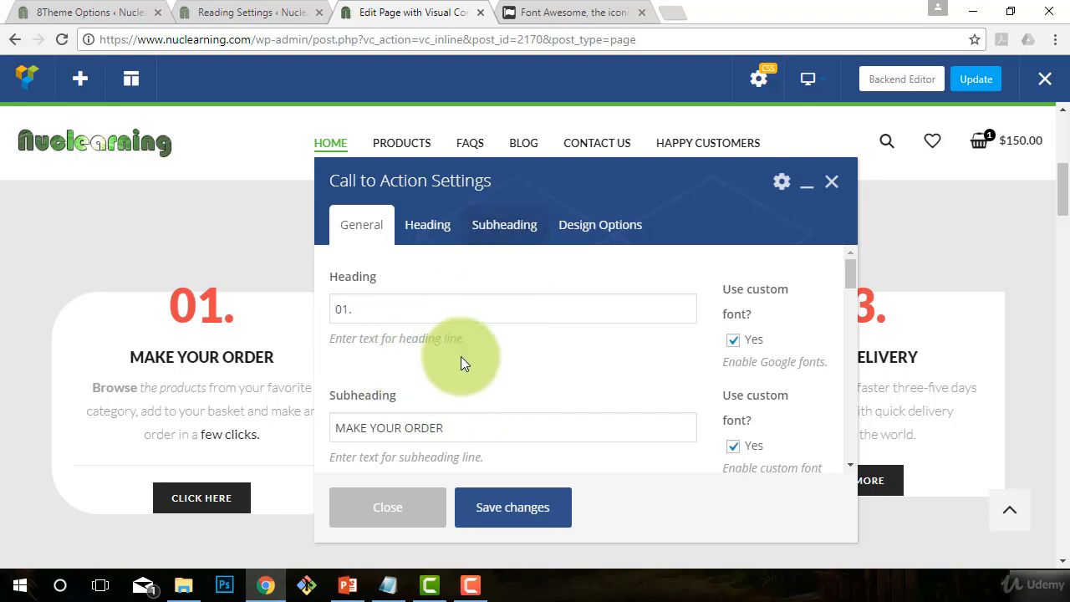
# Switch to the Font Awesome website at fontawesome.io and open its complete icon list
pyautogui.click(539, 12)
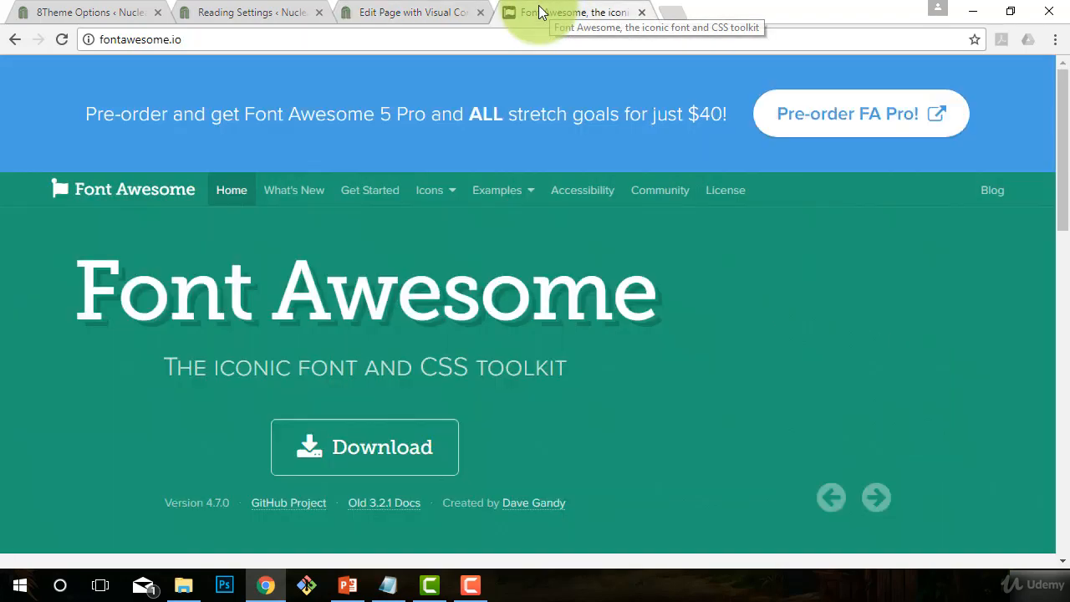
pyautogui.click(101, 40)
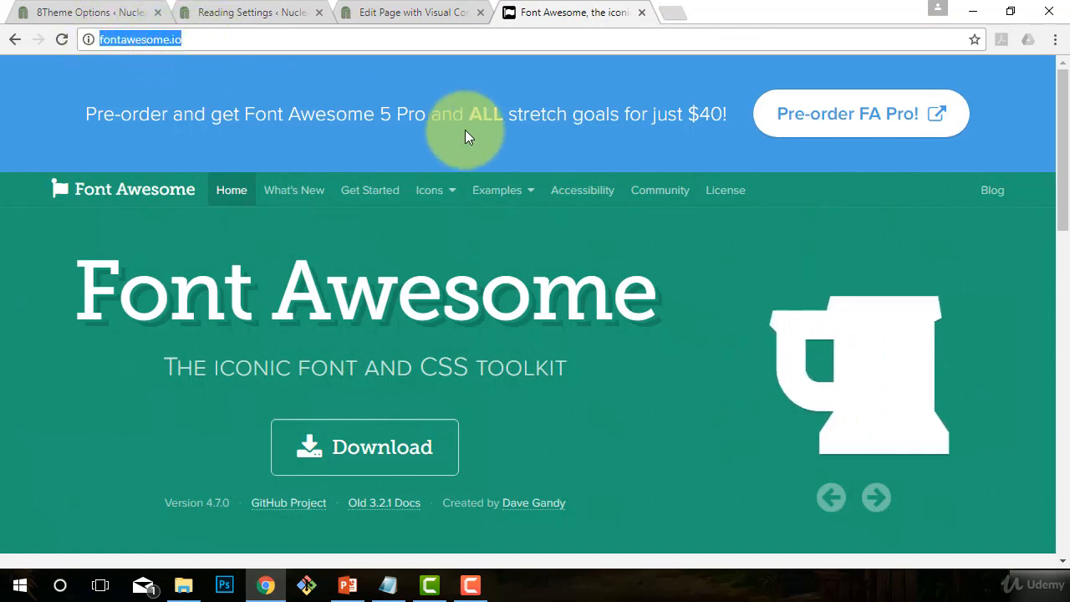
pyautogui.click(230, 40)
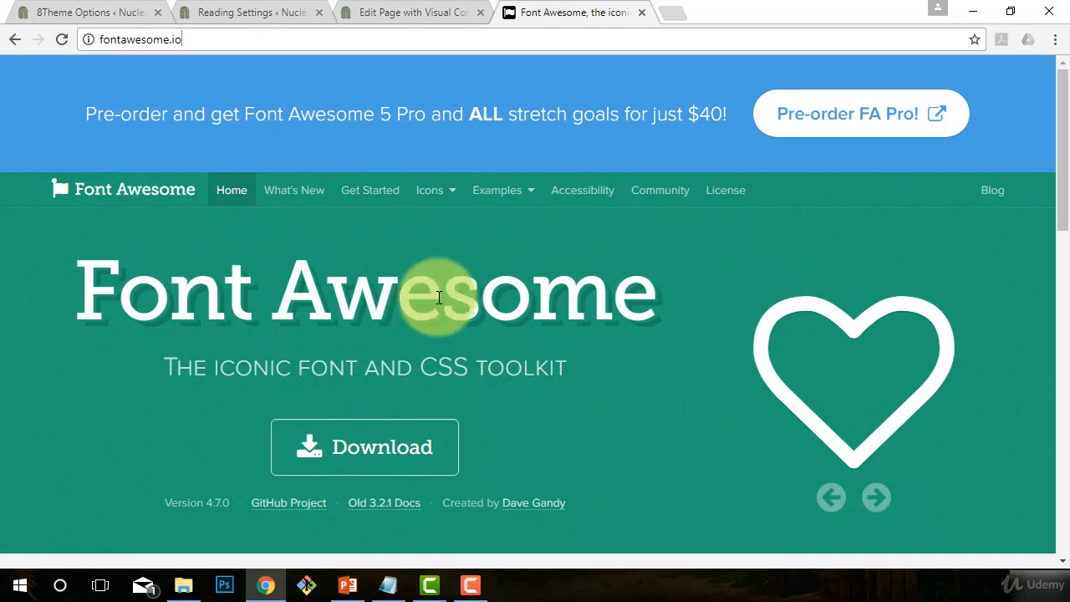
pyautogui.click(426, 190)
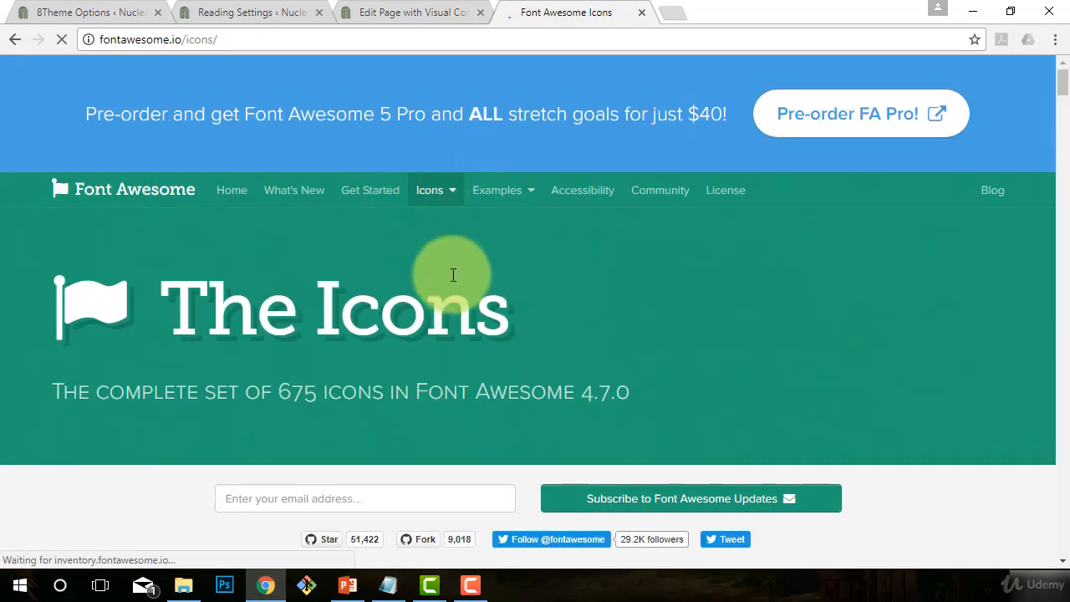
# Browse the Font Awesome icon list and open the page of the eye icon
pyautogui.scroll(-9, 451, 284)
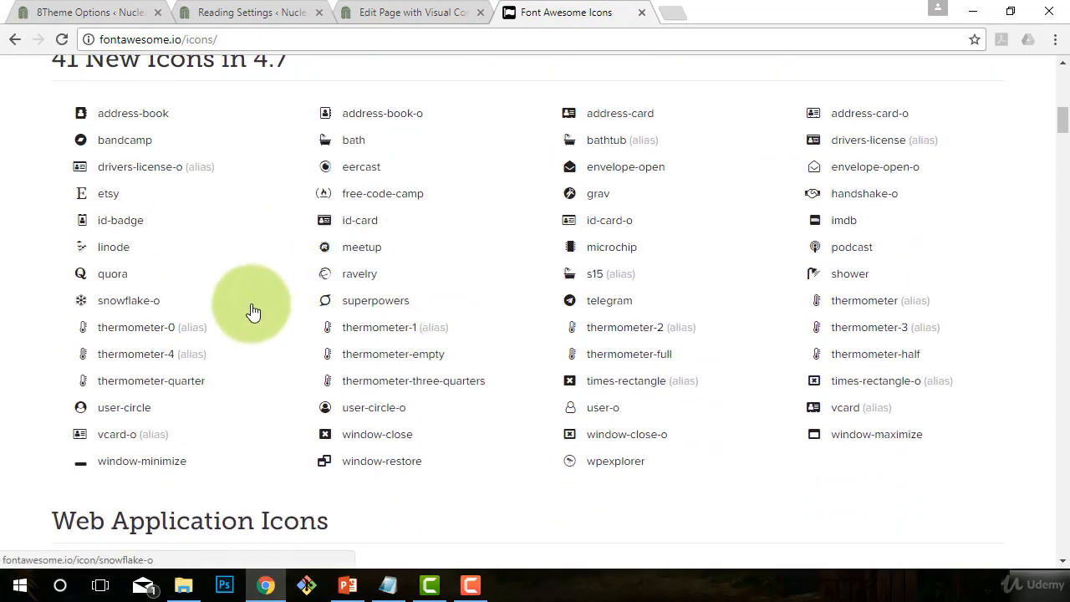
pyautogui.scroll(-7, 251, 310)
pyautogui.scroll(-5, 551, 307)
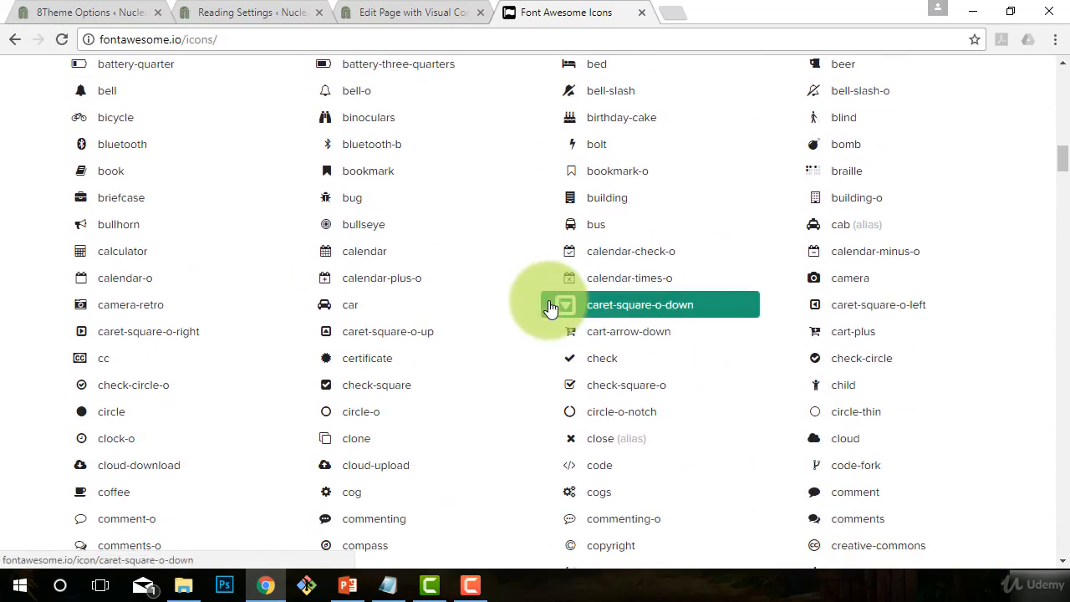
pyautogui.scroll(-2, 449, 391)
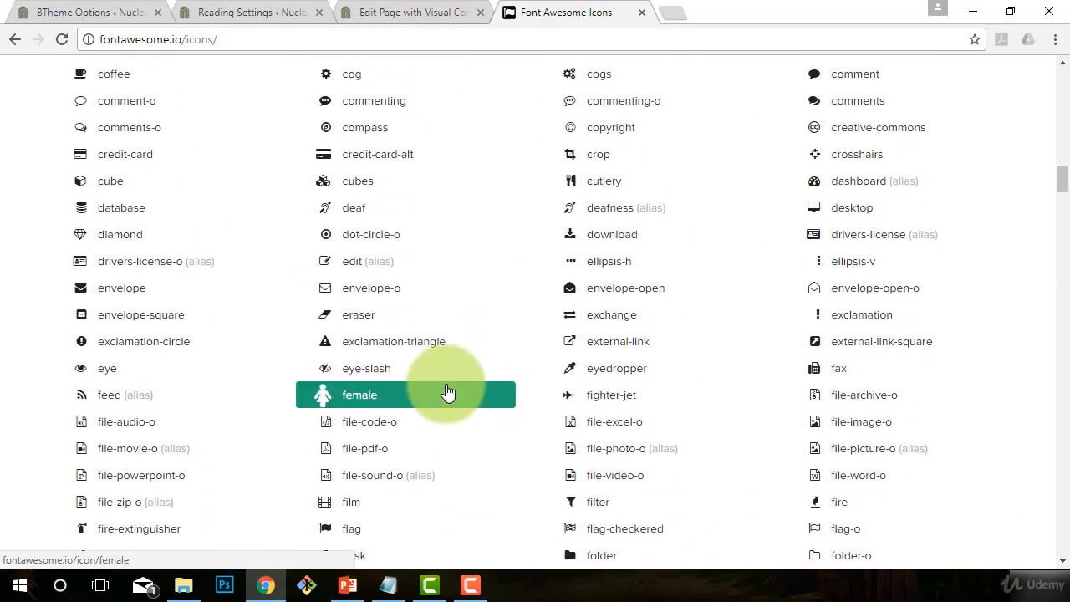
pyautogui.scroll(-3, 390, 430)
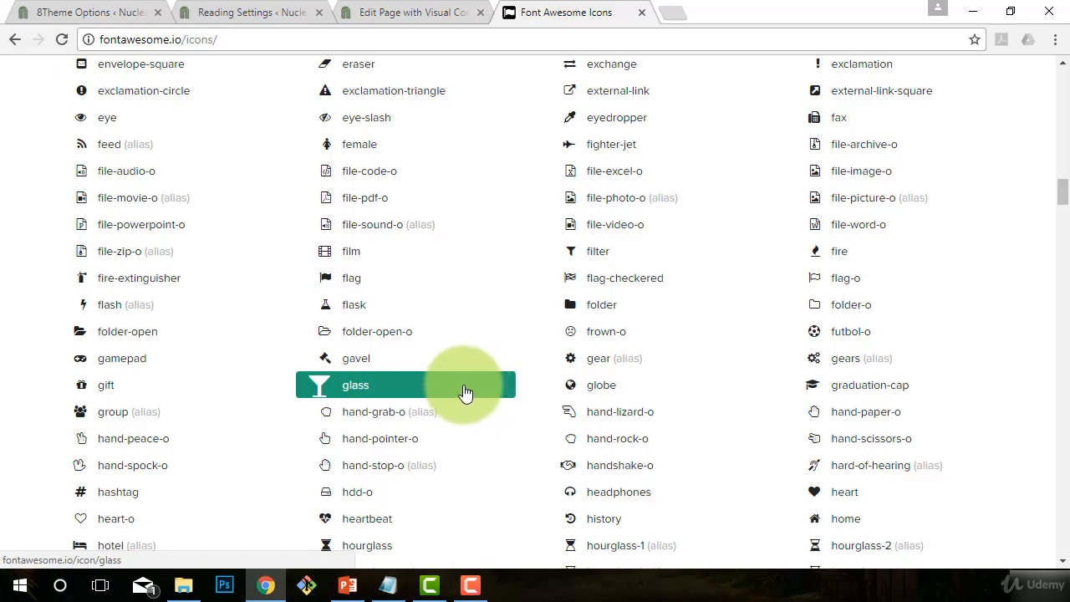
pyautogui.scroll(1, 203, 259)
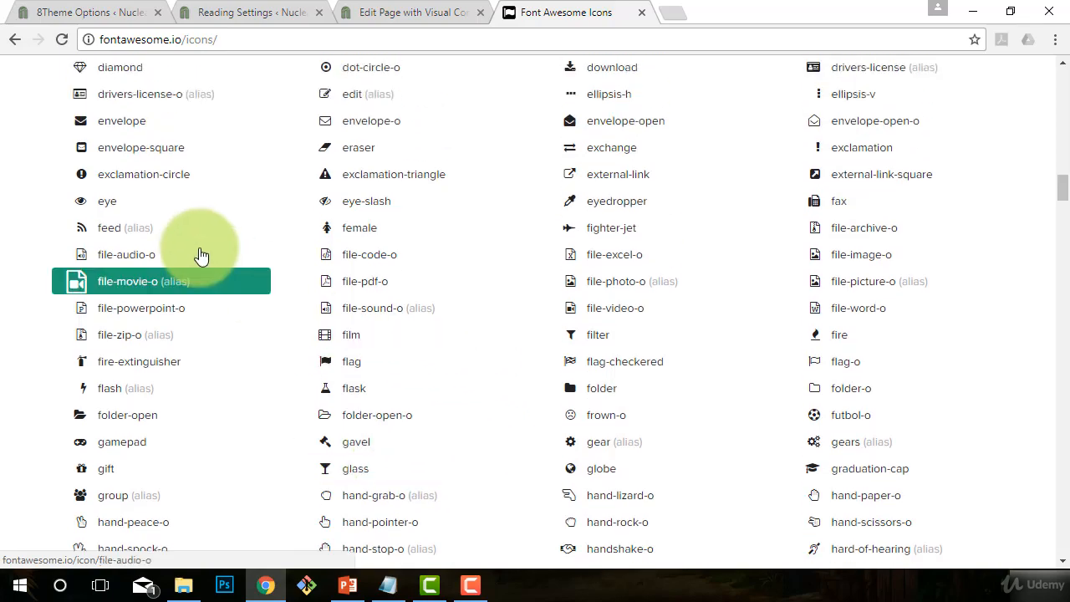
pyautogui.click(102, 207)
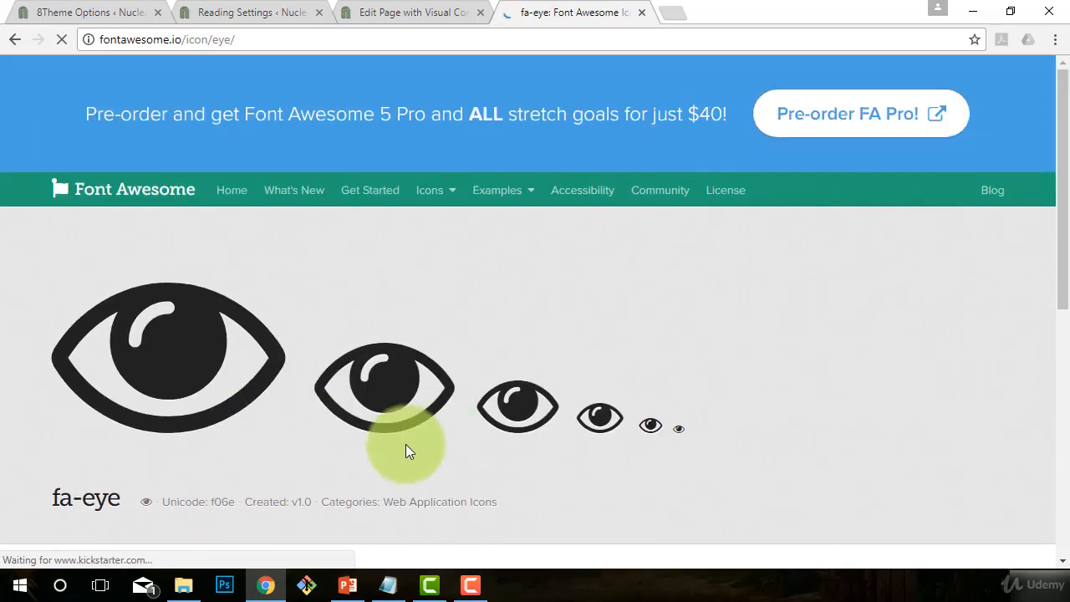
# Examine the fa-eye icon's code snippet and select its aria-hidden="true"></i> part
pyautogui.scroll(-2, 468, 418)
pyautogui.scroll(-1, 306, 442)
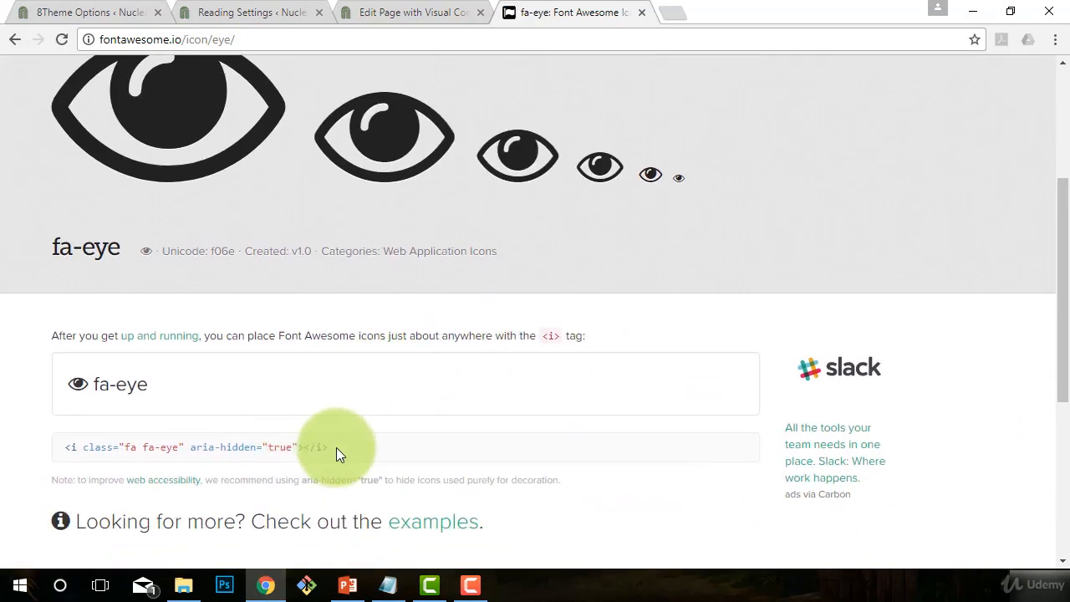
pyautogui.moveTo(336, 448); pyautogui.dragTo(197, 447)
pyautogui.scroll(2, 333, 387)
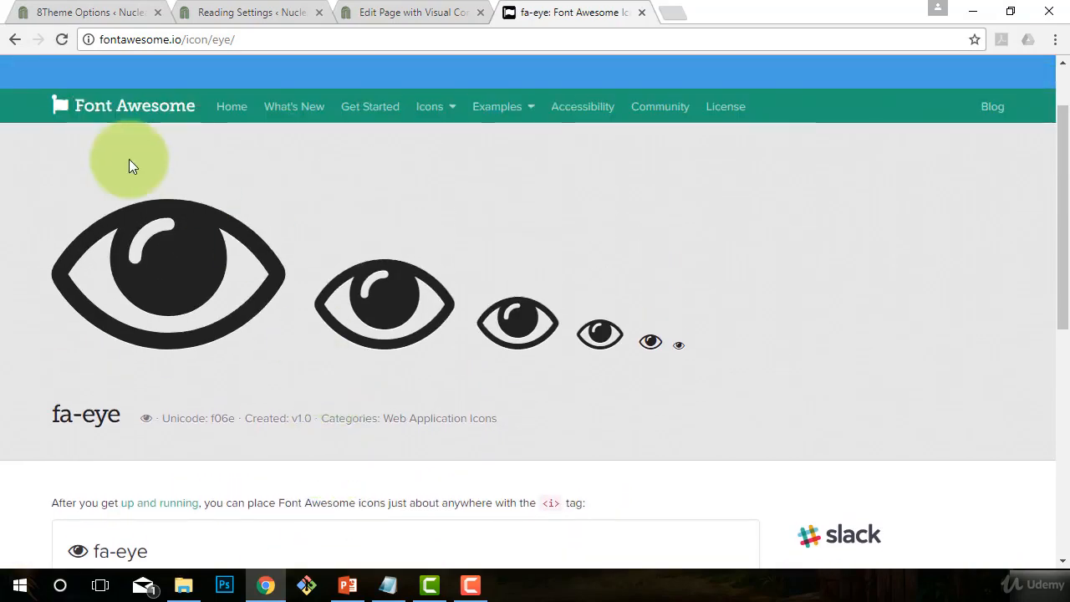
pyautogui.scroll(-2, 298, 270)
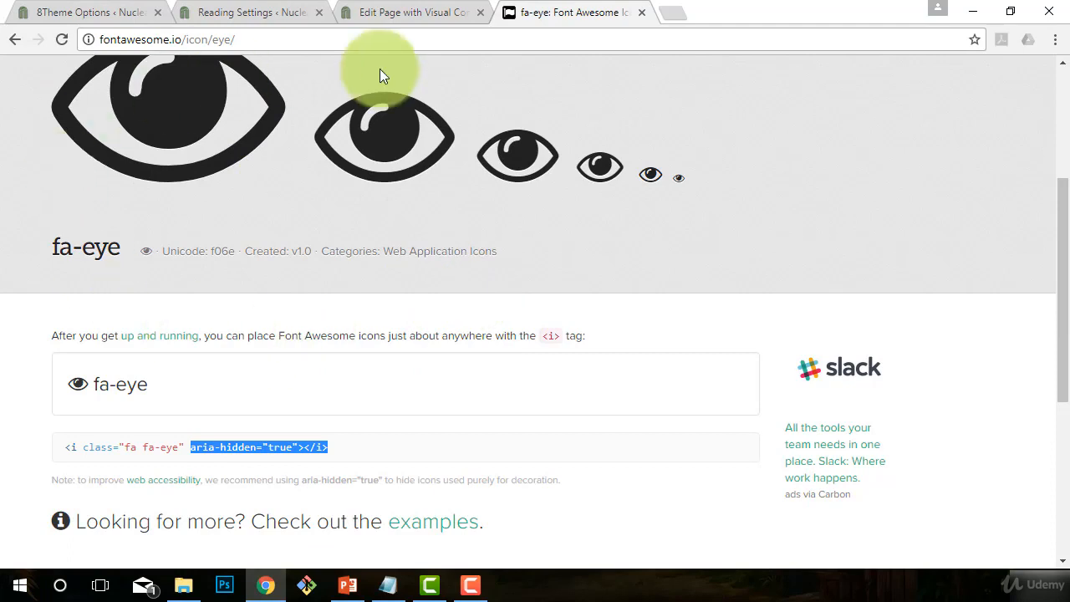
# Copy the complete fa-eye icon code snippet and return to the page being edited with Visual Composer
pyautogui.moveTo(342, 444); pyautogui.dragTo(69, 452)
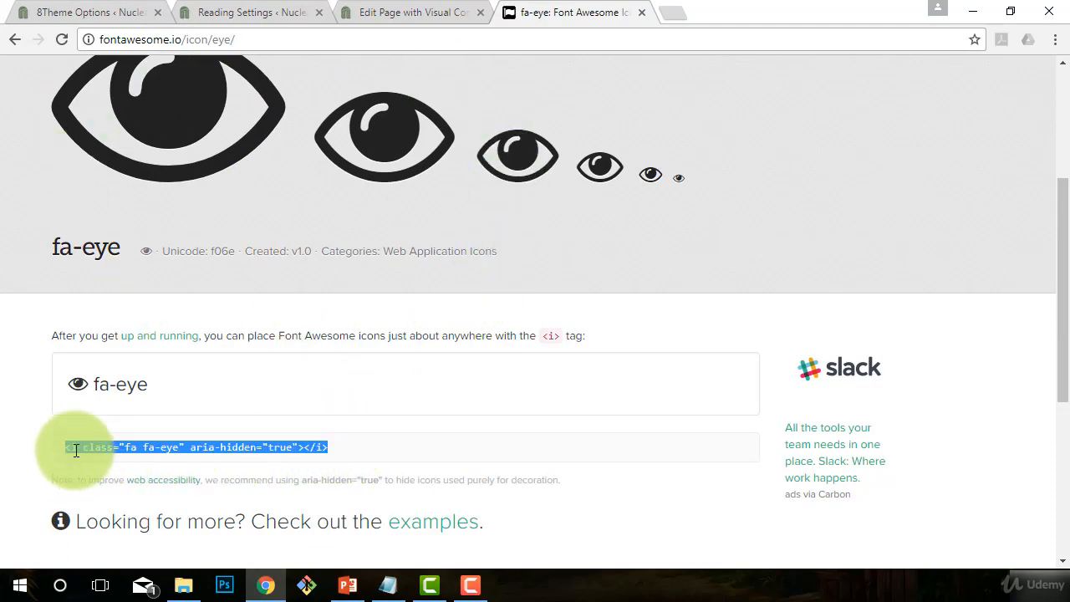
pyautogui.rightClick(76, 452)
pyautogui.click(101, 463)
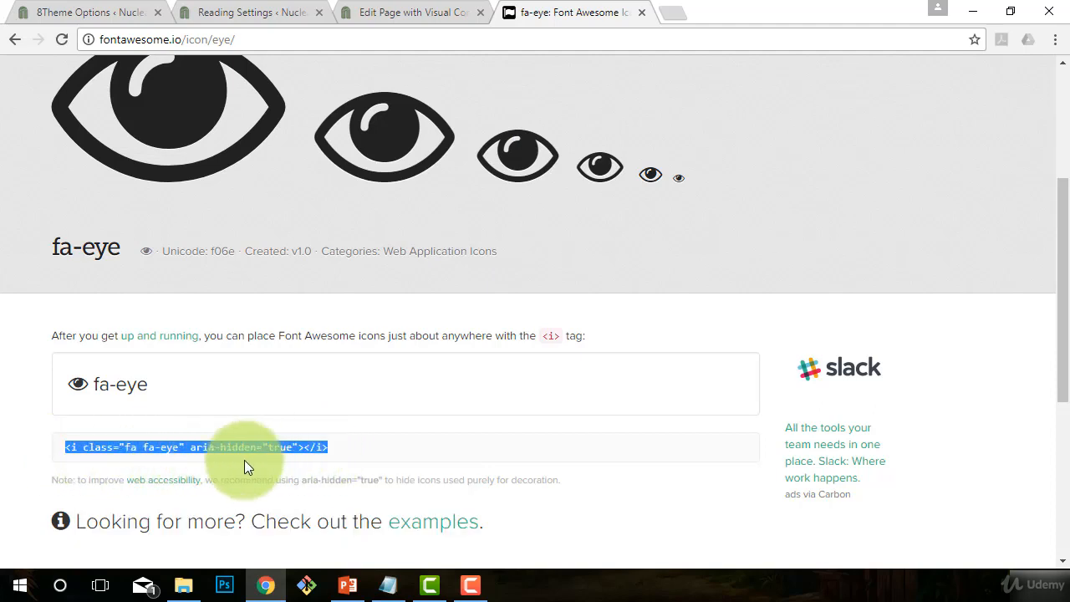
pyautogui.click(371, 10)
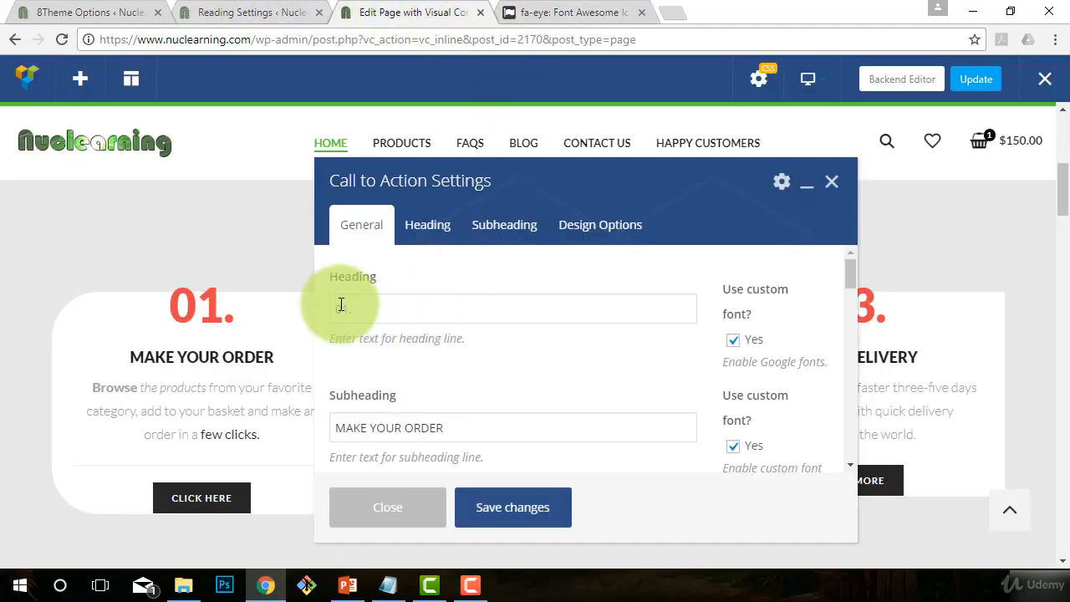
# Replace the call to action's heading text with the copied fa-eye icon code and save the changes
pyautogui.click(385, 307)
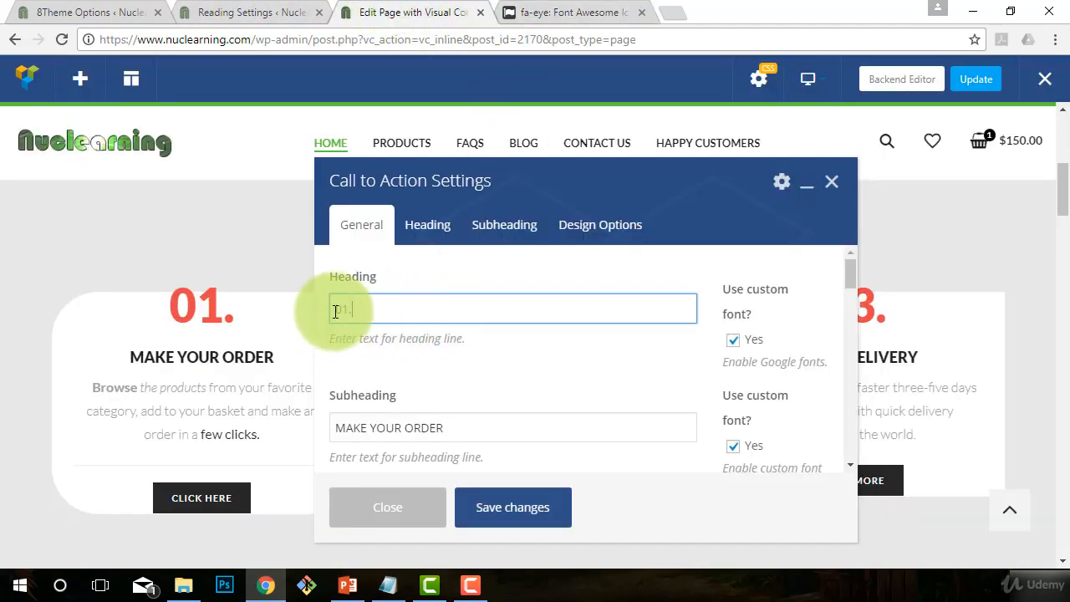
pyautogui.moveTo(335, 311); pyautogui.dragTo(388, 310)
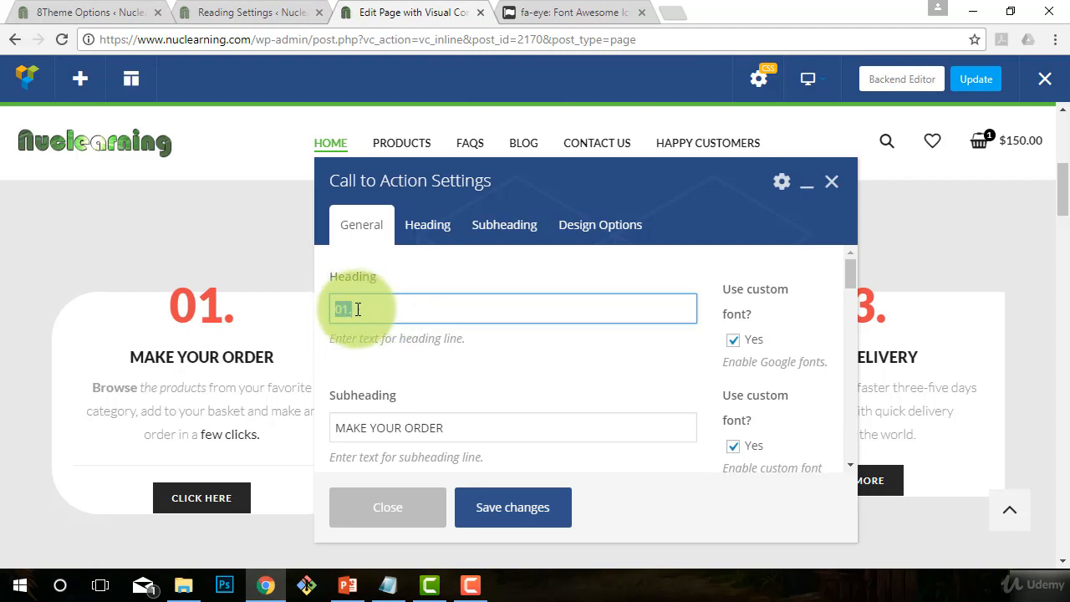
pyautogui.rightClick(358, 309)
pyautogui.click(398, 361)
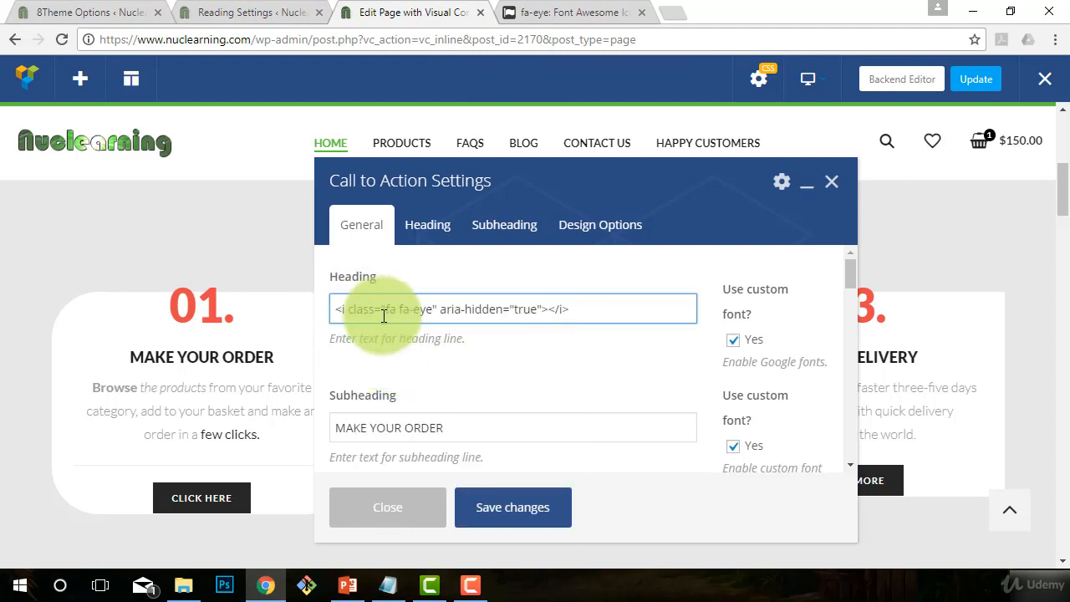
pyautogui.click(491, 518)
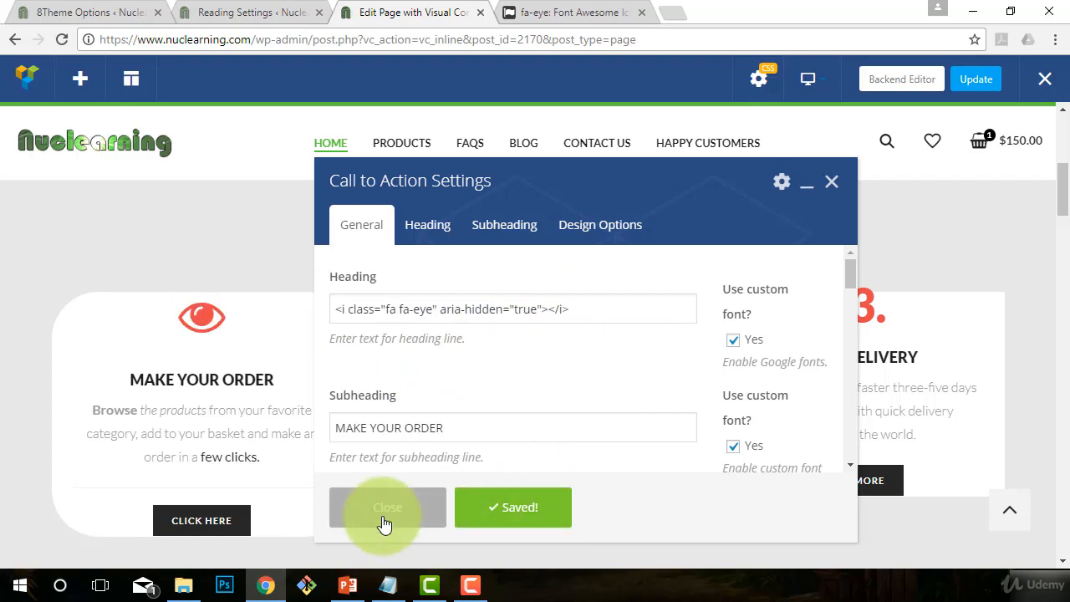
pyautogui.click(200, 312)
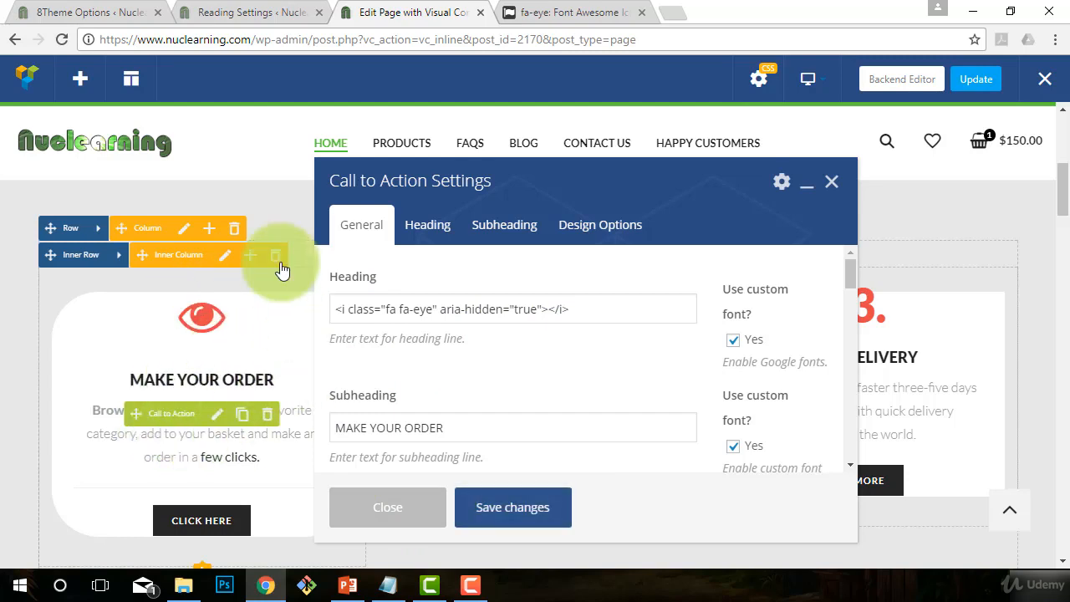
# Change the call to action's subheading to SCOPE YOUR PRODUCT, save it, and move the settings dialog off the block
pyautogui.moveTo(502, 183); pyautogui.dragTo(456, 163)
pyautogui.moveTo(411, 419); pyautogui.dragTo(114, 409)
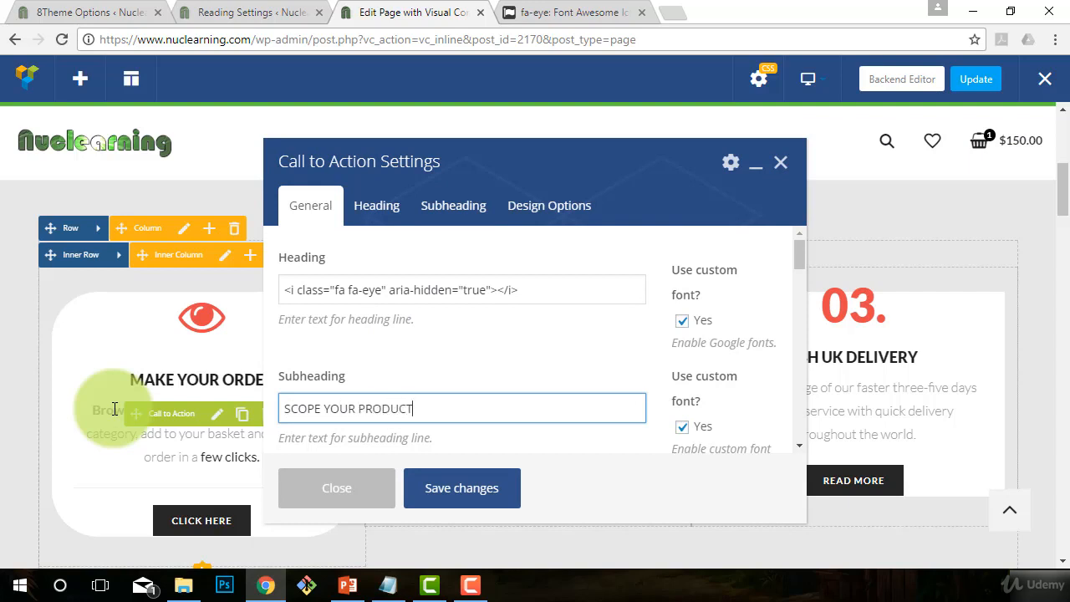
pyautogui.click(363, 291)
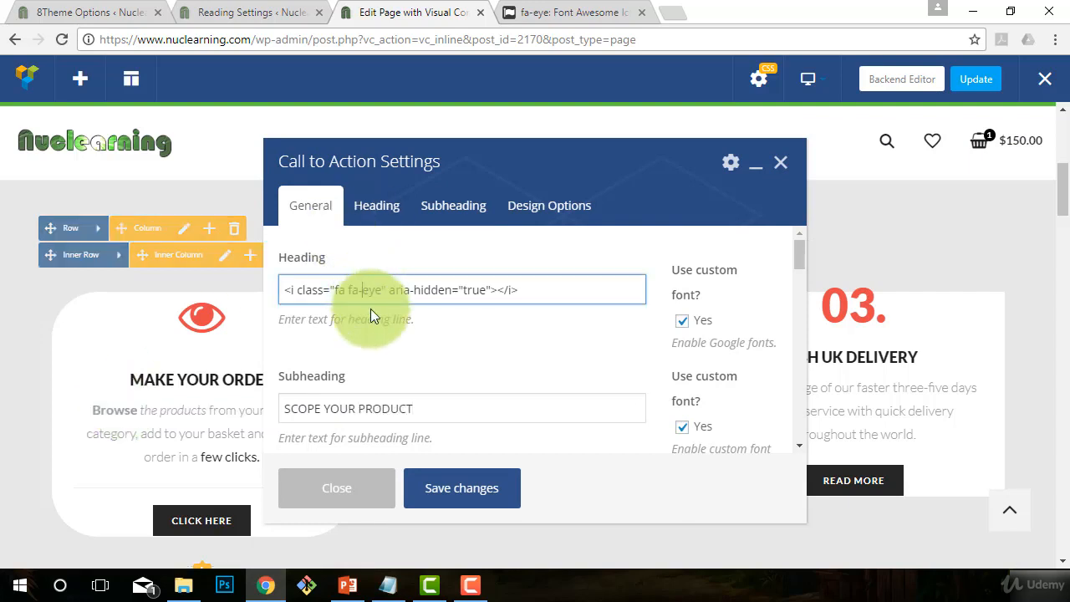
pyautogui.click(427, 493)
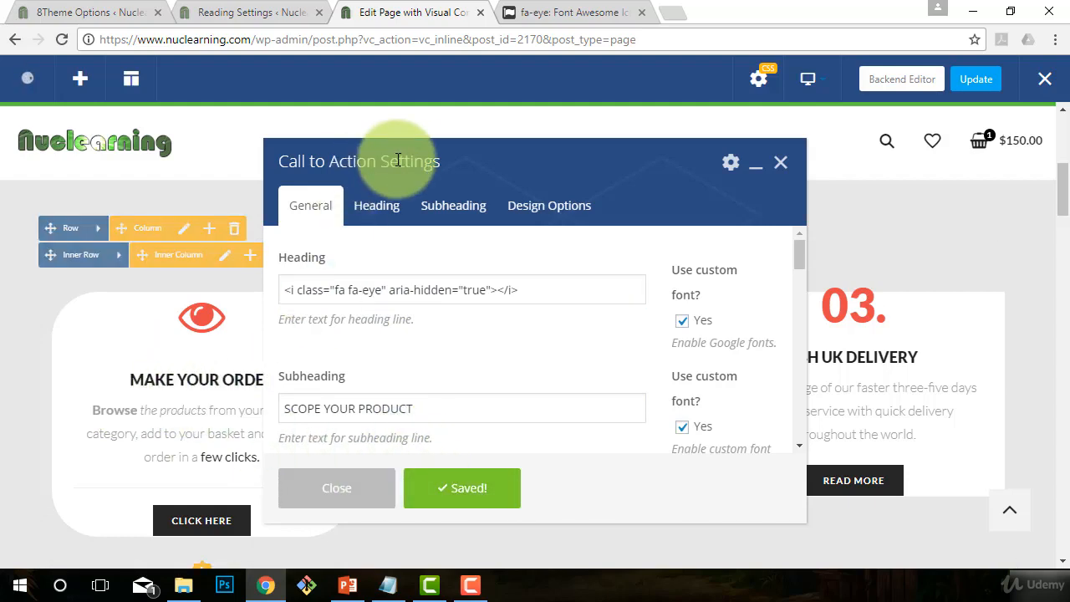
pyautogui.moveTo(398, 160); pyautogui.dragTo(564, 128)
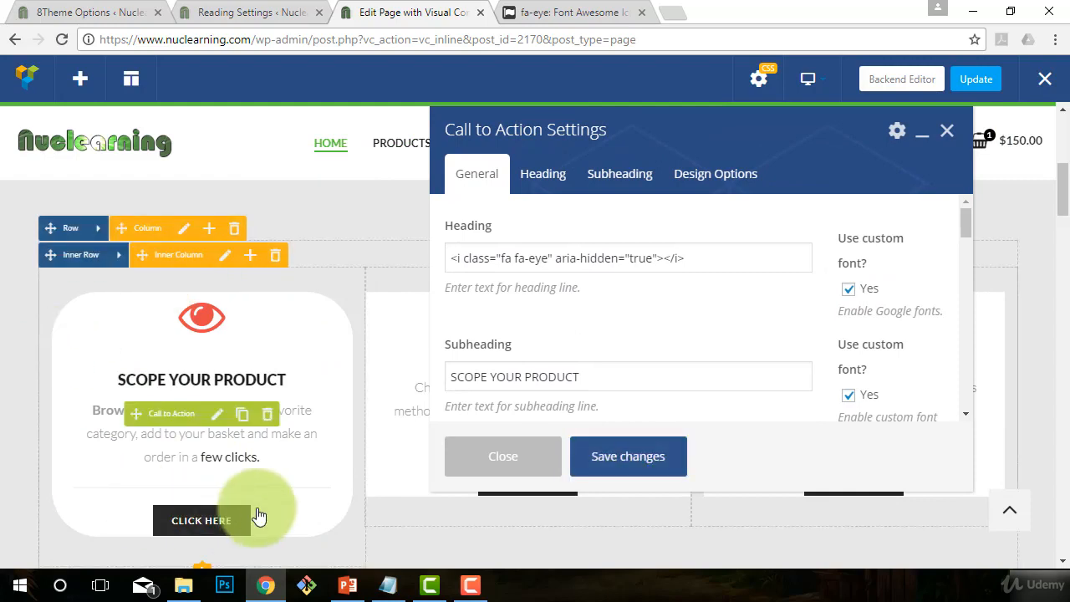
# Add "01." after the icon code in the call to action's heading and save the changes
pyautogui.moveTo(592, 125); pyautogui.dragTo(508, 162)
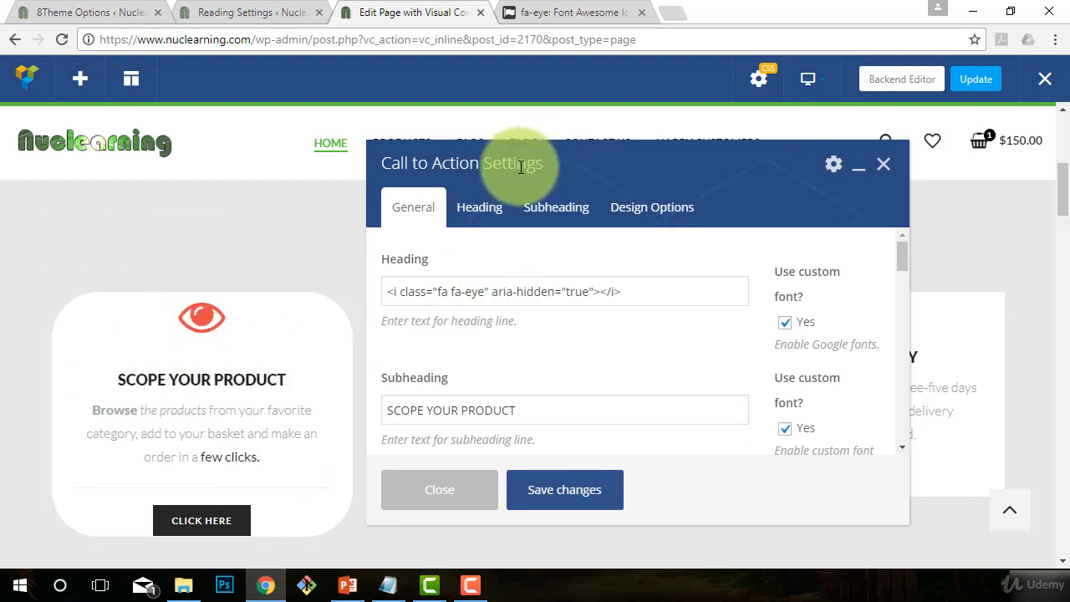
pyautogui.moveTo(514, 154); pyautogui.dragTo(393, 130)
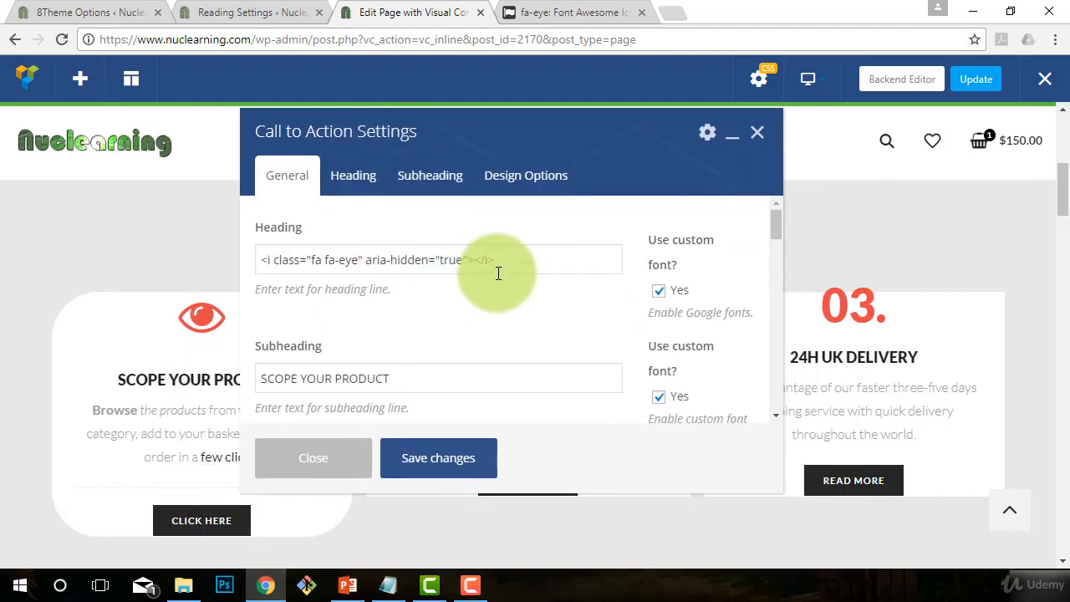
pyautogui.click(517, 251)
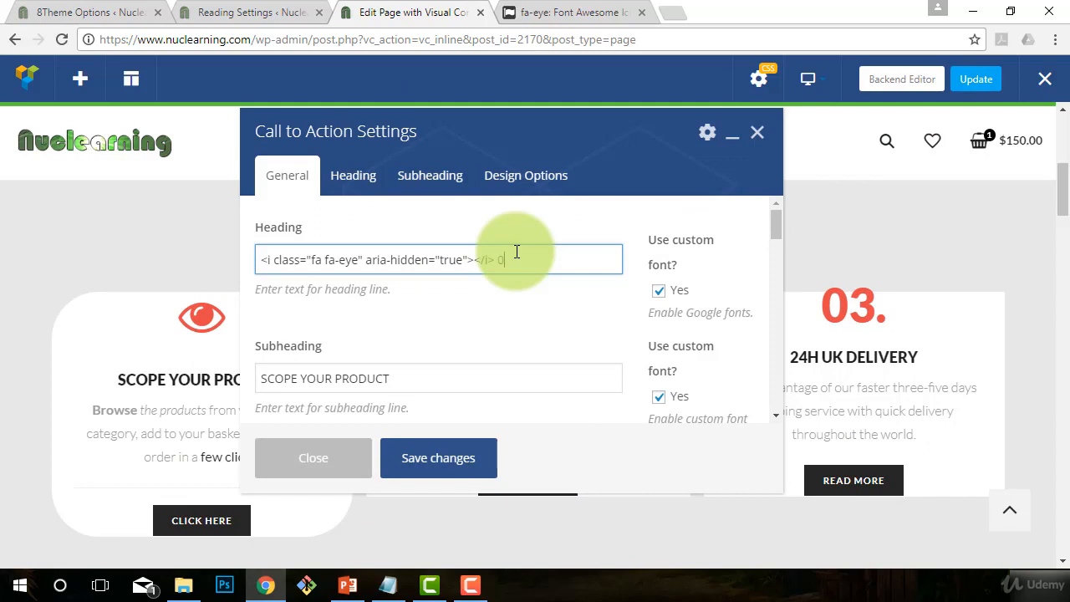
pyautogui.click(444, 459)
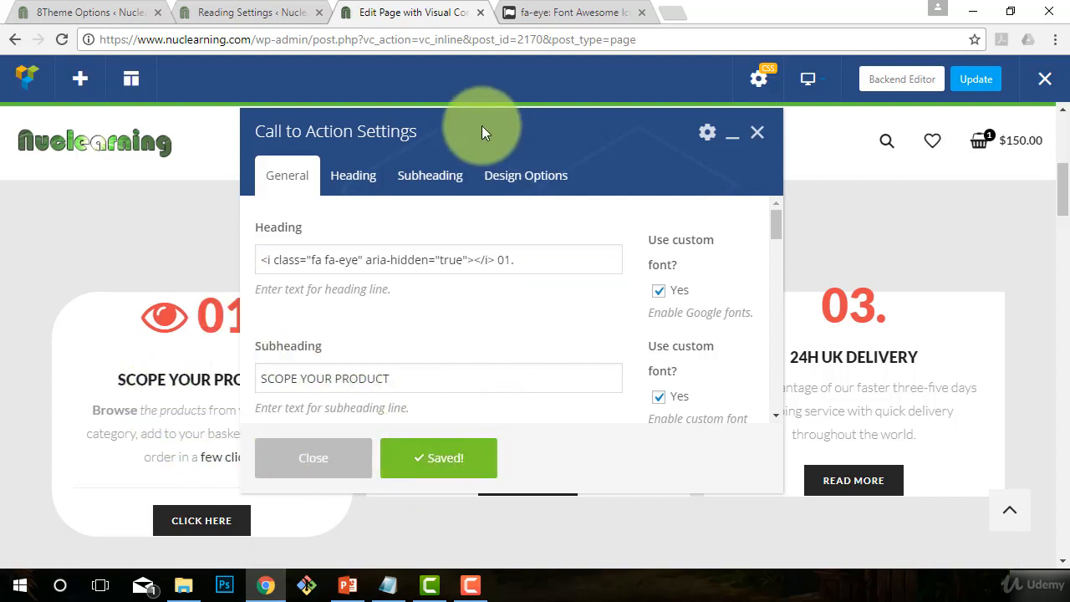
pyautogui.moveTo(481, 125); pyautogui.dragTo(667, 98)
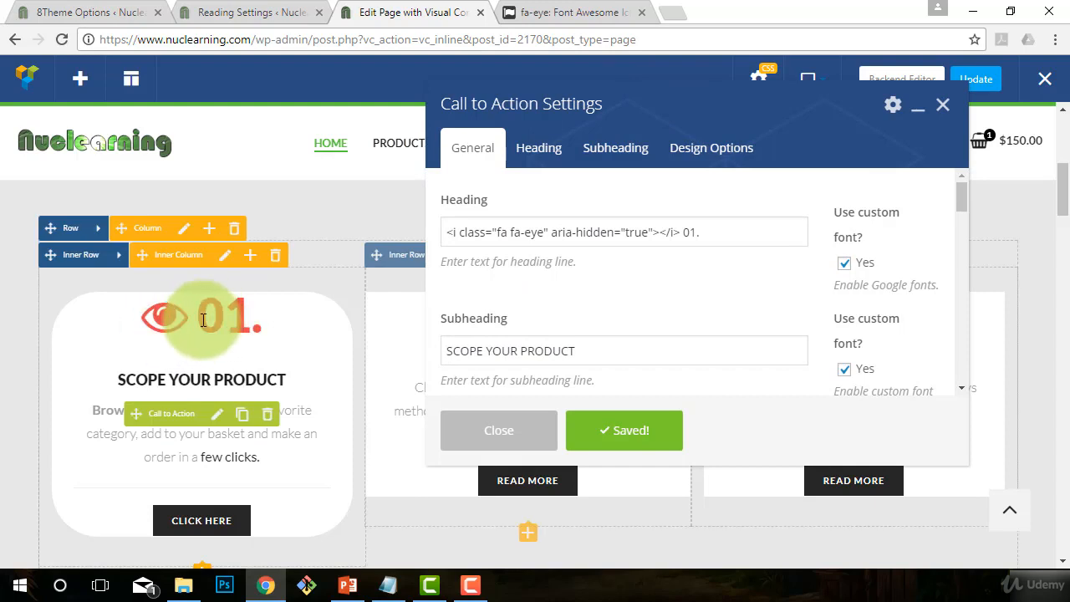
# Remove the "01." after the icon code in the heading and save the changes again
pyautogui.moveTo(701, 232); pyautogui.dragTo(687, 234)
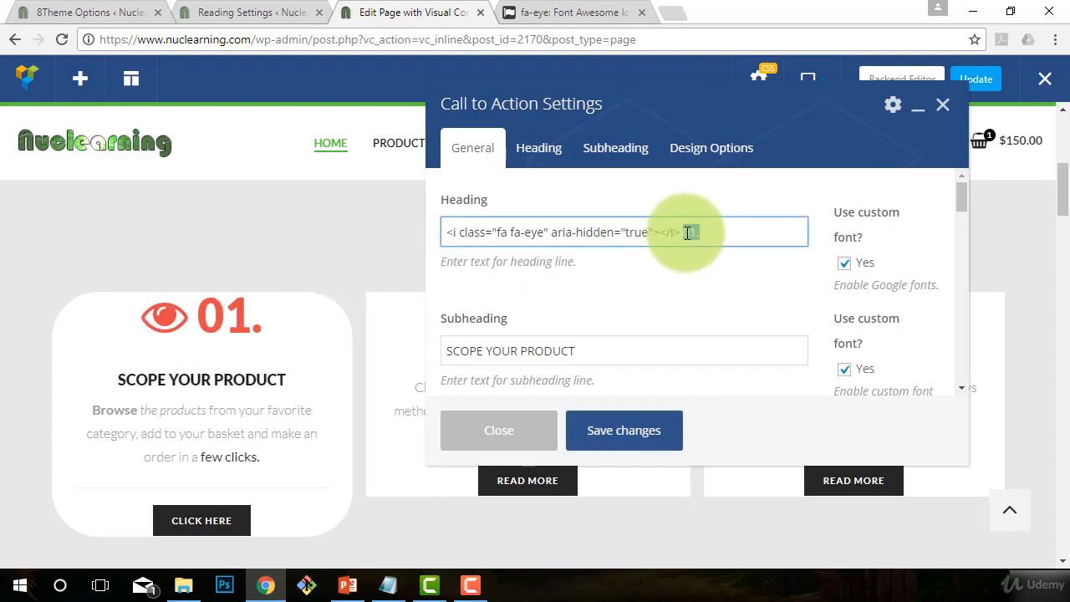
pyautogui.click(607, 448)
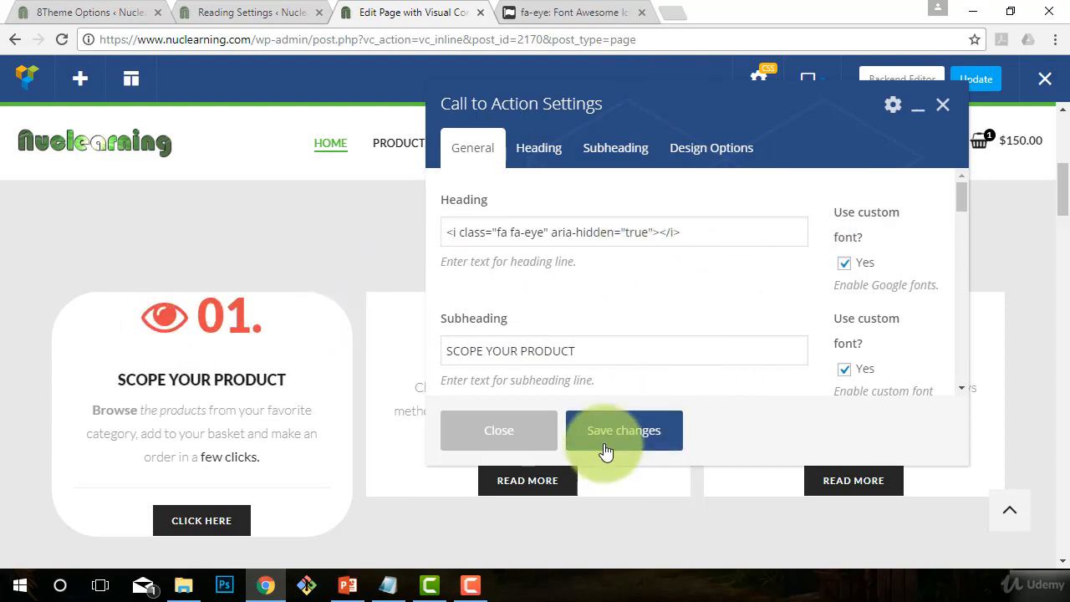
# Look over the heading's link and font options and open the dialog for choosing the heading's link
pyautogui.click(540, 152)
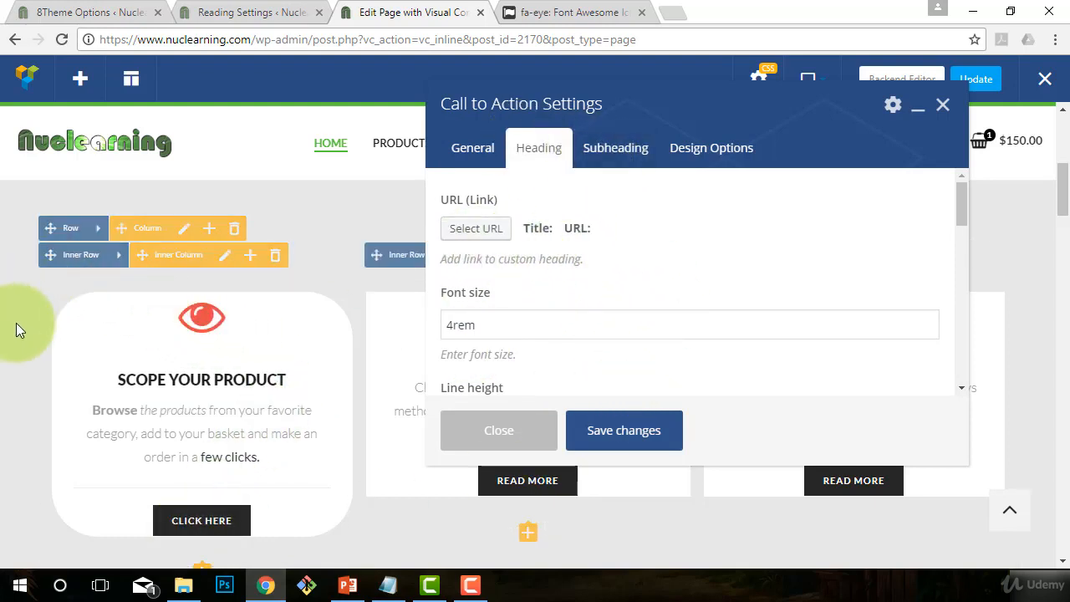
pyautogui.scroll(-1, 614, 254)
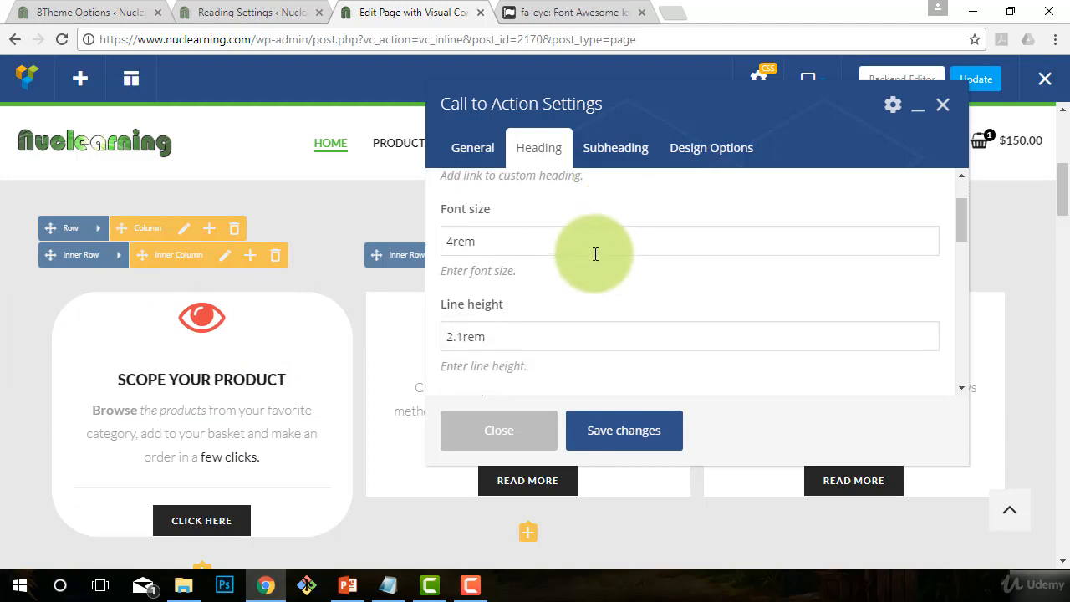
pyautogui.scroll(1, 585, 264)
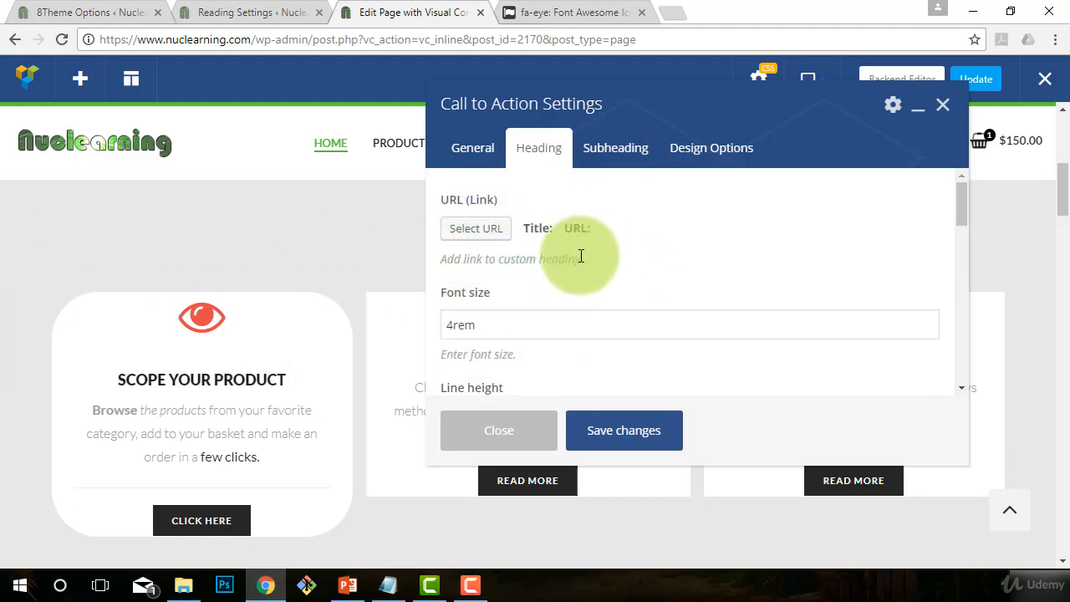
pyautogui.moveTo(581, 258); pyautogui.dragTo(446, 257)
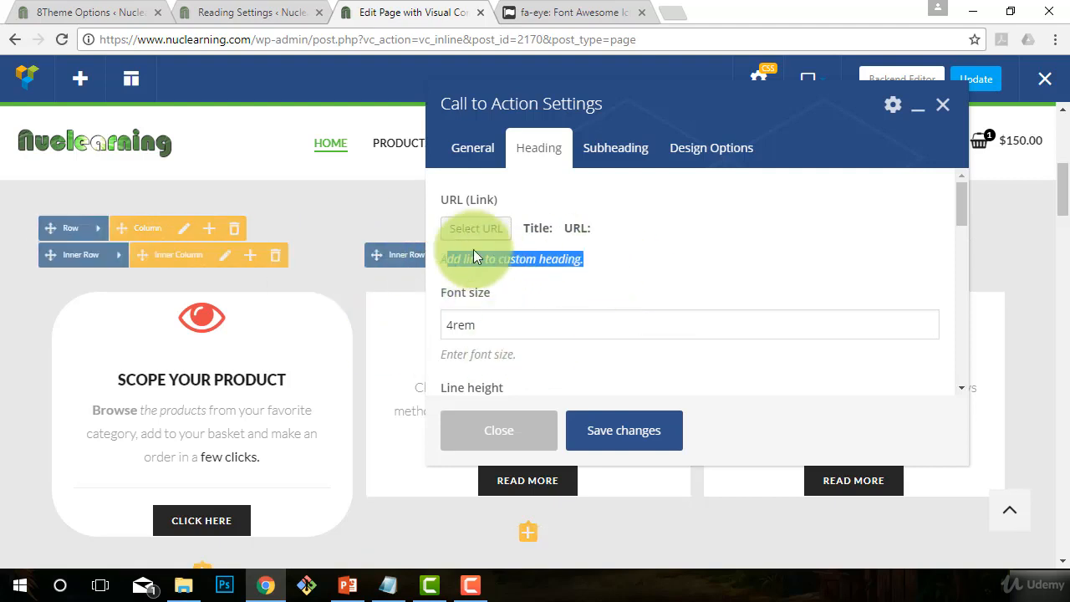
pyautogui.click(462, 239)
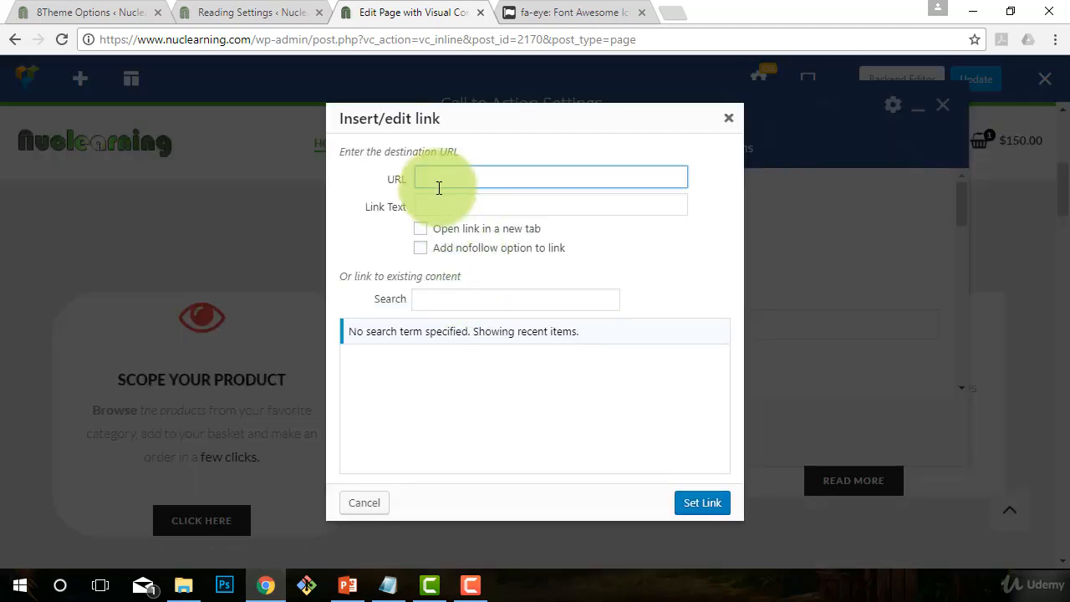
# Link the heading to the existing Happy Customers page, save the changes and close the call to action's settings
pyautogui.click(422, 359)
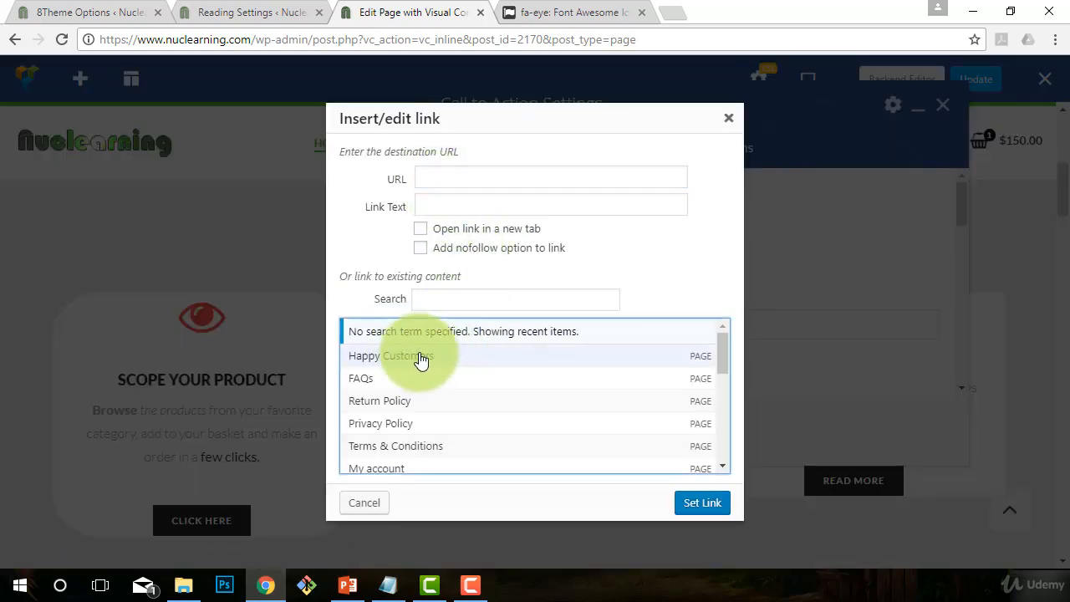
pyautogui.click(439, 208)
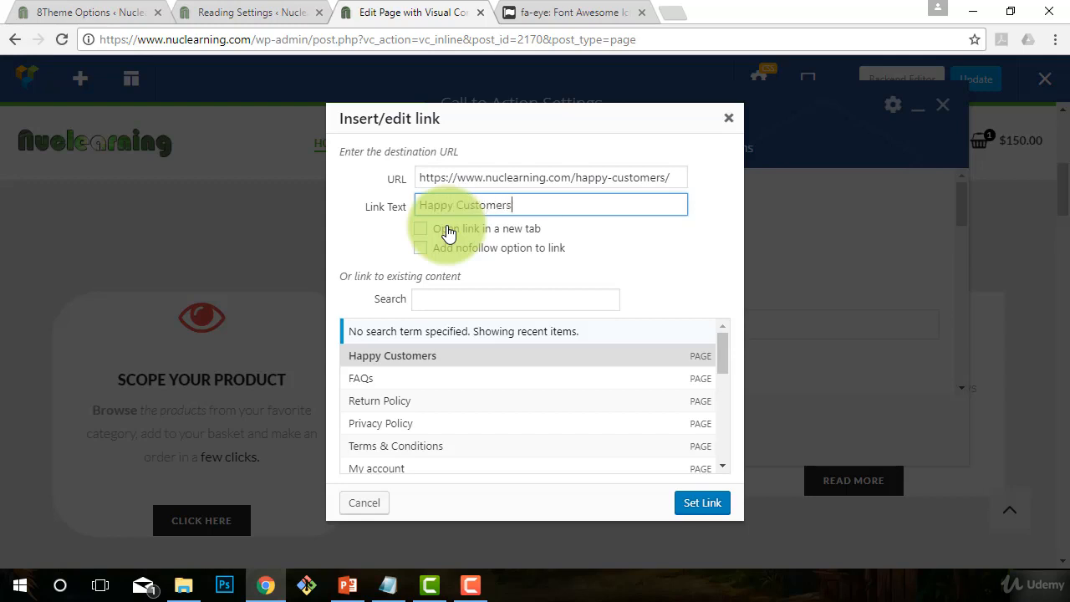
pyautogui.click(379, 368)
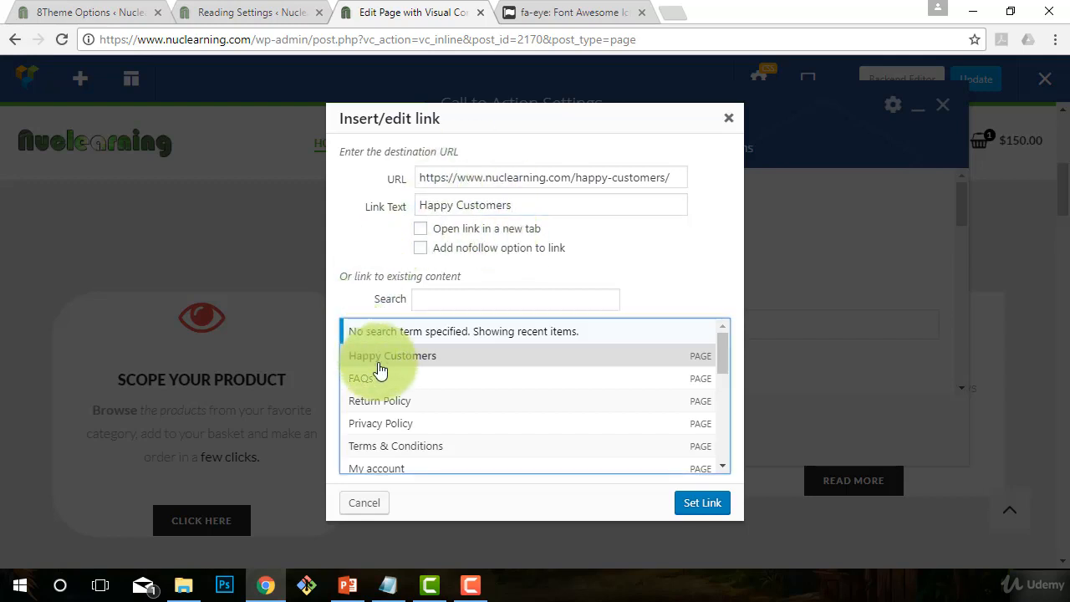
pyautogui.moveTo(726, 354); pyautogui.dragTo(722, 462)
pyautogui.moveTo(731, 425); pyautogui.dragTo(727, 325)
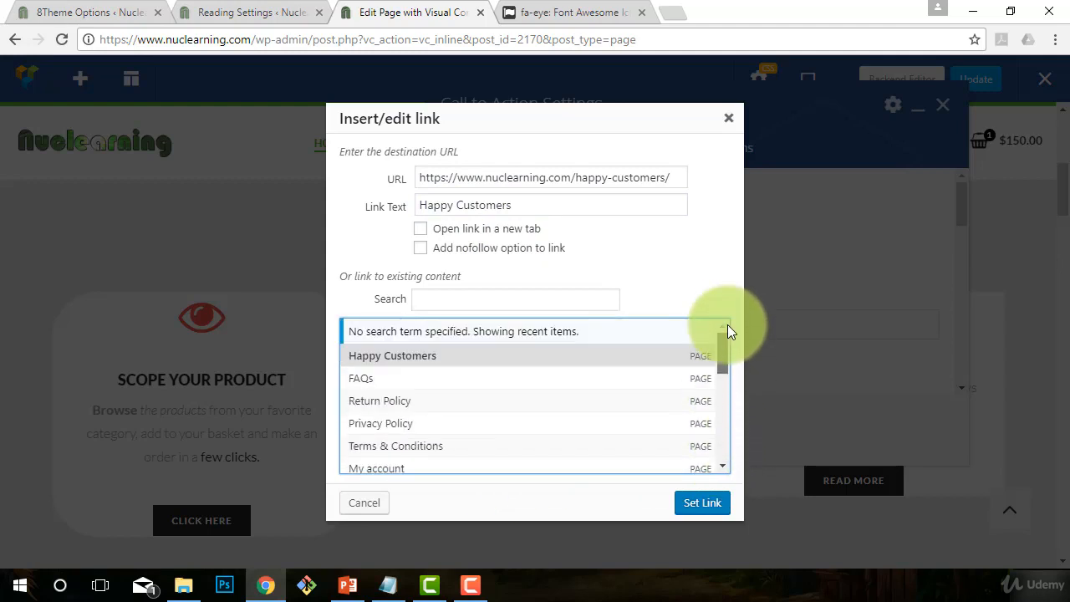
pyautogui.click(705, 500)
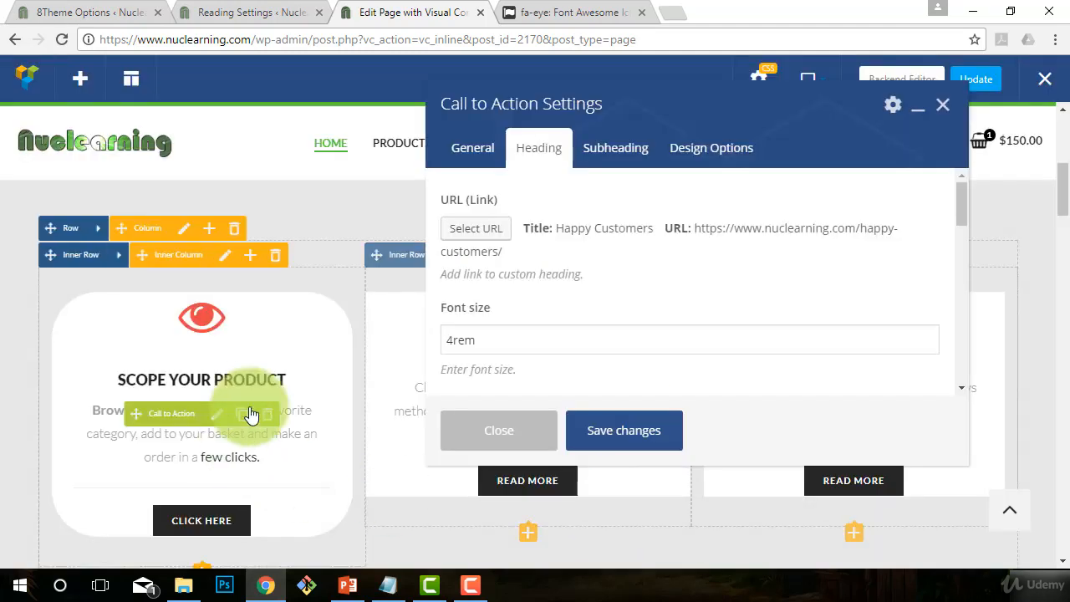
pyautogui.click(631, 415)
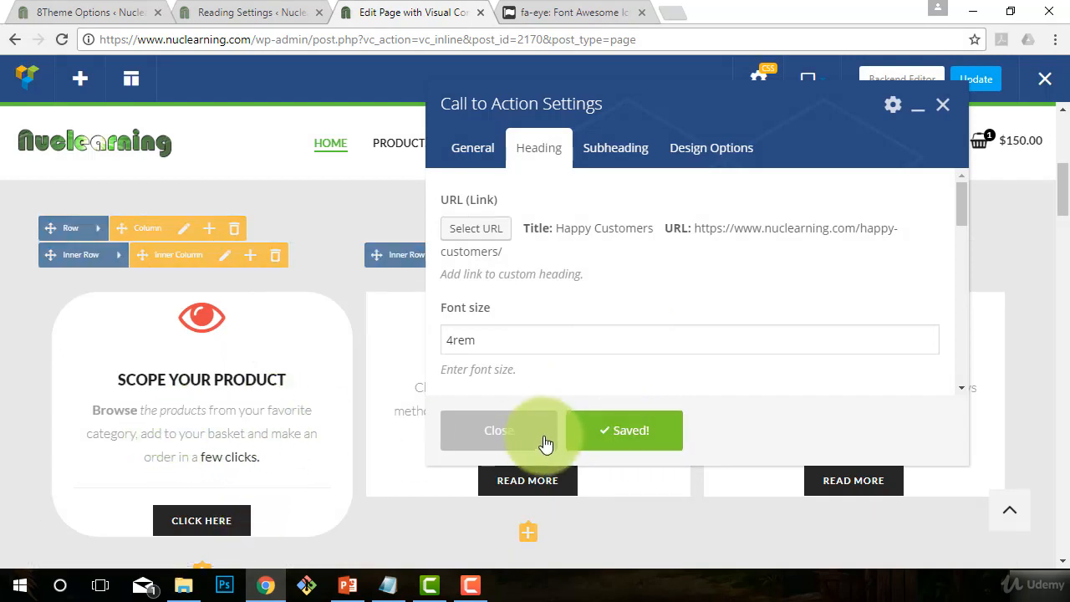
pyautogui.click(489, 441)
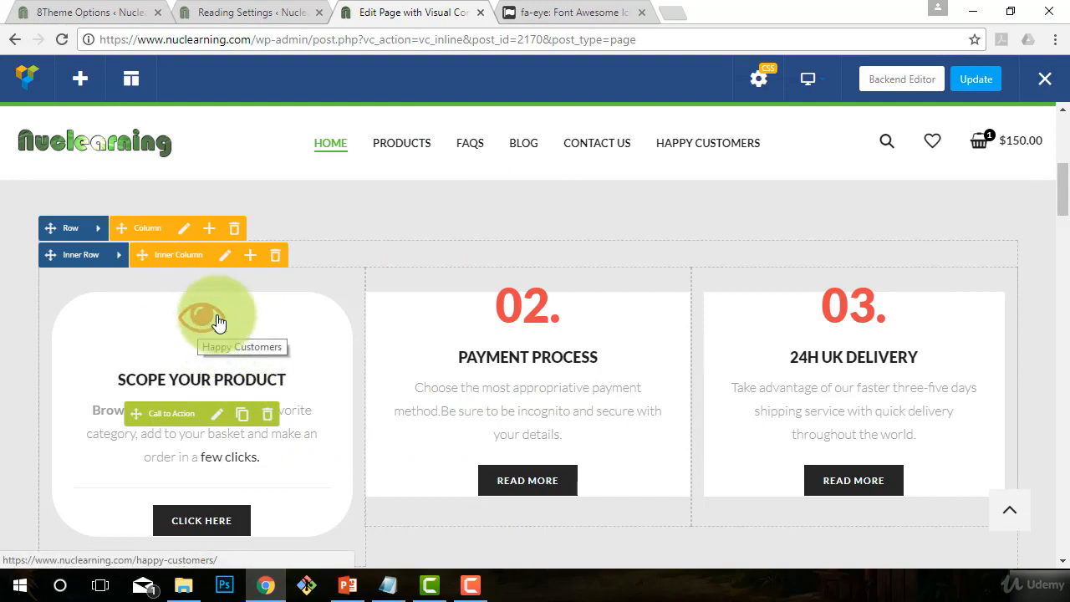
# Reopen the first call to action's settings and review its heading code and the heading's link options
pyautogui.click(219, 413)
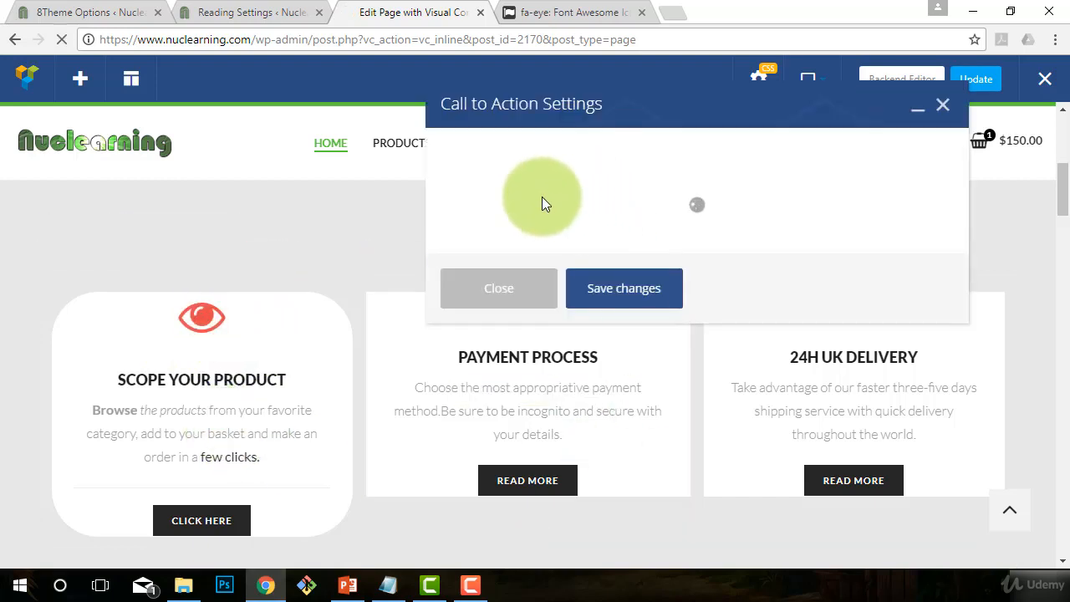
pyautogui.scroll(5, 547, 298)
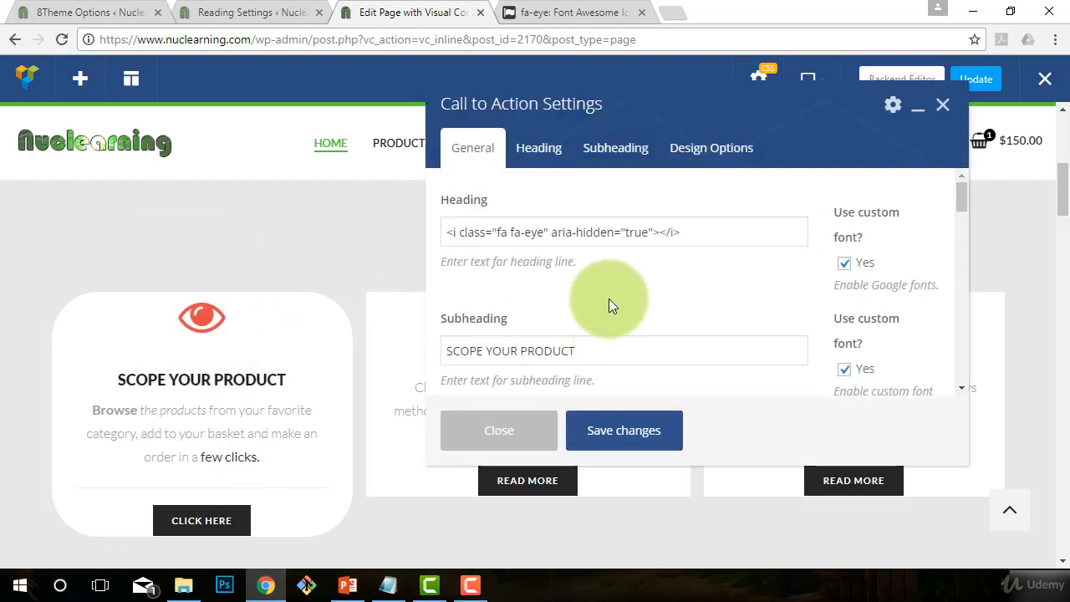
pyautogui.moveTo(444, 201); pyautogui.dragTo(525, 213)
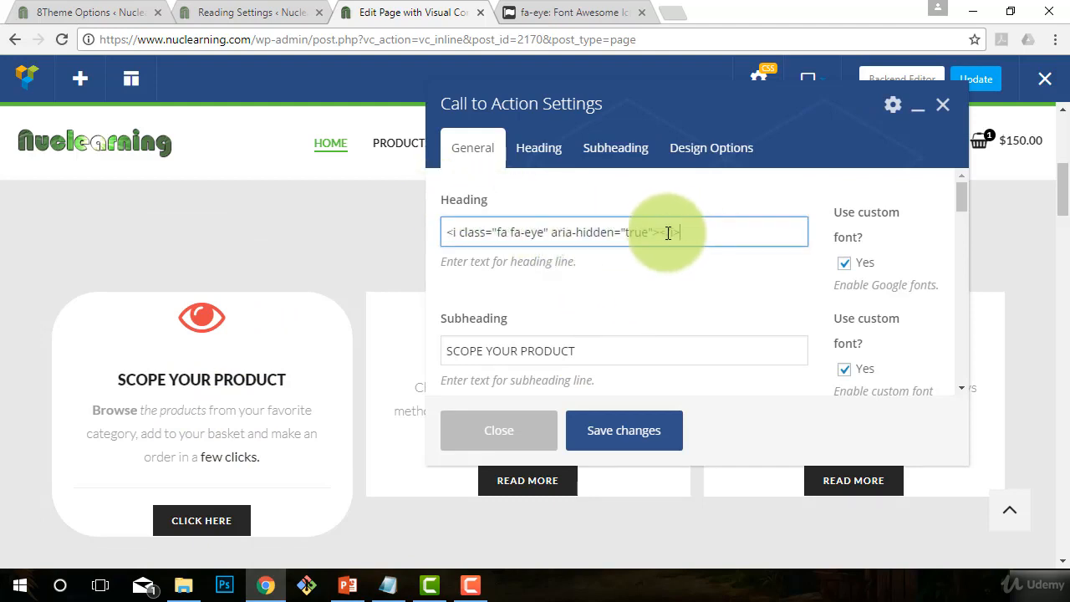
pyautogui.moveTo(663, 231); pyautogui.dragTo(410, 239)
pyautogui.scroll(-3, 540, 316)
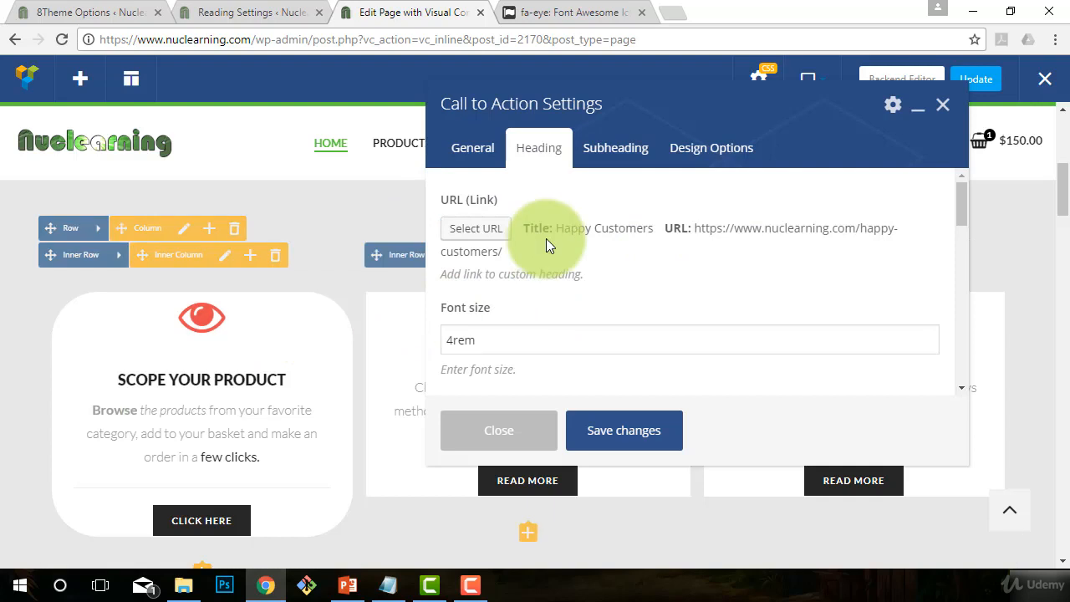
# Clear the destination URL and link text of the heading's link and save the changes
pyautogui.click(495, 233)
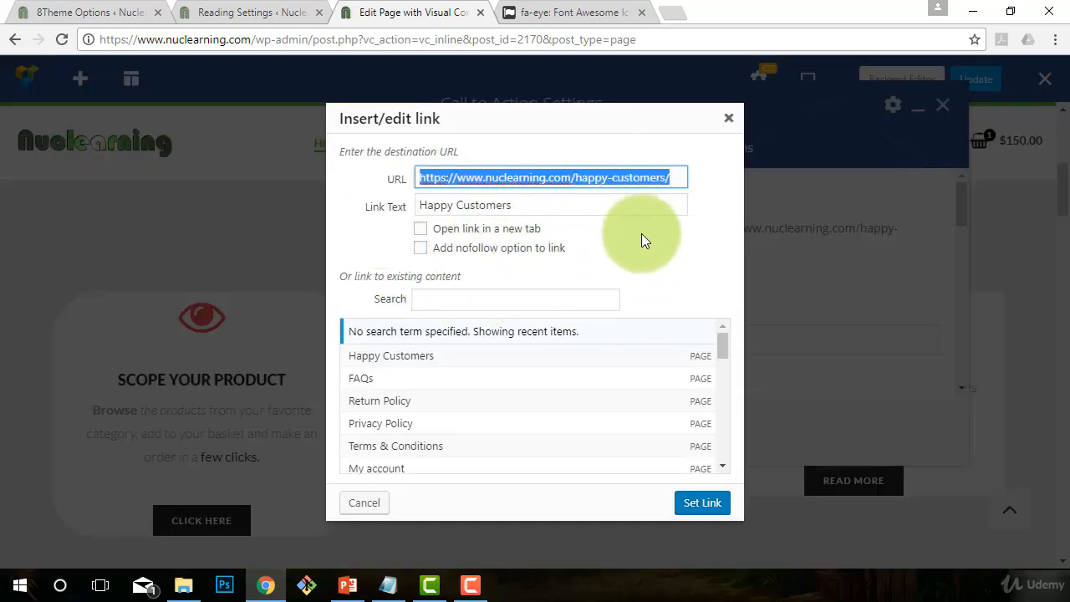
pyautogui.press('BackSpace')
pyautogui.press('Tab')
pyautogui.press('BackSpace')
pyautogui.click(699, 273)
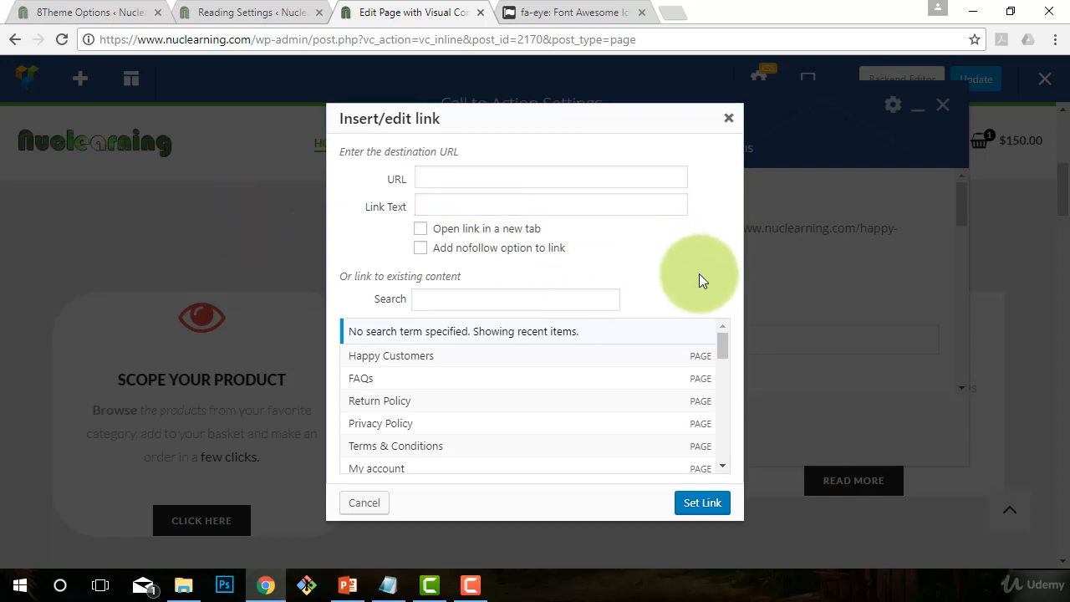
pyautogui.click(700, 505)
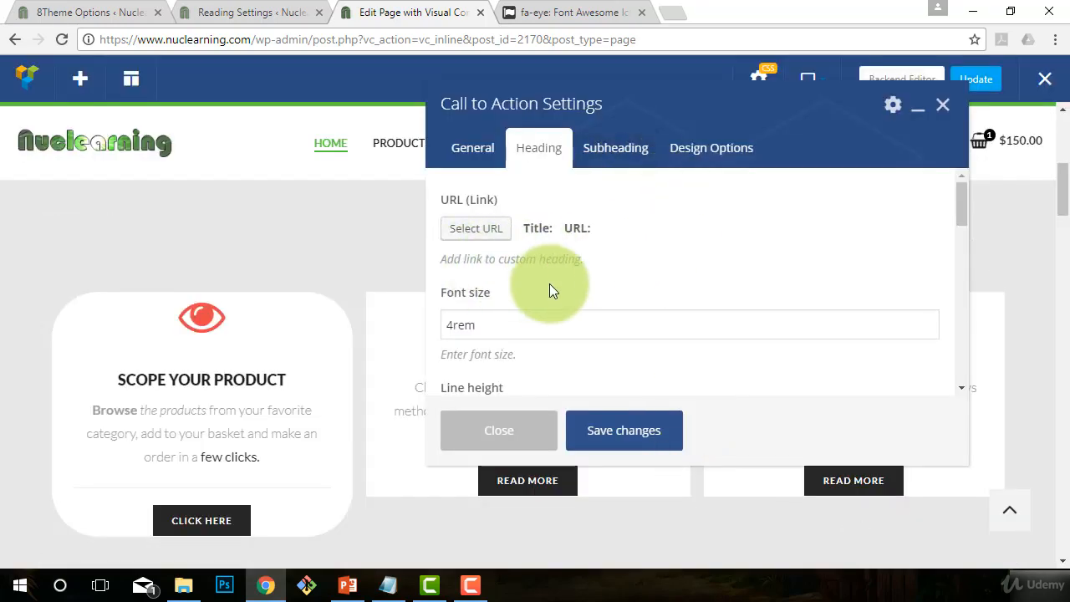
pyautogui.click(622, 443)
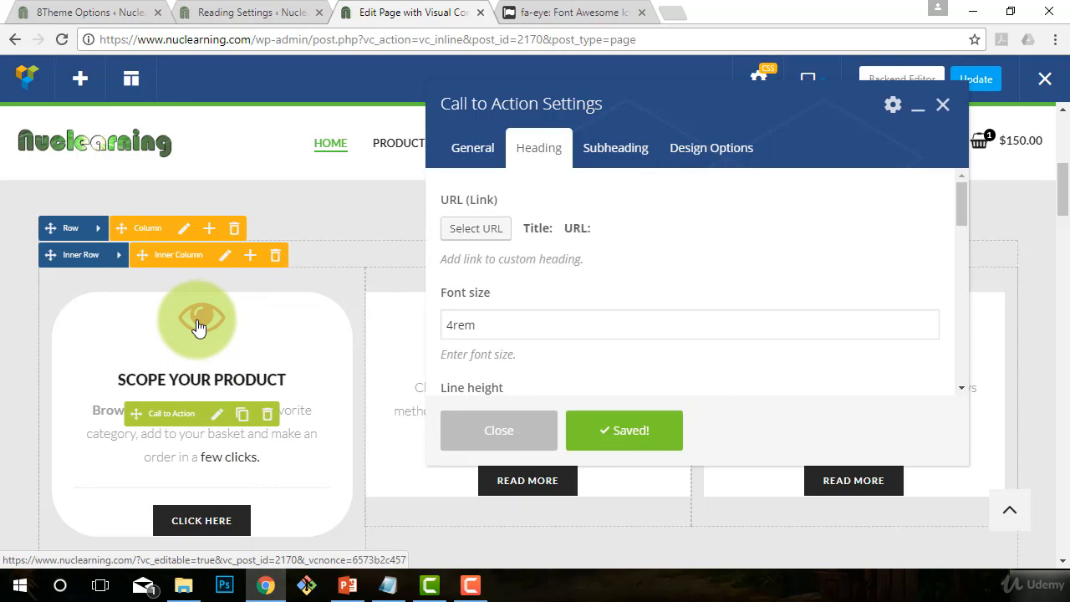
# Set the heading's line height to 5.1rem and save the changes
pyautogui.scroll(-1, 597, 301)
pyautogui.scroll(1, 598, 302)
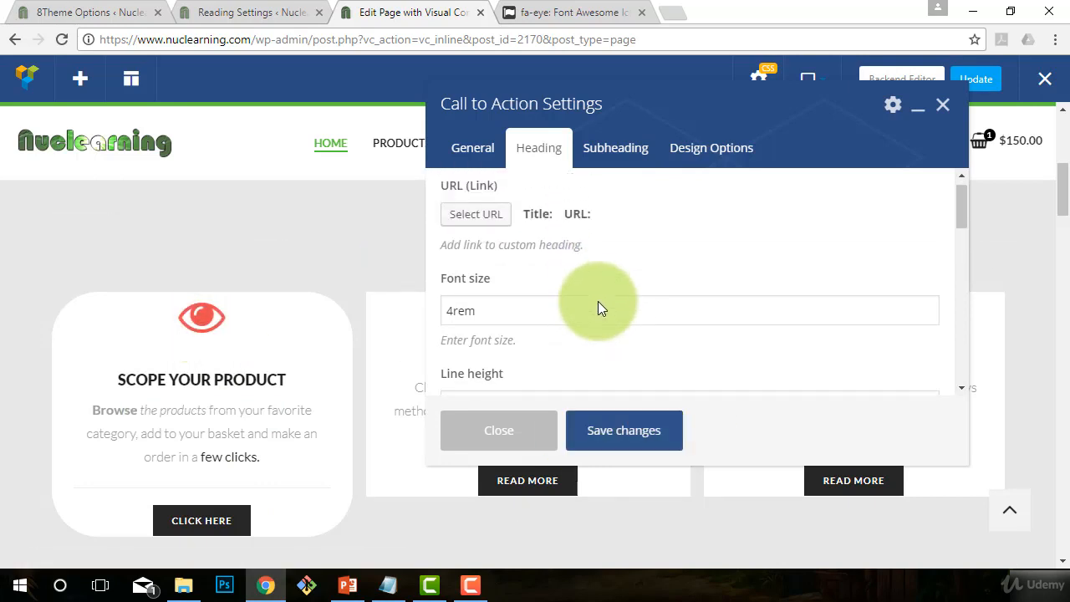
pyautogui.click(500, 328)
pyautogui.scroll(-1, 489, 326)
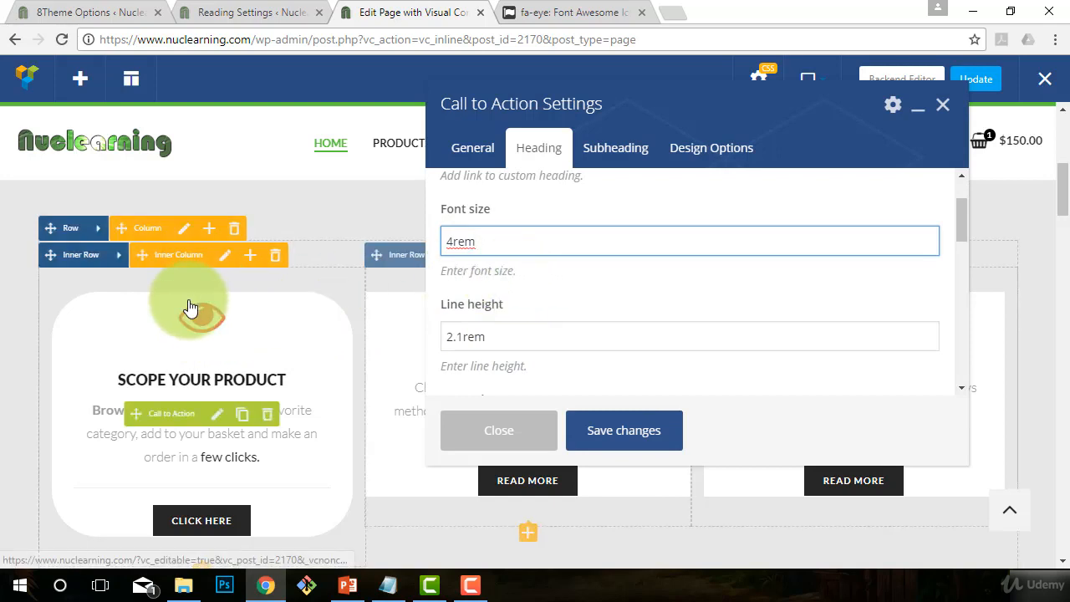
pyautogui.click(526, 329)
pyautogui.scroll(-1, 523, 326)
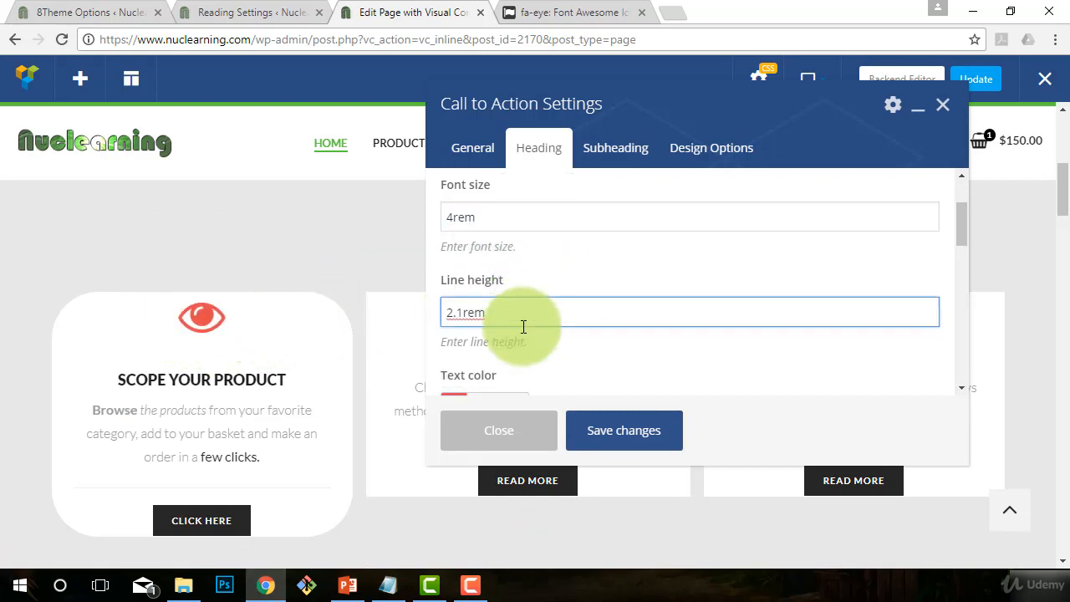
pyautogui.moveTo(504, 252); pyautogui.dragTo(441, 254)
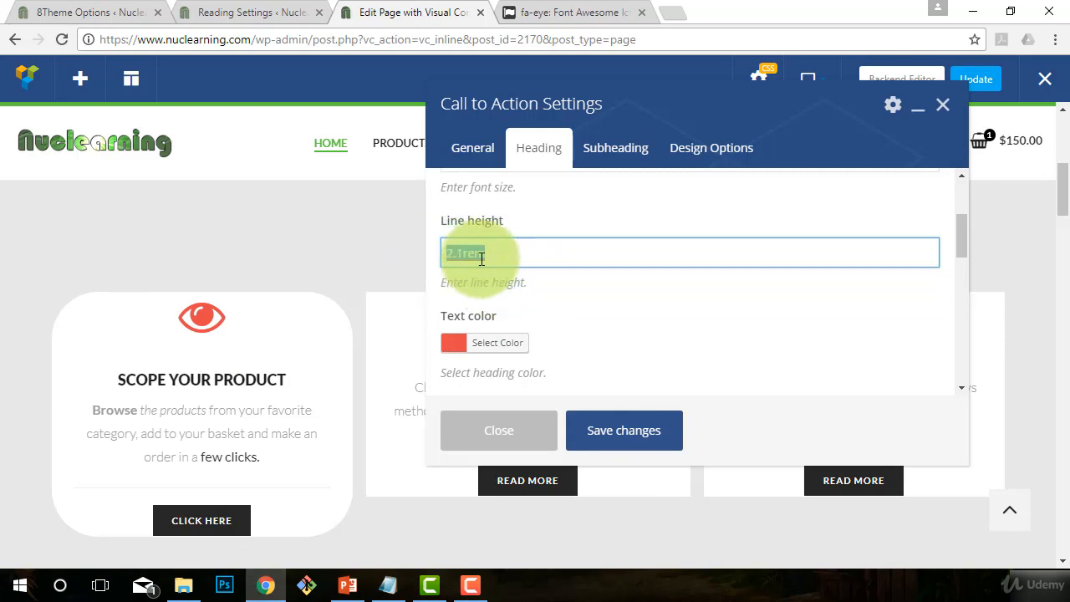
pyautogui.click(452, 254)
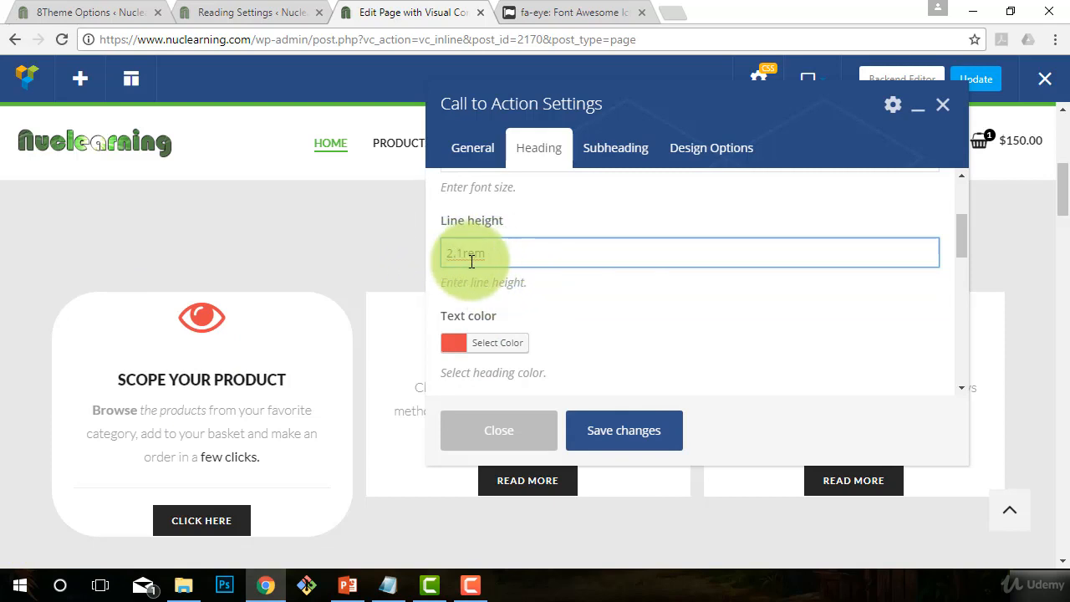
pyautogui.write('5')
pyautogui.click(609, 438)
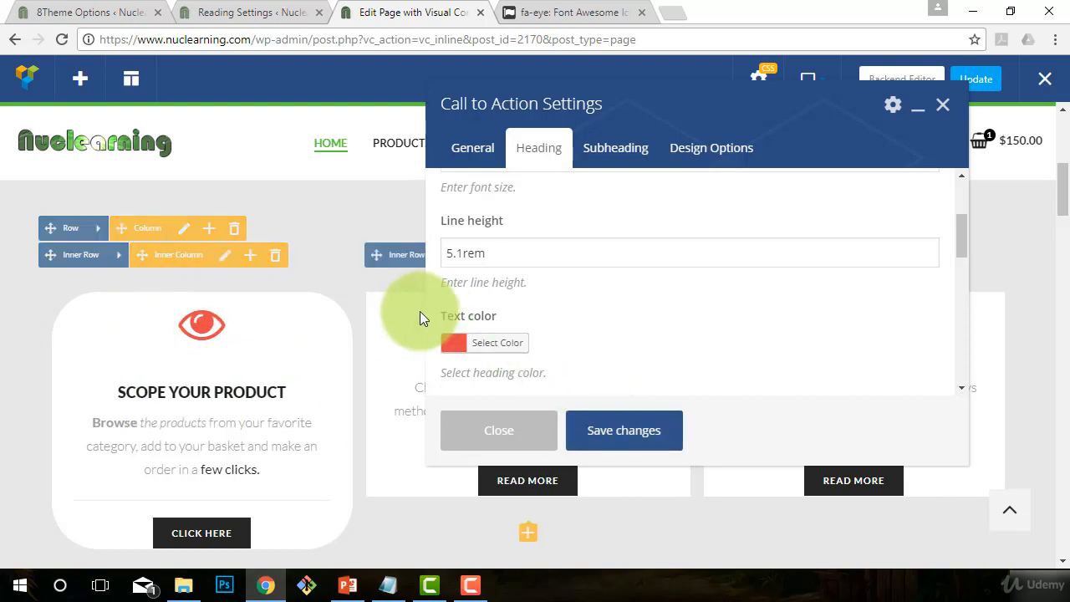
# Copy the heading's eye icon code, replace it with "01." and save the changes
pyautogui.click(480, 153)
pyautogui.tripleClick(726, 234)
pyautogui.hotkey('ctrl', 'c')
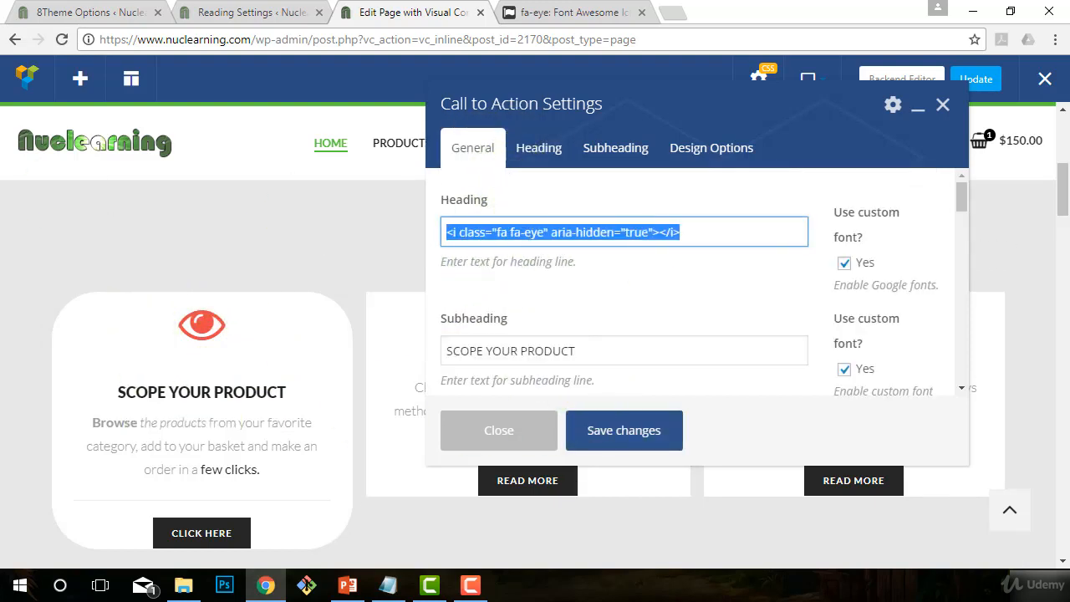
pyautogui.write('01.')
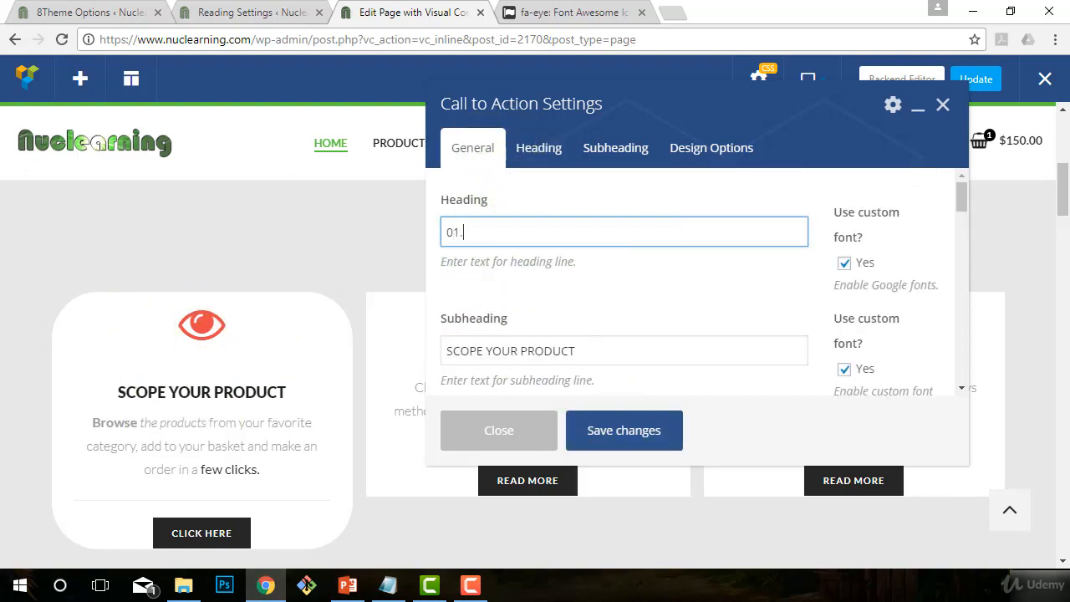
pyautogui.click(665, 427)
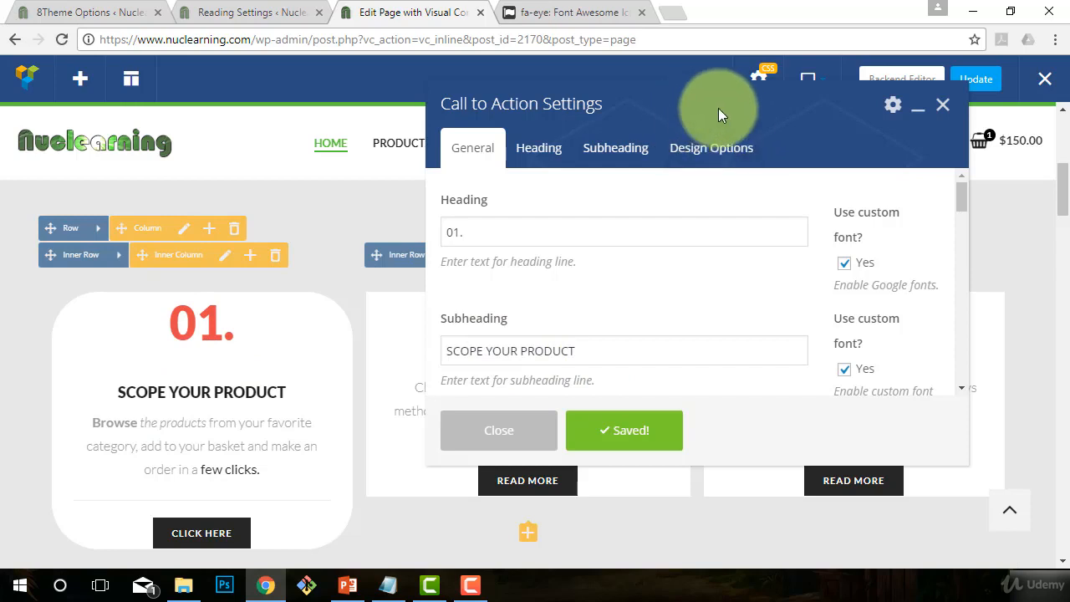
# Set the heading's line height back to 2.1rem and save the changes
pyautogui.moveTo(718, 108); pyautogui.dragTo(572, 124)
pyautogui.click(522, 171)
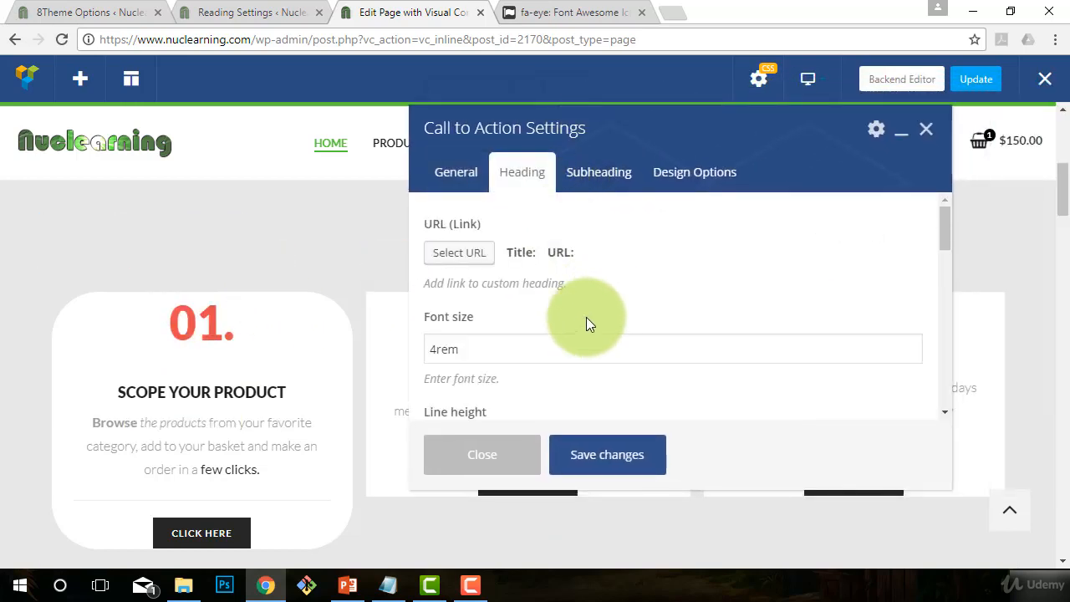
pyautogui.scroll(-2, 584, 320)
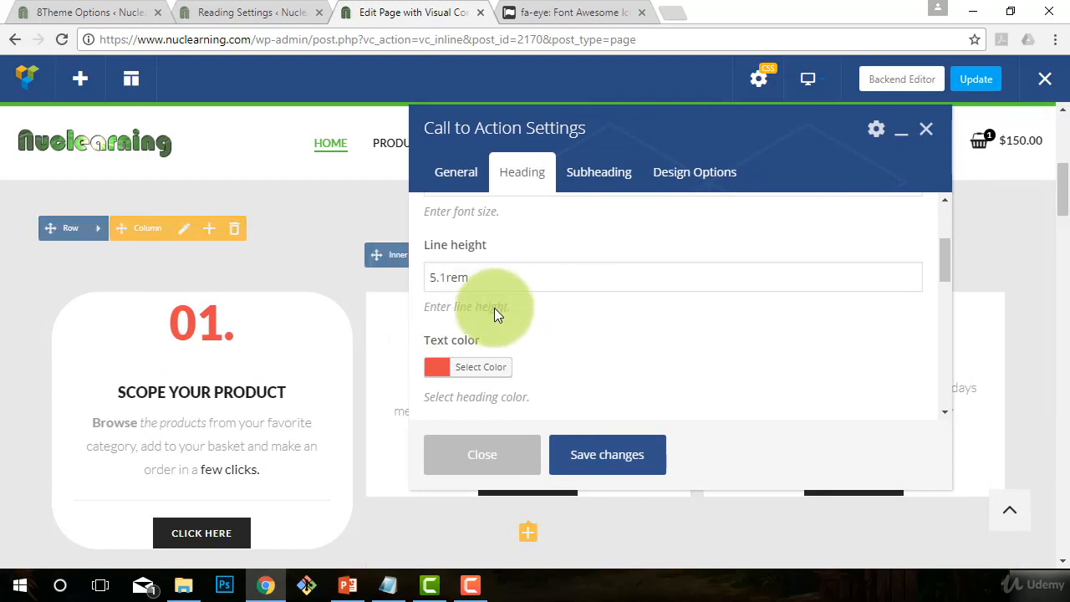
pyautogui.scroll(1, 494, 308)
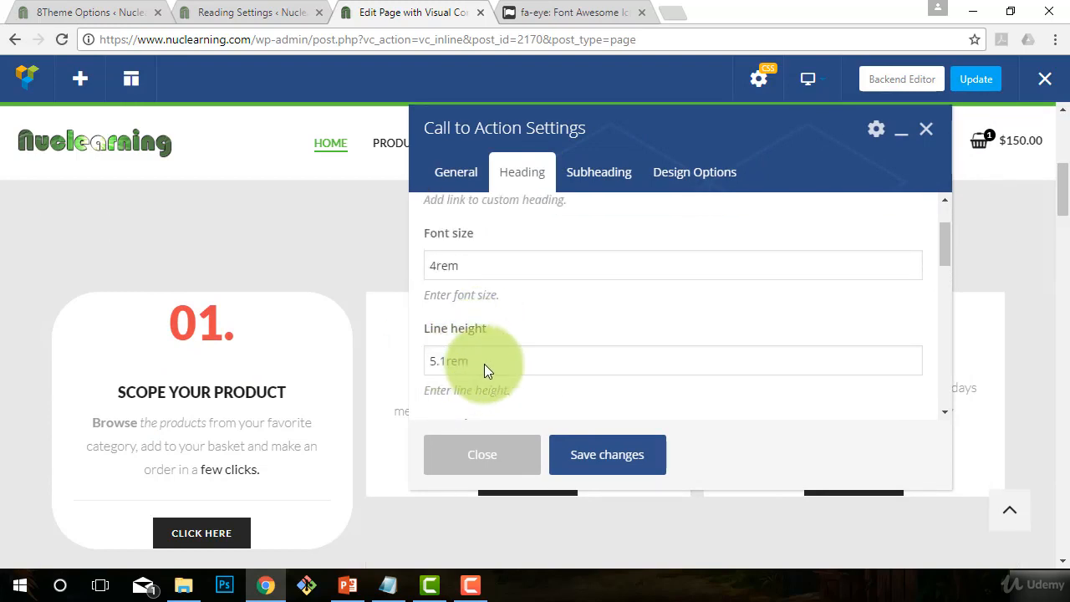
pyautogui.click(428, 363)
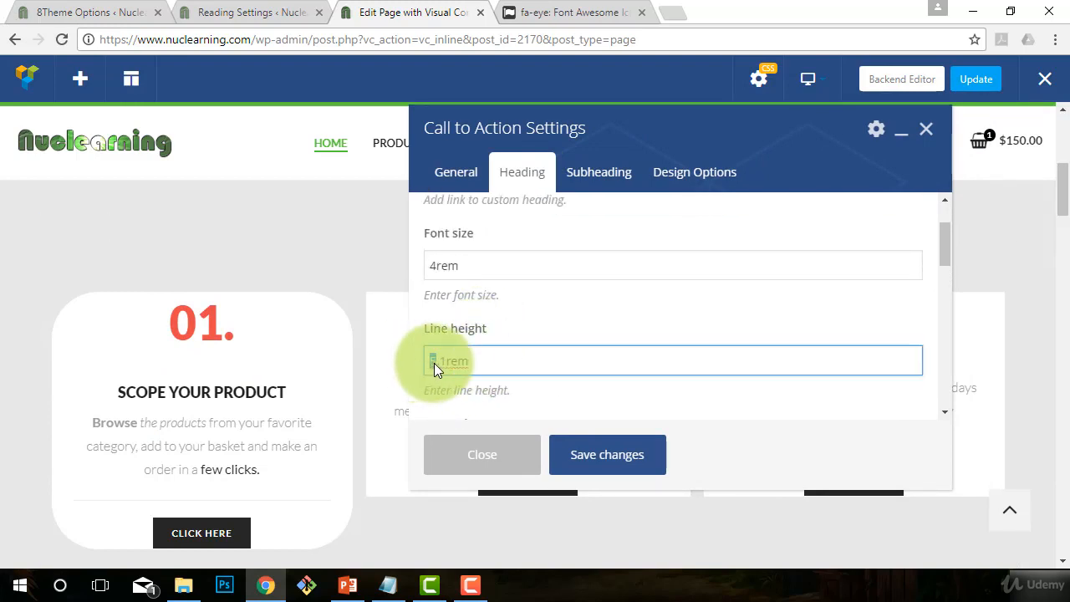
pyautogui.write('2')
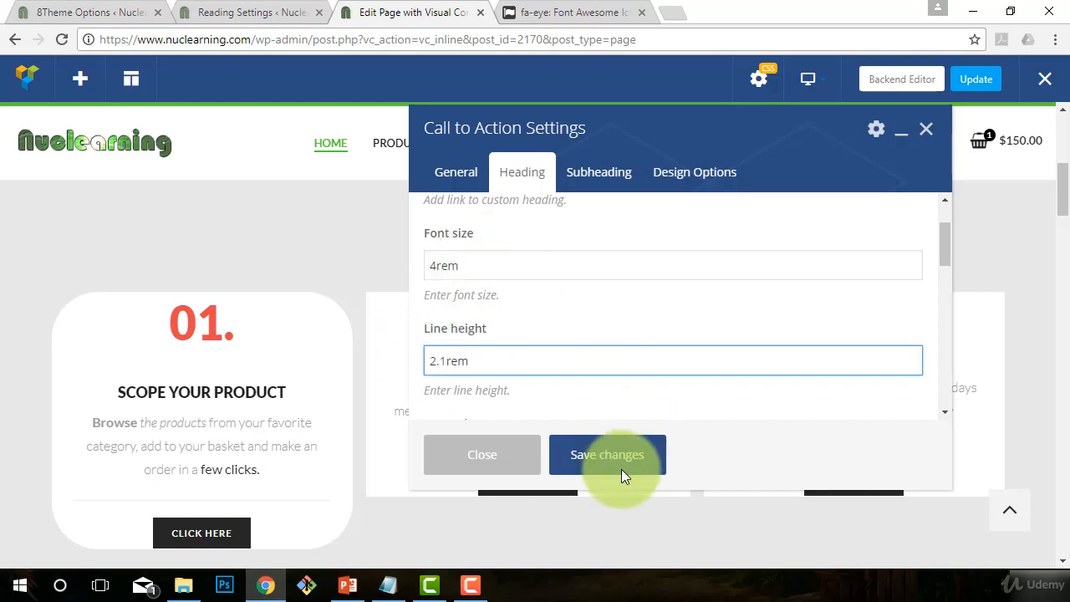
pyautogui.click(596, 458)
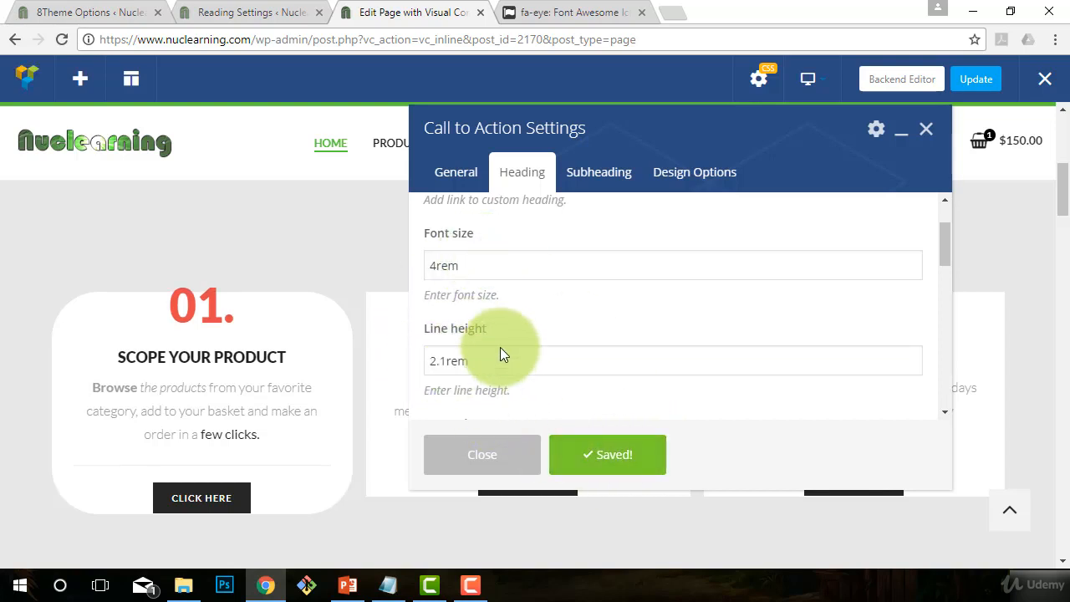
# Set the heading's font size to 6rem and save the changes
pyautogui.scroll(1, 468, 272)
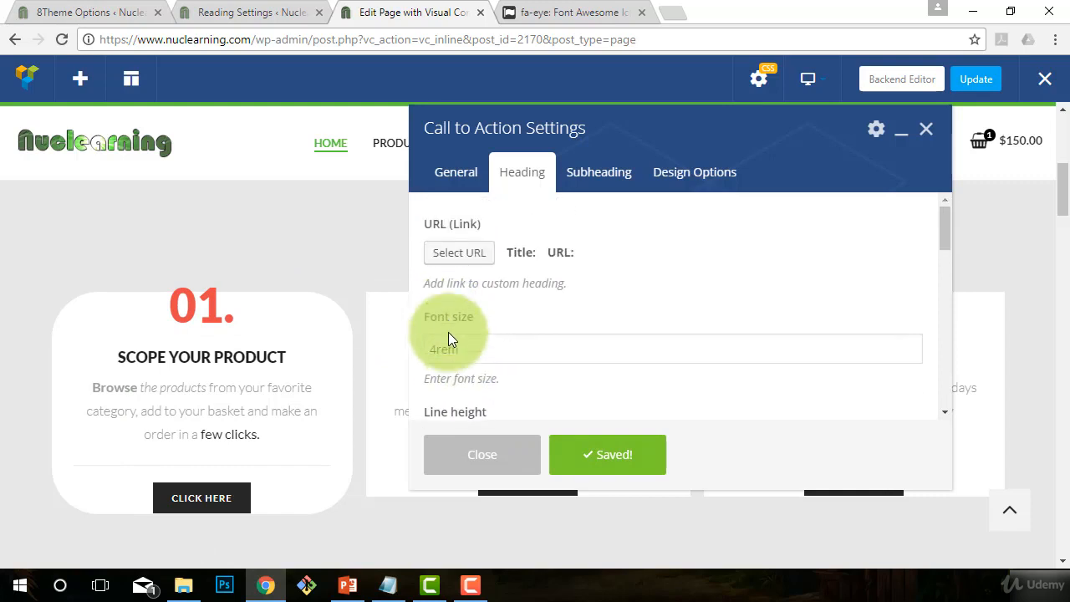
pyautogui.click(439, 347)
pyautogui.moveTo(428, 347); pyautogui.dragTo(436, 345)
pyautogui.write('6')
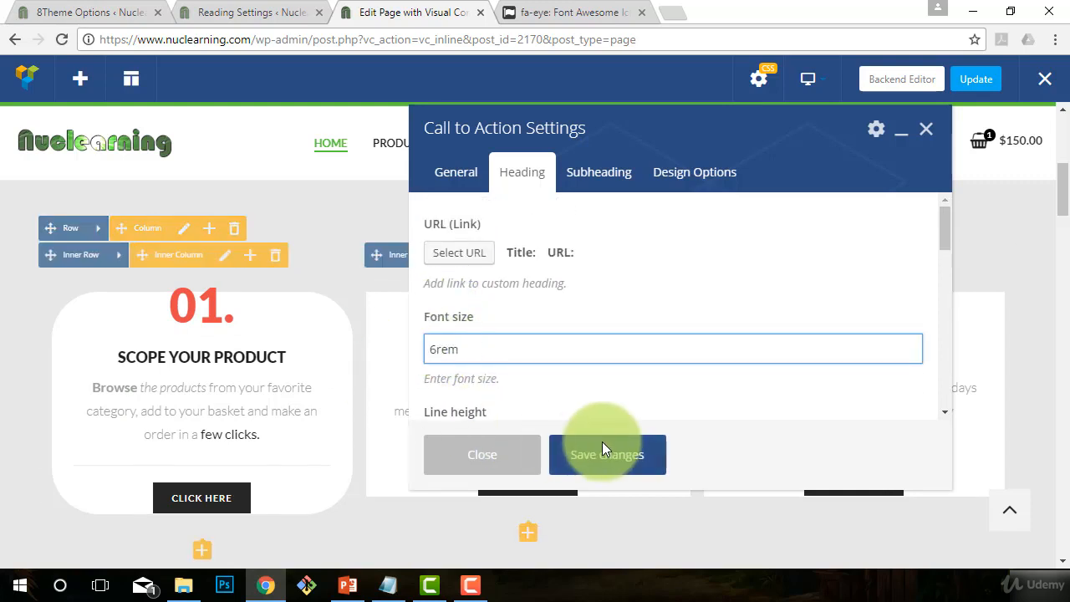
pyautogui.click(605, 452)
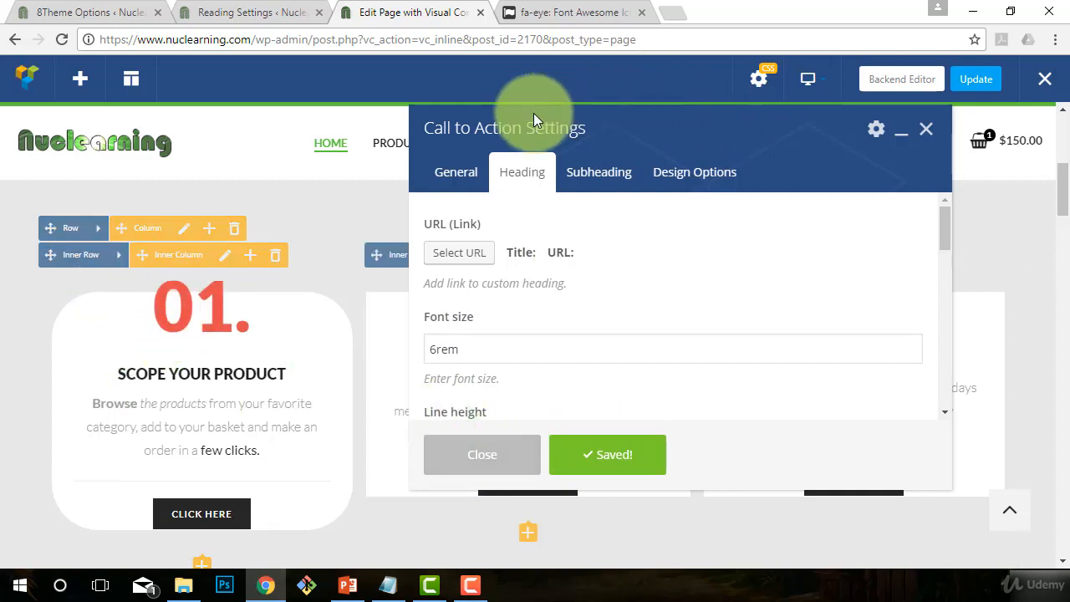
# Replace the "01." heading with the copied fa-eye icon code and save the changes
pyautogui.moveTo(533, 113); pyautogui.dragTo(488, 127)
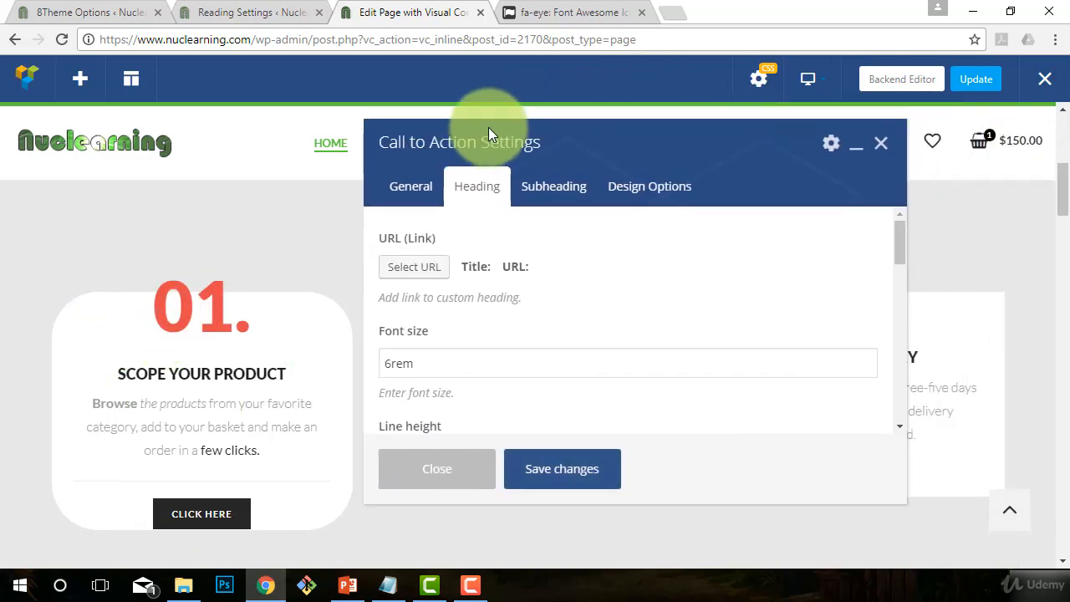
pyautogui.click(410, 187)
pyautogui.tripleClick(503, 273)
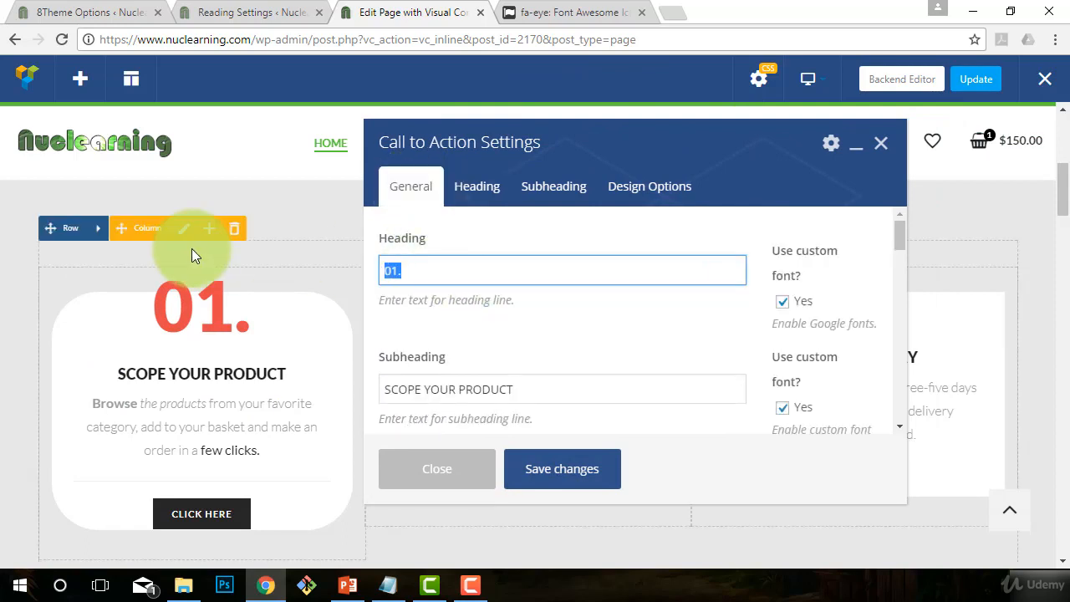
pyautogui.hotkey('ctrl', 'v')
pyautogui.click(574, 464)
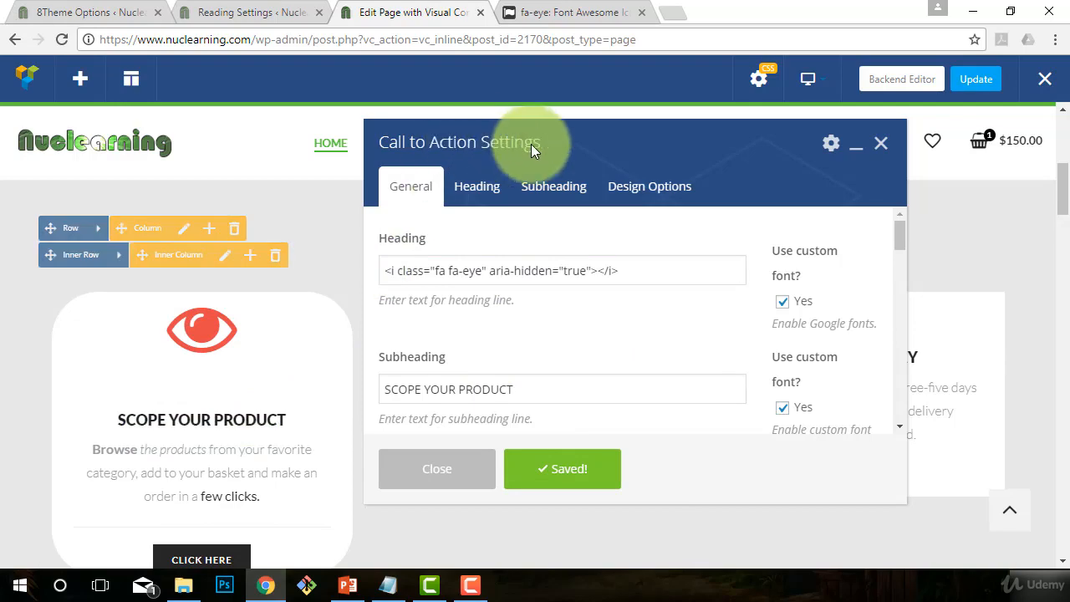
# Pick the green #78c93e as the heading's text color
pyautogui.moveTo(531, 144); pyautogui.dragTo(402, 136)
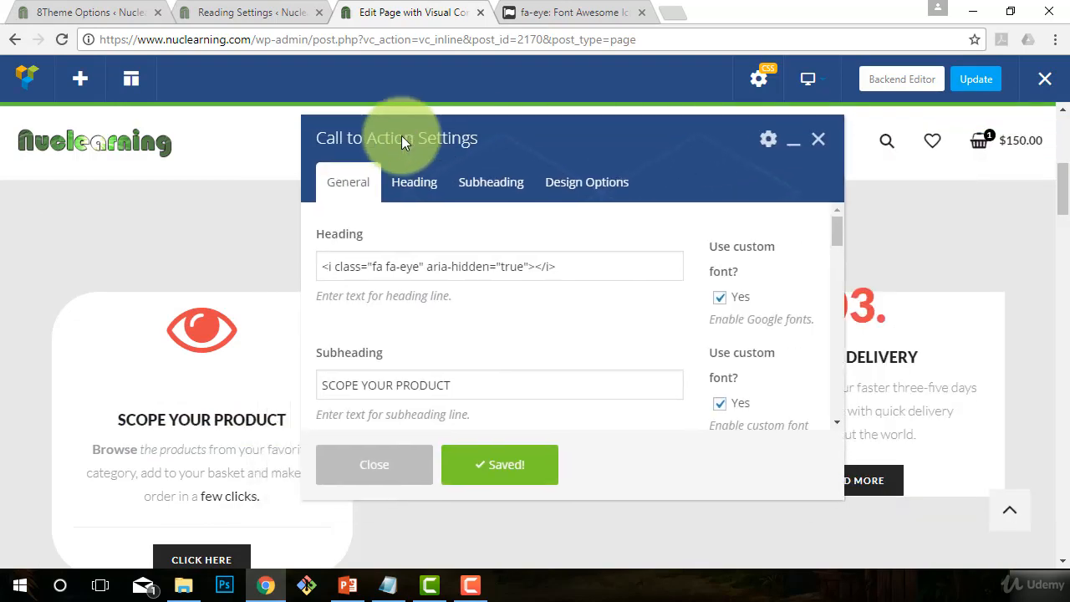
pyautogui.click(423, 184)
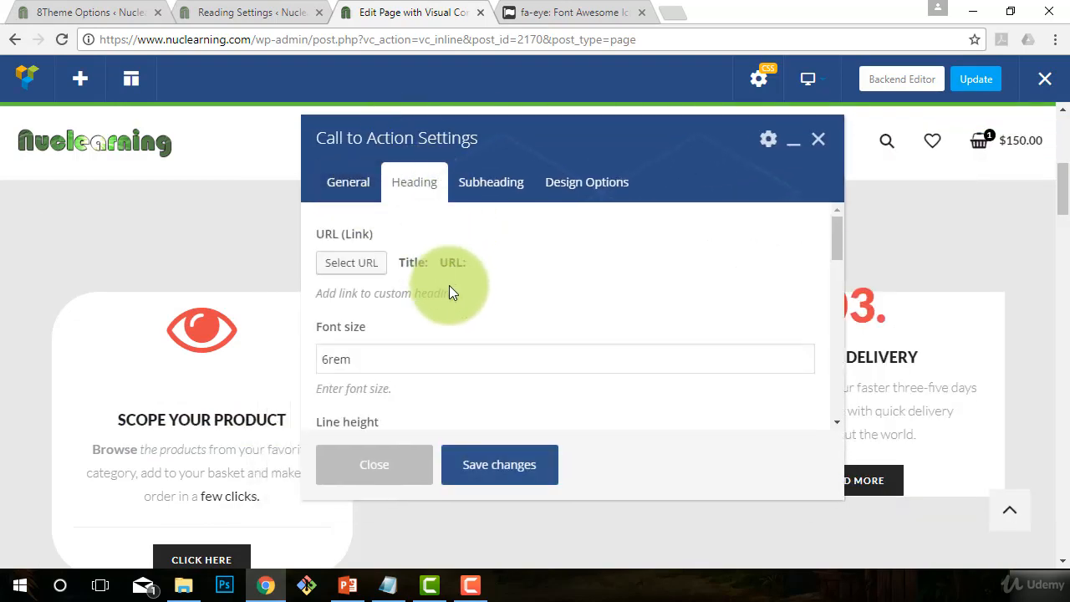
pyautogui.scroll(-3, 460, 292)
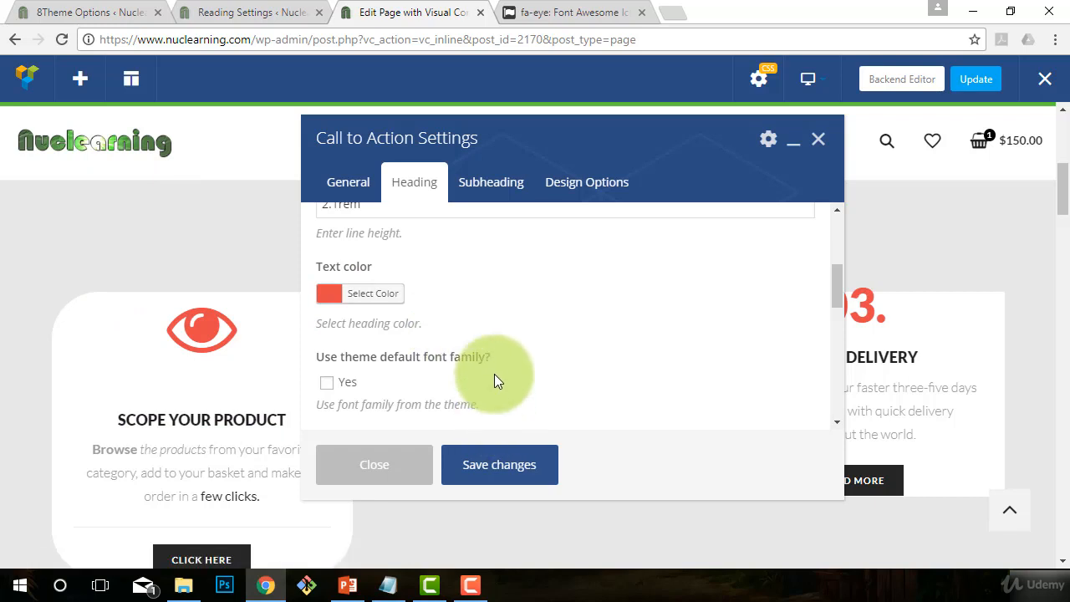
pyautogui.click(327, 291)
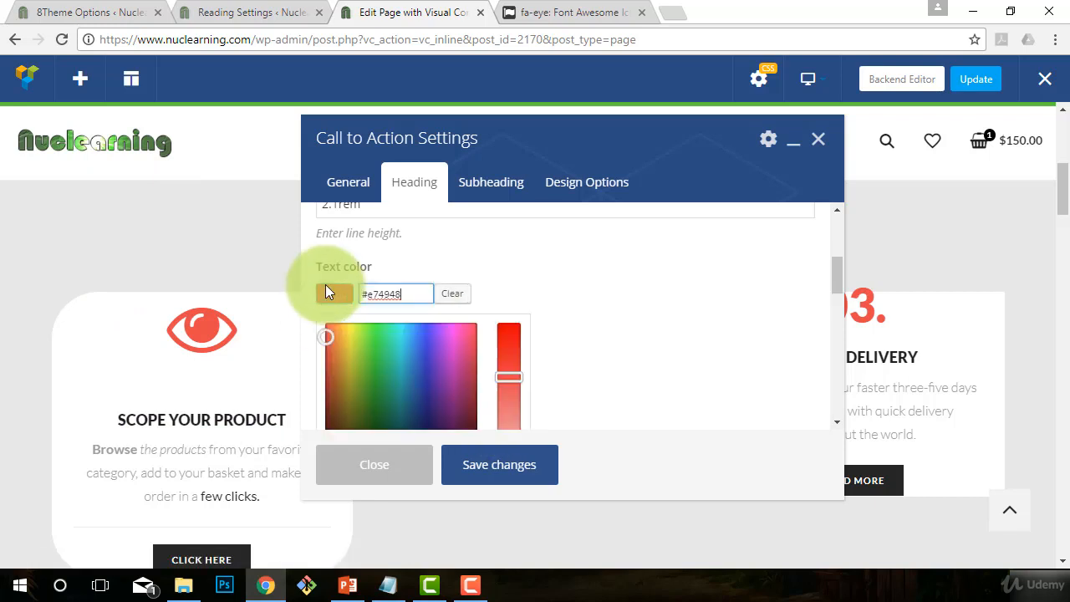
pyautogui.scroll(-1, 377, 346)
pyautogui.scroll(2, 405, 315)
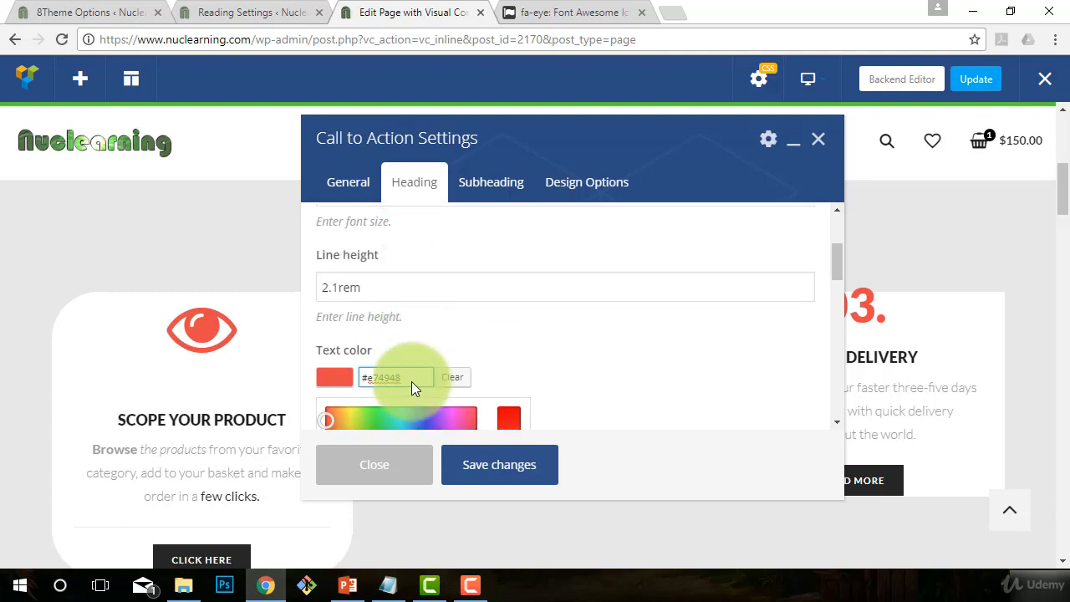
pyautogui.moveTo(411, 381)
pyautogui.mouseDown()
pyautogui.moveTo(341, 372)
pyautogui.moveTo(346, 351)
pyautogui.moveTo(329, 358)
pyautogui.moveTo(365, 355)
pyautogui.mouseUp()
pyautogui.scroll(-1, 398, 400)
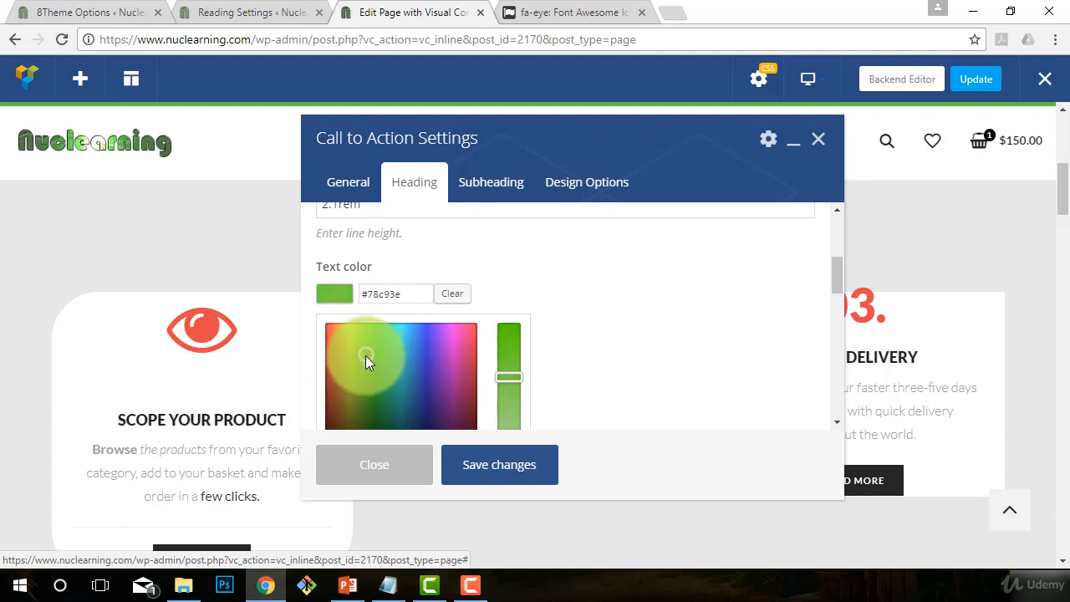
# Re-enter the hex code #78c93e for the heading's text color and save the changes
pyautogui.click(321, 291)
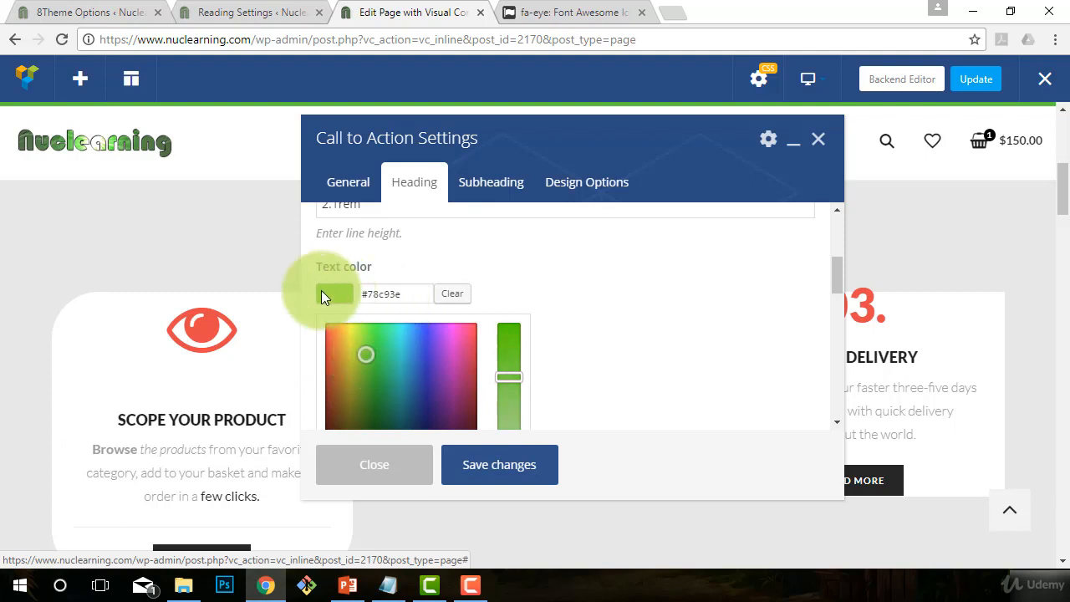
pyautogui.click(408, 295)
pyautogui.moveTo(408, 297); pyautogui.dragTo(334, 288)
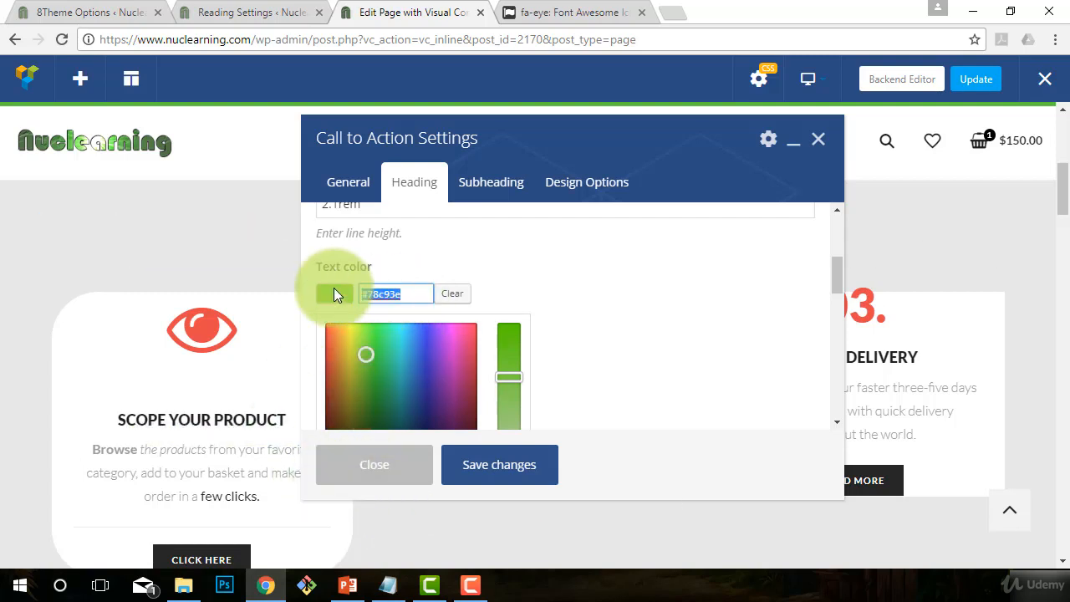
pyautogui.write('#78c93e')
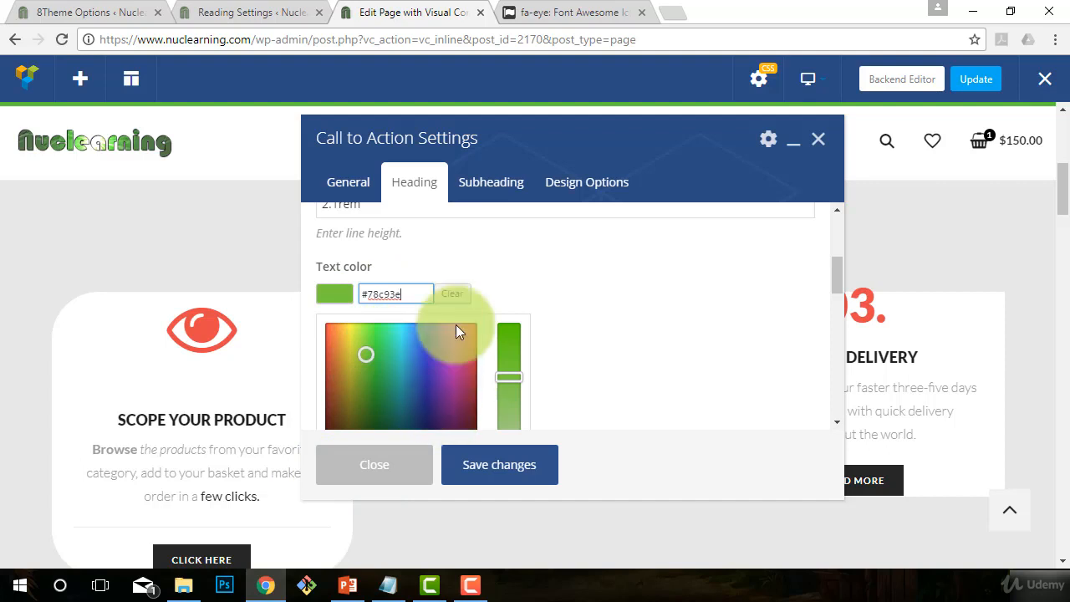
pyautogui.click(465, 465)
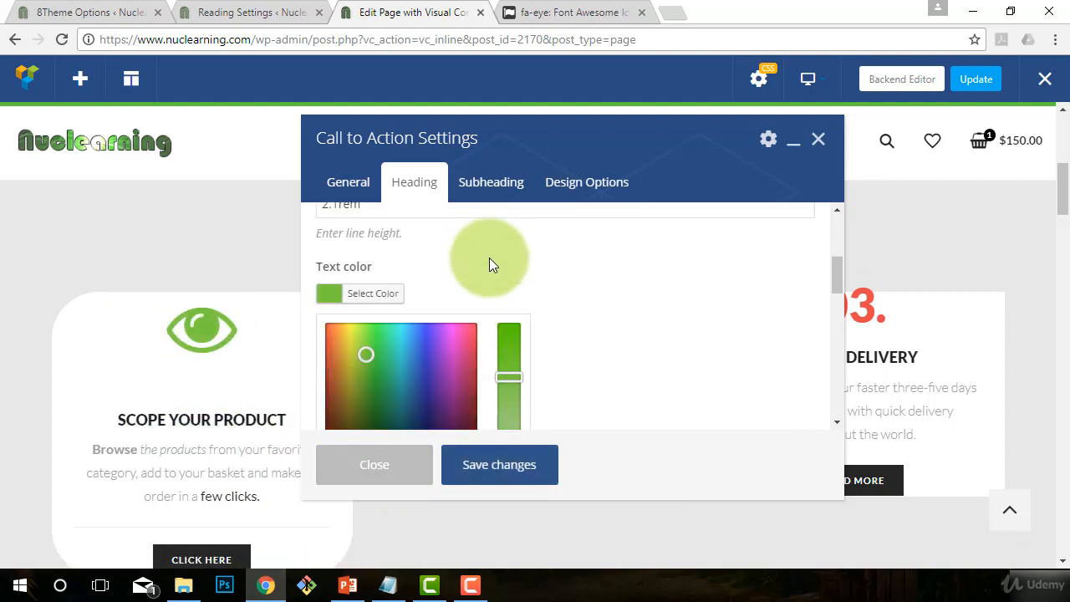
# Look through the heading's theme font option, font family, font style, Google Fonts preview and animation settings
pyautogui.click(444, 266)
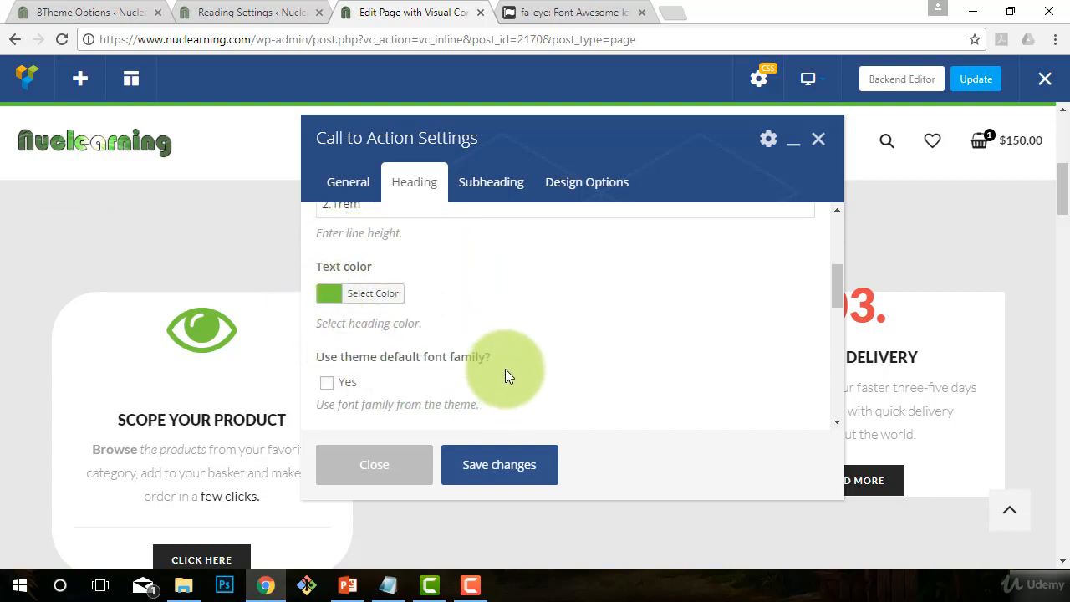
pyautogui.scroll(-2, 505, 369)
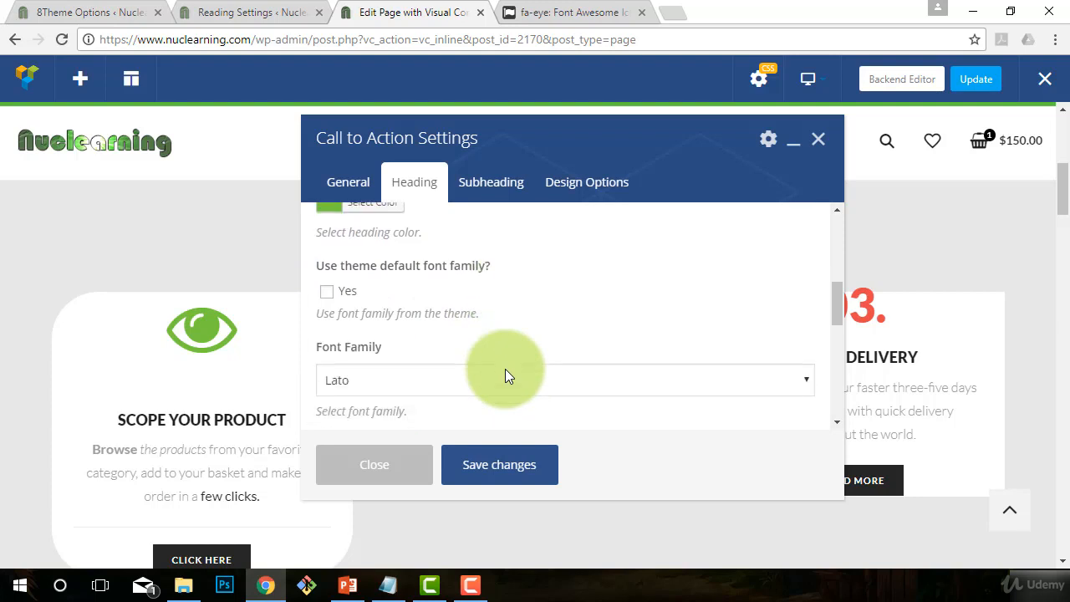
pyautogui.click(405, 306)
pyautogui.click(404, 301)
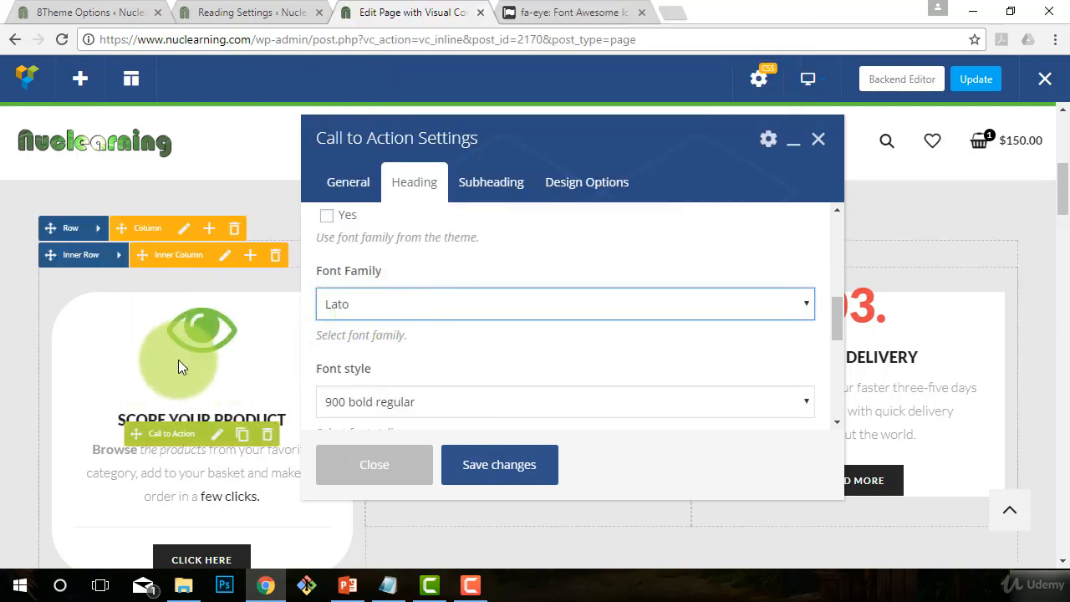
pyautogui.scroll(-1, 402, 362)
pyautogui.scroll(-1, 402, 355)
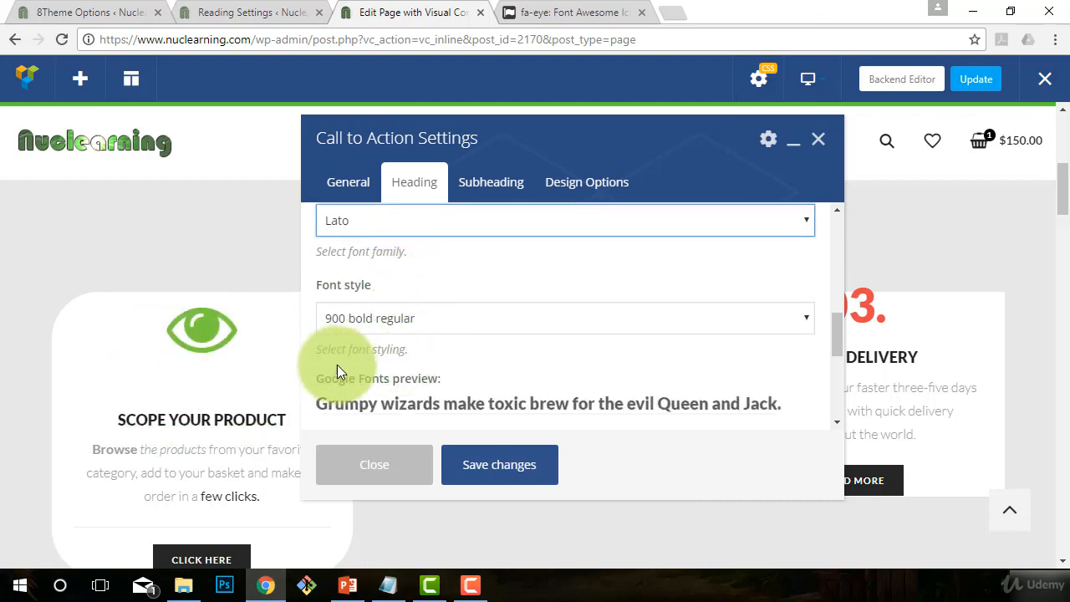
pyautogui.scroll(-1, 384, 339)
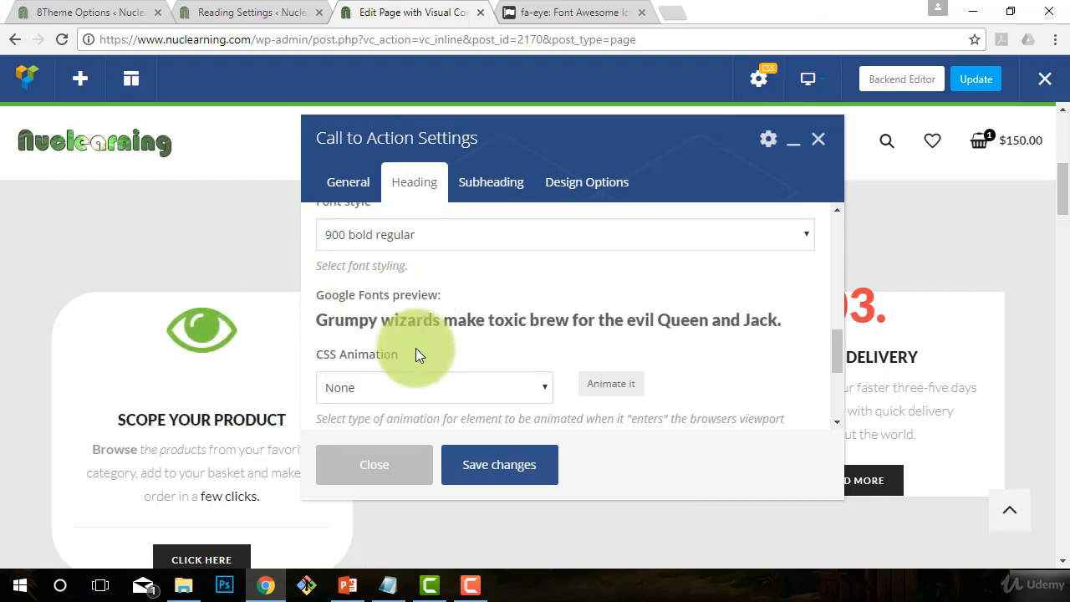
pyautogui.scroll(-1, 415, 348)
pyautogui.scroll(-2, 444, 338)
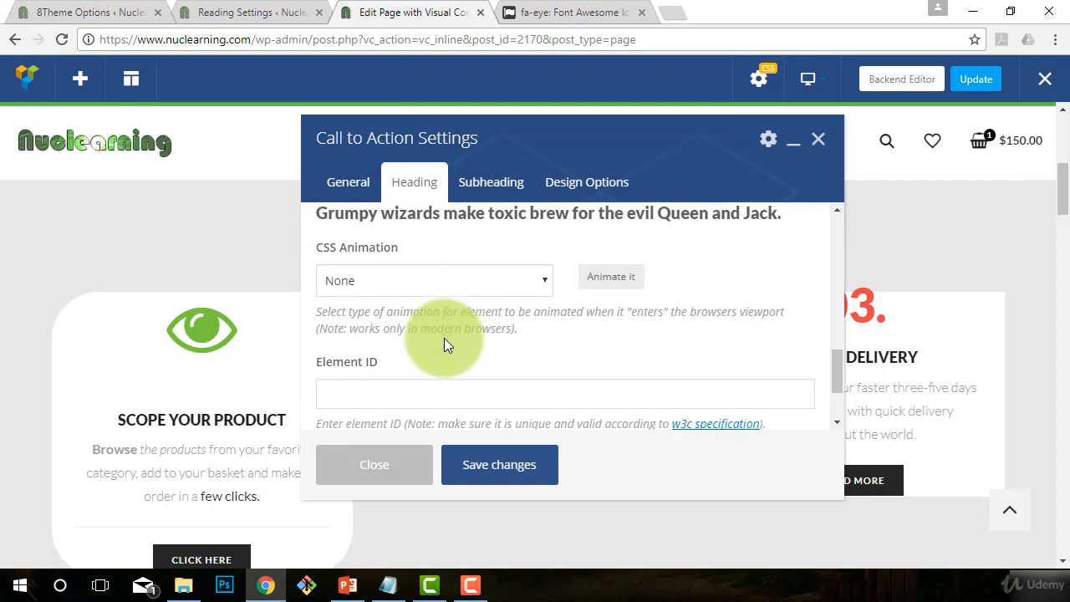
# Set the heading's CSS animation to fadeInLeft and save the changes
pyautogui.scroll(2, 444, 337)
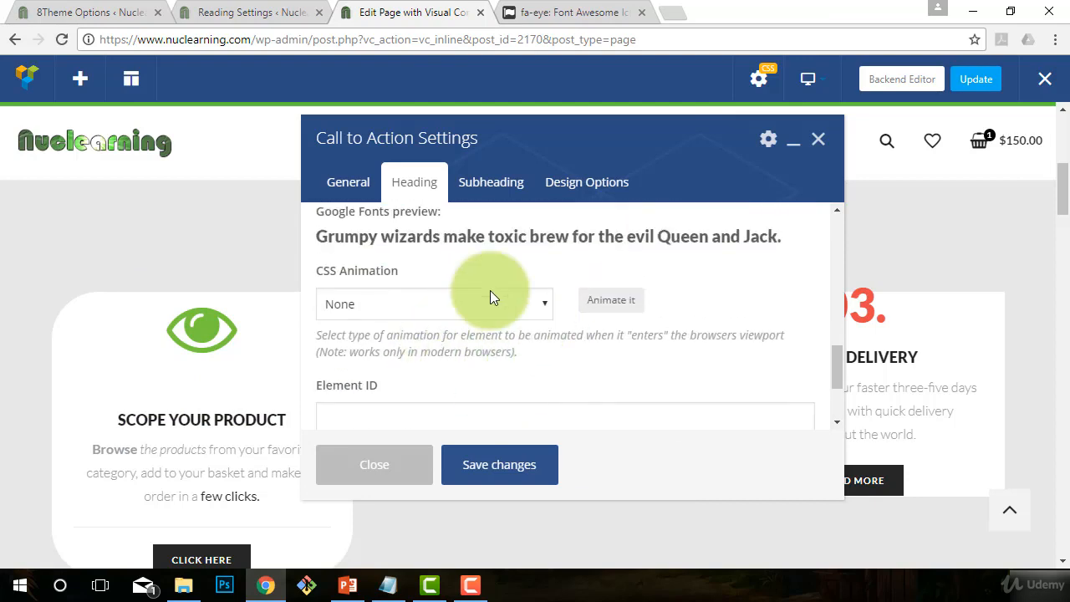
pyautogui.click(426, 309)
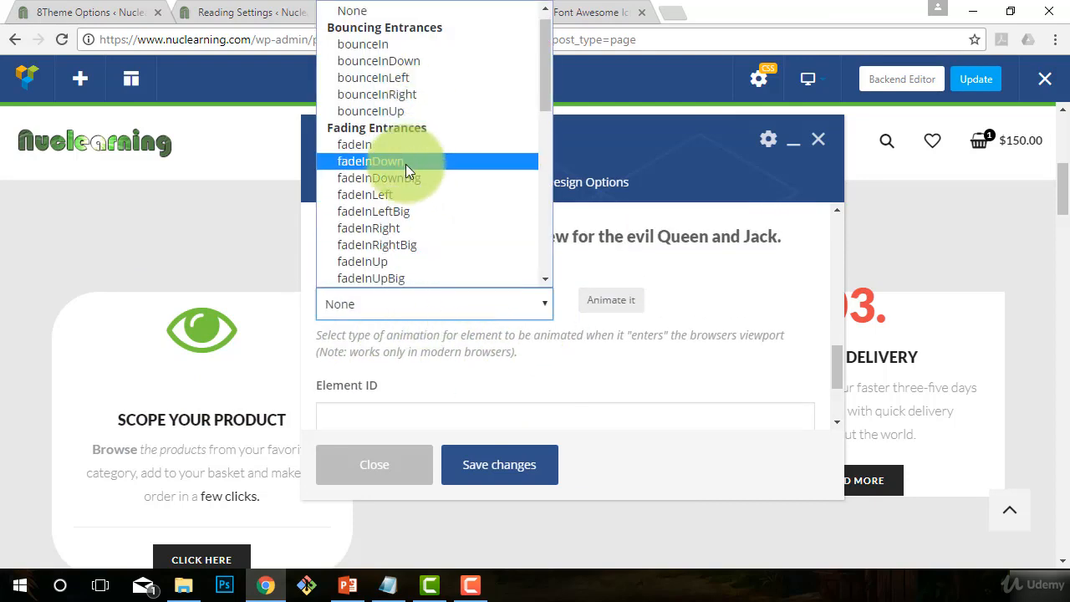
pyautogui.click(391, 311)
pyautogui.click(371, 305)
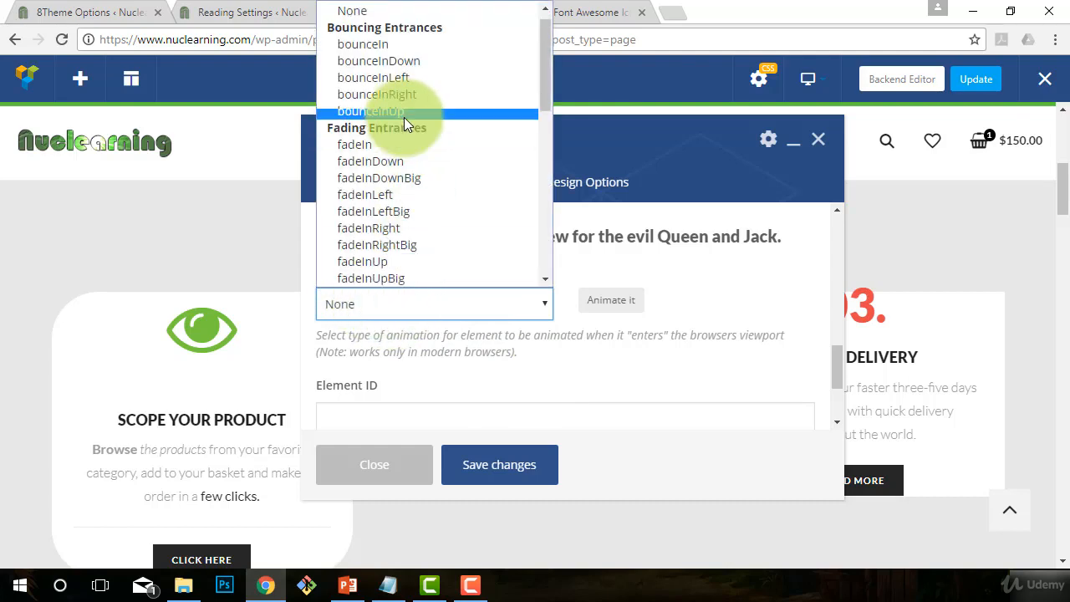
pyautogui.scroll(1, 402, 215)
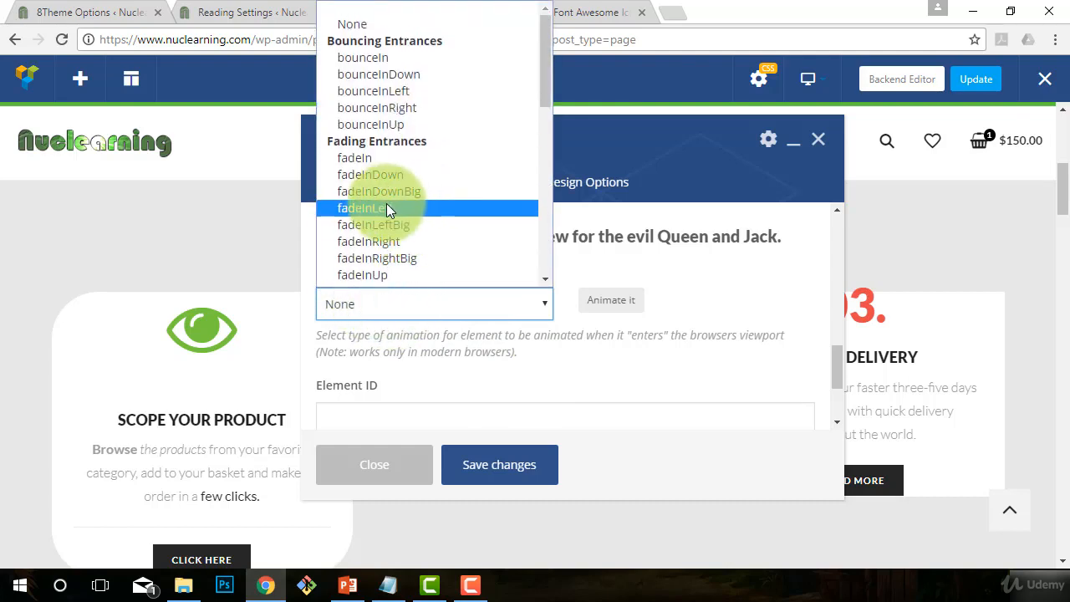
pyautogui.click(373, 197)
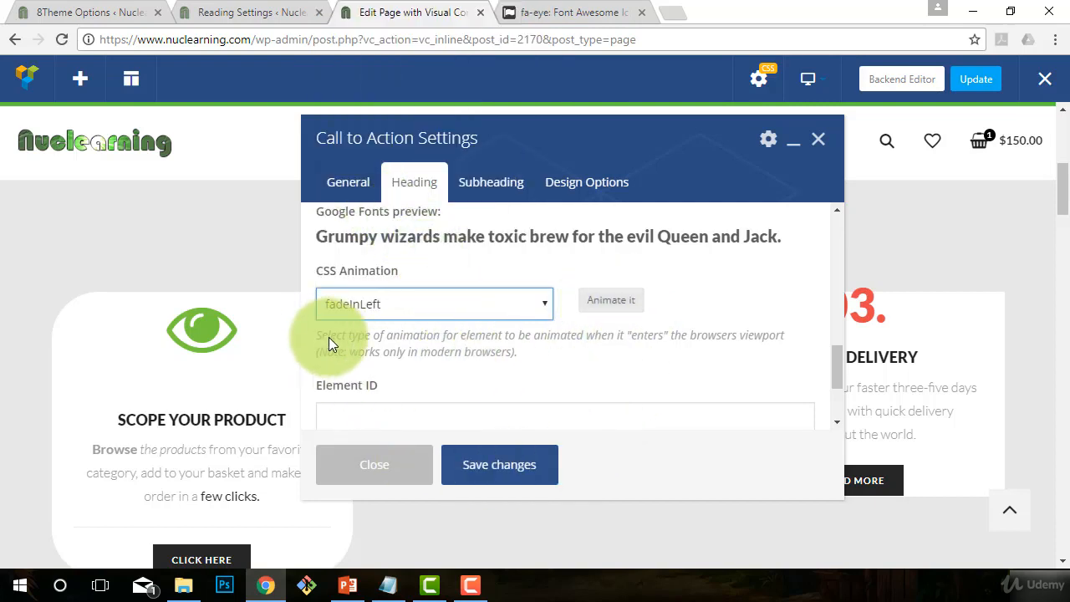
pyautogui.click(479, 465)
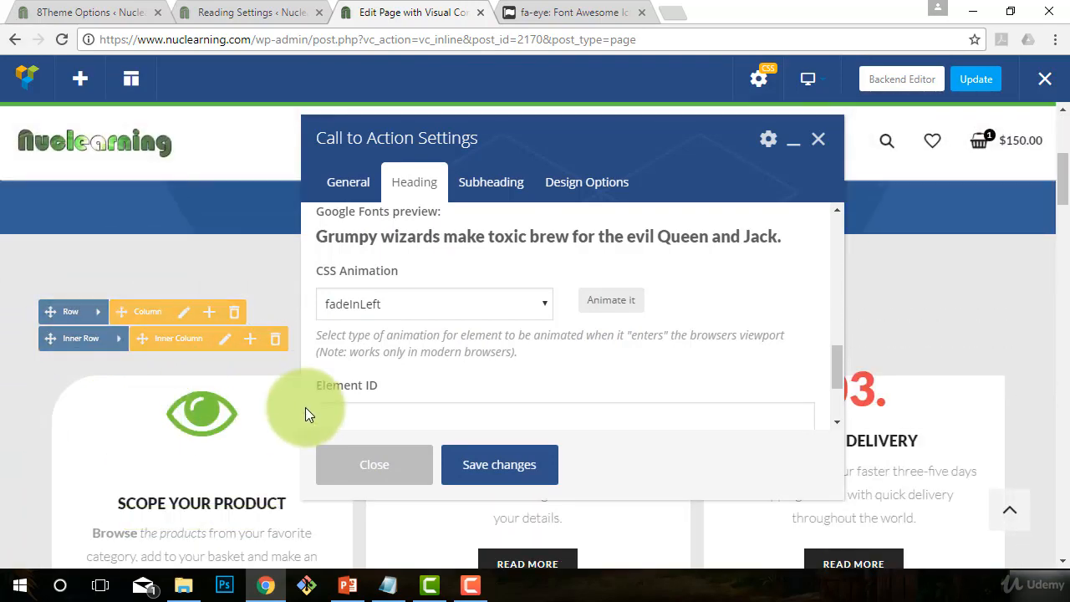
# Review the heading's element ID field and the subheading's text, font size, line height and text color settings
pyautogui.click(438, 414)
pyautogui.scroll(-2, 506, 398)
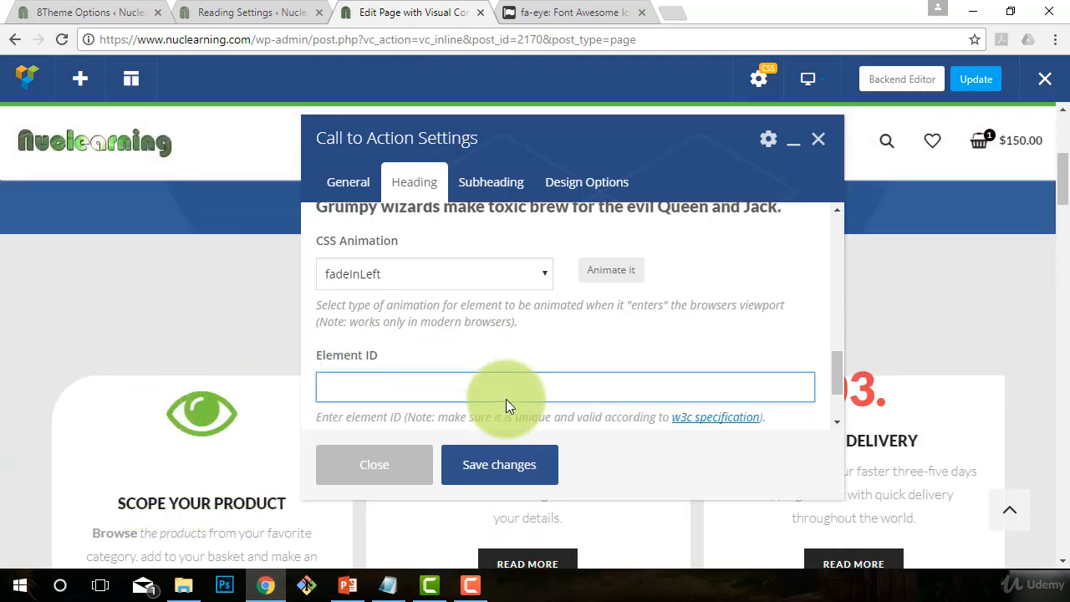
pyautogui.scroll(2, 538, 393)
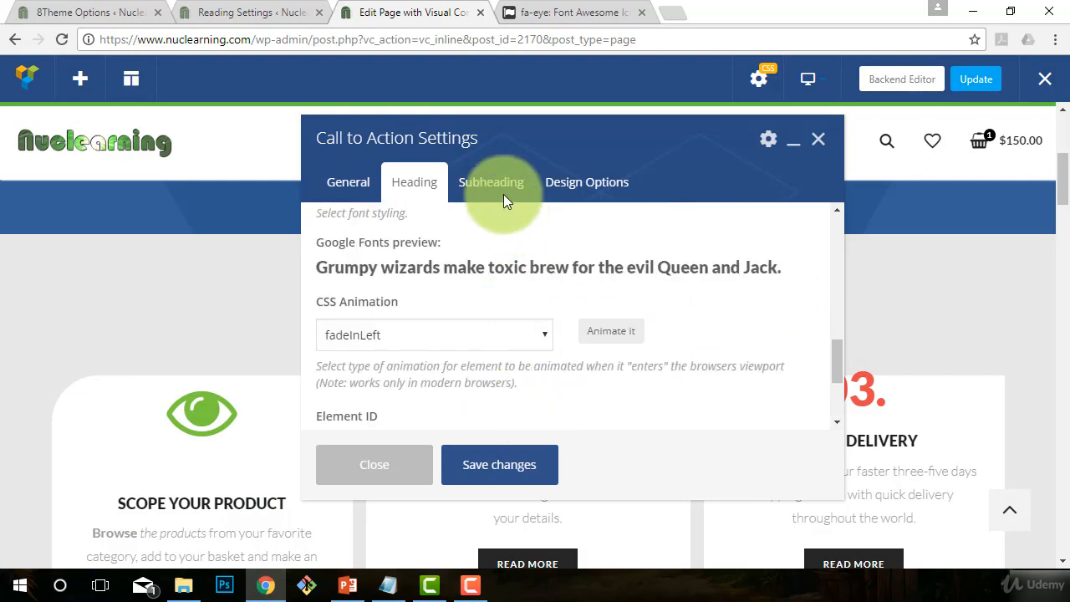
pyautogui.scroll(3, 471, 328)
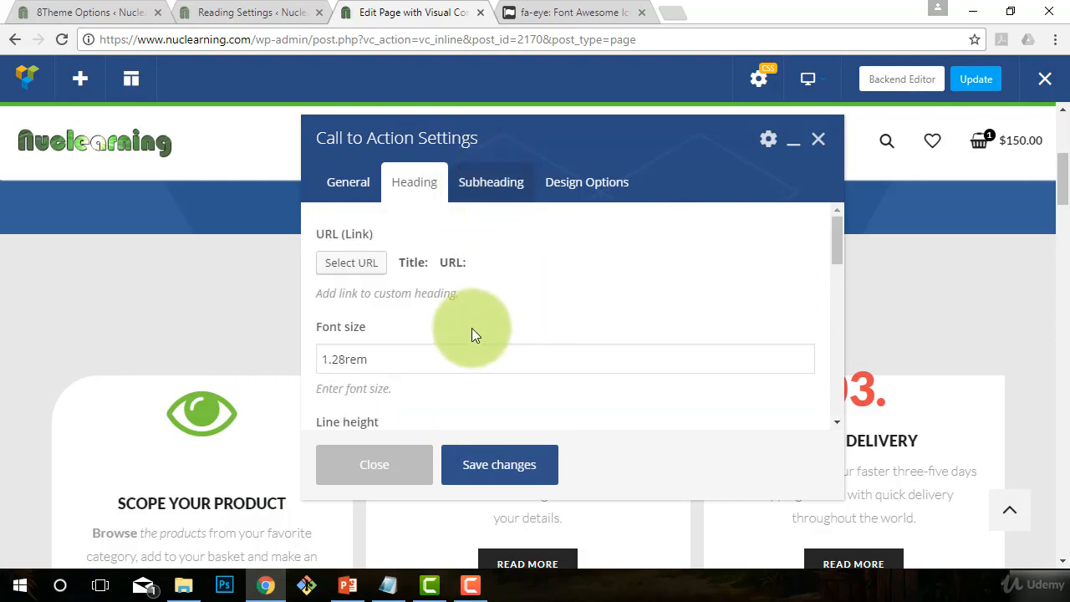
pyautogui.click(491, 181)
pyautogui.click(346, 186)
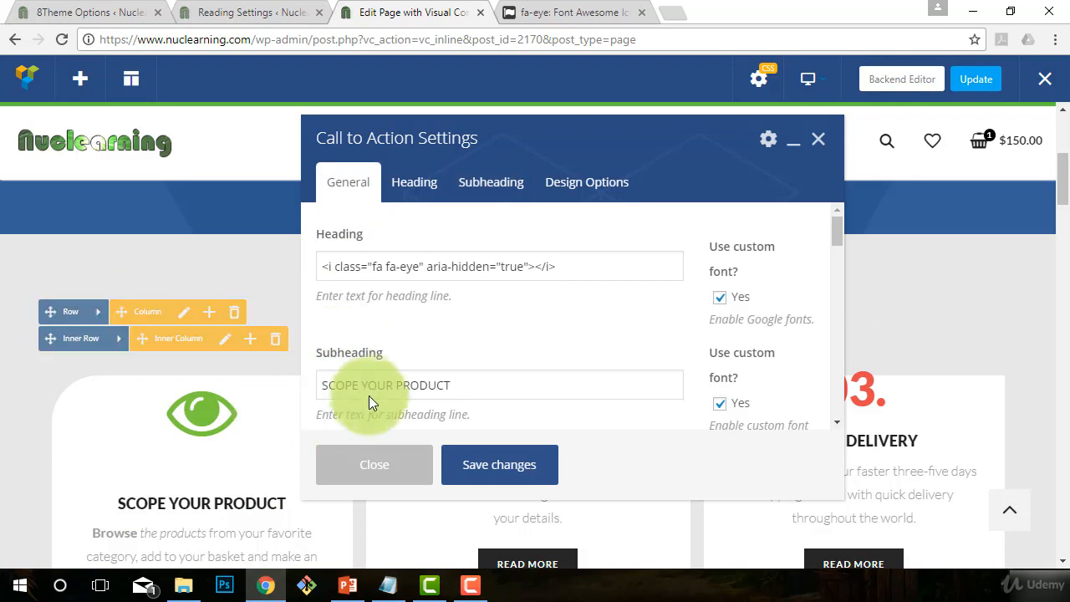
pyautogui.moveTo(438, 389); pyautogui.dragTo(387, 352)
pyautogui.click(502, 175)
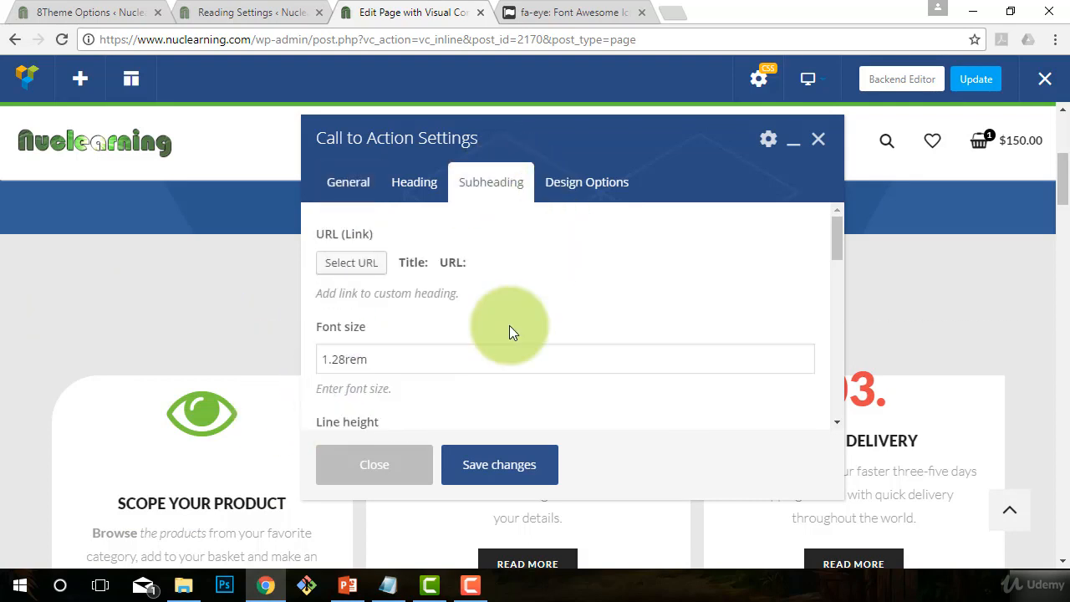
pyautogui.scroll(-1, 509, 325)
pyautogui.scroll(-1, 121, 424)
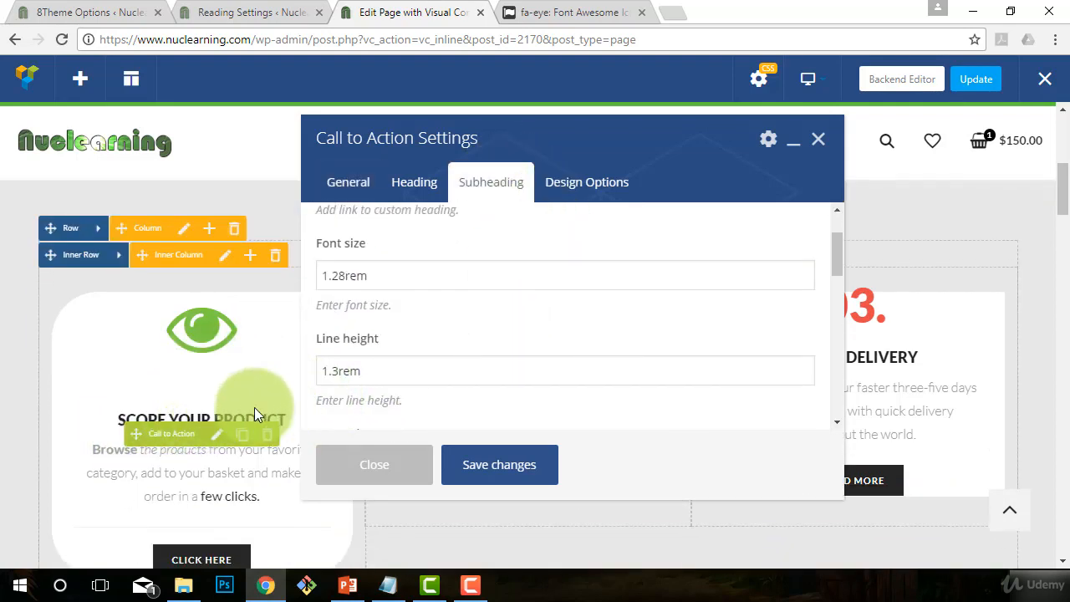
pyautogui.scroll(-2, 368, 304)
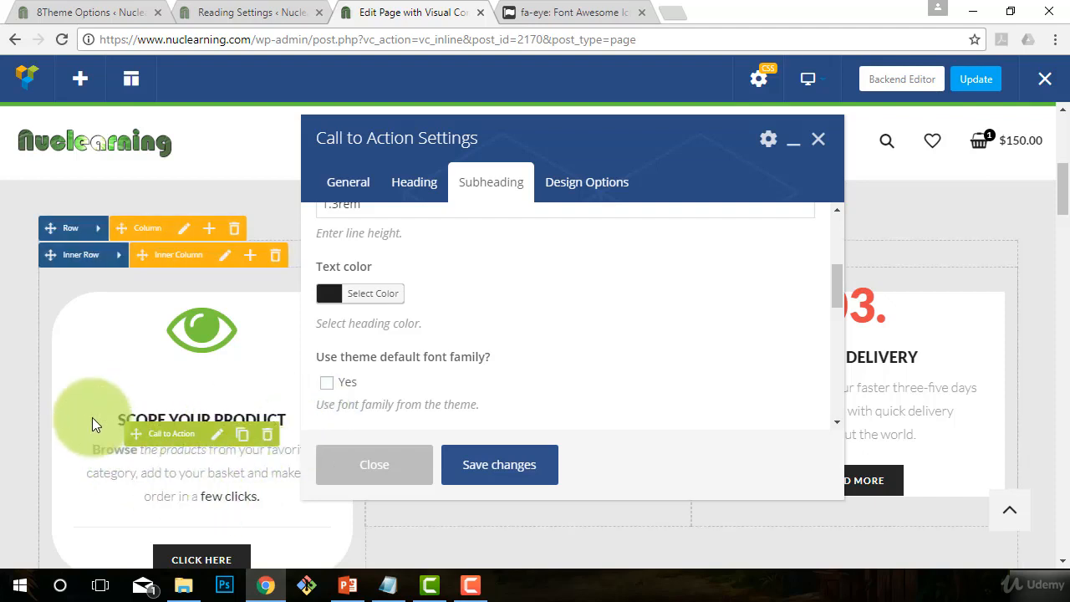
# Try the greys #595959 and #353535 as the subheading's text color, saving the changes after each
pyautogui.click(328, 297)
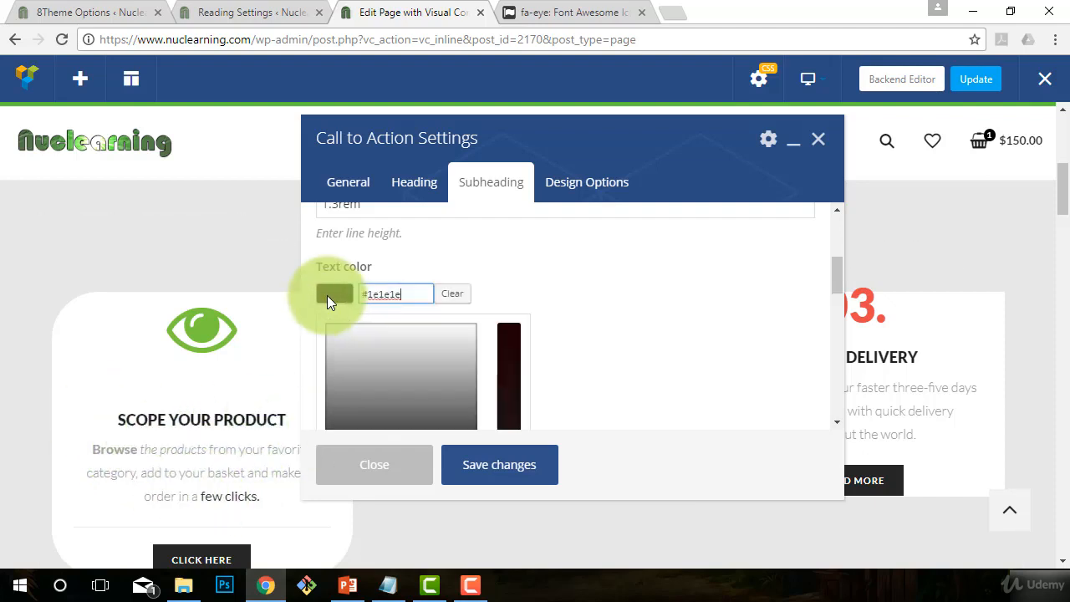
pyautogui.click(349, 405)
pyautogui.scroll(-5, 376, 344)
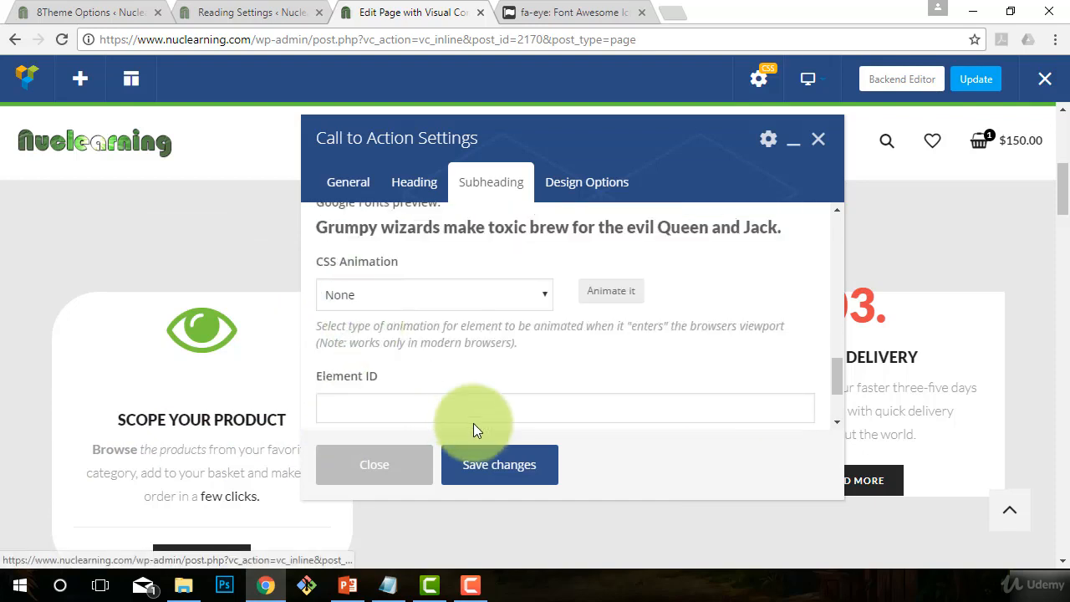
pyautogui.scroll(6, 474, 424)
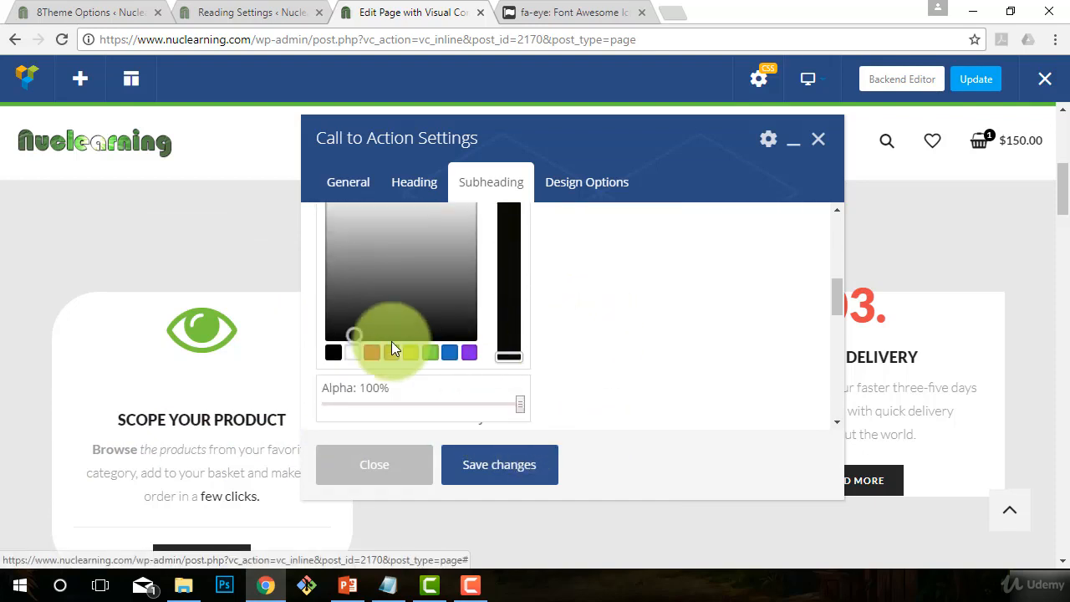
pyautogui.scroll(2, 391, 342)
pyautogui.moveTo(390, 380); pyautogui.dragTo(327, 372)
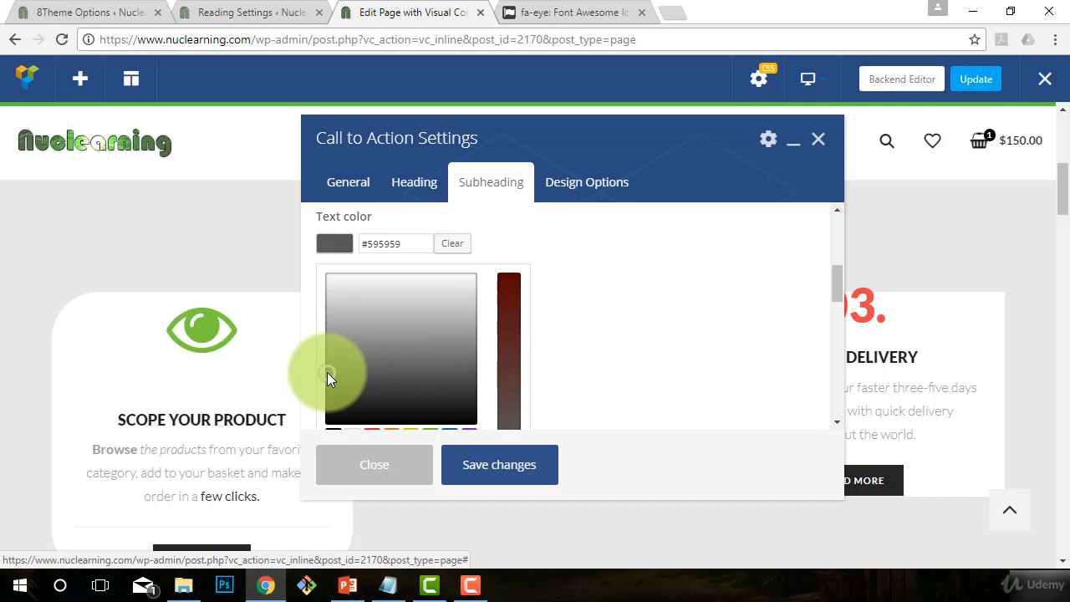
pyautogui.click(480, 466)
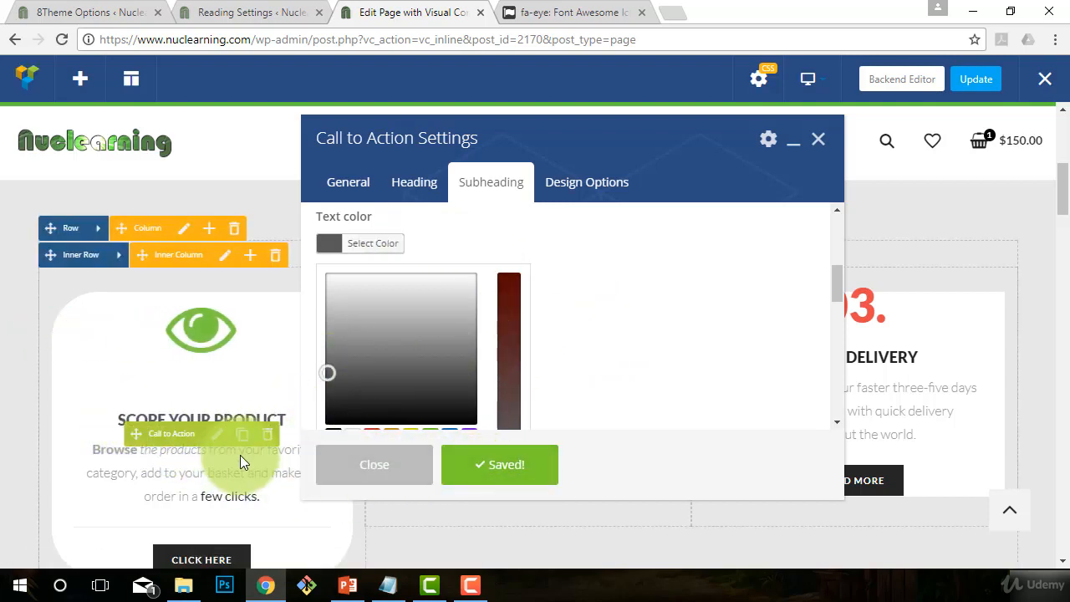
pyautogui.click(323, 383)
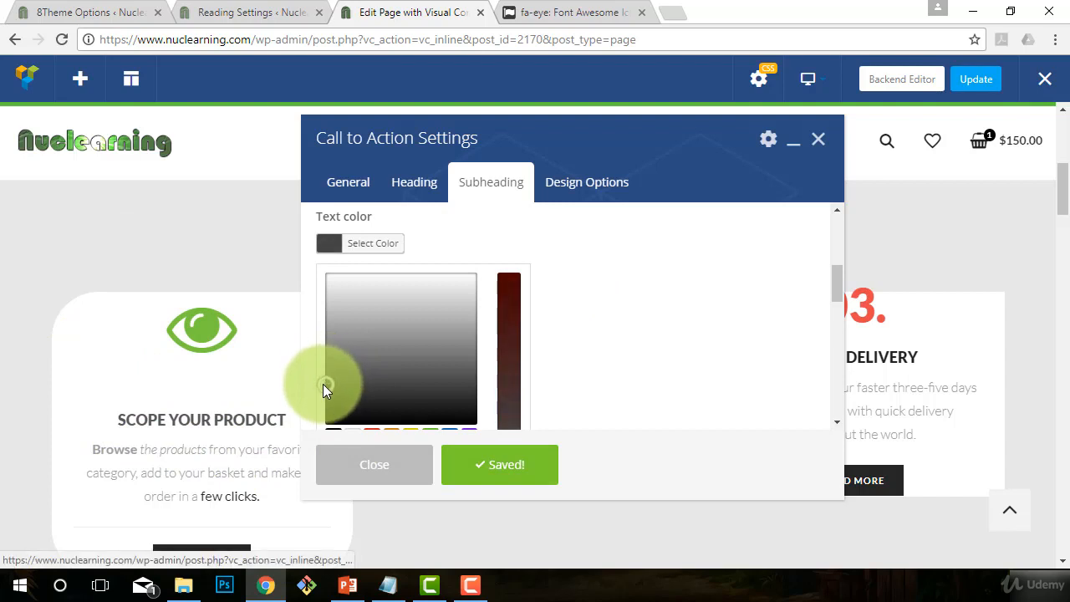
pyautogui.click(476, 466)
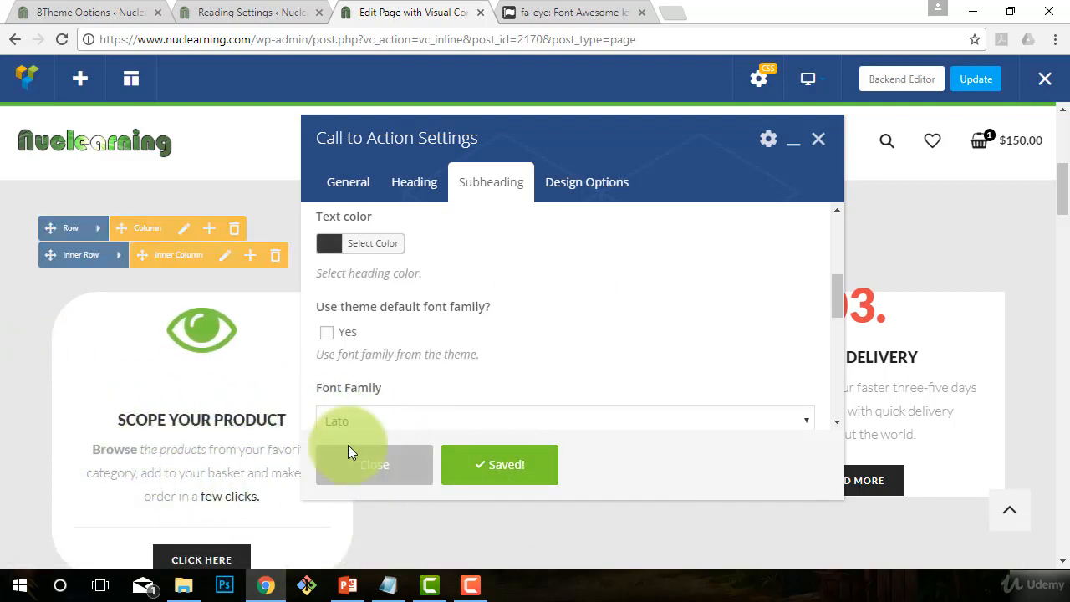
# Set the subheading's text color to #494949 and save the changes
pyautogui.click(344, 248)
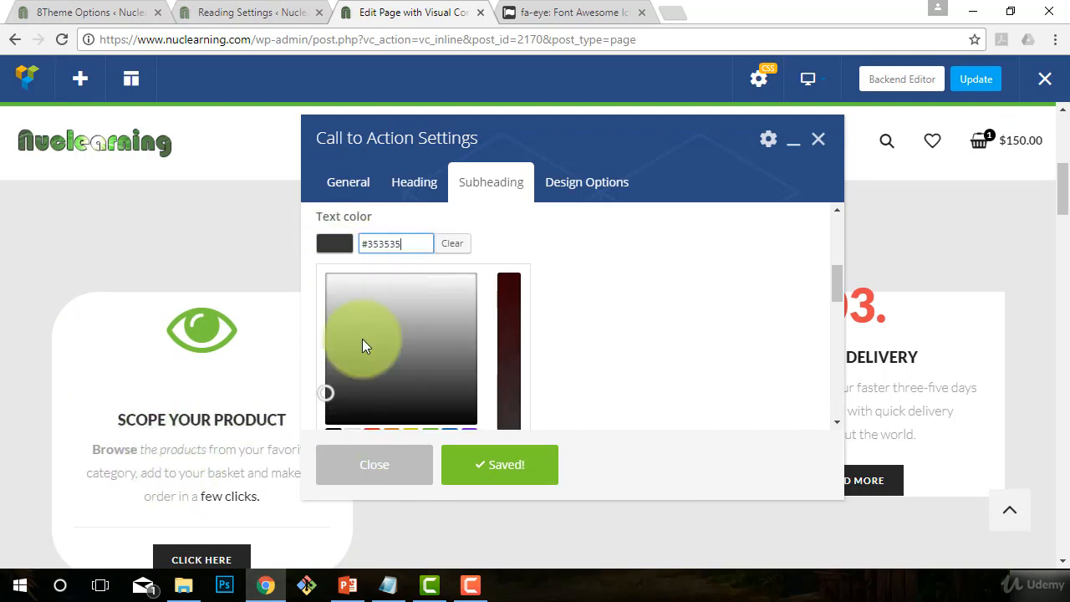
pyautogui.click(331, 383)
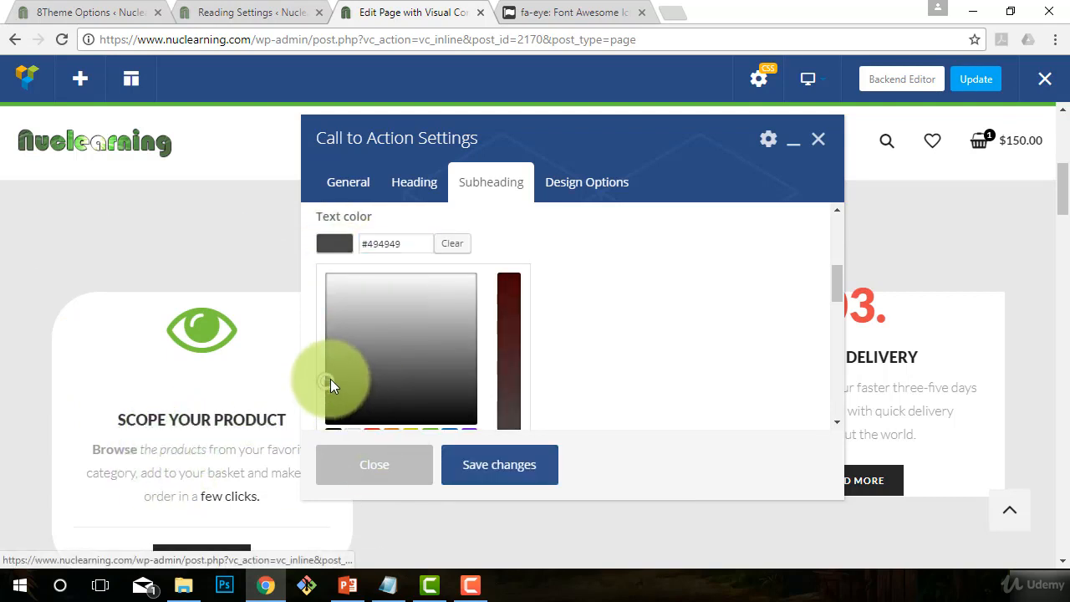
pyautogui.click(485, 473)
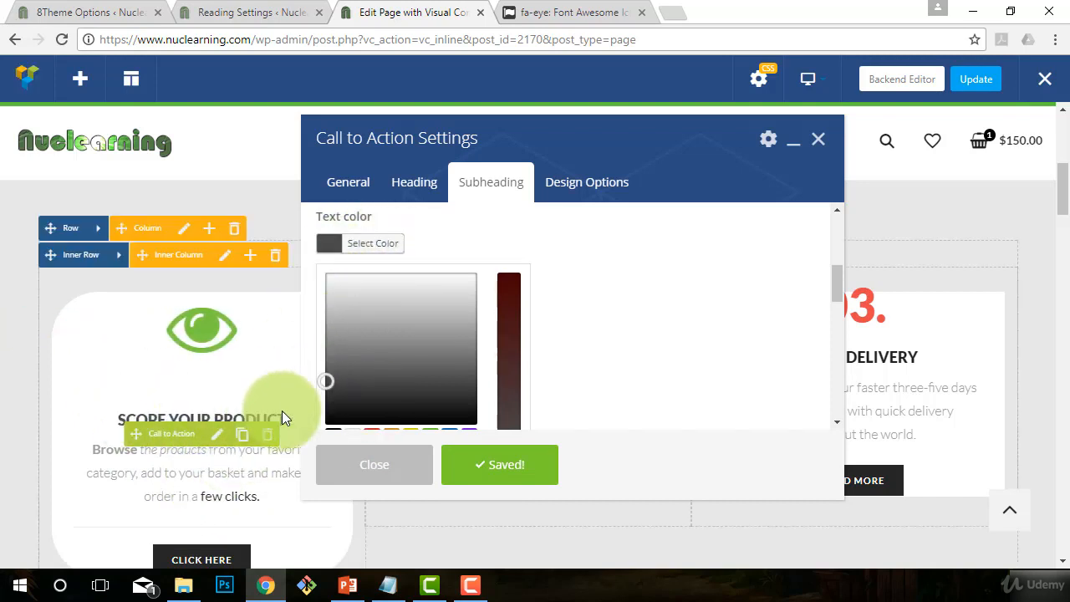
# Switch to a blank Notepad document and note "#78c93e - green color" on its first line
pyautogui.click(326, 243)
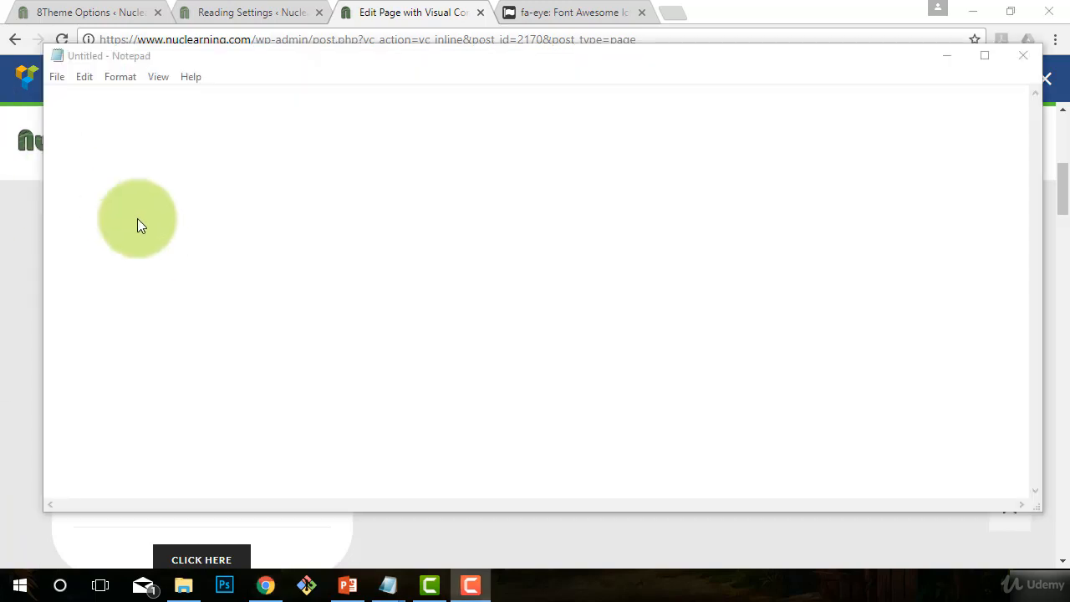
pyautogui.click(145, 157)
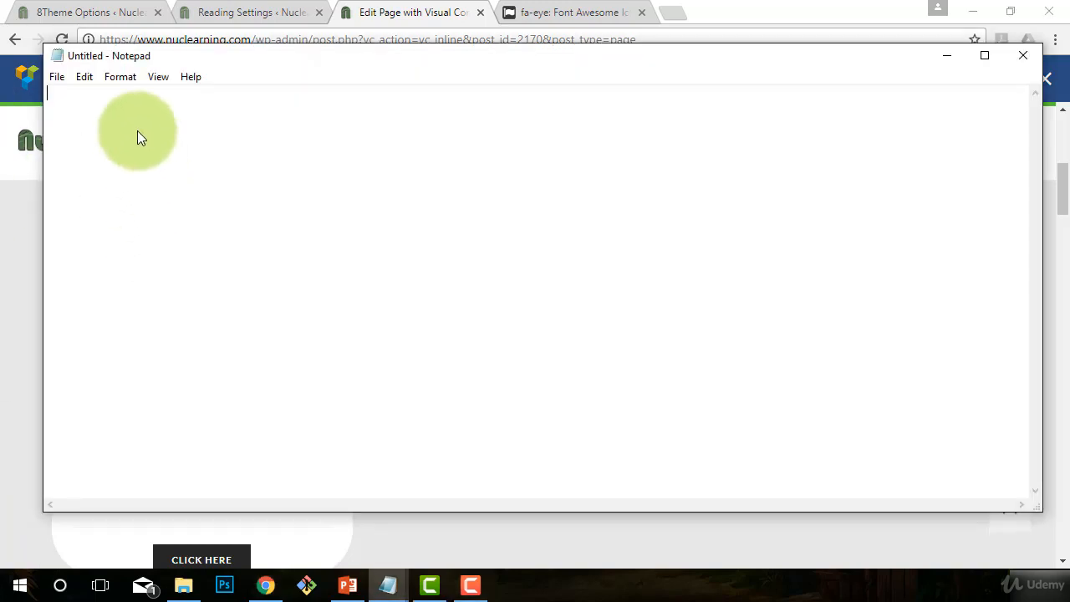
pyautogui.write('#78c93e')
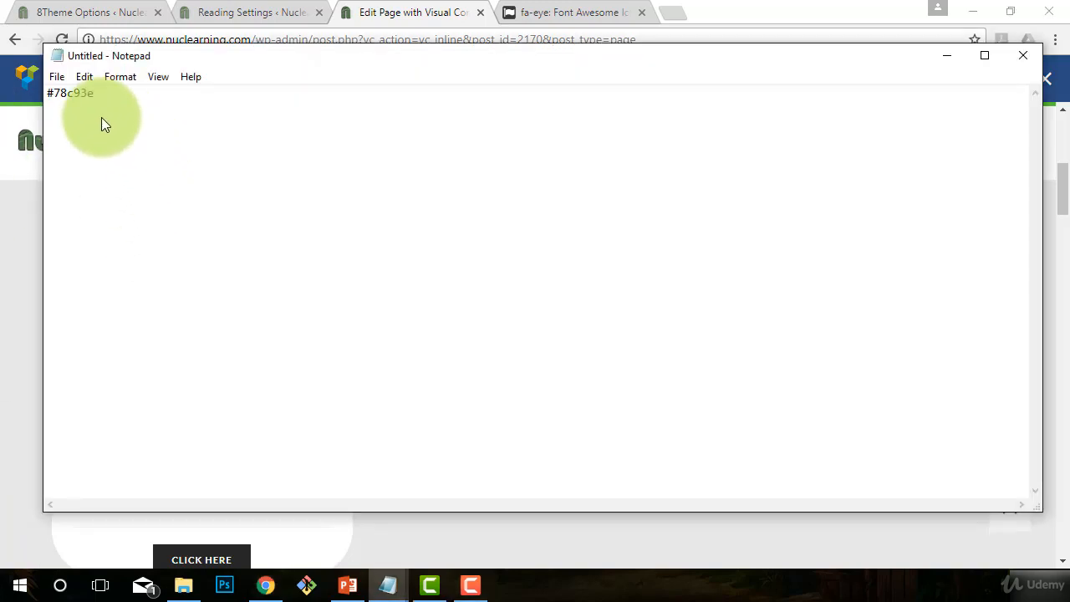
pyautogui.write('- green color')
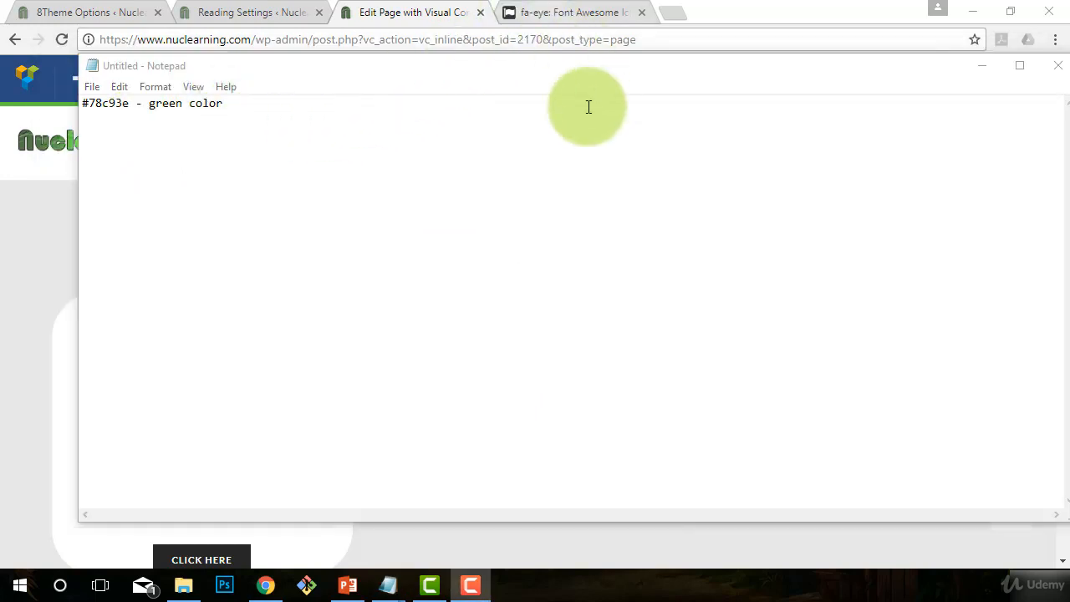
# Copy the subheading's text color code and note "#494949 - dark grey heading" on the second line of the Notepad document
pyautogui.click(415, 10)
pyautogui.click(395, 245)
pyautogui.moveTo(394, 246); pyautogui.dragTo(275, 236)
pyautogui.hotkey('ctrl', 'c')
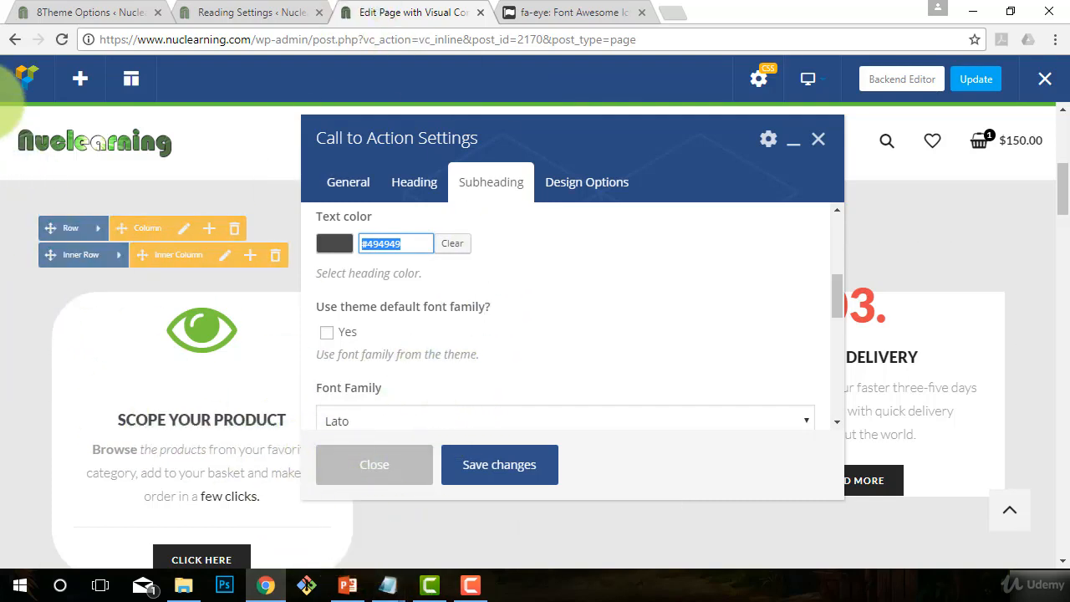
pyautogui.click(388, 586)
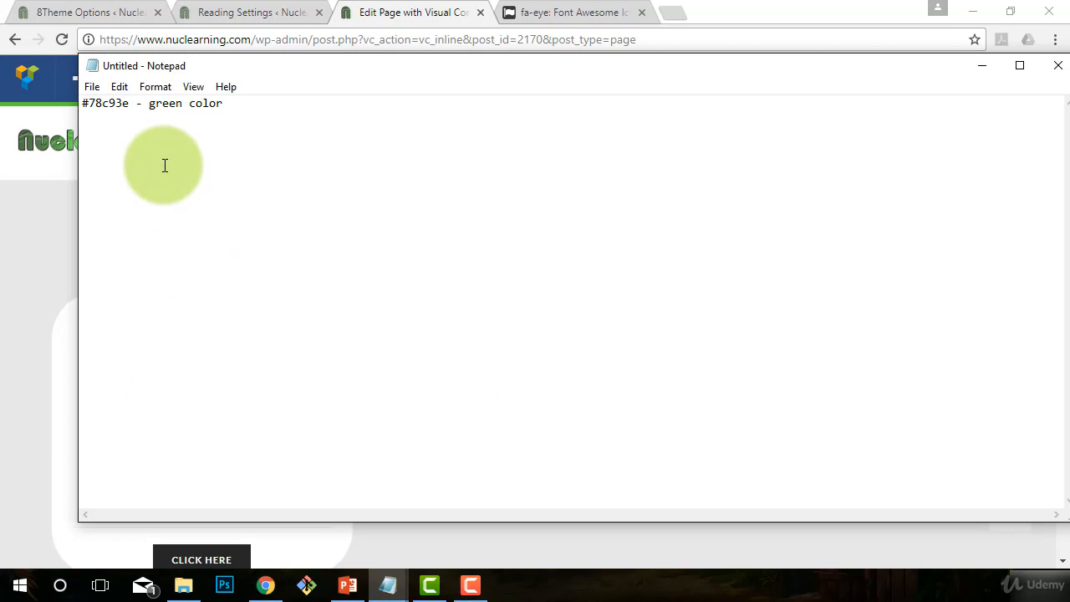
pyautogui.hotkey('ctrl', 'v')
pyautogui.write('- dark grey heading')
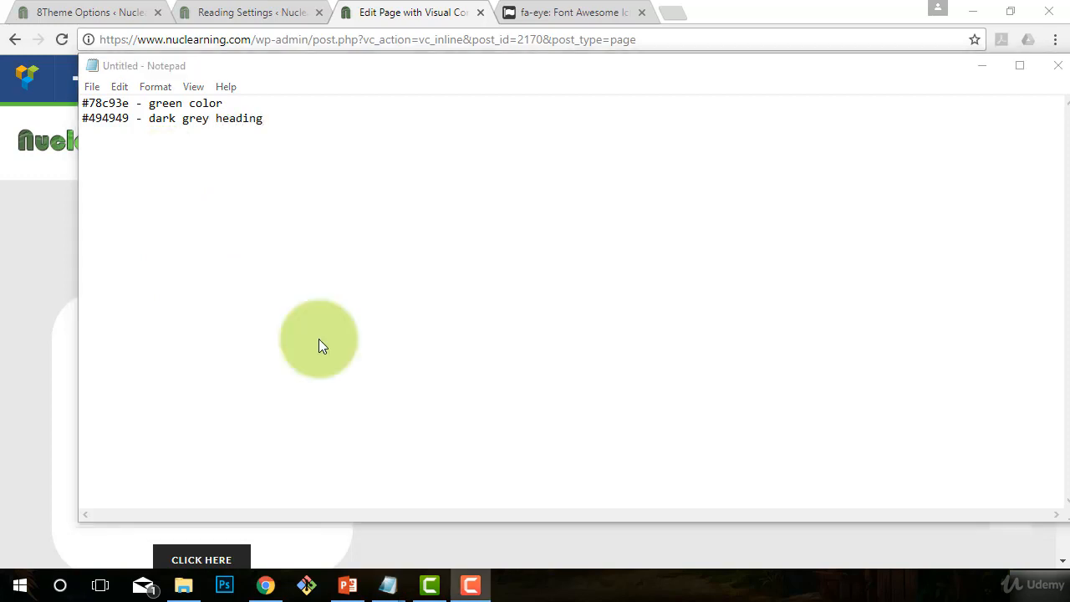
# Return to the page editor in the browser and review the subheading's font family and font style settings
pyautogui.click(411, 13)
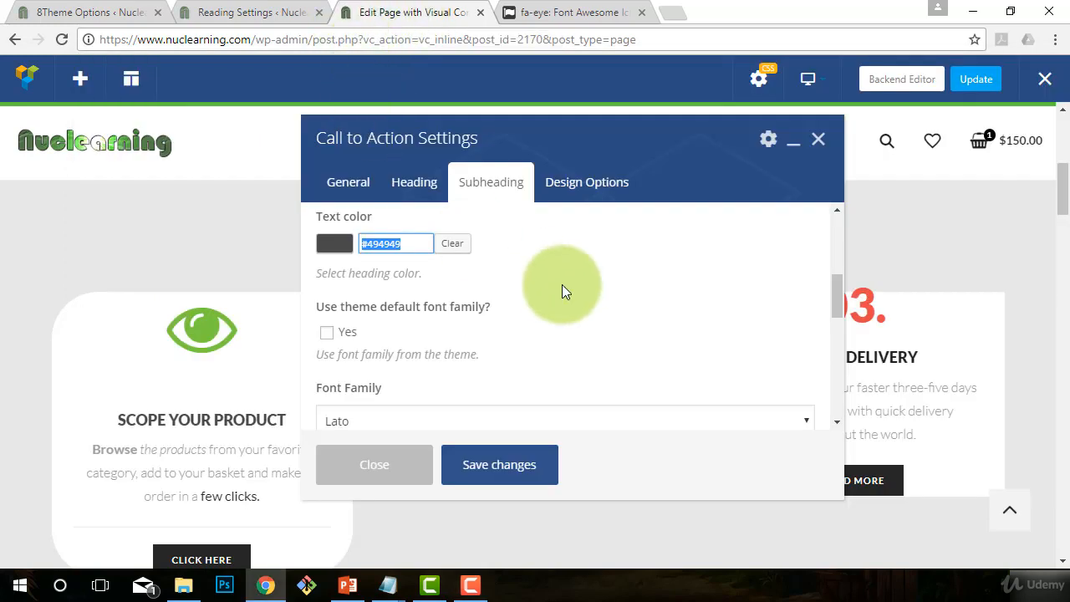
pyautogui.scroll(-1, 472, 309)
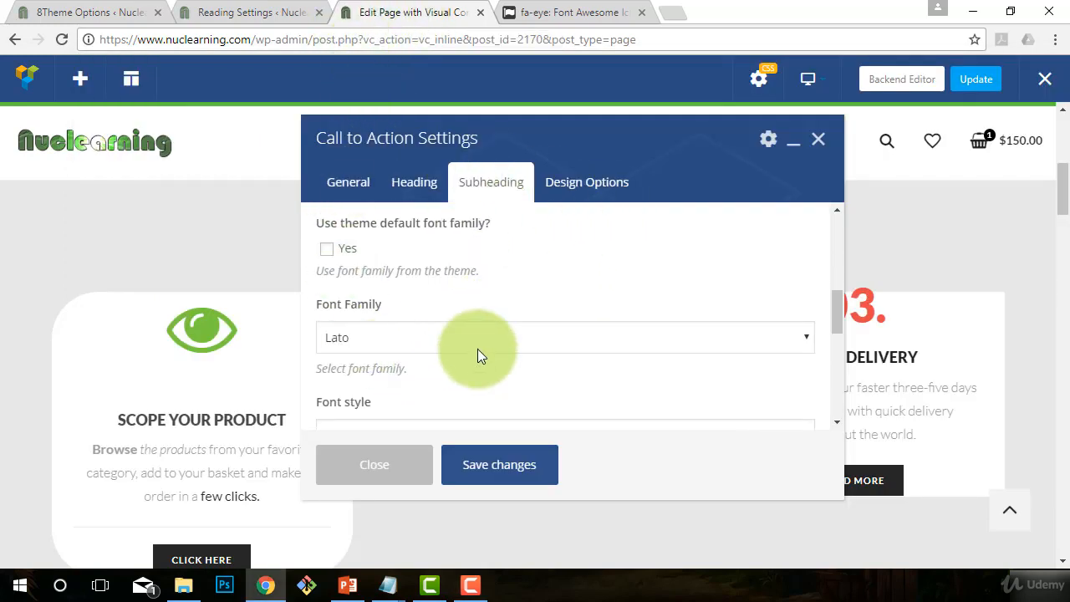
pyautogui.scroll(1, 477, 354)
pyautogui.scroll(-1, 339, 314)
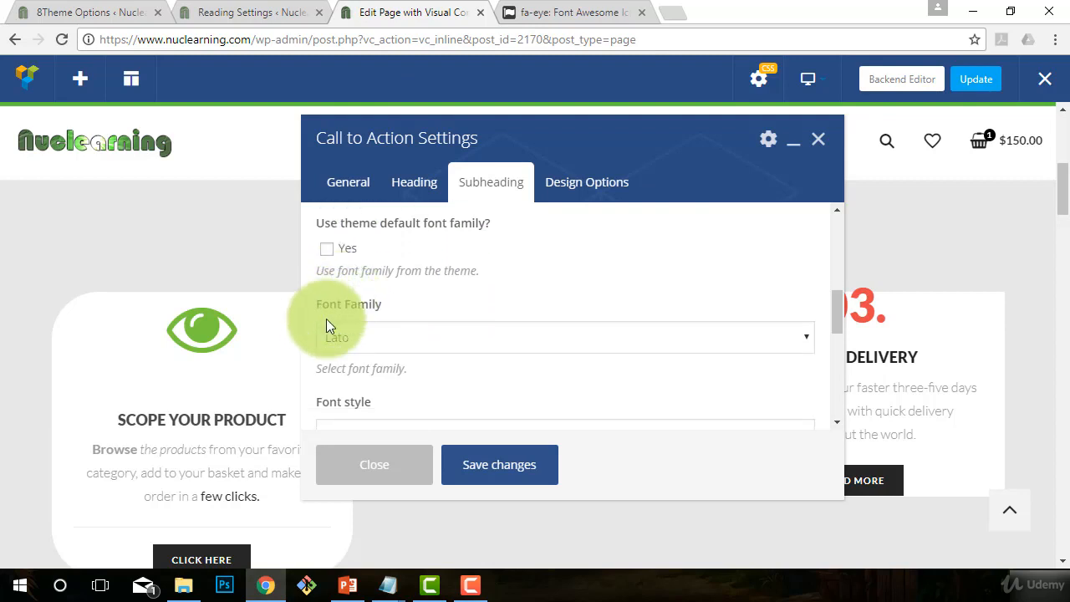
pyautogui.scroll(-3, 401, 296)
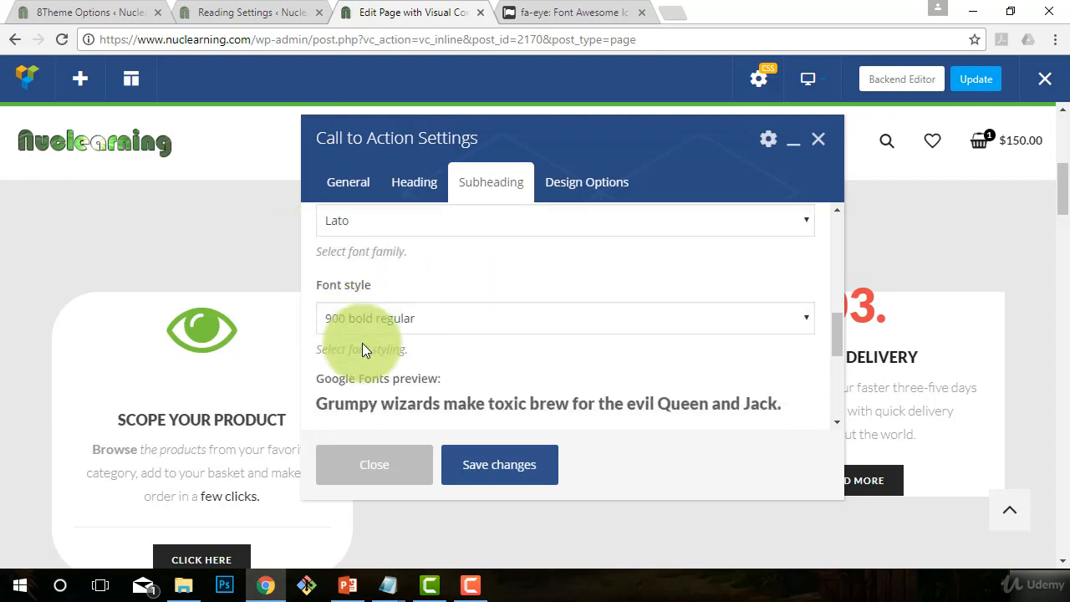
pyautogui.scroll(-1, 372, 291)
pyautogui.scroll(3, 442, 306)
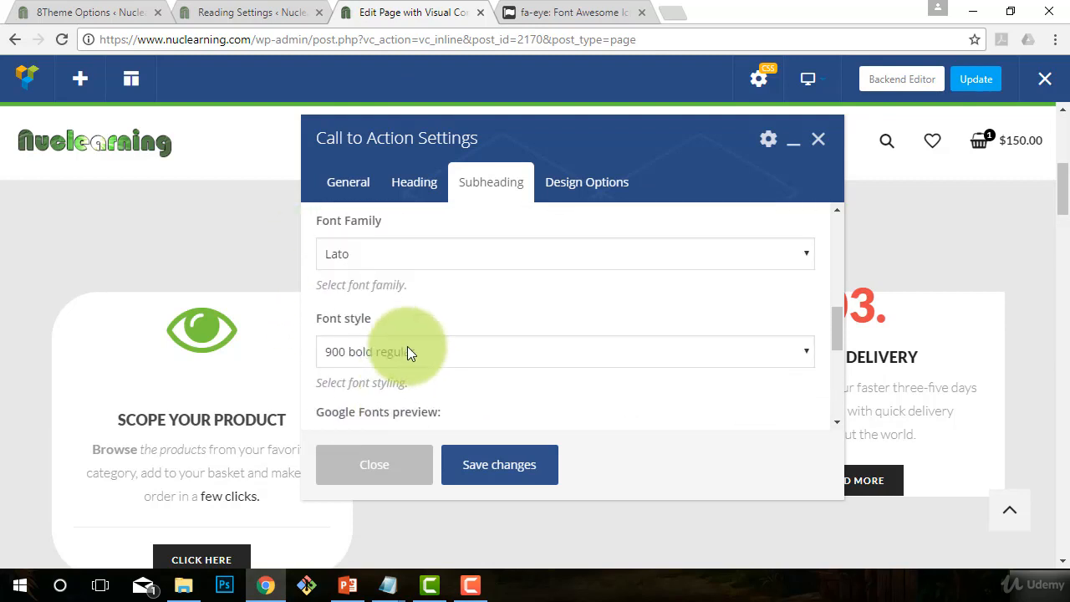
pyautogui.scroll(1, 408, 343)
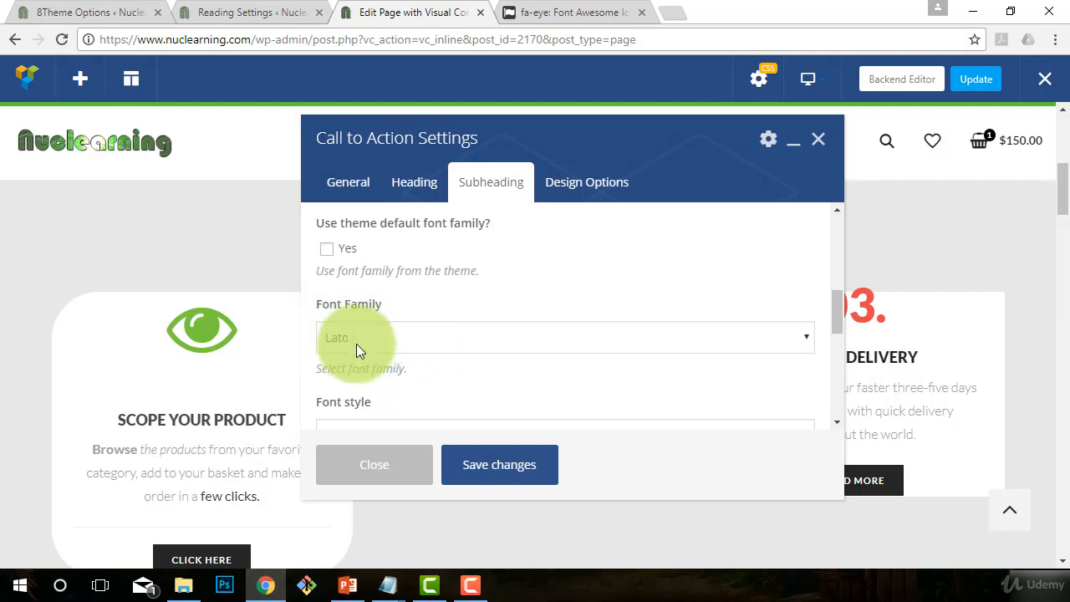
pyautogui.click(342, 338)
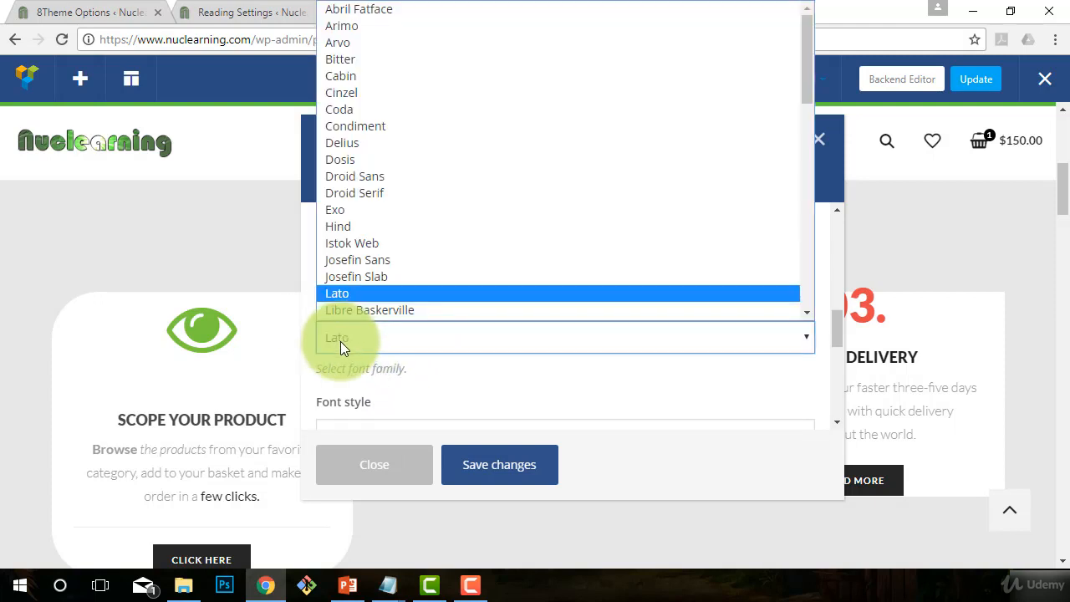
pyautogui.click(341, 362)
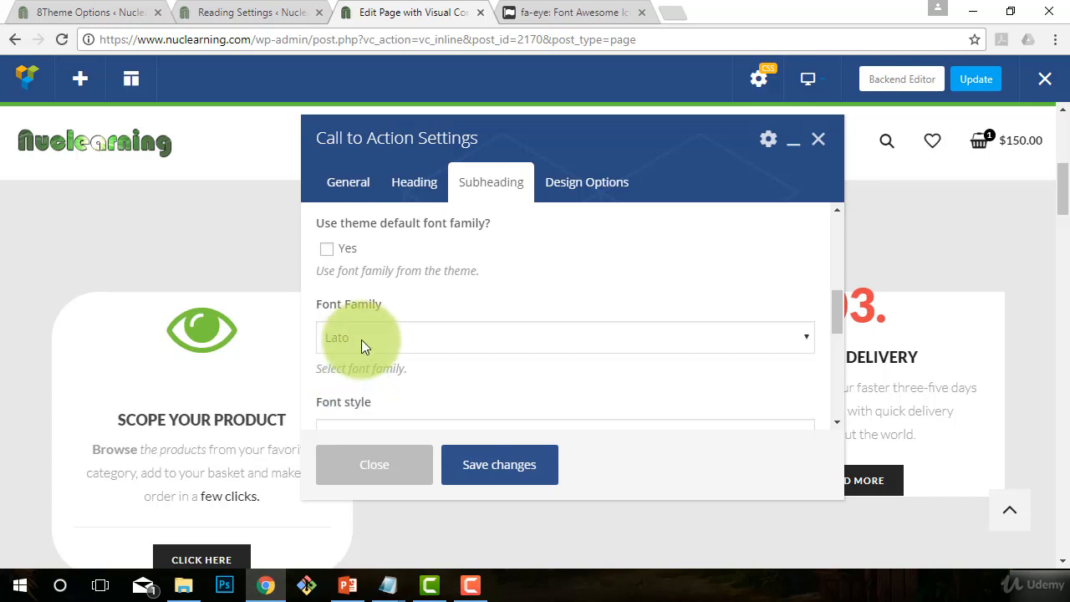
# Look through the whole list of font families available for the subheading, leaving the list without choosing one
pyautogui.click(362, 339)
pyautogui.scroll(-1, 395, 180)
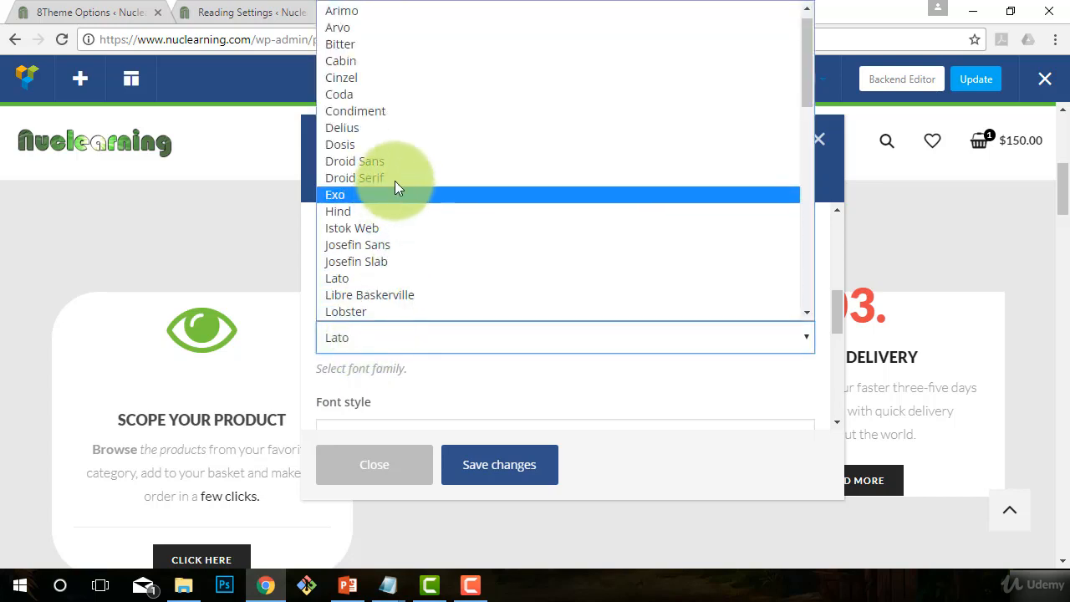
pyautogui.scroll(1, 427, 132)
pyautogui.scroll(-10, 428, 167)
pyautogui.scroll(10, 431, 173)
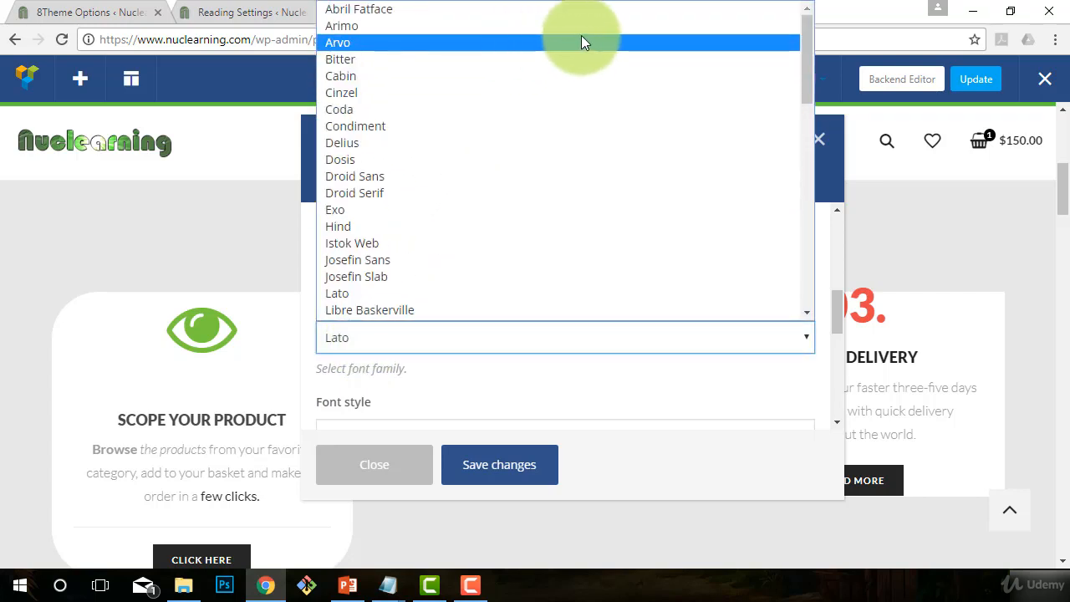
pyautogui.scroll(-1, 376, 251)
pyautogui.scroll(1, 418, 50)
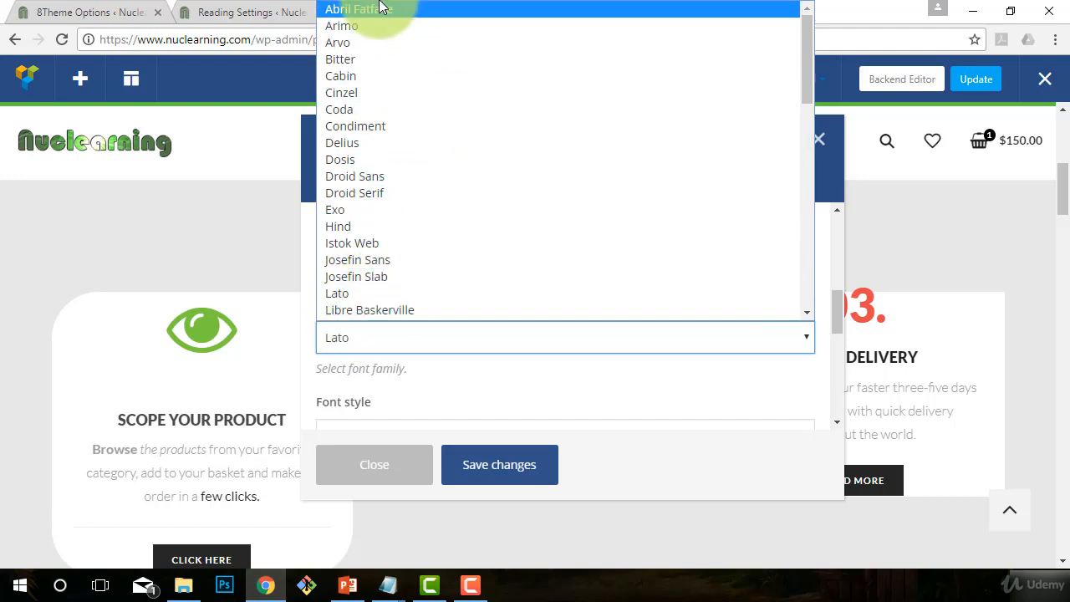
pyautogui.scroll(-7, 366, 47)
pyautogui.scroll(-3, 375, 109)
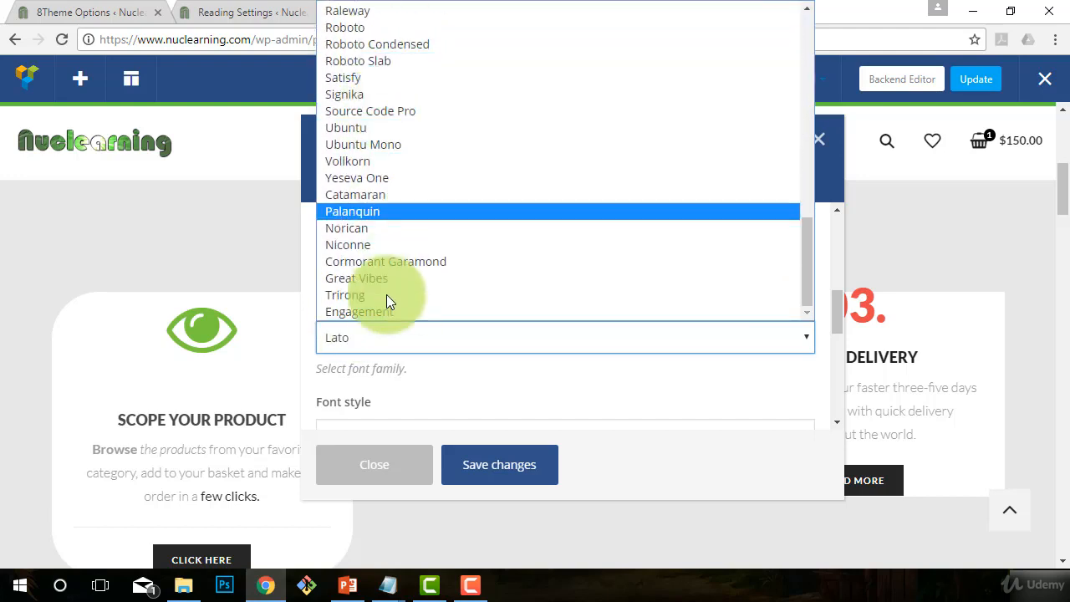
pyautogui.click(376, 366)
# Examine the subheading's font style and Google Fonts preview, and look over the font family choices again
pyautogui.scroll(-1, 378, 366)
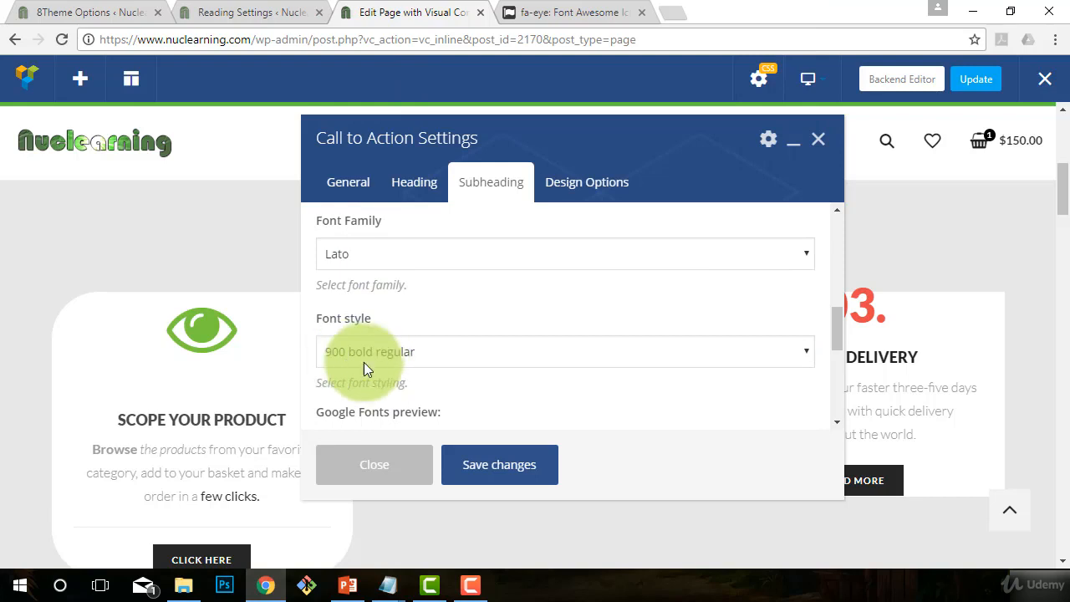
pyautogui.scroll(-1, 396, 356)
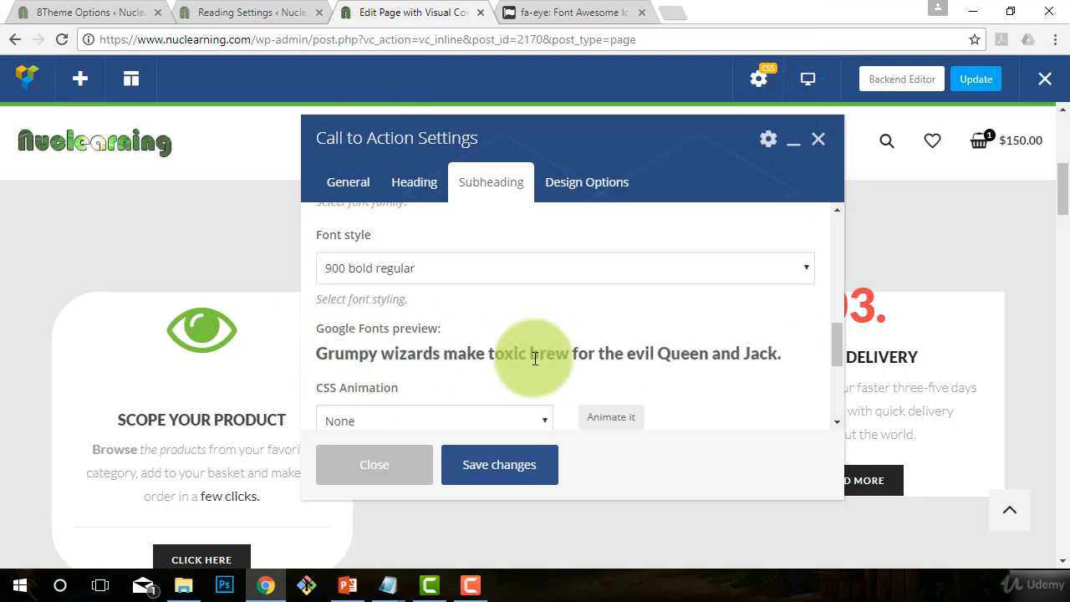
pyautogui.moveTo(321, 351); pyautogui.dragTo(544, 350)
pyautogui.scroll(1, 497, 364)
pyautogui.scroll(1, 497, 364)
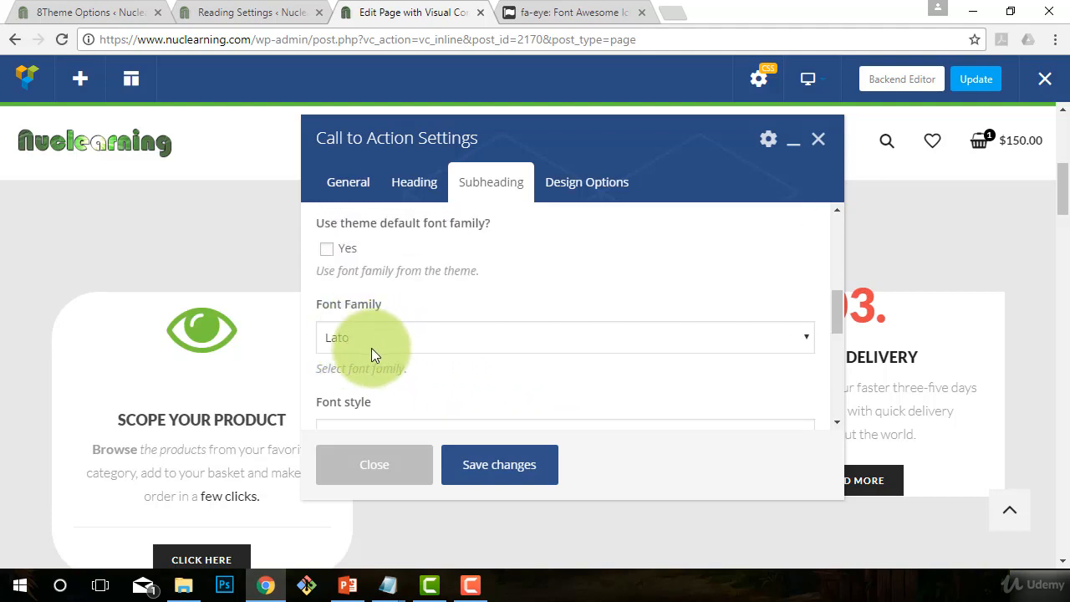
pyautogui.scroll(-1, 355, 345)
pyautogui.scroll(-1, 355, 345)
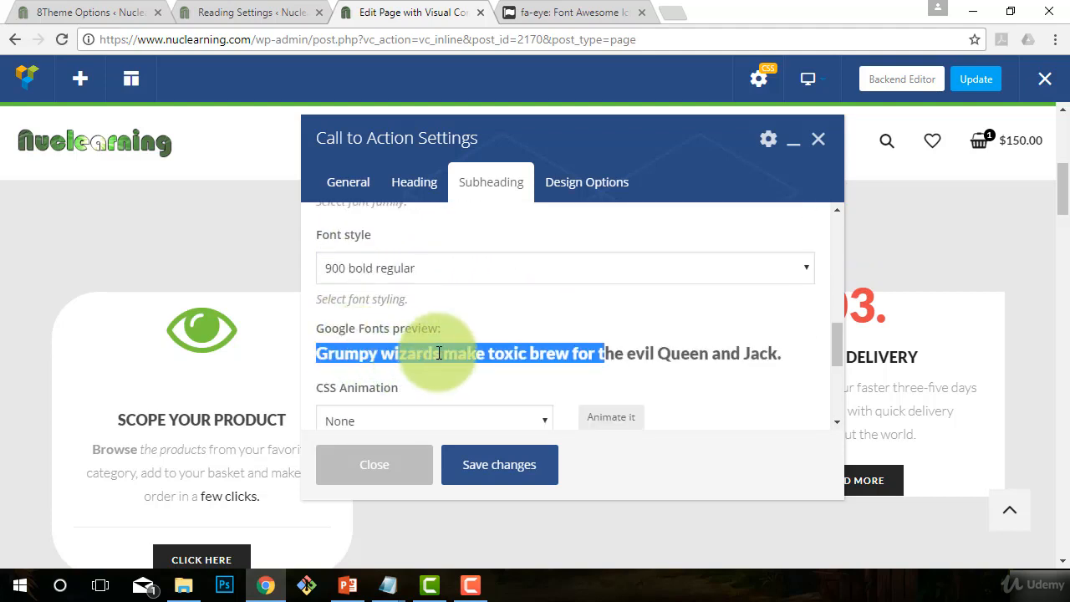
pyautogui.scroll(1, 442, 347)
pyautogui.scroll(1, 392, 326)
pyautogui.click(391, 344)
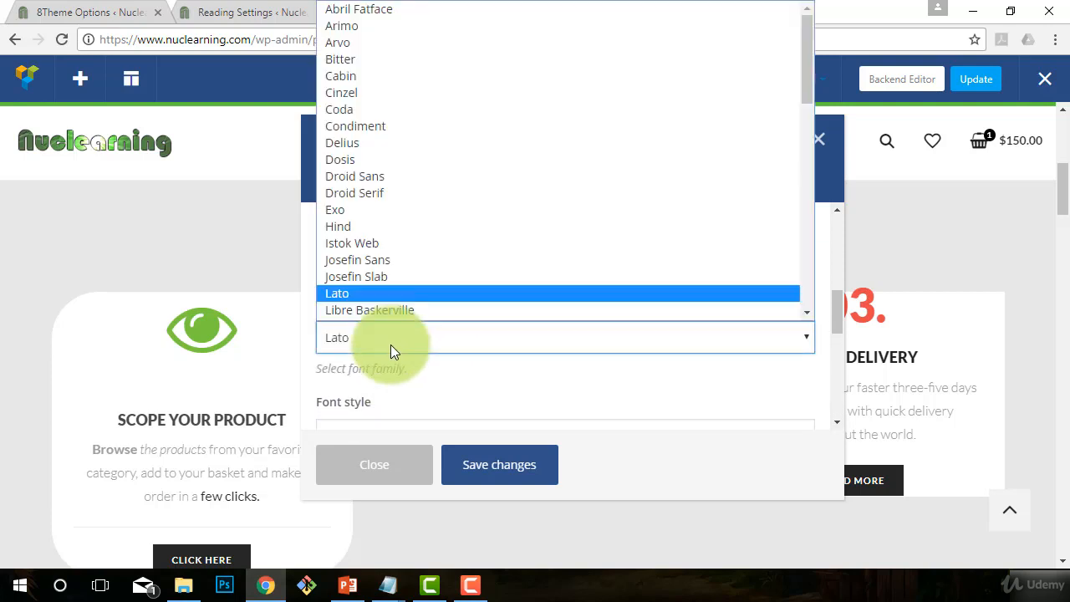
pyautogui.scroll(-4, 418, 239)
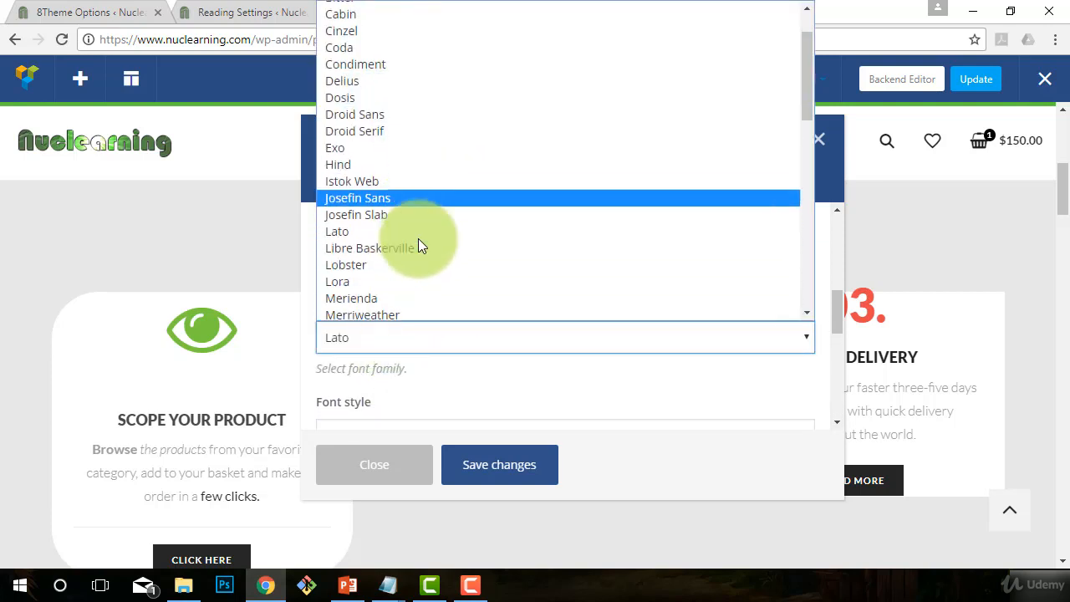
pyautogui.scroll(-3, 418, 243)
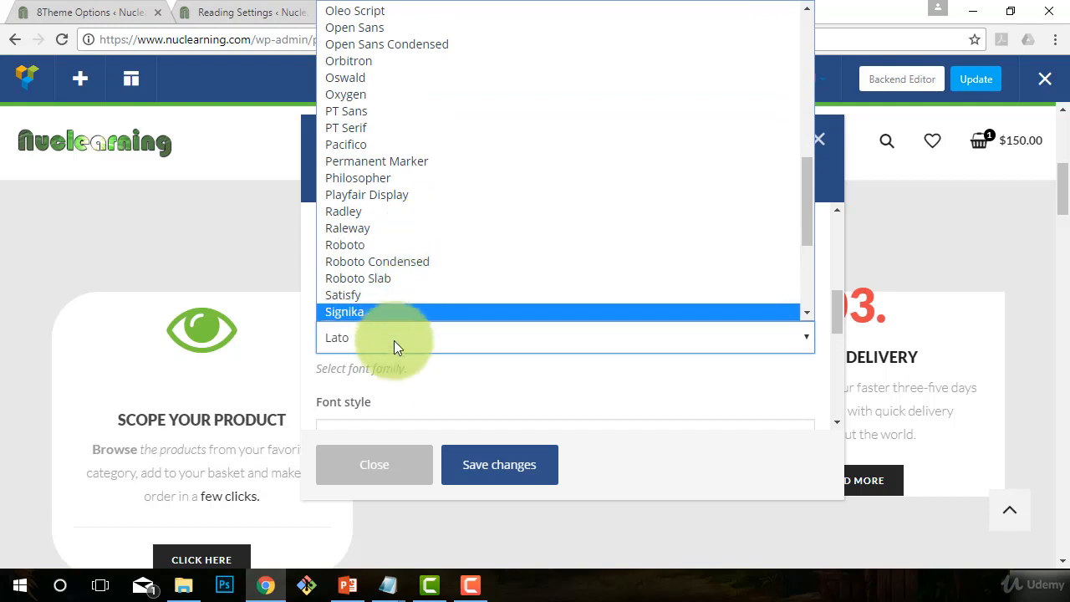
pyautogui.click(390, 368)
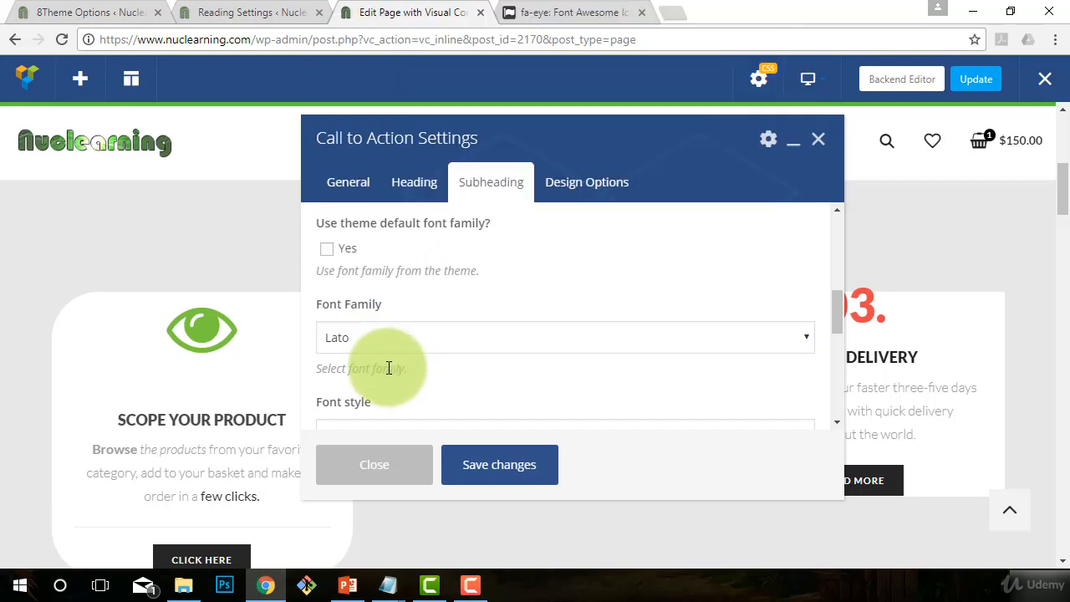
# Review the subheading's CSS animation, element ID and extra class name settings
pyautogui.scroll(-1, 388, 368)
pyautogui.scroll(-1, 406, 375)
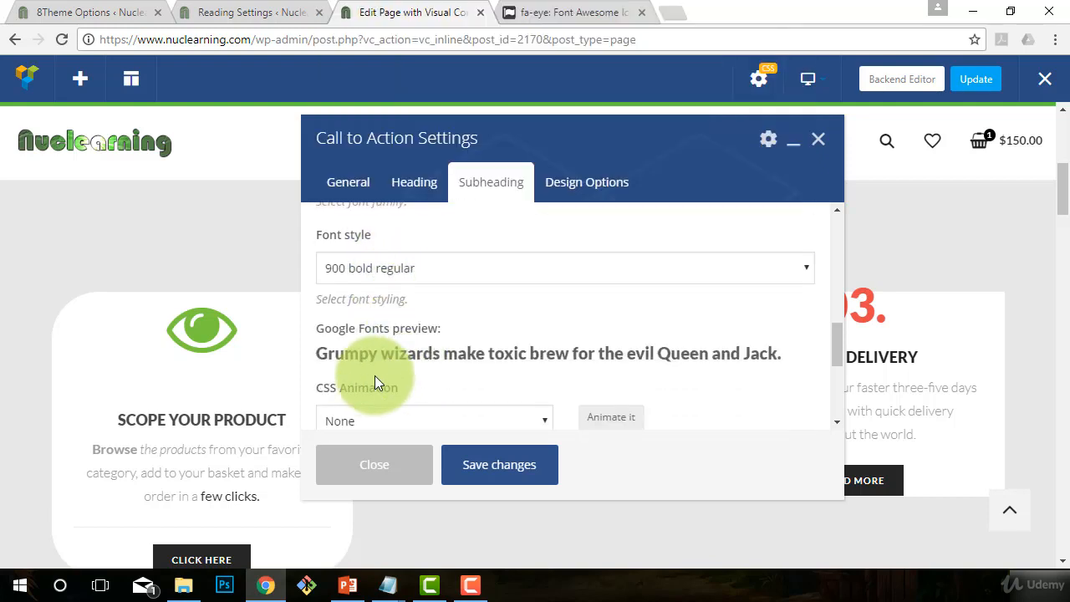
pyautogui.scroll(-2, 380, 375)
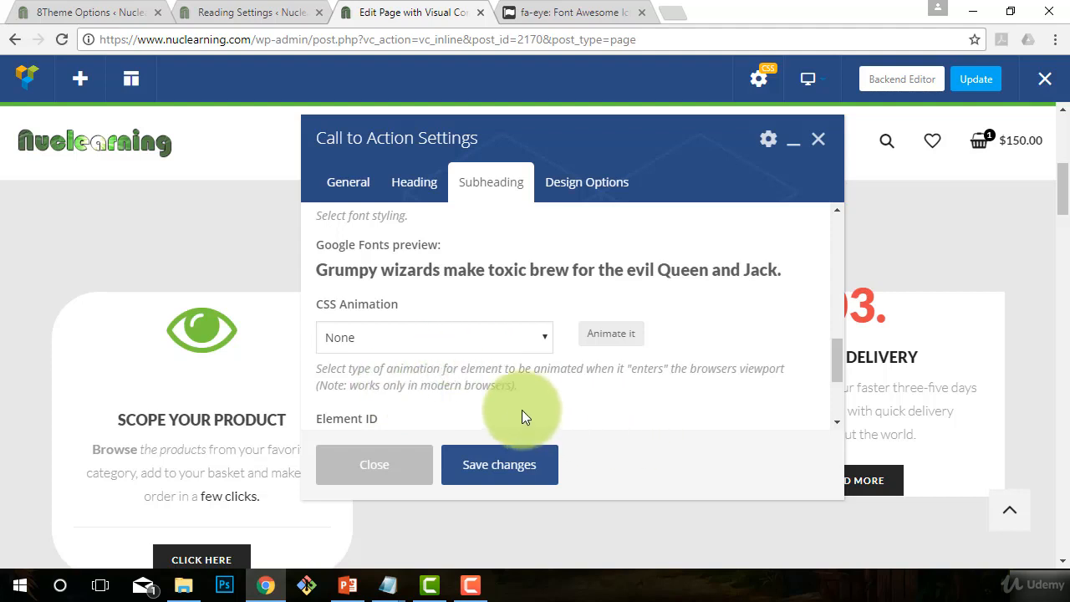
pyautogui.scroll(-3, 418, 381)
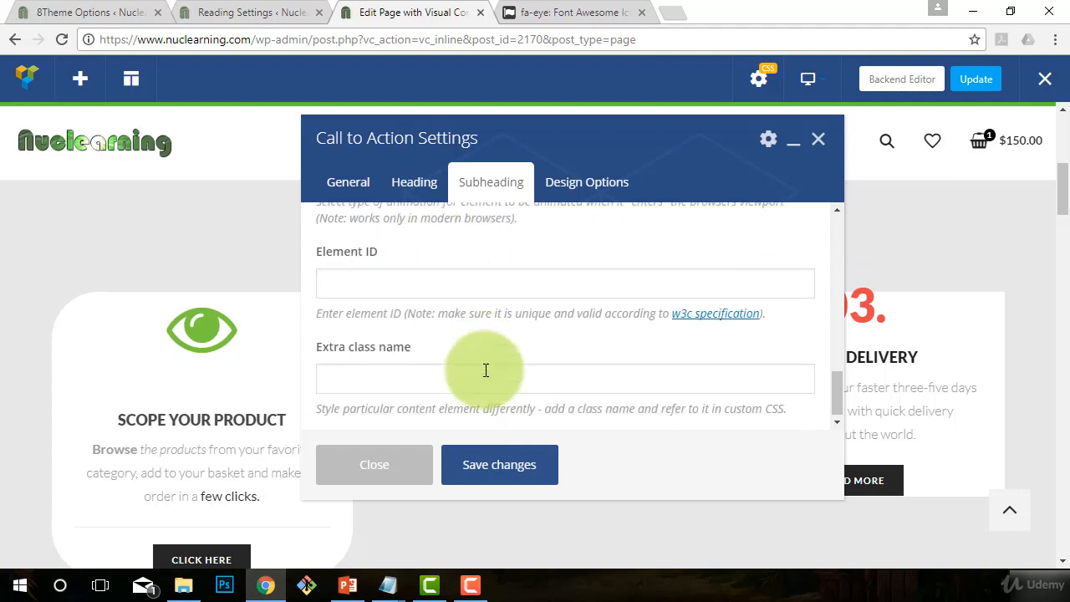
pyautogui.scroll(3, 485, 371)
# Review the call-to-action block's design options, including the CSS box's margin, border and padding values, the border style and radius, and the background
pyautogui.click(573, 179)
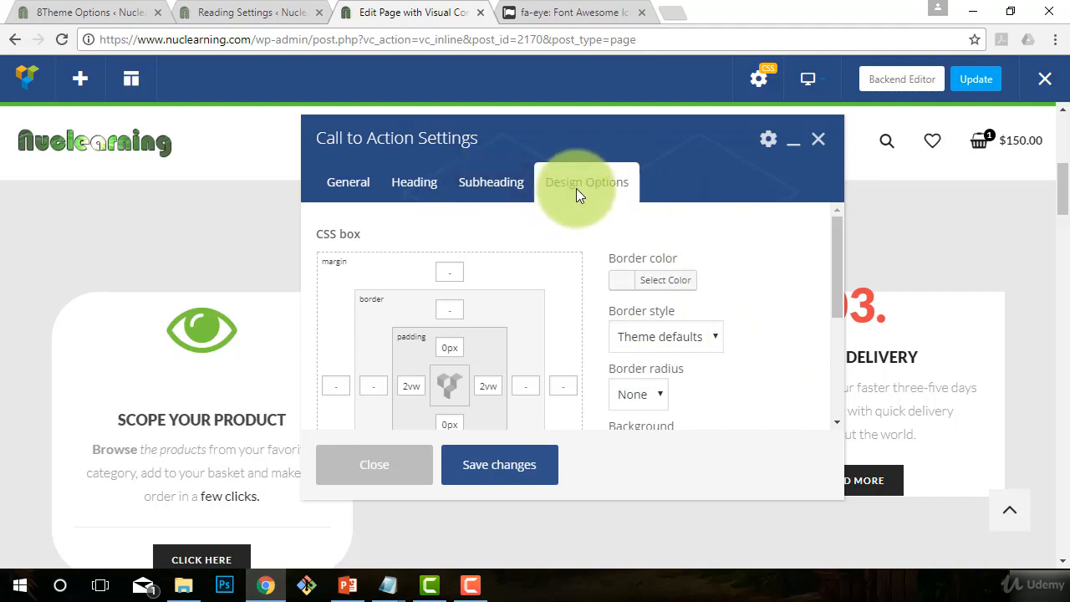
pyautogui.scroll(-2, 747, 321)
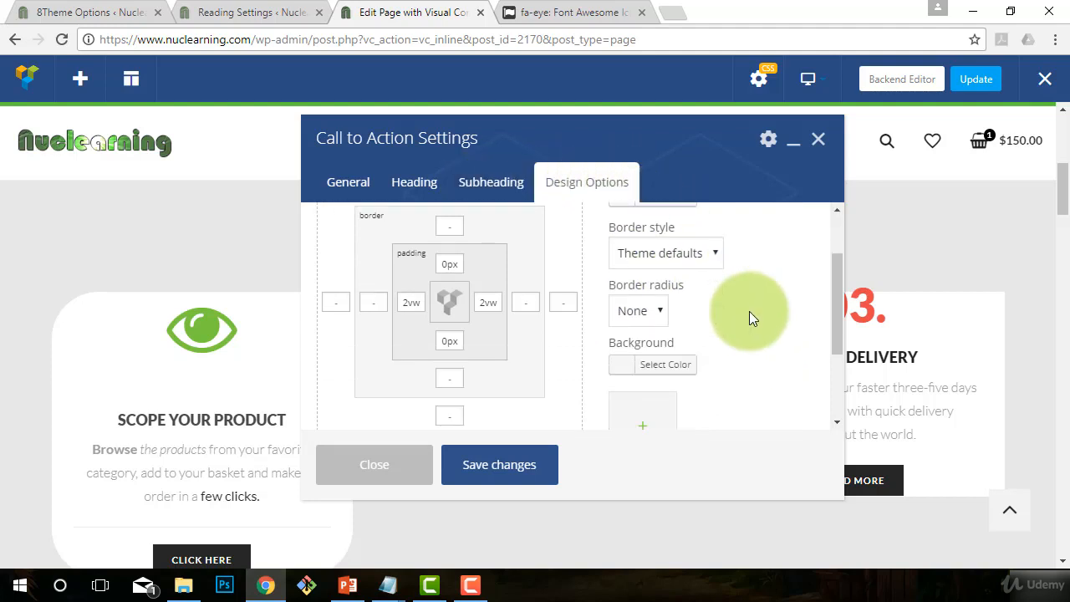
pyautogui.scroll(2, 711, 328)
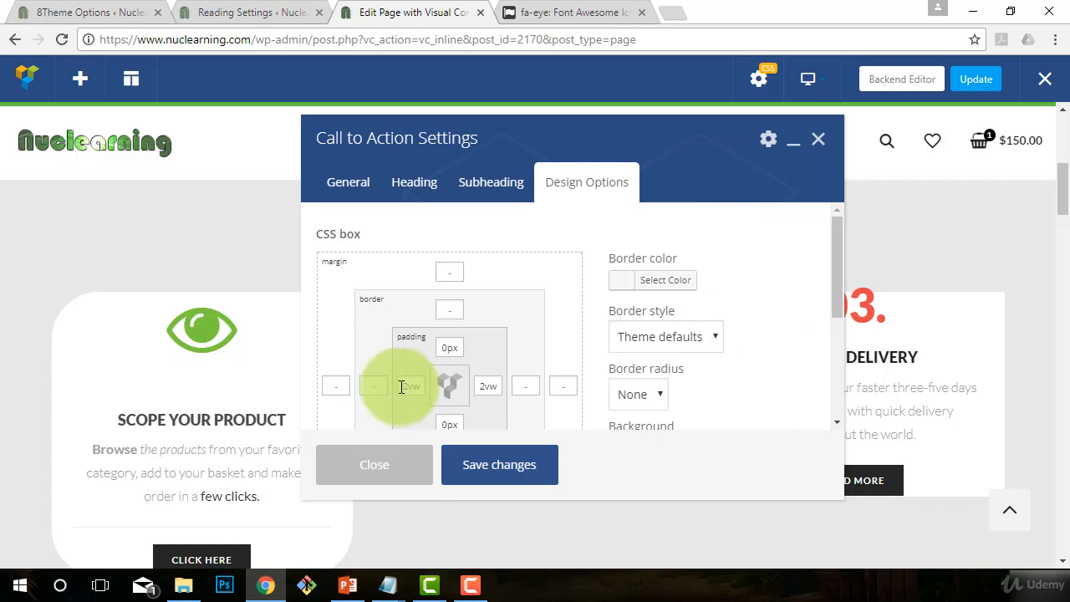
pyautogui.scroll(-2, 442, 401)
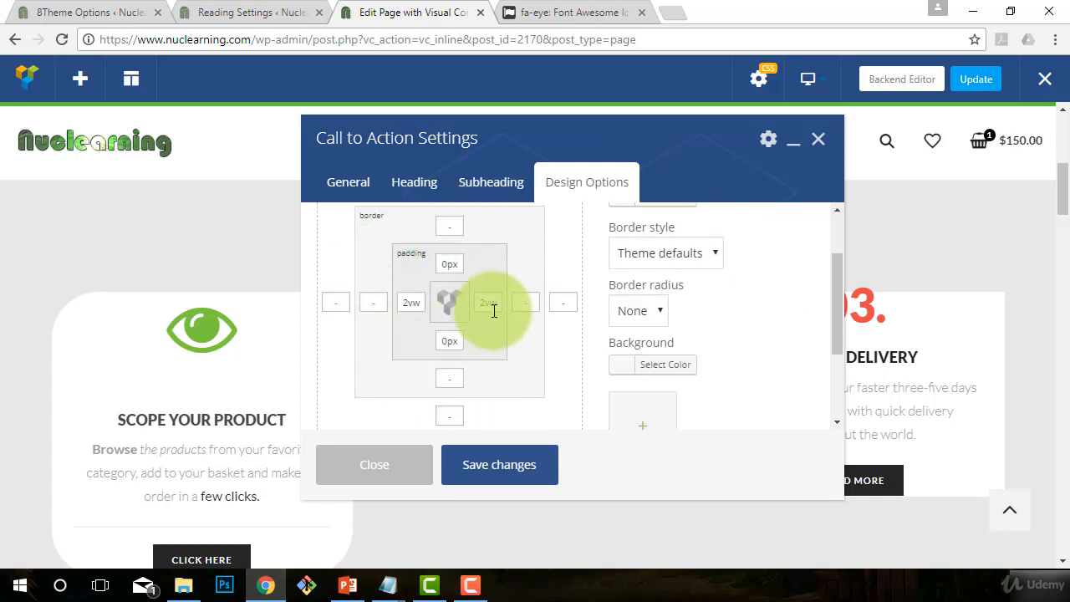
pyautogui.scroll(2, 428, 289)
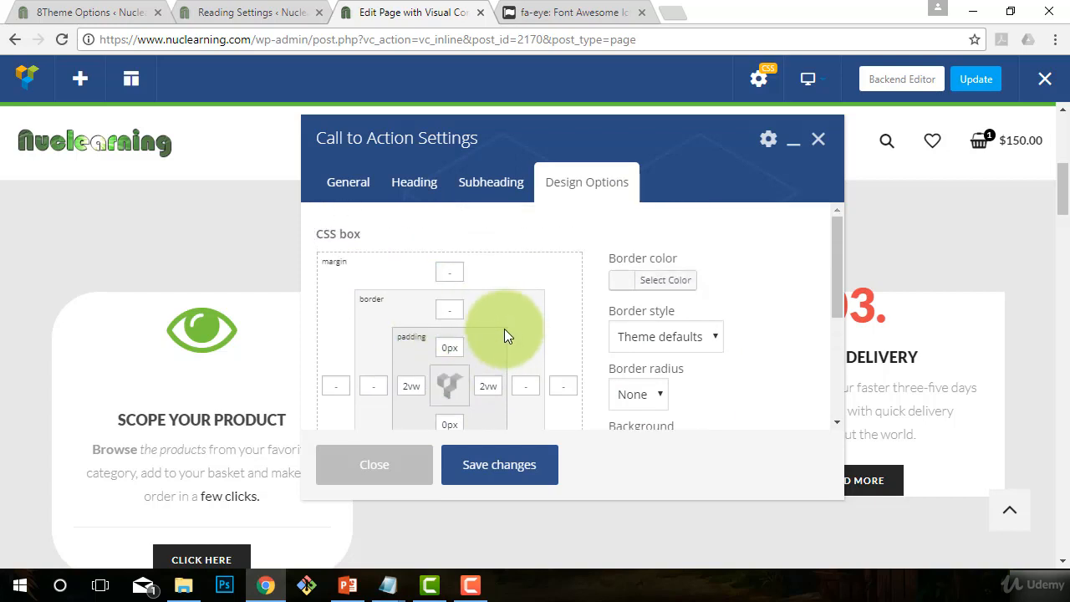
pyautogui.scroll(-2, 504, 336)
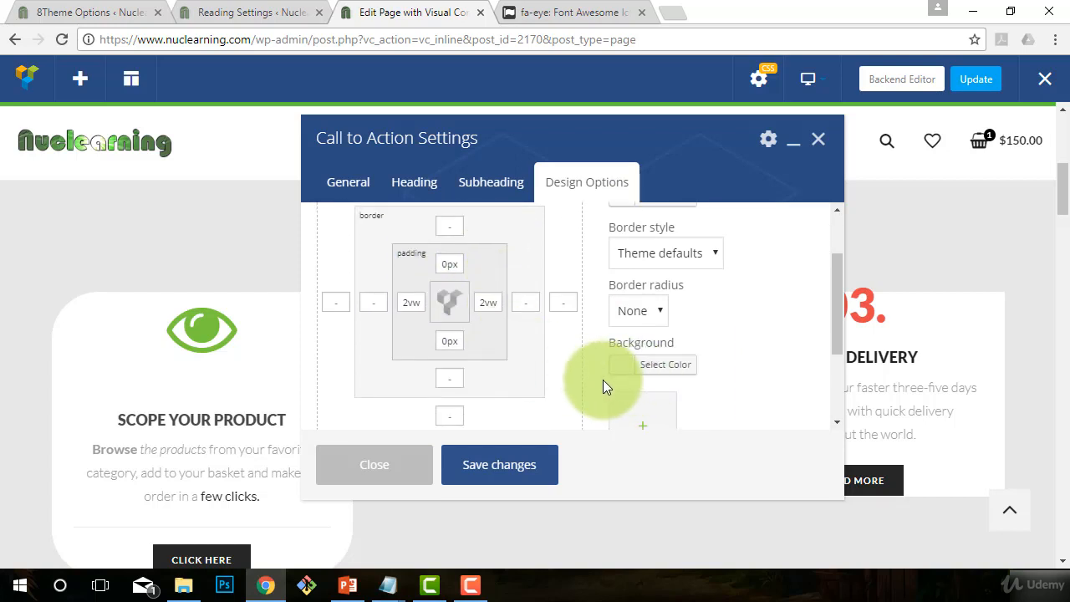
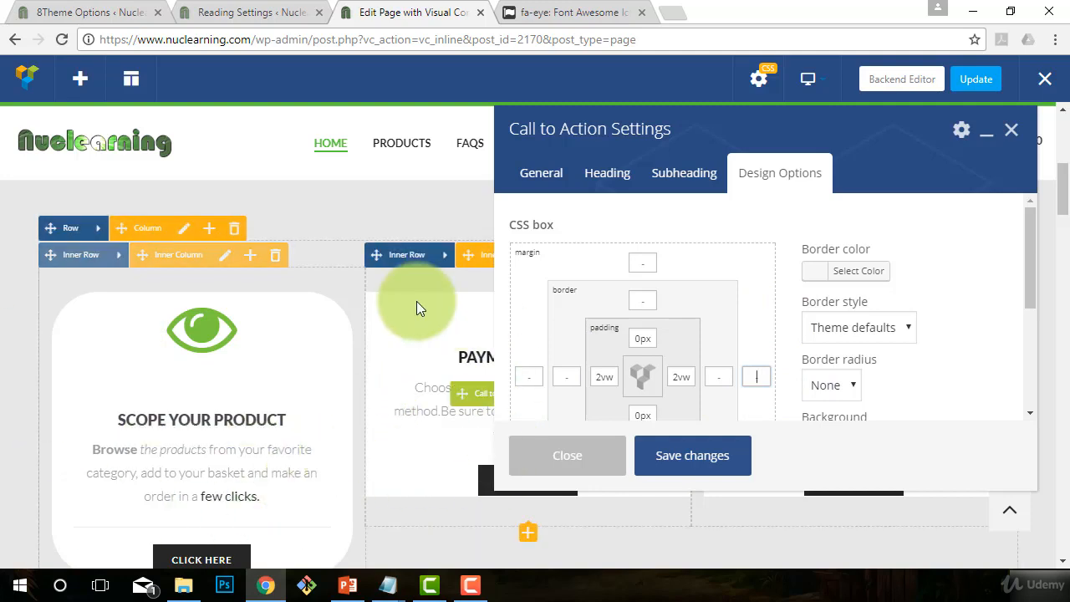
pyautogui.scroll(-1, 656, 345)
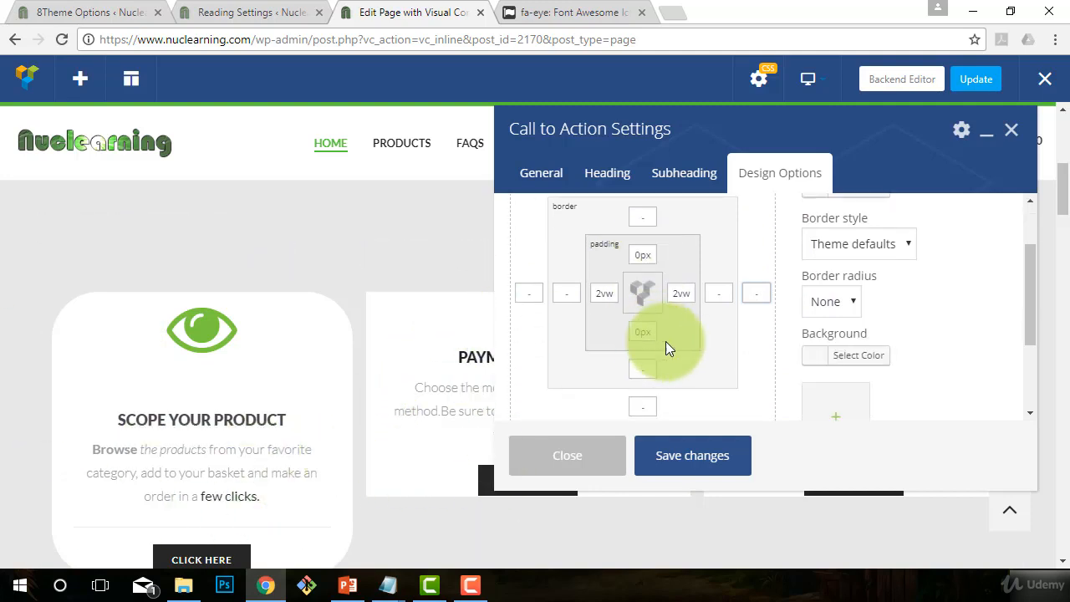
pyautogui.click(685, 299)
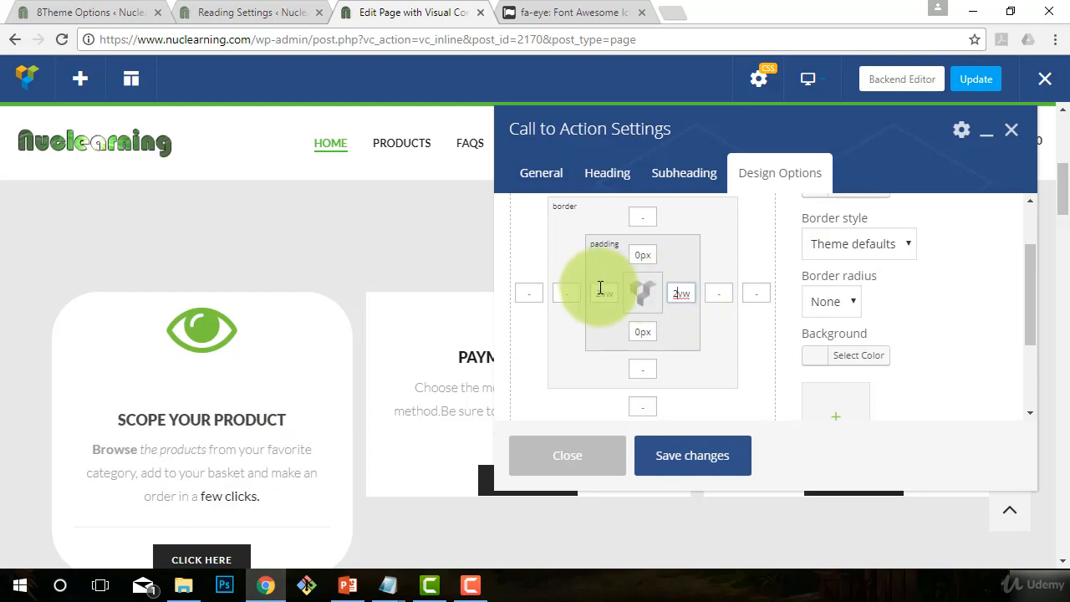
# Set the bottom padding in the call-to-action block's CSS box to 1vw
pyautogui.click(642, 330)
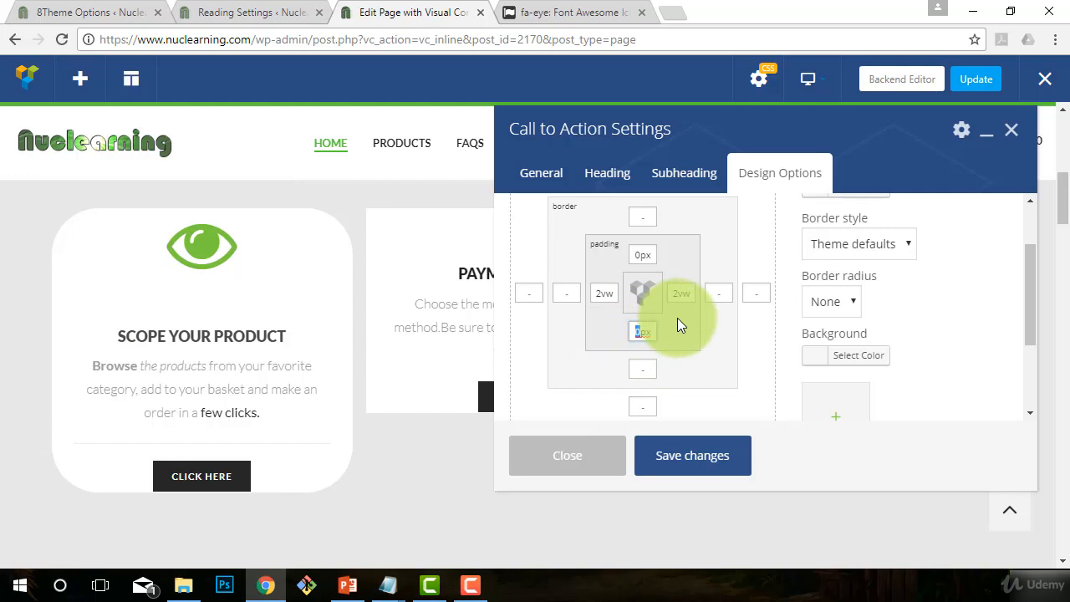
pyautogui.doubleClick(696, 292)
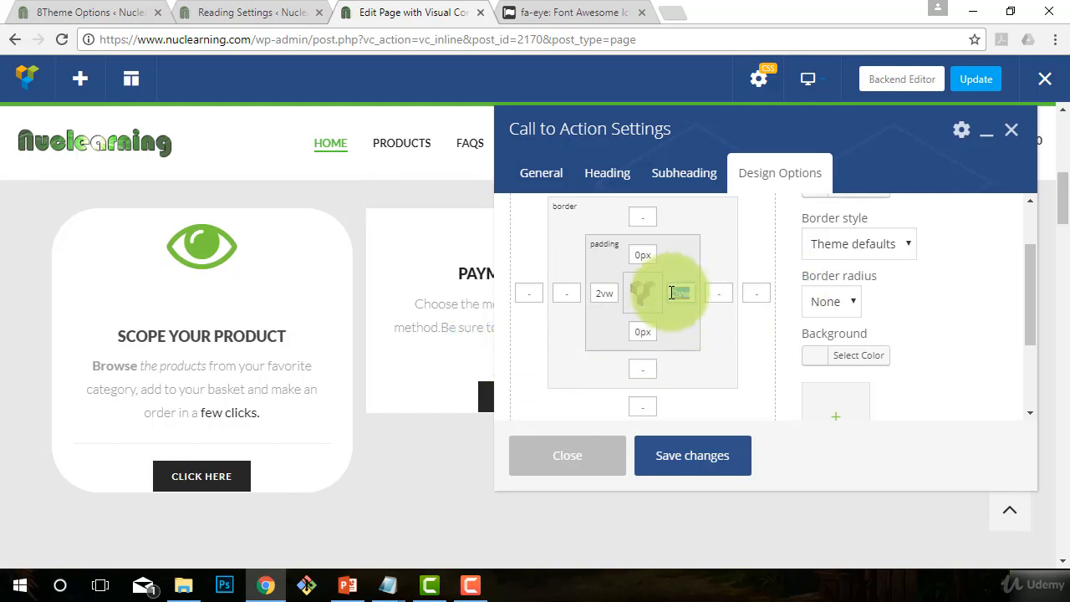
pyautogui.hotkey('ctrl', 'c')
pyautogui.doubleClick(638, 333)
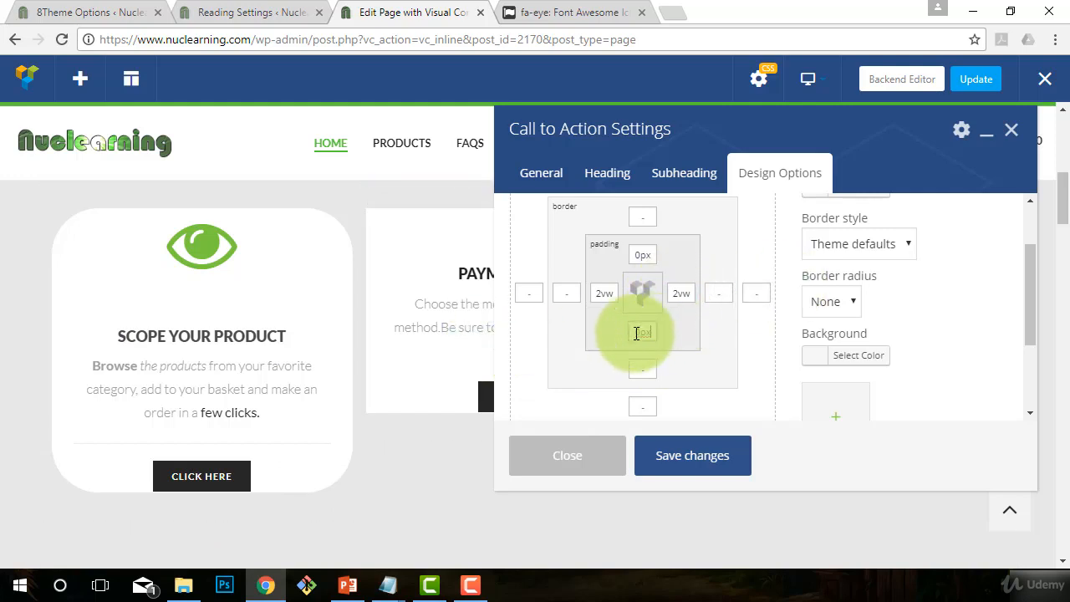
pyautogui.hotkey('ctrl', 'v')
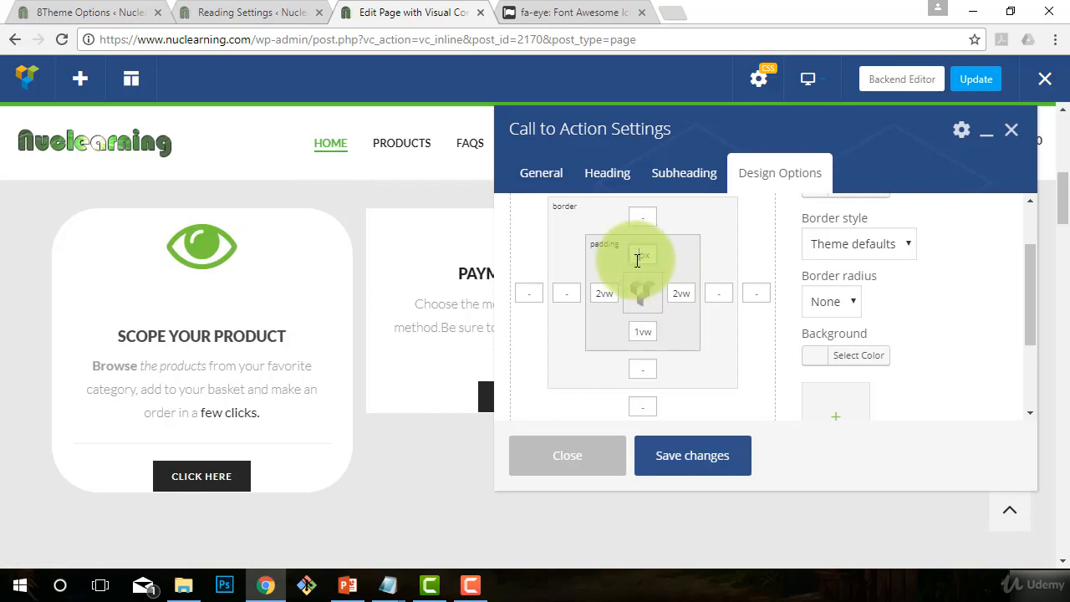
# Try a top padding of -1vw on the call-to-action block and save the changes to preview it
pyautogui.write('-1')
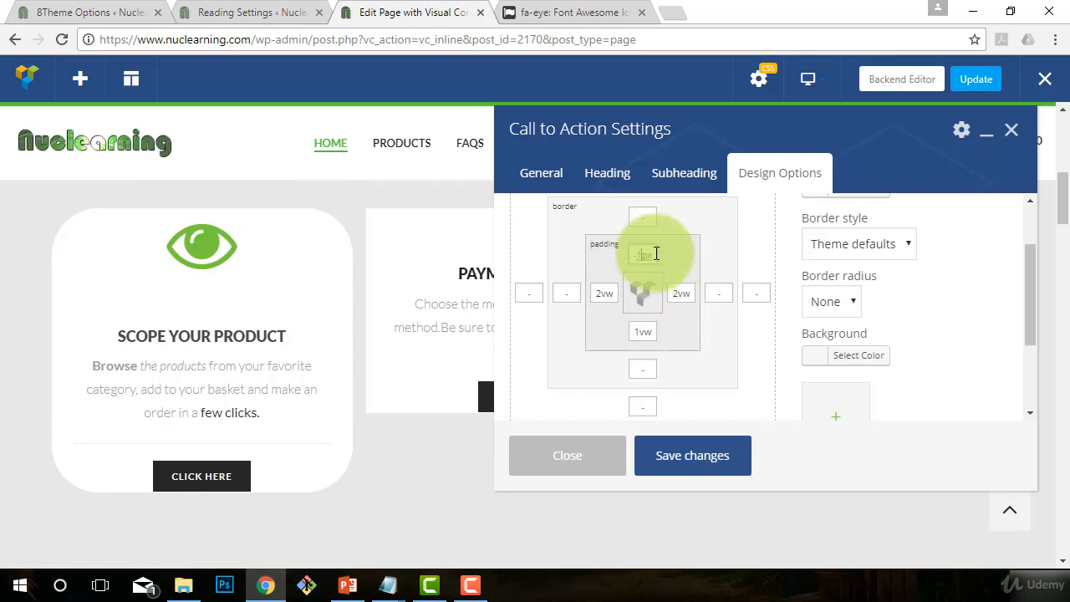
pyautogui.moveTo(657, 254); pyautogui.dragTo(643, 253)
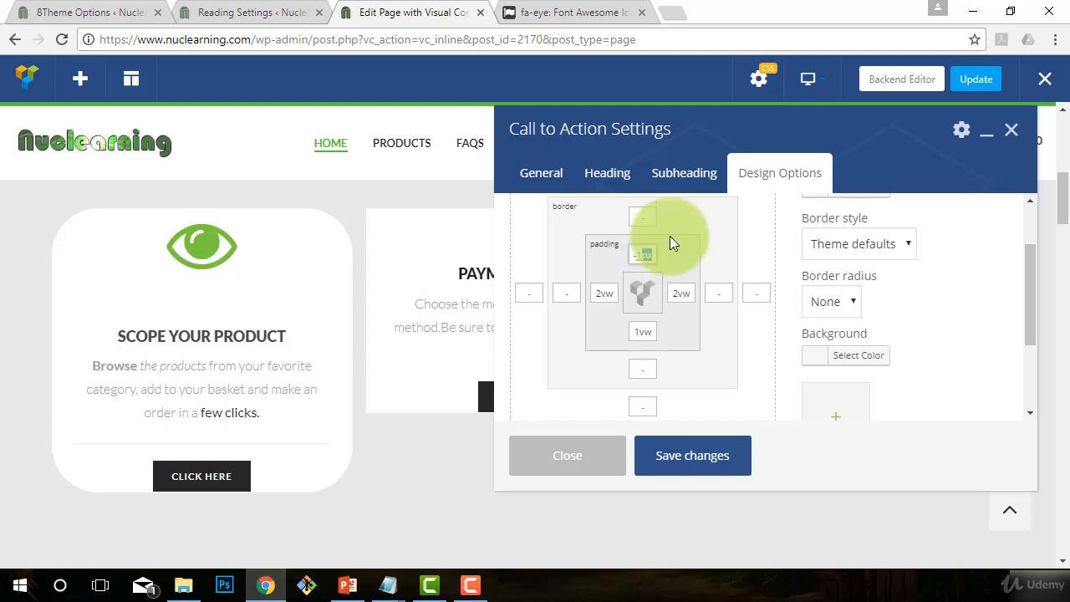
pyautogui.write('vw')
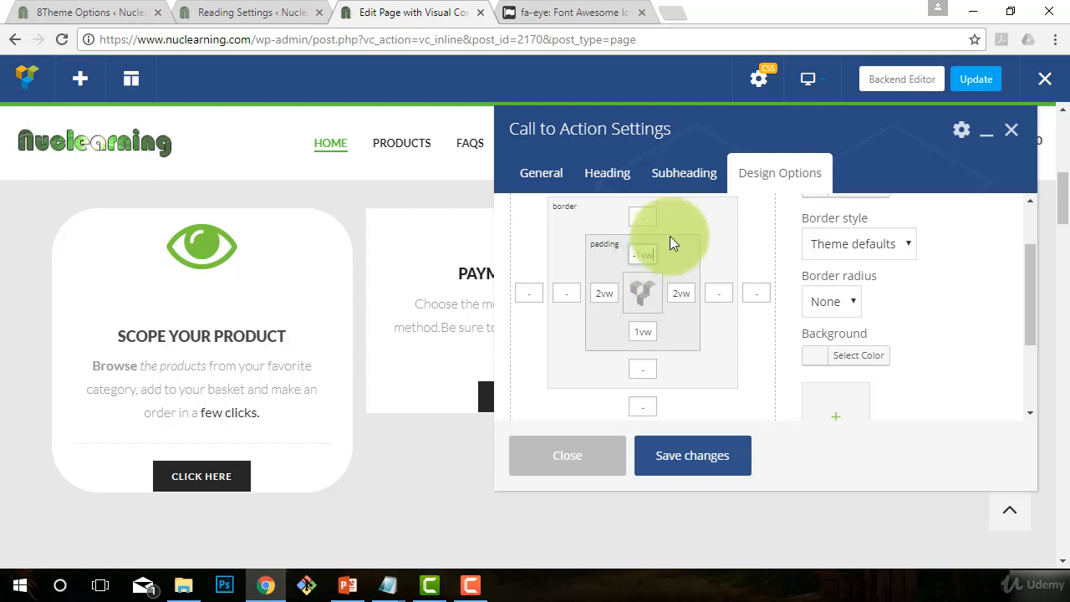
pyautogui.click(686, 455)
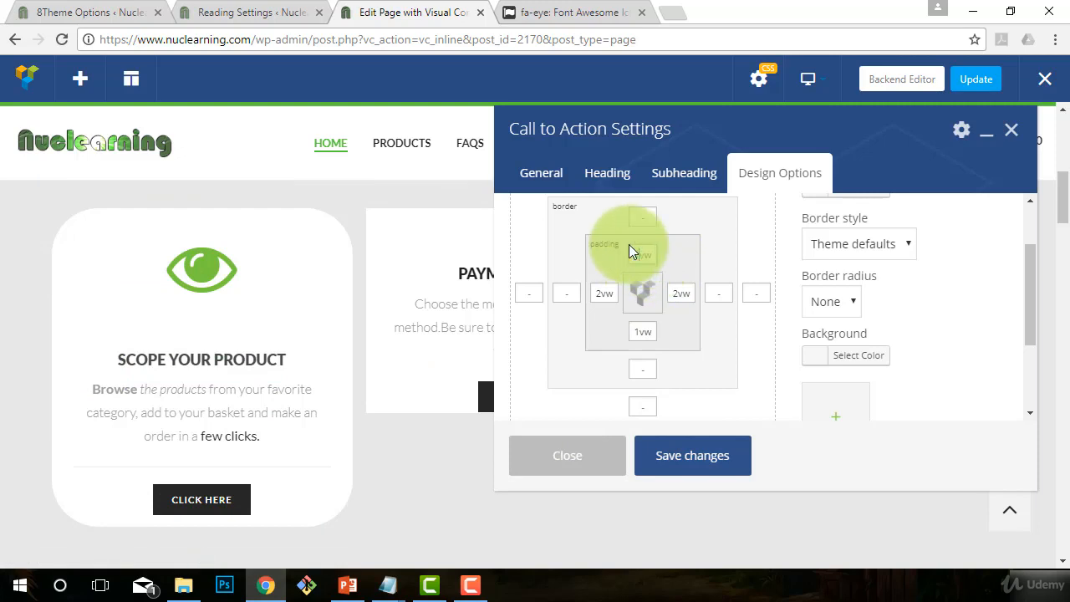
pyautogui.click(720, 455)
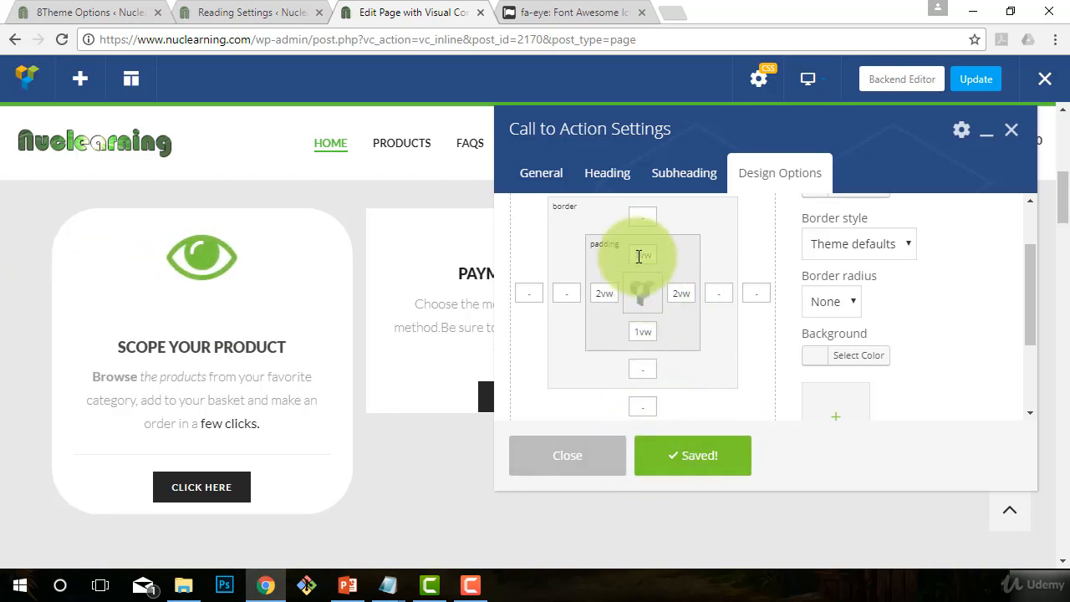
# Try a top padding of -10px on the block and save the changes
pyautogui.moveTo(656, 256); pyautogui.dragTo(638, 258)
pyautogui.press('BackSpace')
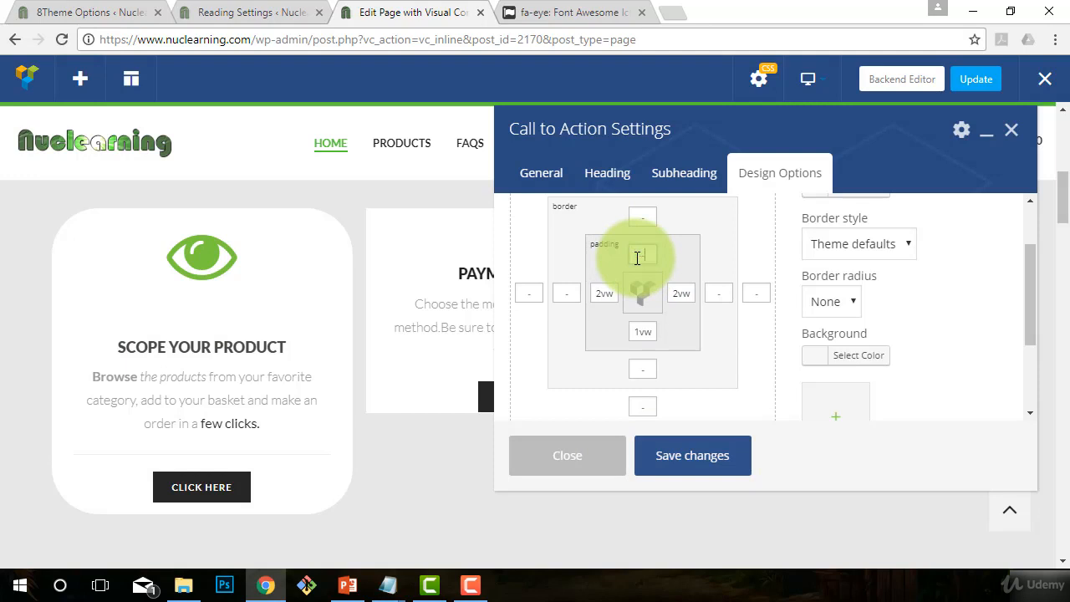
pyautogui.write('0')
pyautogui.click(710, 455)
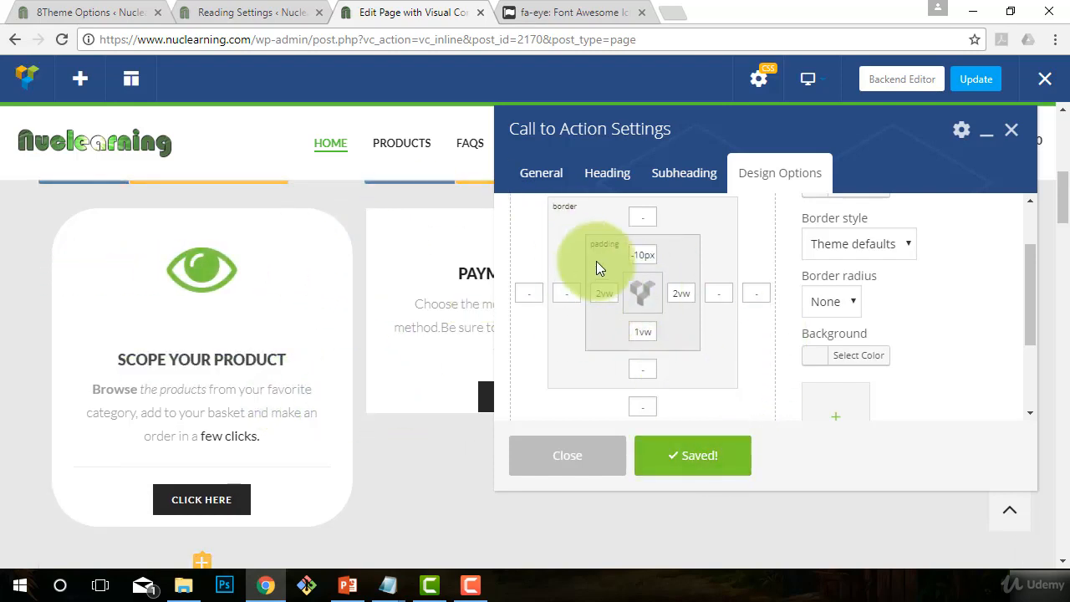
# Set the block's top padding to 0px, save the changes and check the block on the page
pyautogui.moveTo(629, 255); pyautogui.dragTo(679, 255)
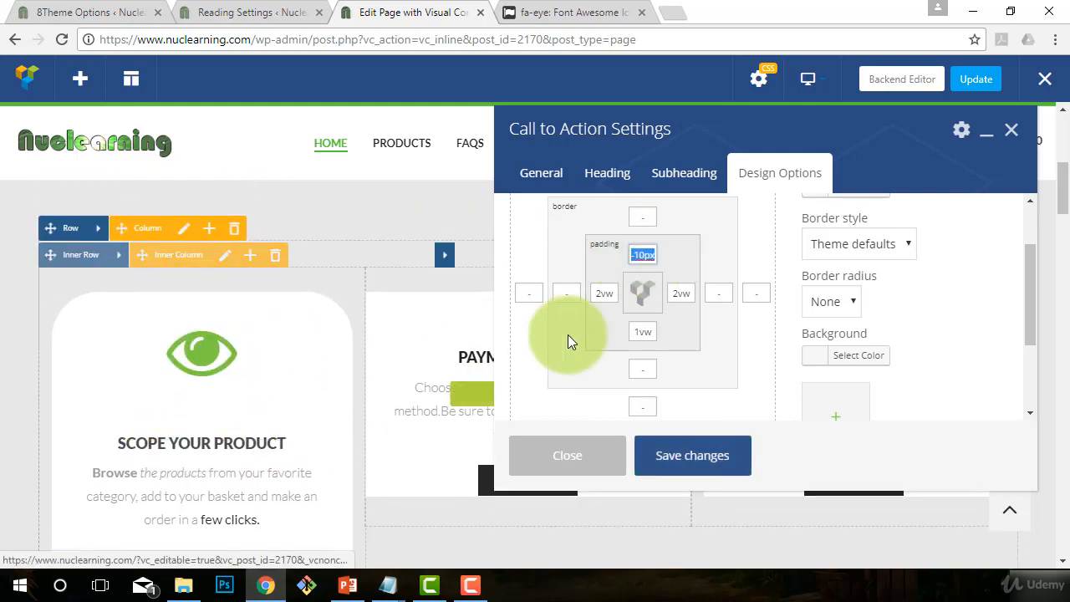
pyautogui.press('BackSpace')
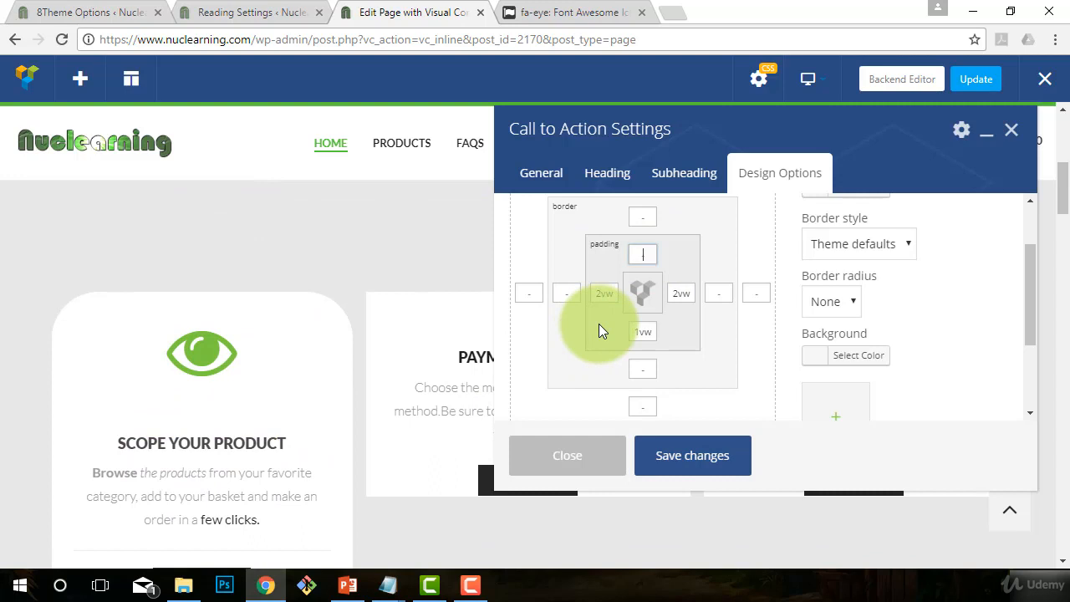
pyautogui.write('0')
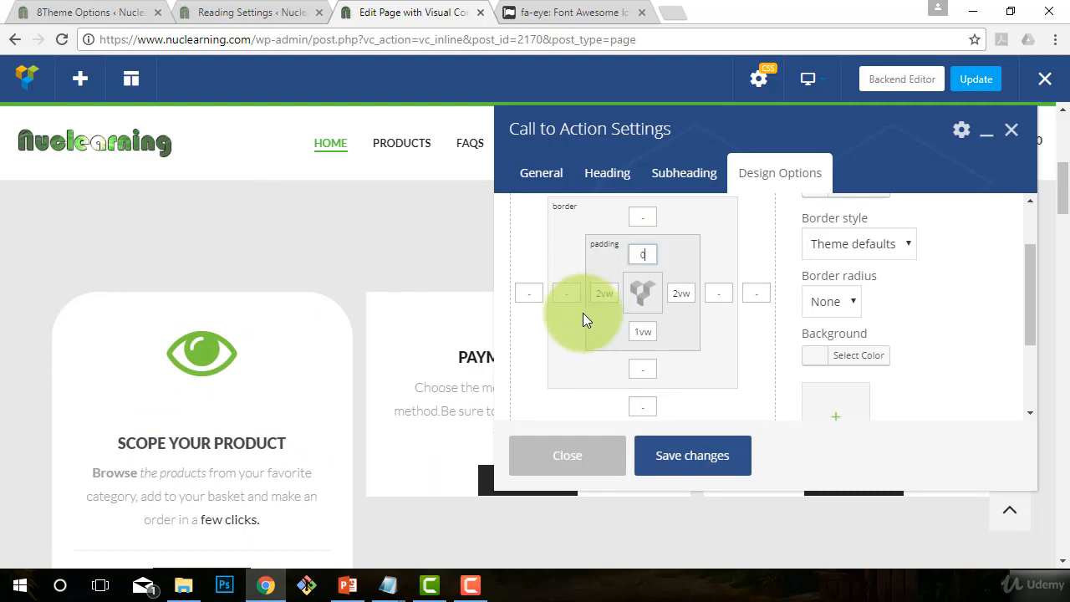
pyautogui.write('px')
pyautogui.click(693, 457)
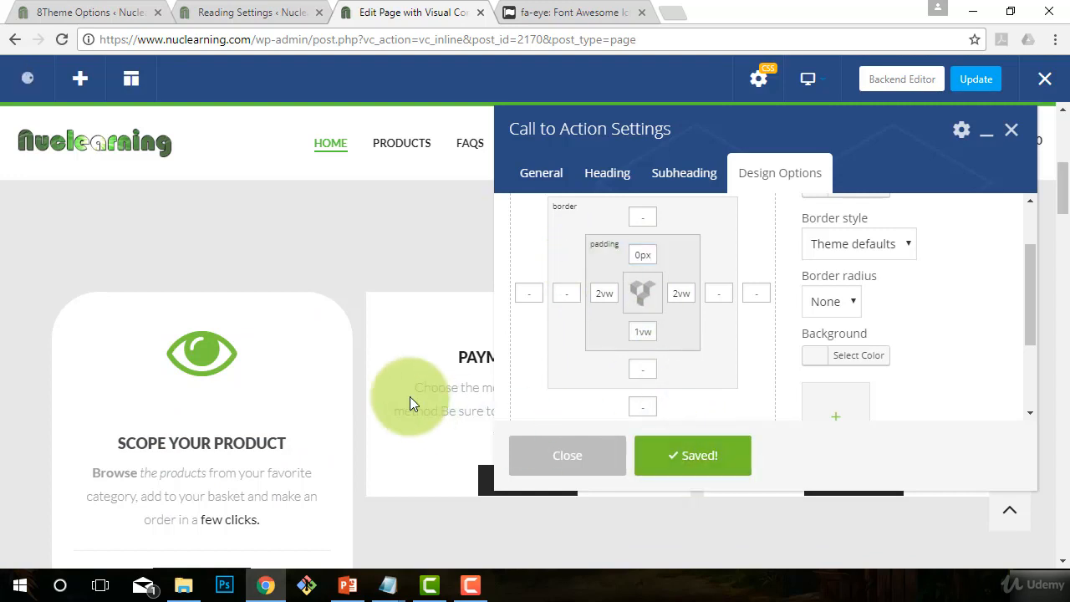
pyautogui.scroll(-1, 402, 343)
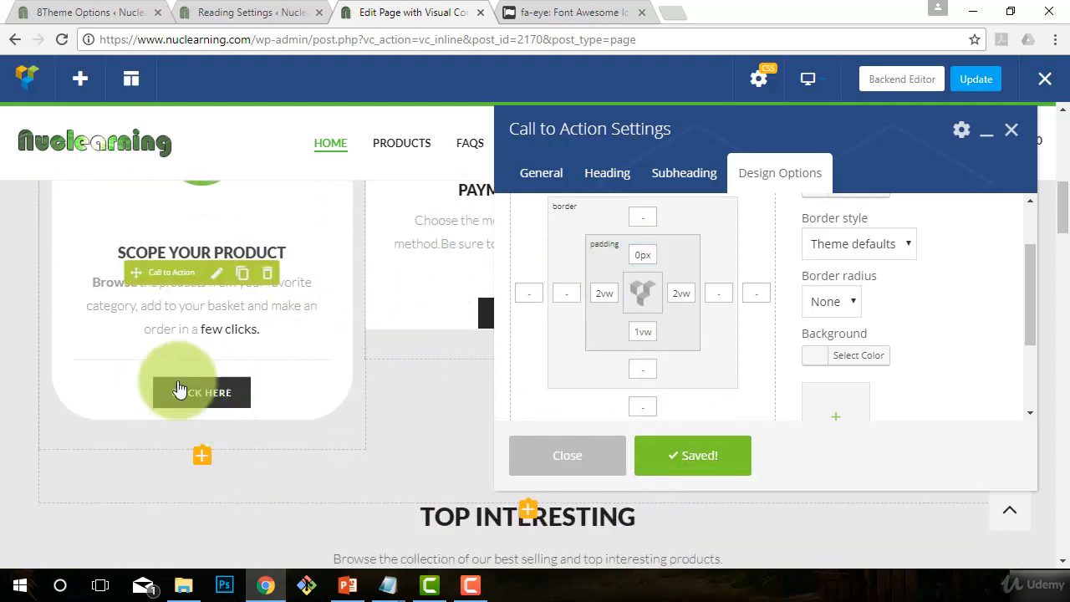
# Set the block's top margin to -25px, save the changes and compare its position with the neighbouring block
pyautogui.click(647, 333)
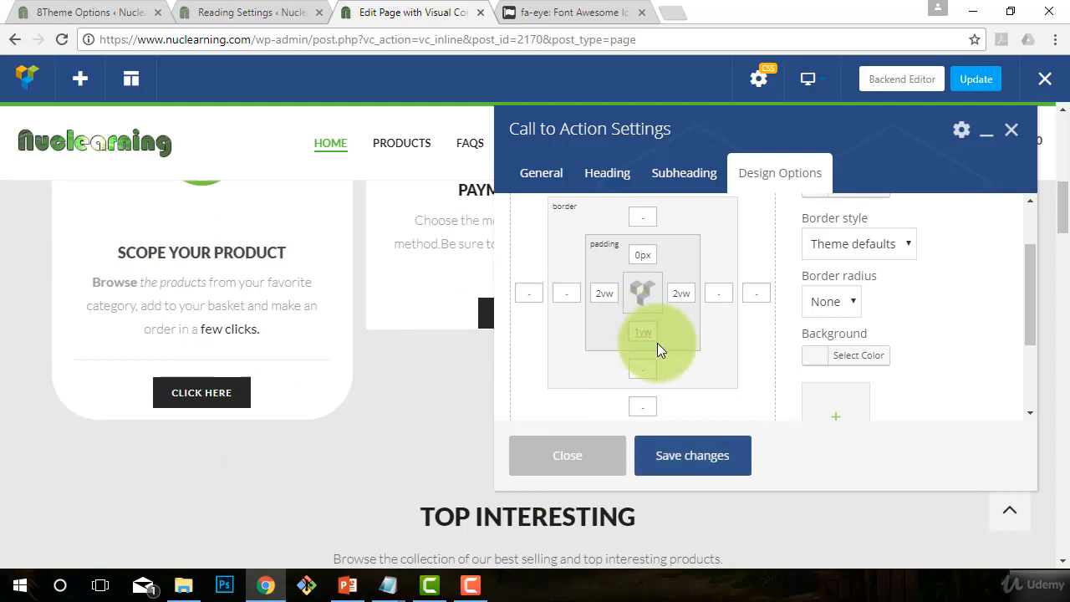
pyautogui.scroll(1, 658, 343)
pyautogui.scroll(-2, 658, 355)
pyautogui.scroll(3, 705, 343)
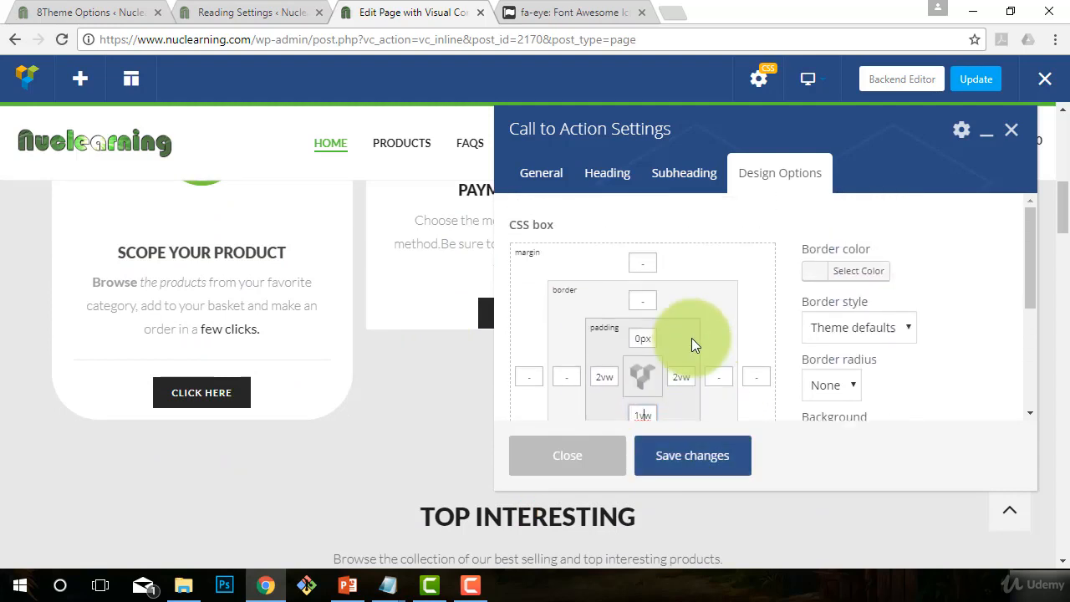
pyautogui.click(645, 262)
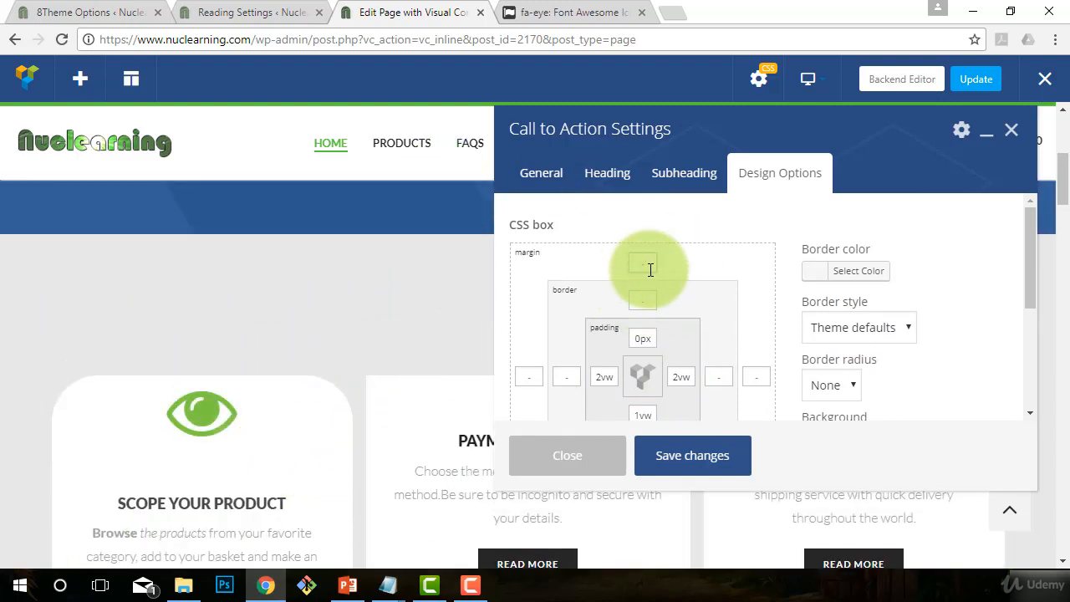
pyautogui.write('-25')
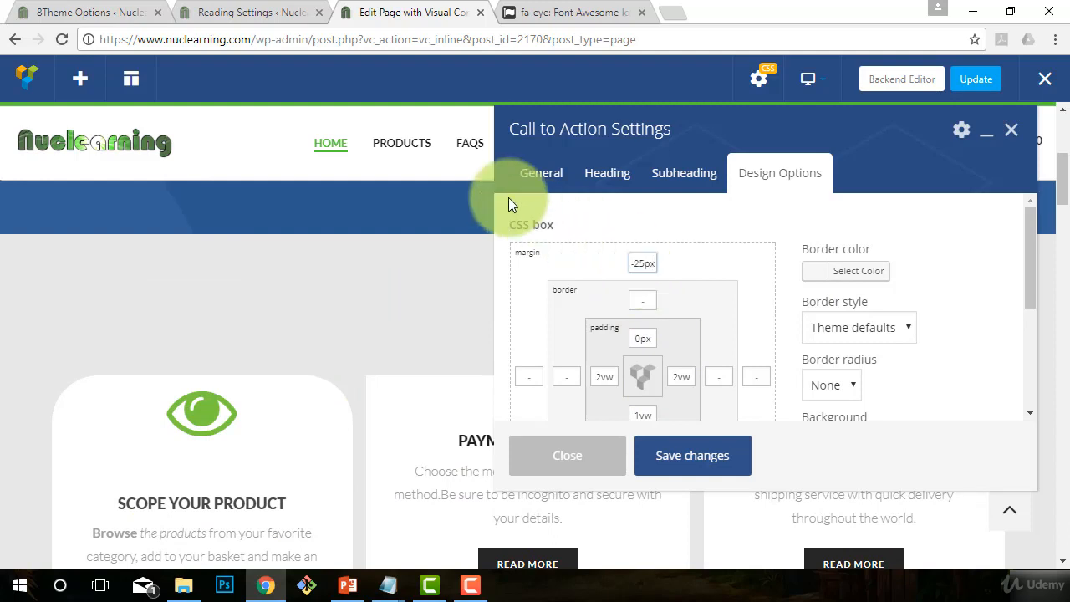
pyautogui.click(688, 463)
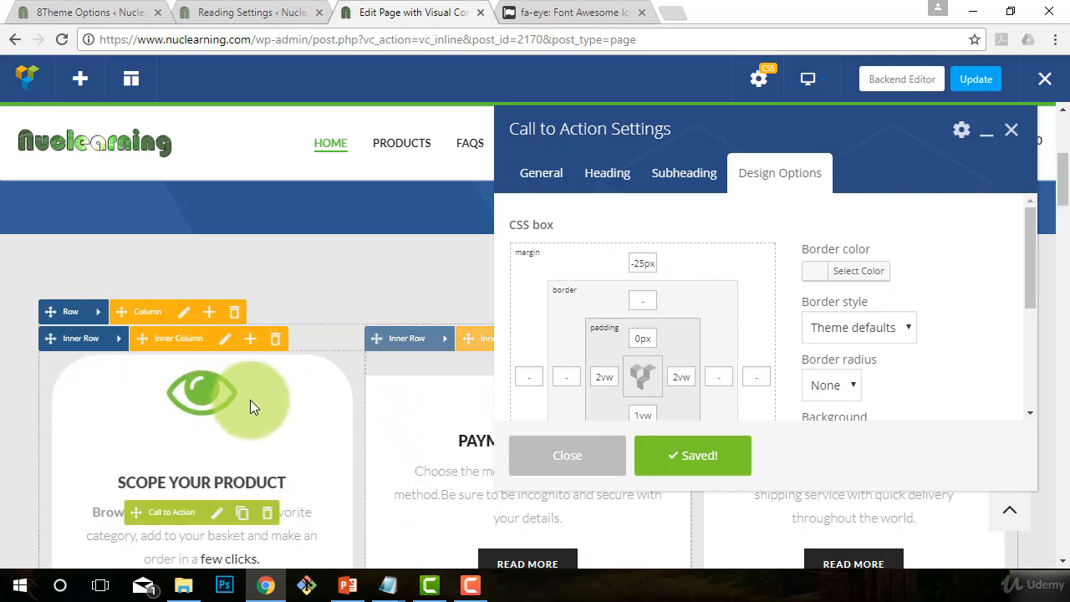
pyautogui.scroll(-2, 400, 408)
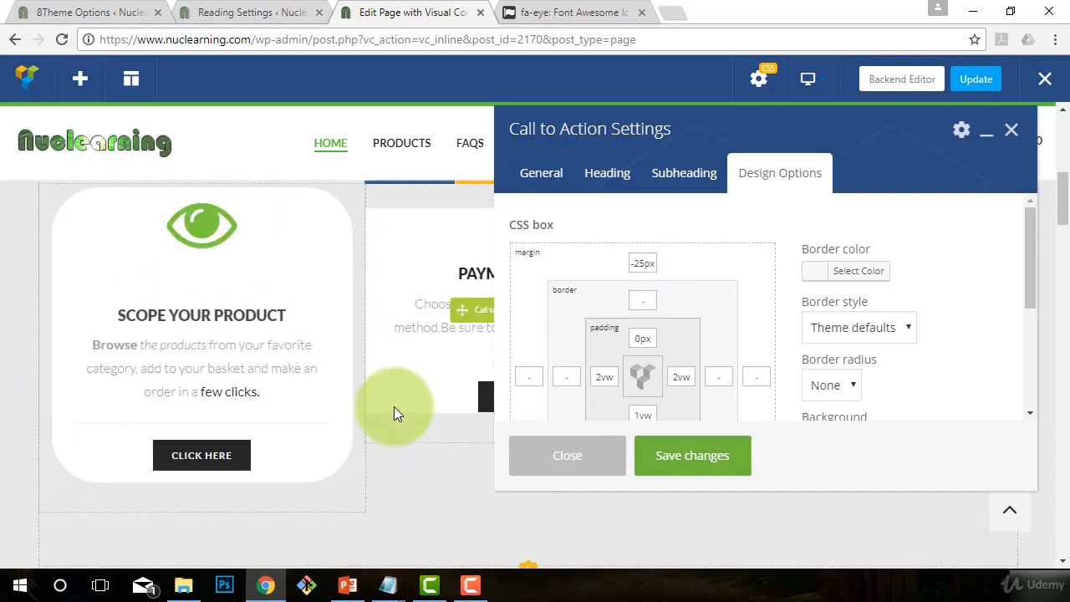
pyautogui.scroll(1, 394, 406)
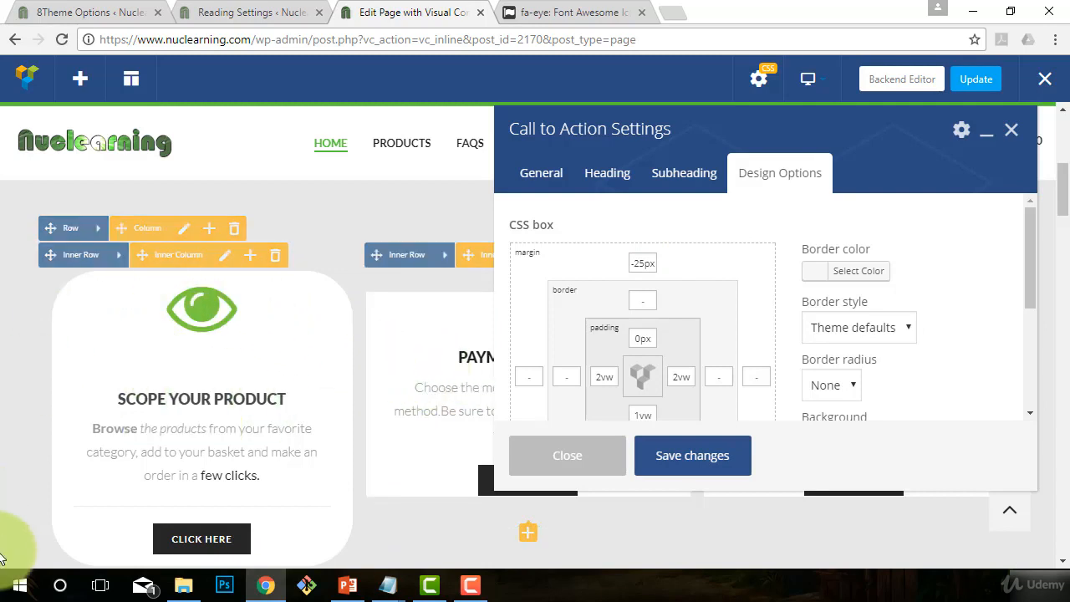
pyautogui.scroll(-1, 251, 475)
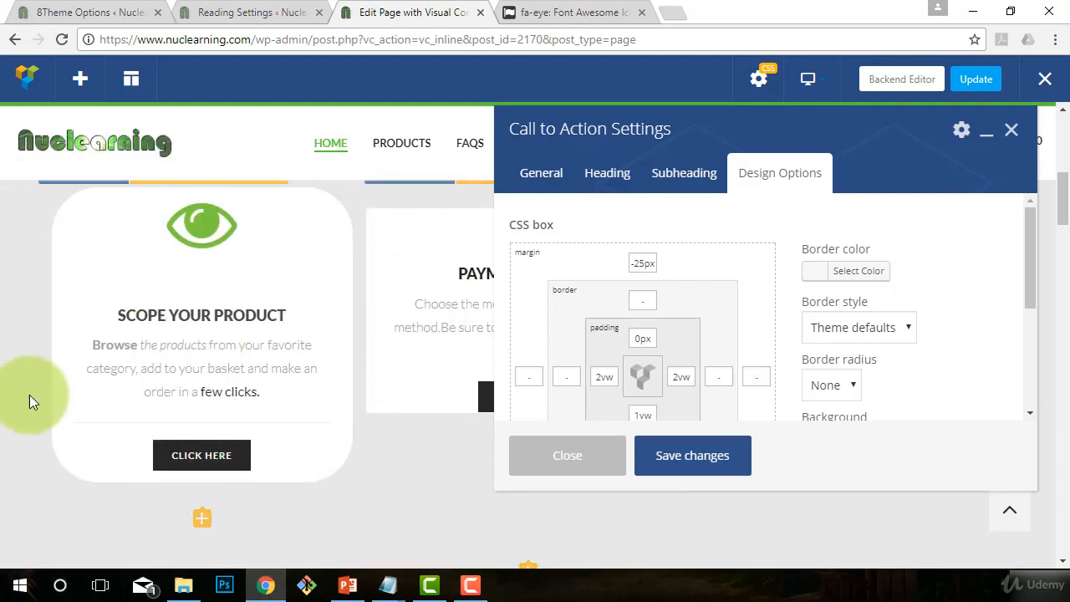
pyautogui.scroll(1, 108, 510)
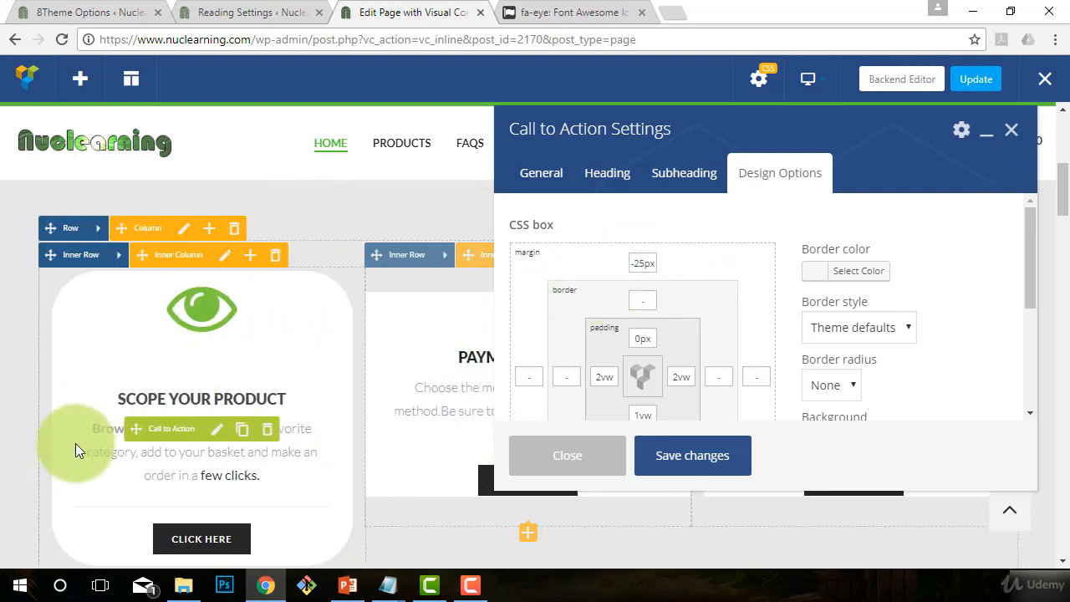
pyautogui.scroll(-1, 247, 497)
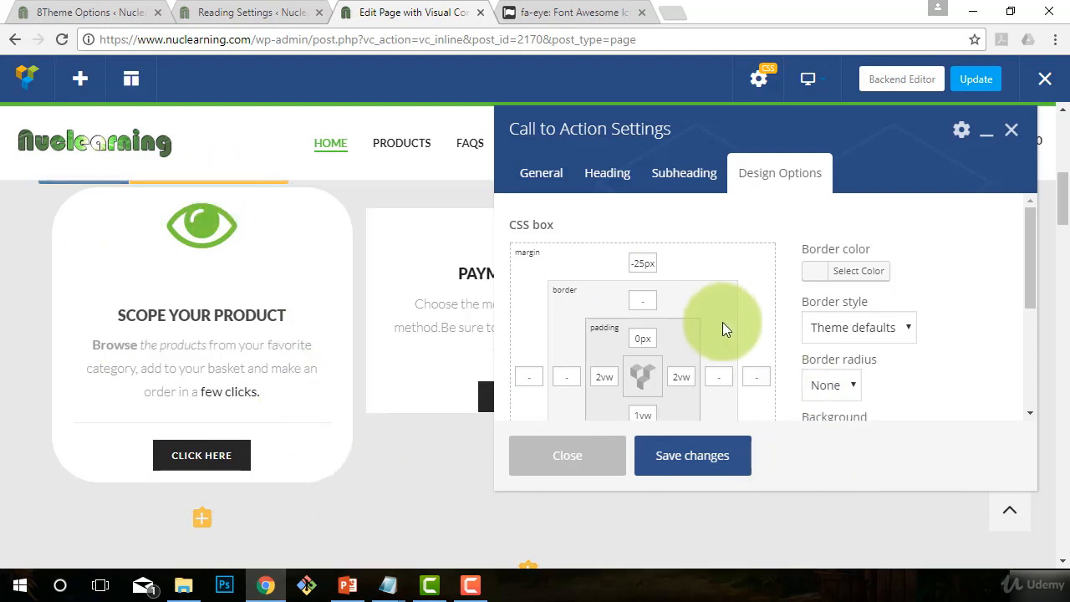
# Give the block a left border width of 2 with a blue-violet border color and save the changes
pyautogui.scroll(-2, 643, 279)
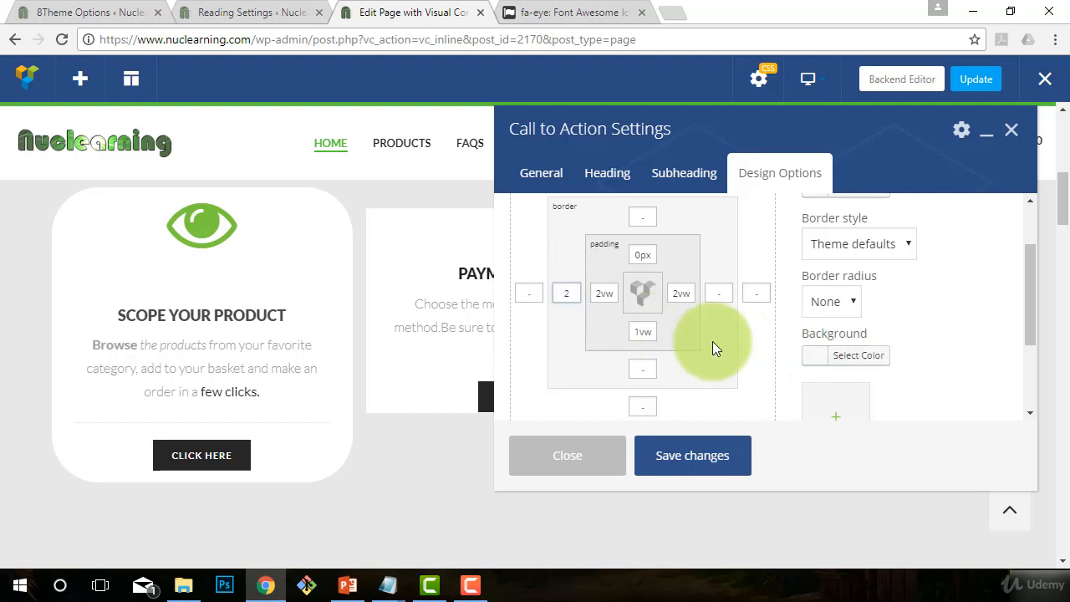
pyautogui.scroll(2, 712, 341)
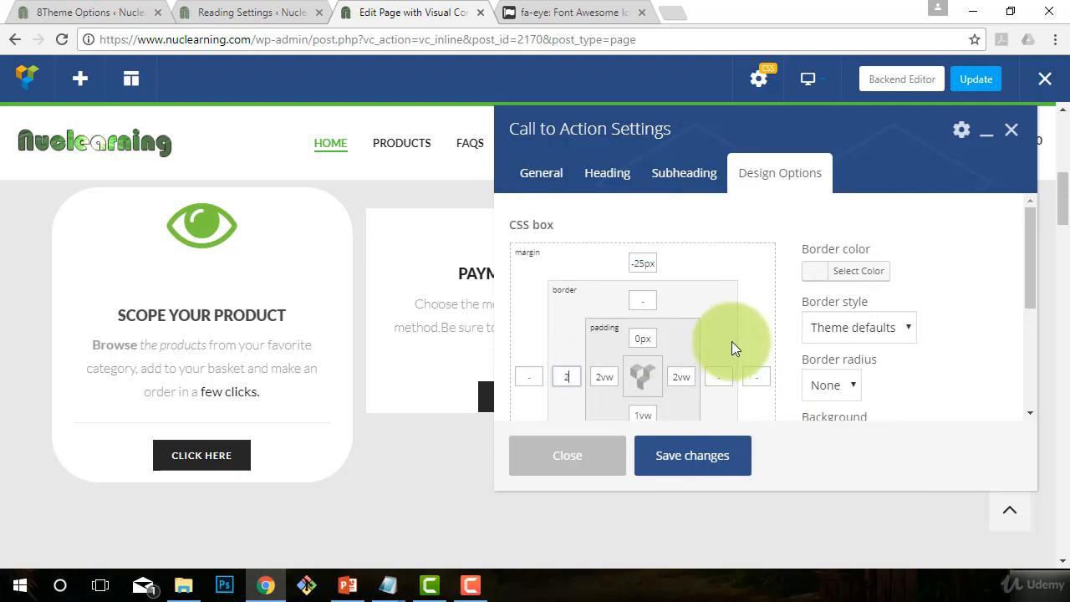
pyautogui.click(819, 276)
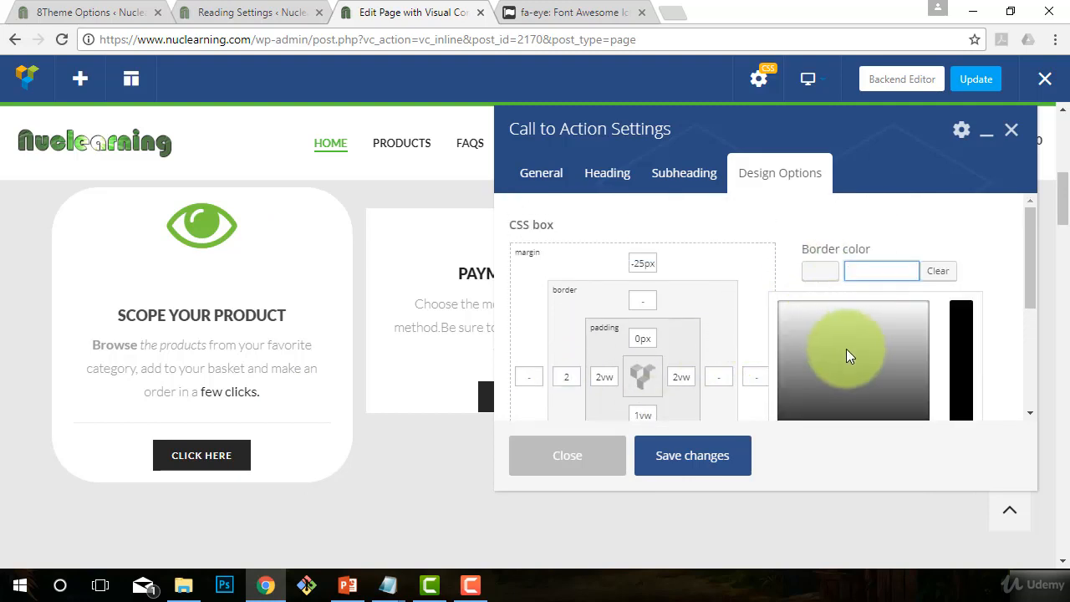
pyautogui.moveTo(848, 354); pyautogui.dragTo(884, 346)
pyautogui.click(960, 347)
pyautogui.scroll(-2, 968, 348)
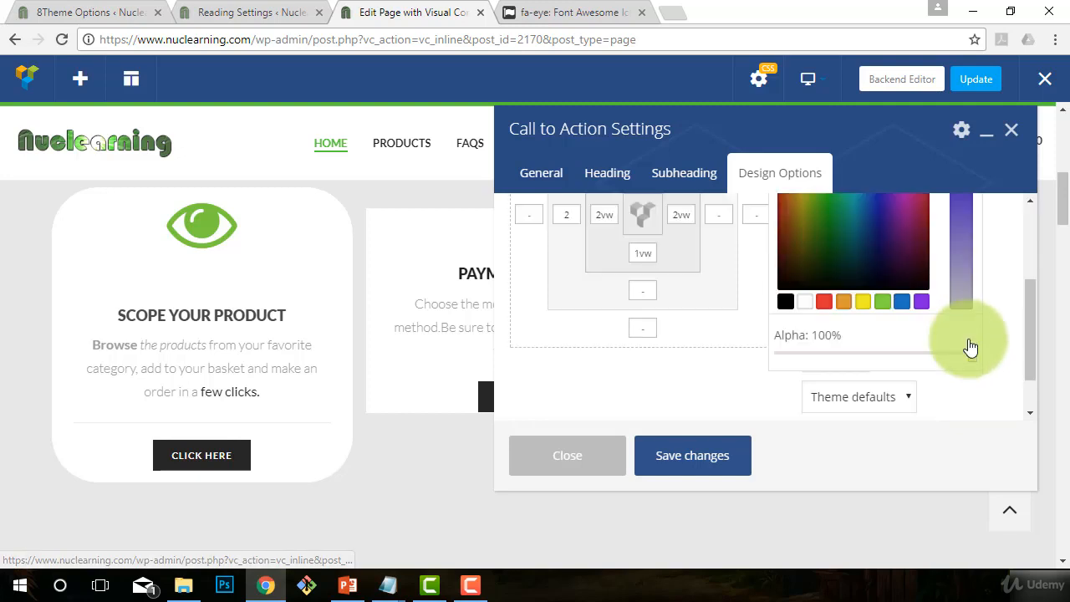
pyautogui.click(686, 464)
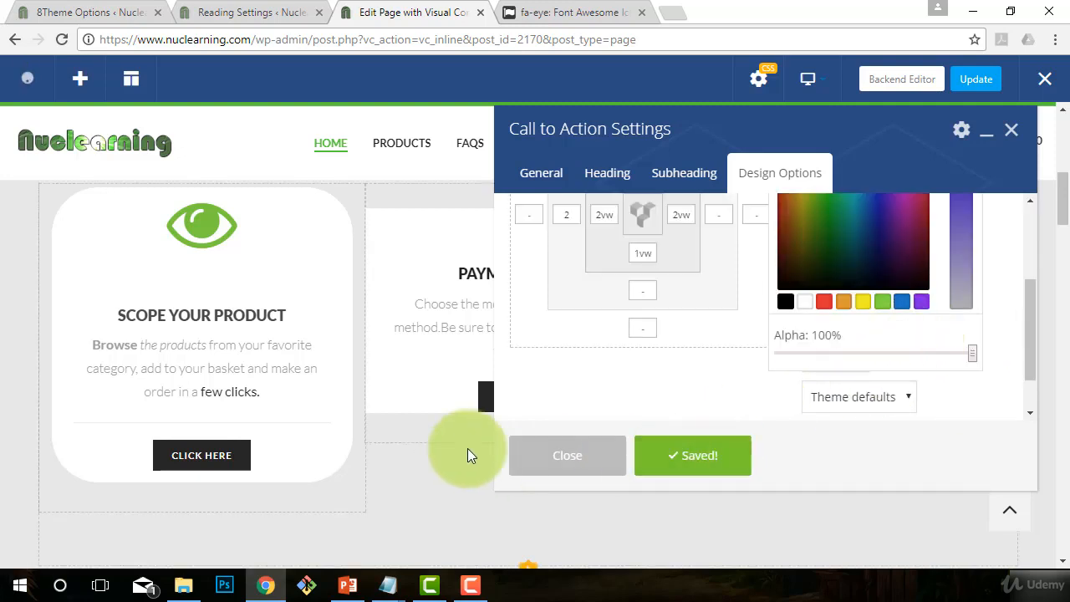
# Change the block's border color to the green #78c93e
pyautogui.scroll(2, 702, 419)
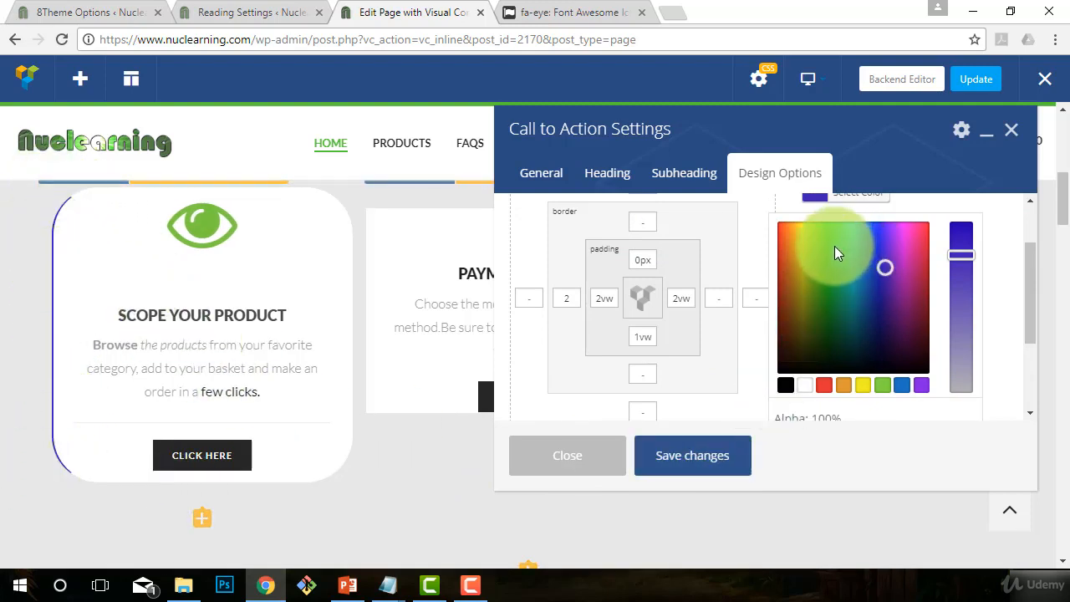
pyautogui.scroll(2, 828, 347)
pyautogui.click(826, 356)
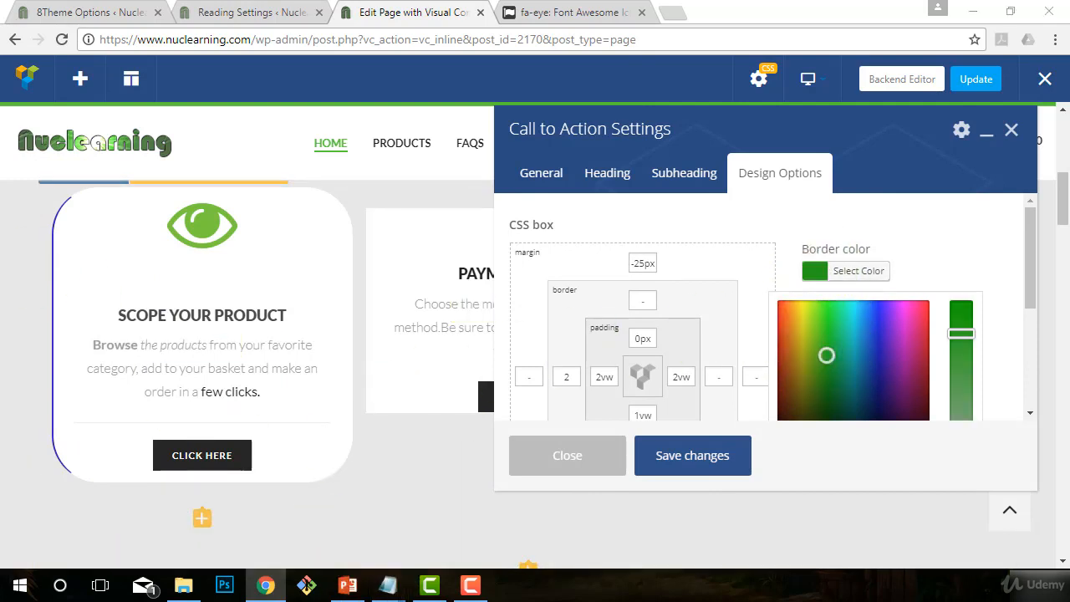
pyautogui.click(817, 280)
pyautogui.moveTo(896, 271); pyautogui.dragTo(818, 276)
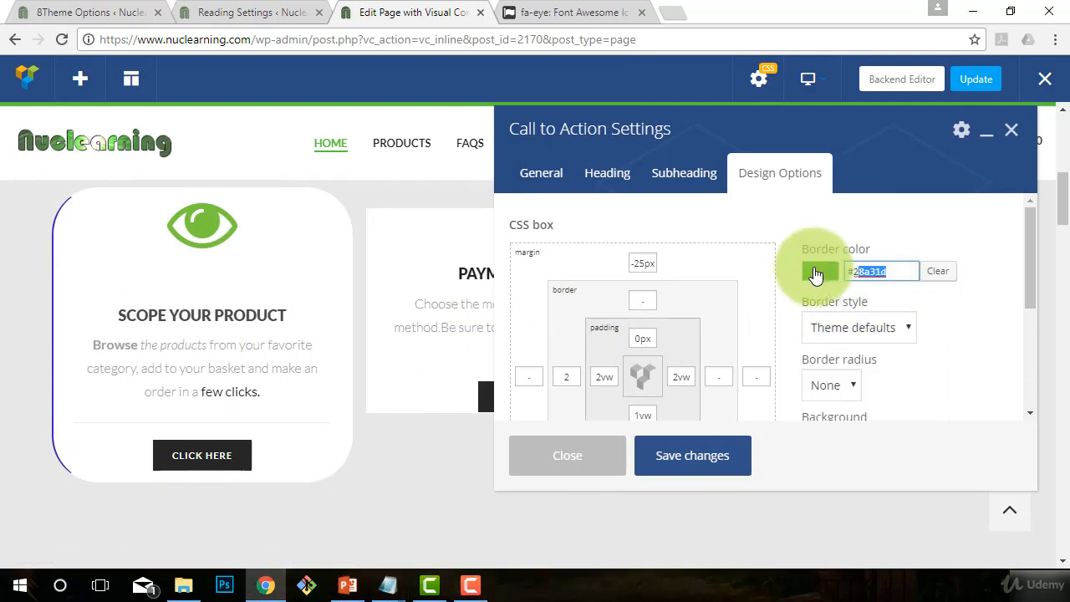
pyautogui.write('#78c93e')
pyautogui.scroll(-3, 931, 400)
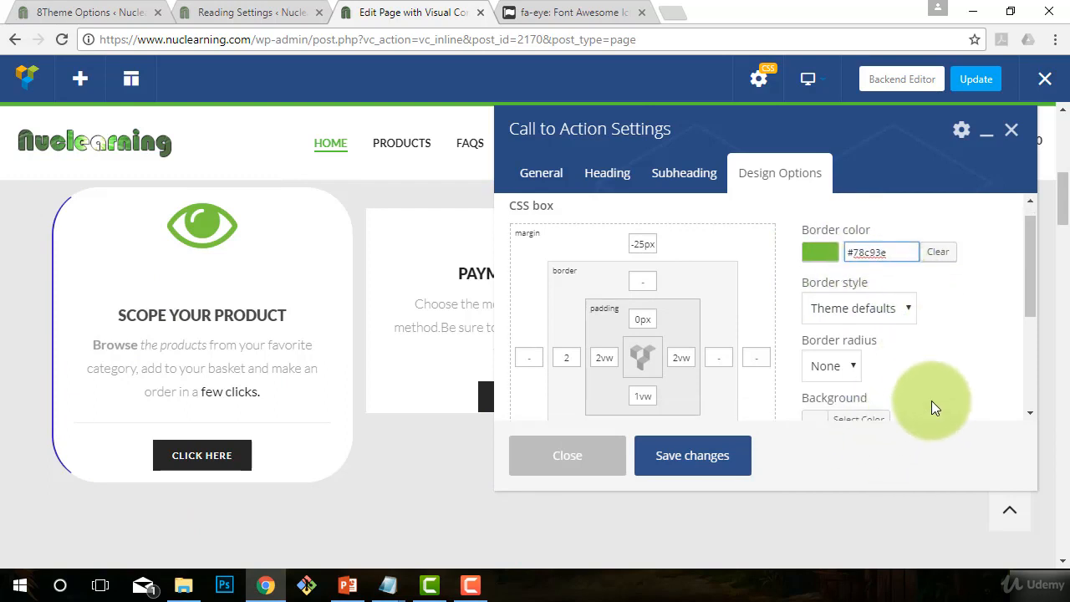
# Save the first block's green border, check it on the page and close the block's settings
pyautogui.scroll(3, 924, 406)
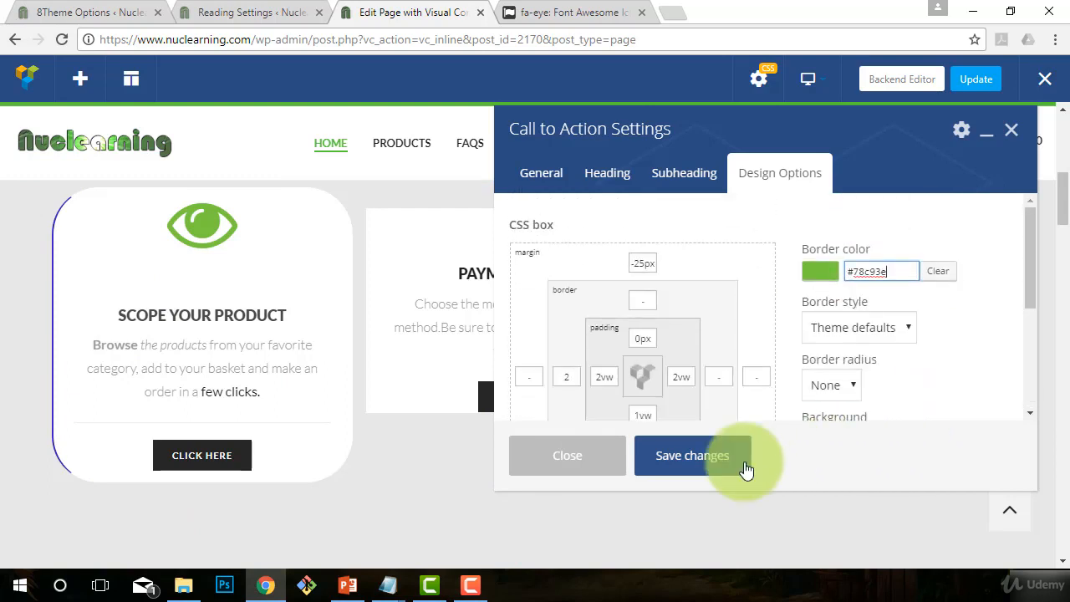
pyautogui.click(681, 461)
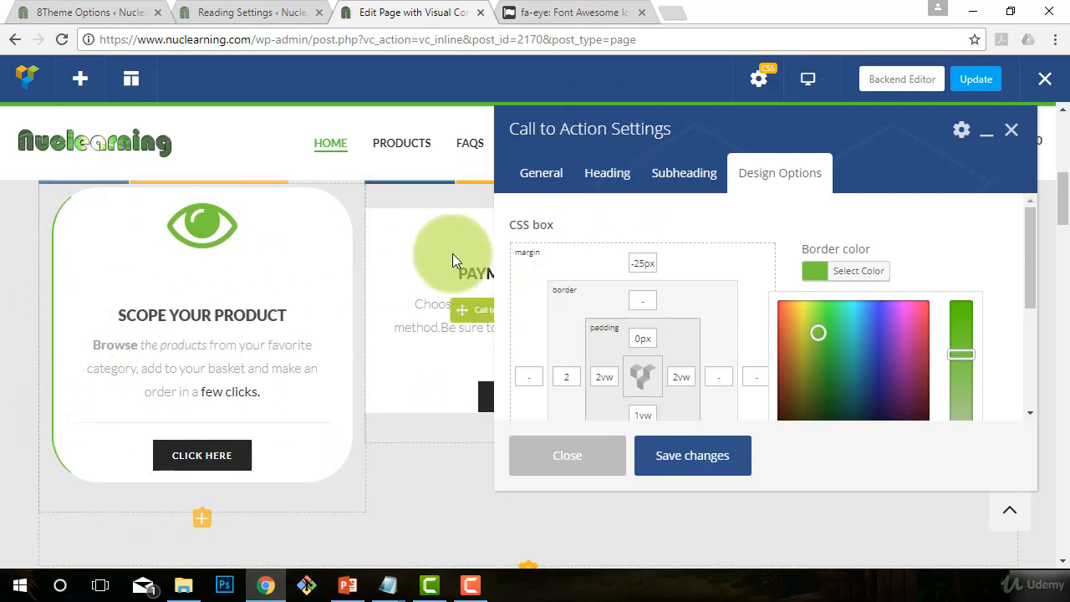
pyautogui.moveTo(655, 127); pyautogui.dragTo(460, 139)
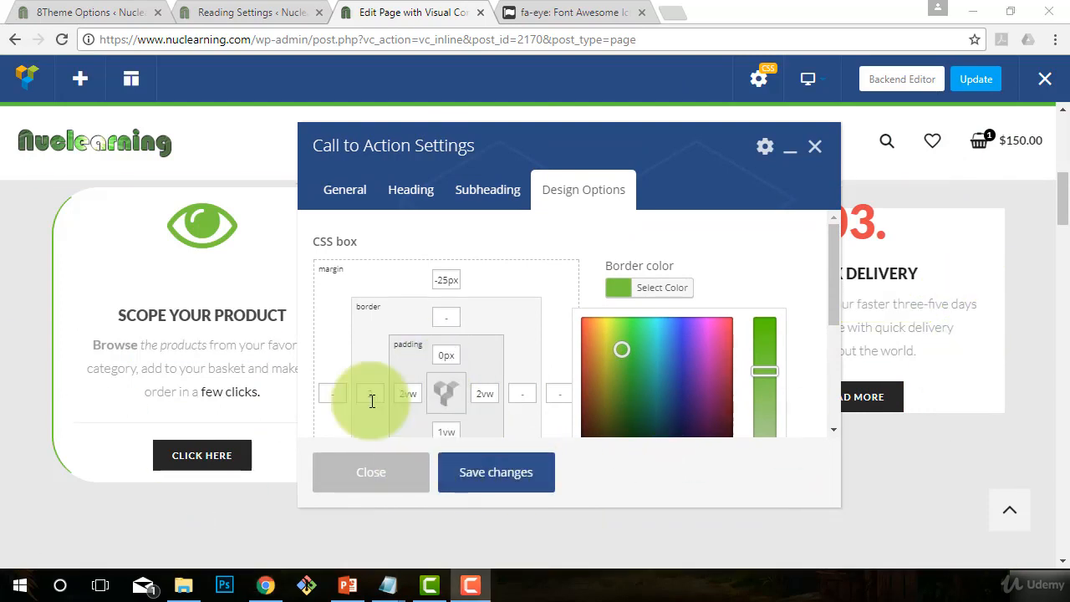
pyautogui.click(416, 473)
# In the first block's text, replace the wording between "Browse" and the link with "the latest products in our line of tackle. Getting yours"
pyautogui.scroll(1, 453, 337)
pyautogui.click(214, 415)
pyautogui.scroll(-8, 471, 343)
pyautogui.moveTo(397, 344); pyautogui.dragTo(376, 327)
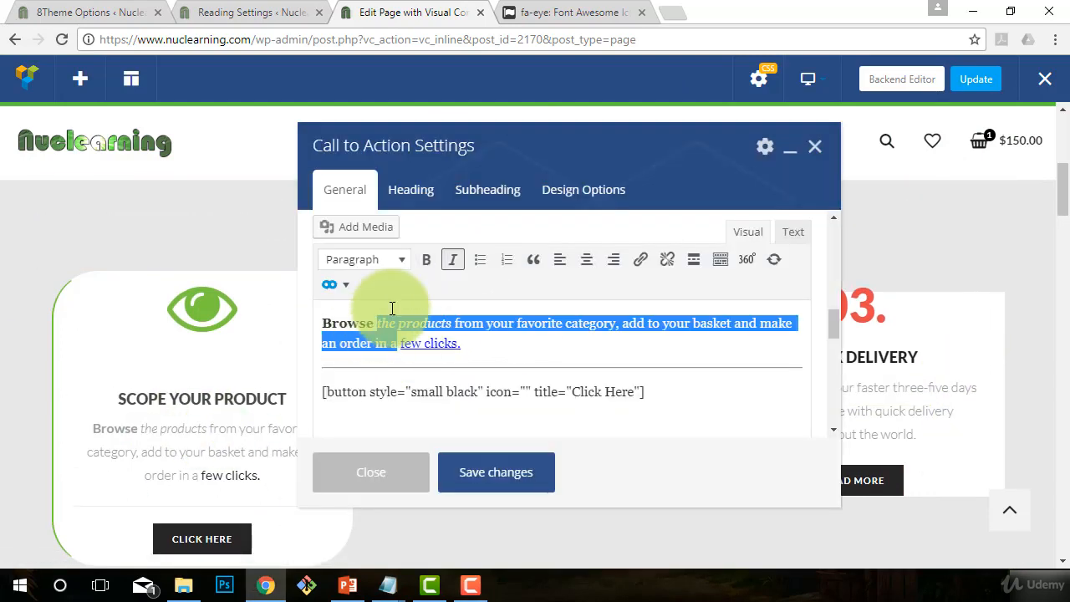
pyautogui.write('our line of tackle.  Get')
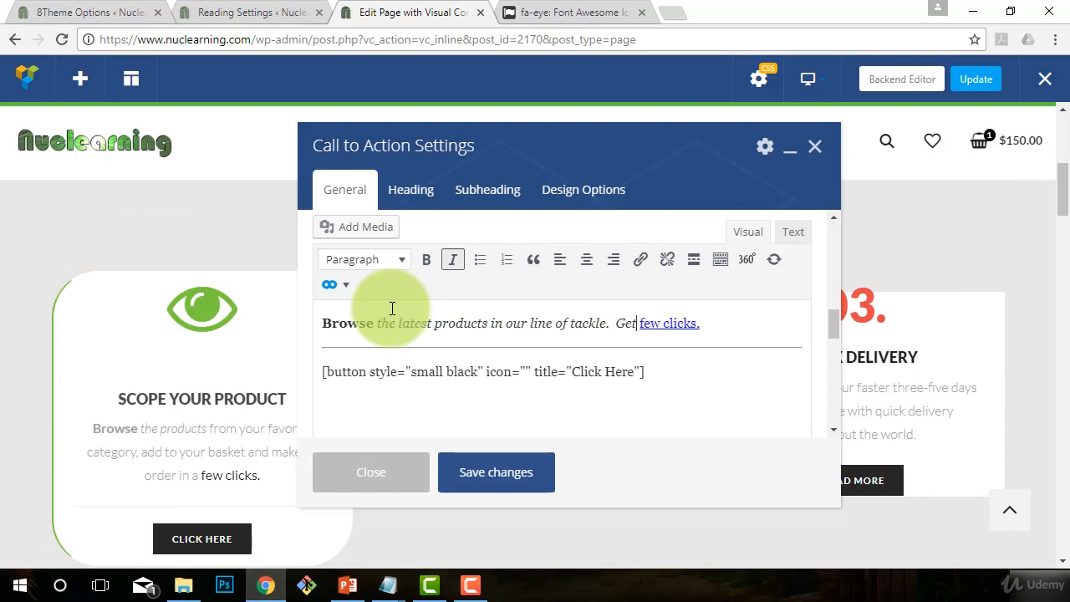
pyautogui.write('ting yours')
# Remove the period after the linked "few clicks" and extend the linked text with "is just a few clicks away!"
pyautogui.click(791, 318)
pyautogui.press('BackSpace')
pyautogui.click(641, 260)
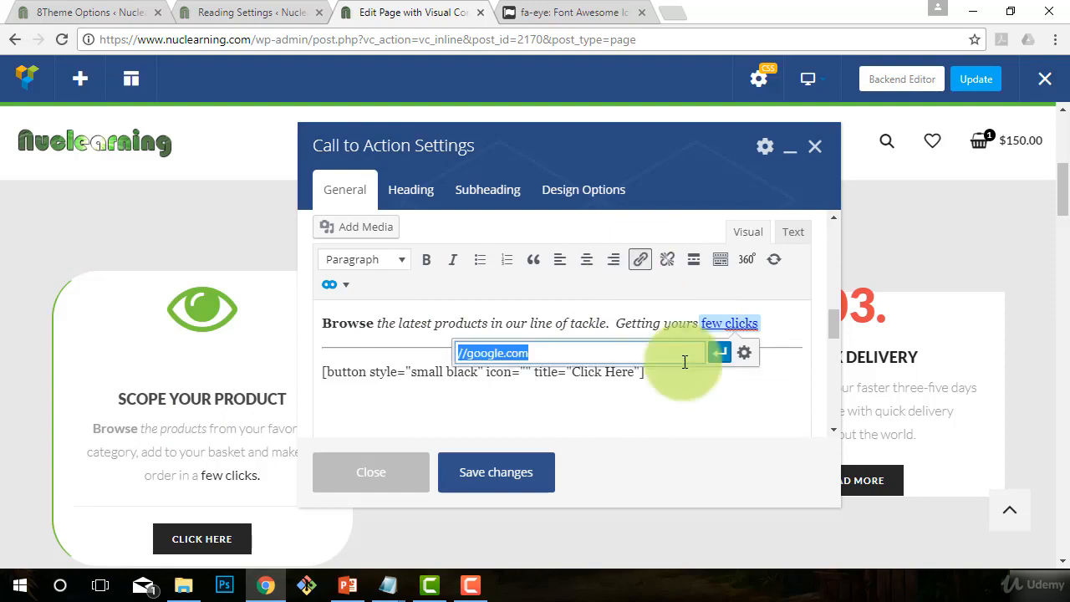
pyautogui.click(653, 323)
pyautogui.click(806, 322)
pyautogui.write('is just')
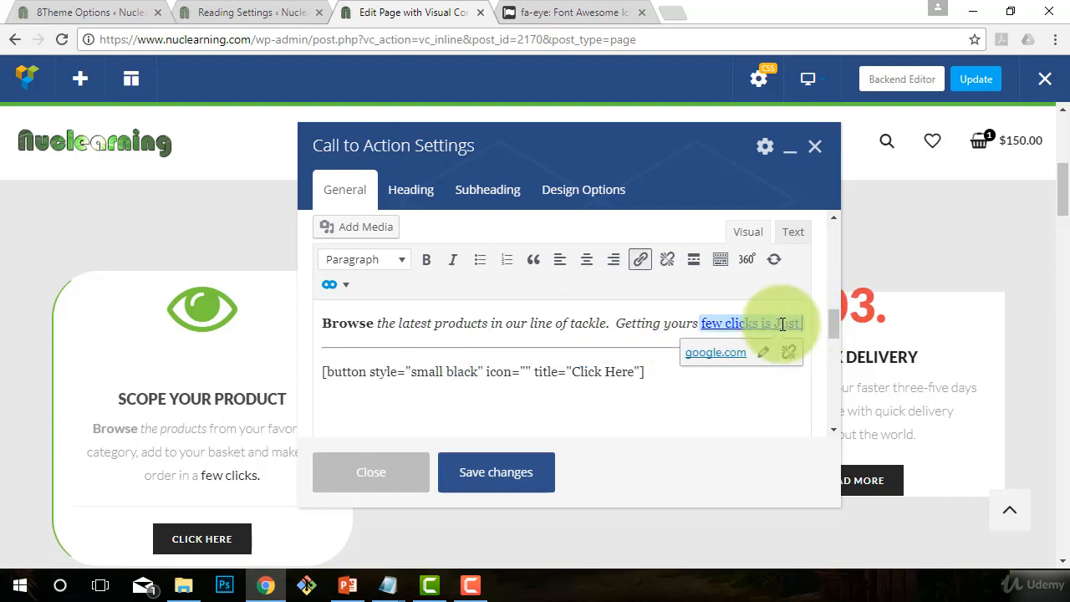
pyautogui.write(' a few clicks away!')
# Reword the sentence's ending to "is just a few clicks away!" with only "clicks away!" linked, and save the changes
pyautogui.moveTo(701, 323); pyautogui.dragTo(761, 322)
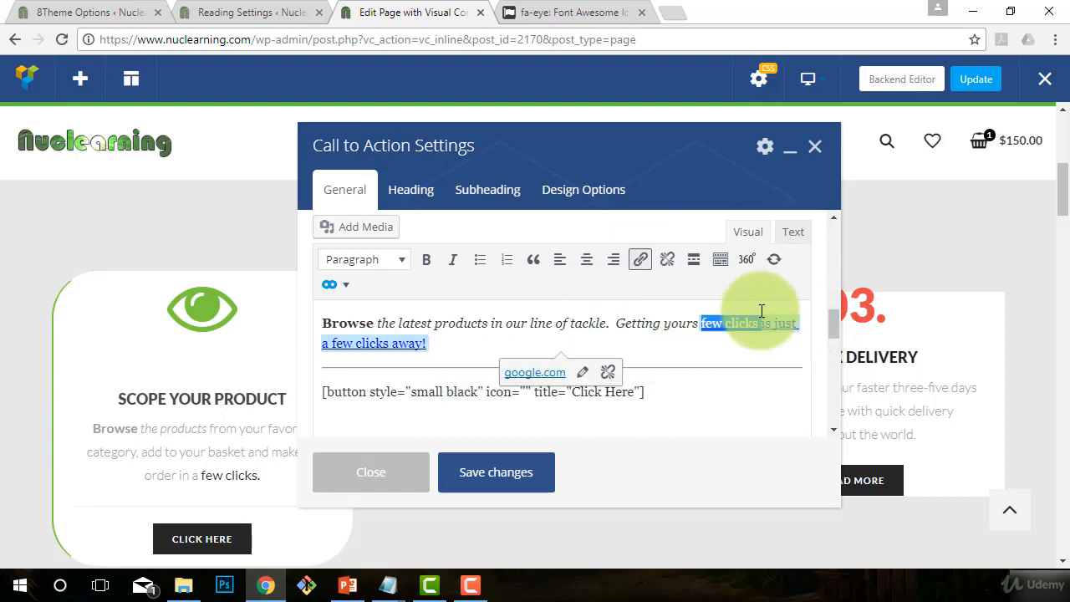
pyautogui.press('BackSpace')
pyautogui.click(640, 259)
pyautogui.click(332, 354)
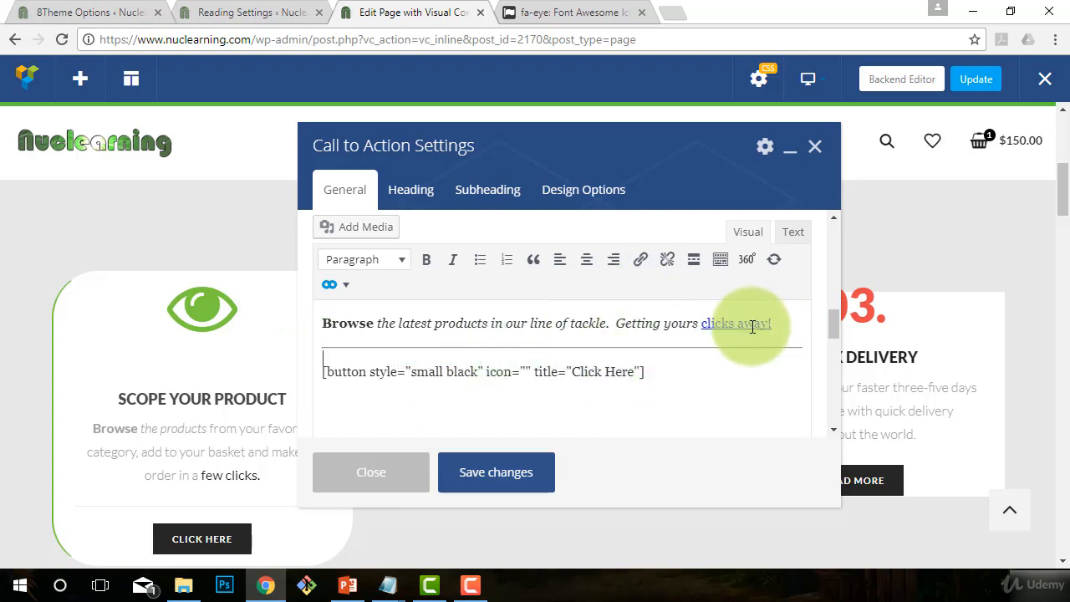
pyautogui.write('is just a few')
pyautogui.click(496, 470)
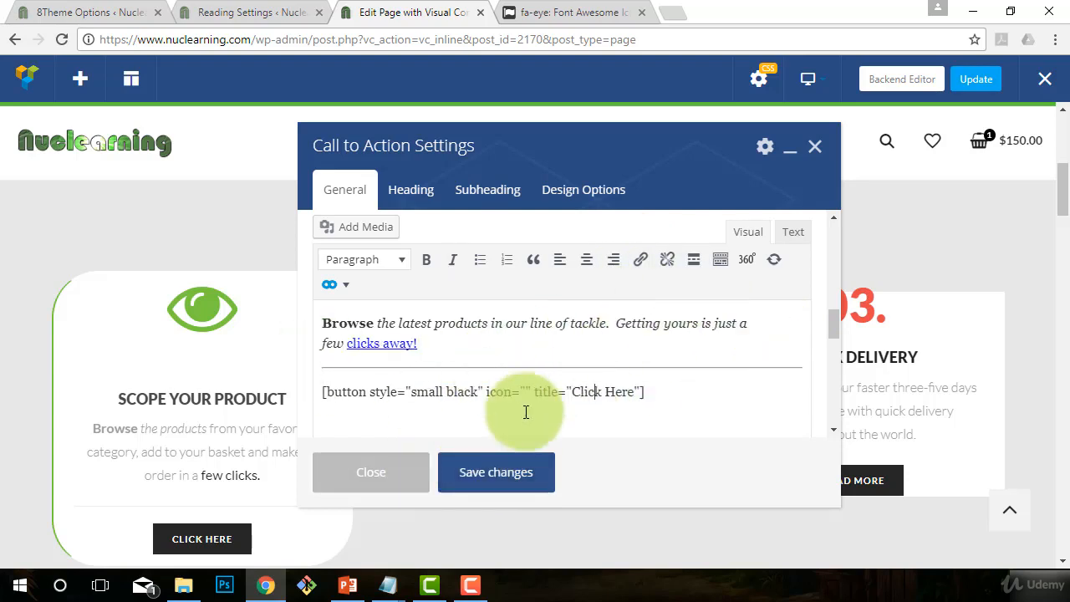
# Change the first block's subheading to "CHECK US OUT", save the changes and close the settings
pyautogui.scroll(3, 485, 343)
pyautogui.click(410, 189)
pyautogui.click(345, 189)
pyautogui.scroll(-2, 418, 318)
pyautogui.moveTo(454, 232); pyautogui.dragTo(186, 195)
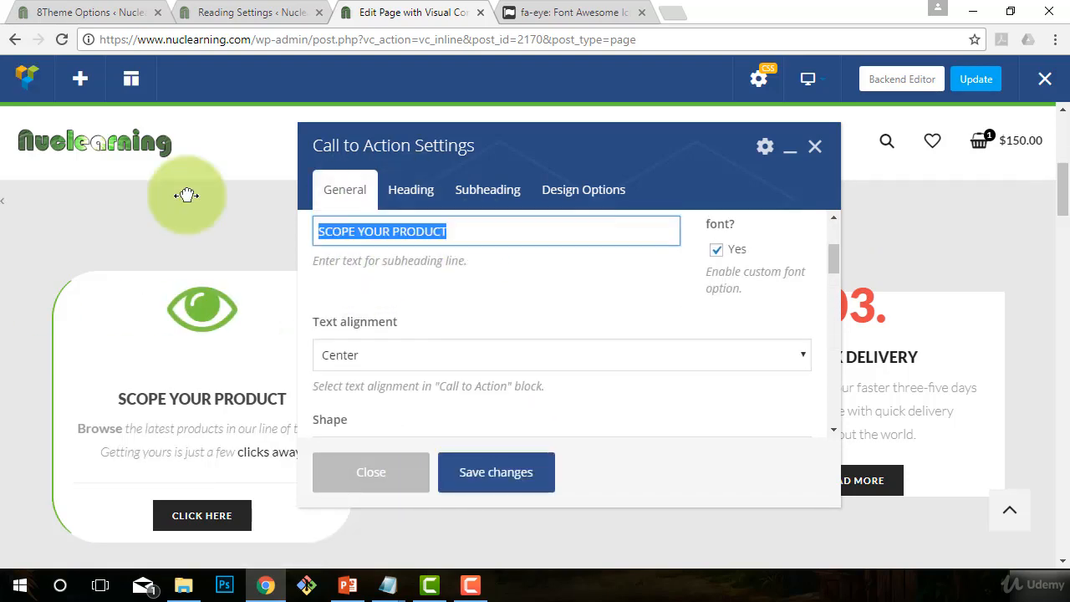
pyautogui.write('CHECK US OUT')
pyautogui.click(495, 471)
pyautogui.click(815, 146)
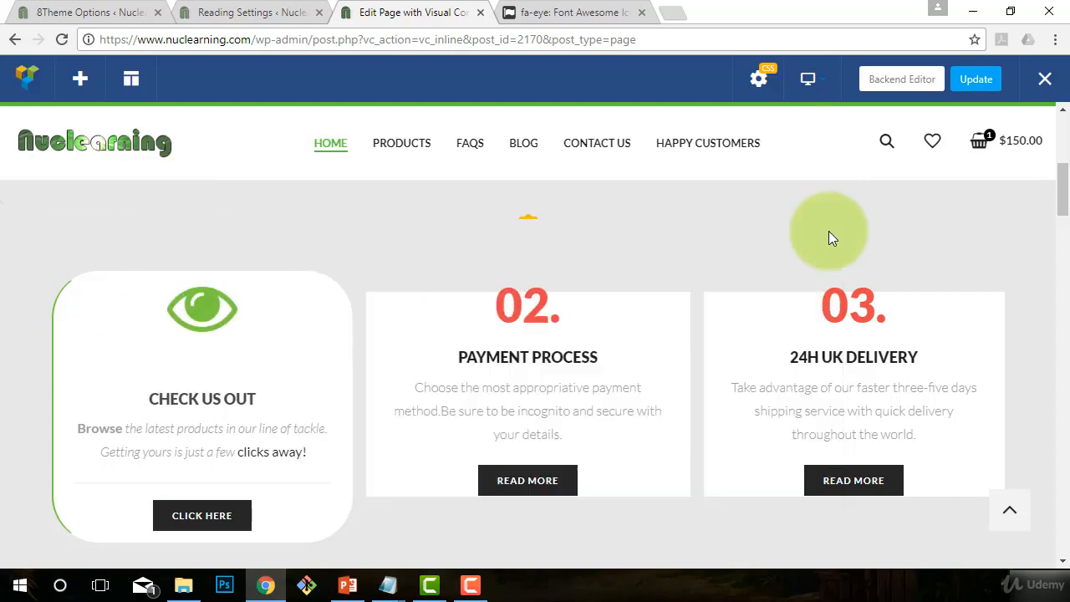
# Replace the third block's text with "Top quality is our end game. We pride ourselves in very high detail and workmanship into every peice"
pyautogui.click(869, 394)
pyautogui.moveTo(493, 266); pyautogui.dragTo(504, 112)
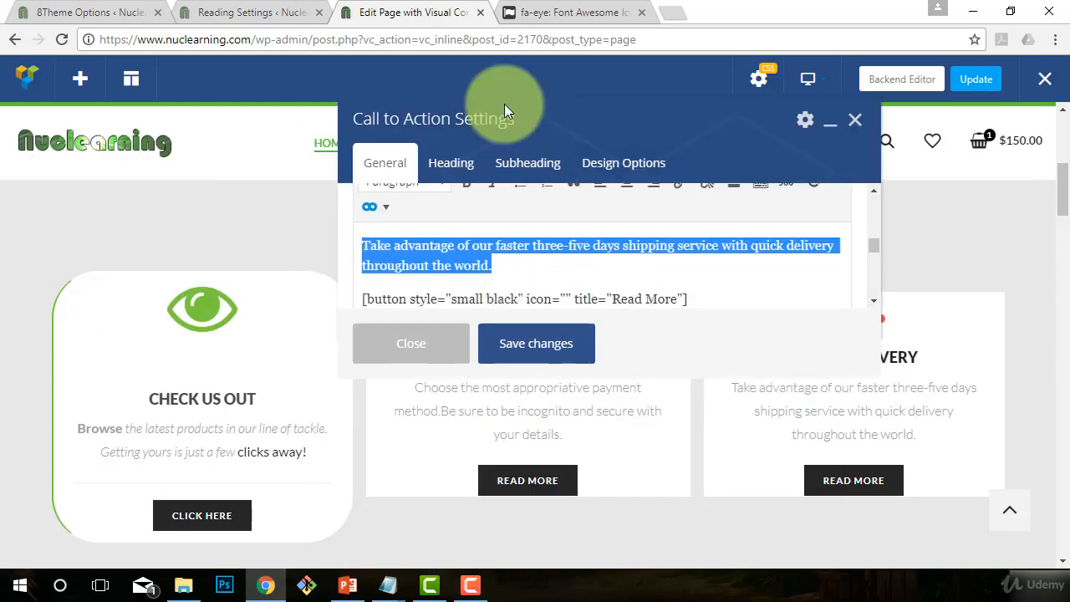
pyautogui.write('T')
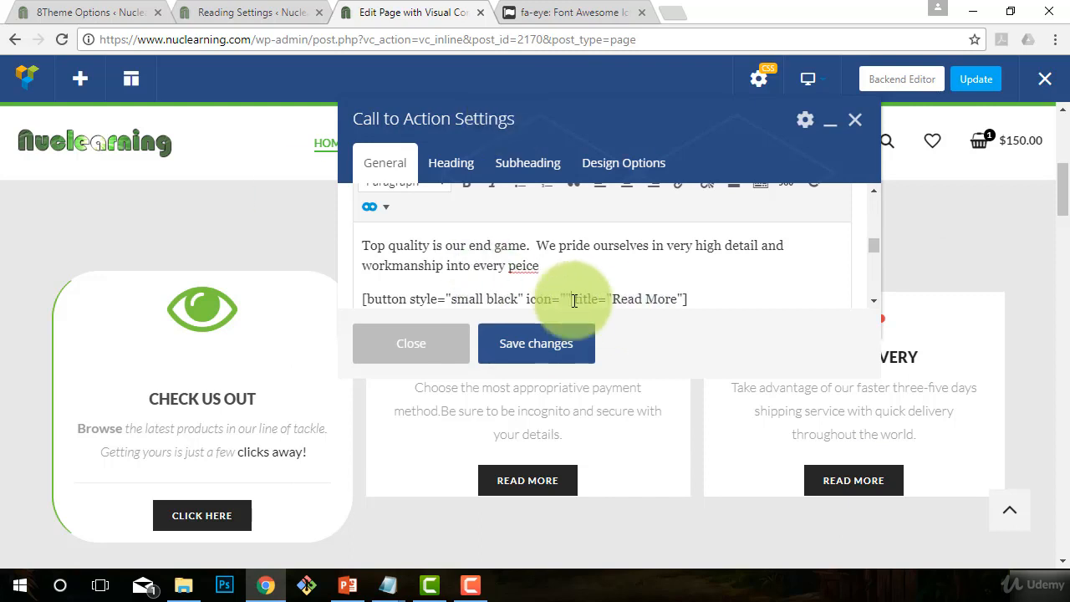
# Change the title of the button in the third block's text to "About Us"
pyautogui.scroll(-3, 648, 276)
pyautogui.scroll(2, 654, 267)
pyautogui.moveTo(678, 260); pyautogui.dragTo(616, 262)
# Change the third block's subheading to "QUALITY & VALUE"
pyautogui.scroll(-6, 494, 239)
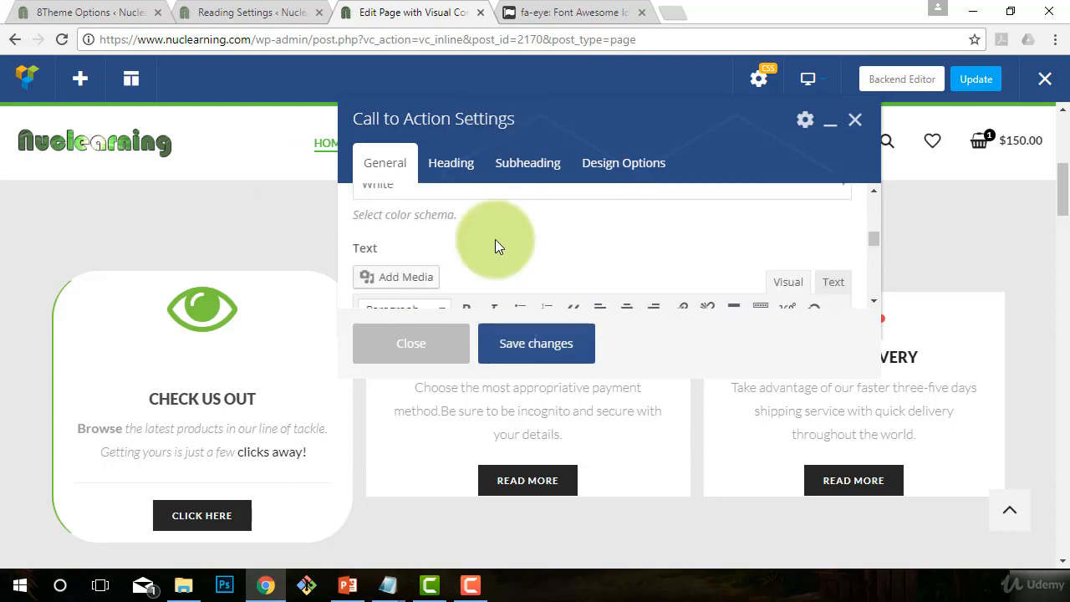
pyautogui.scroll(1, 500, 242)
pyautogui.moveTo(458, 268); pyautogui.dragTo(343, 274)
pyautogui.write('QUALITY ')
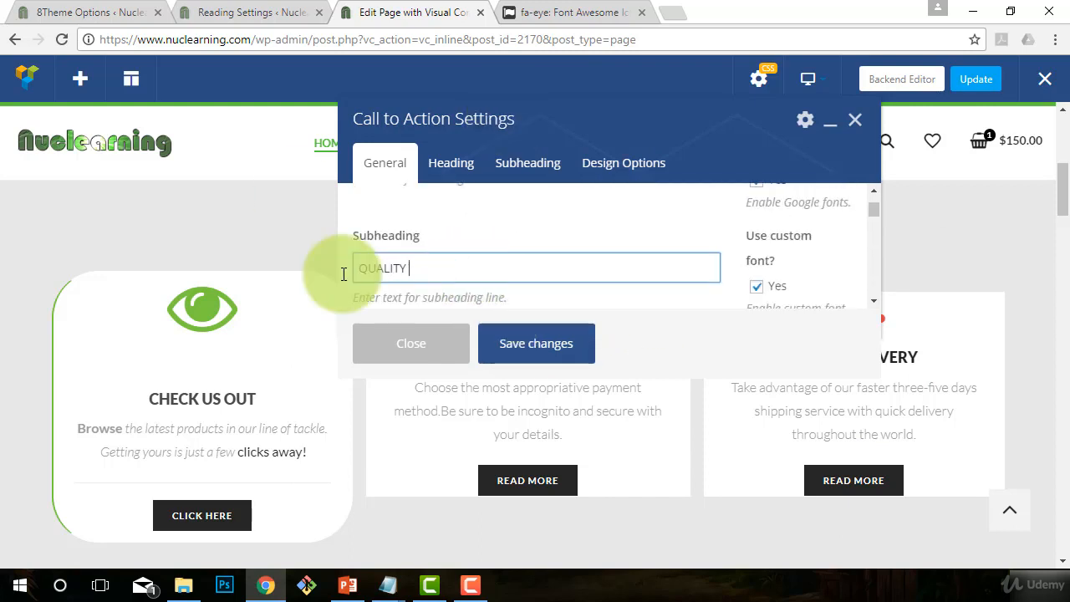
pyautogui.write('SERVICE')
# Find the flash (bolt) icon in the Font Awesome icon list and select its code for the third block's heading
pyautogui.scroll(2, 465, 272)
pyautogui.click(448, 251)
pyautogui.click(548, 15)
pyautogui.click(429, 191)
pyautogui.scroll(-10, 512, 383)
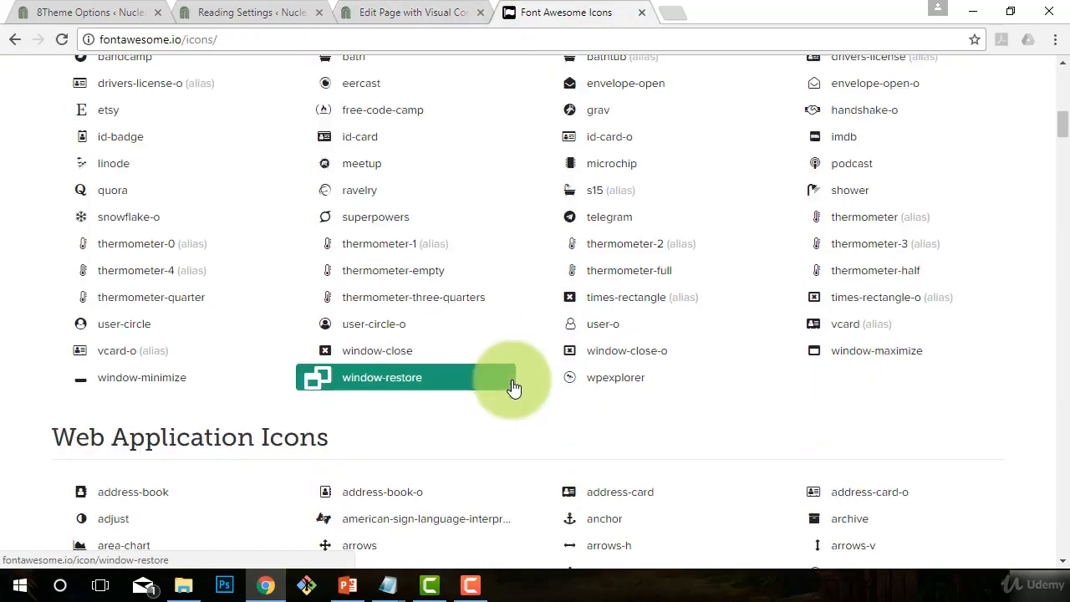
pyautogui.scroll(-15, 513, 386)
pyautogui.scroll(1, 506, 385)
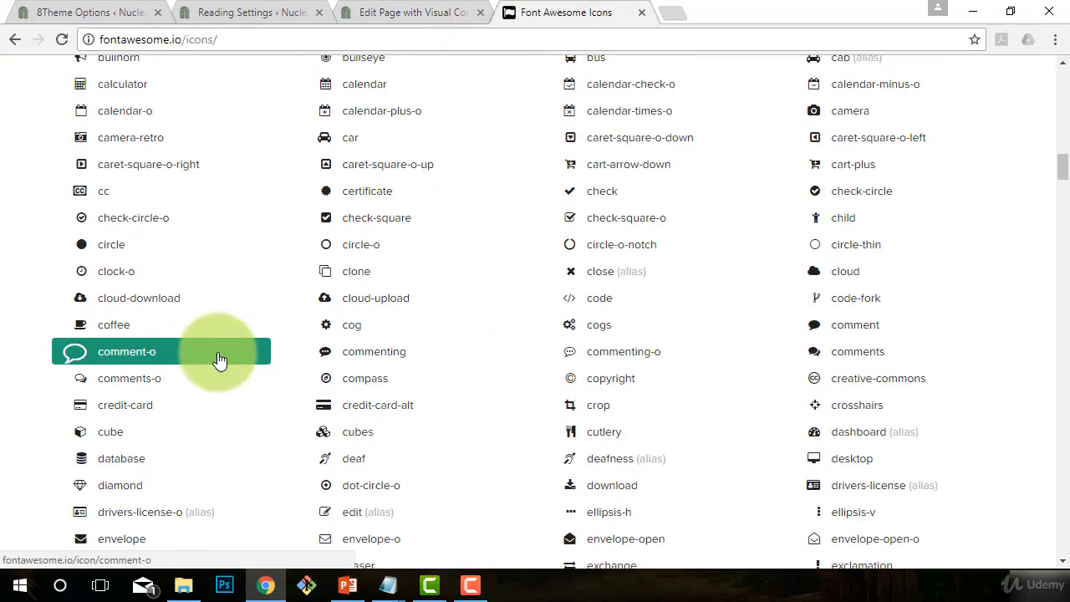
pyautogui.scroll(-1, 192, 401)
pyautogui.scroll(-3, 334, 485)
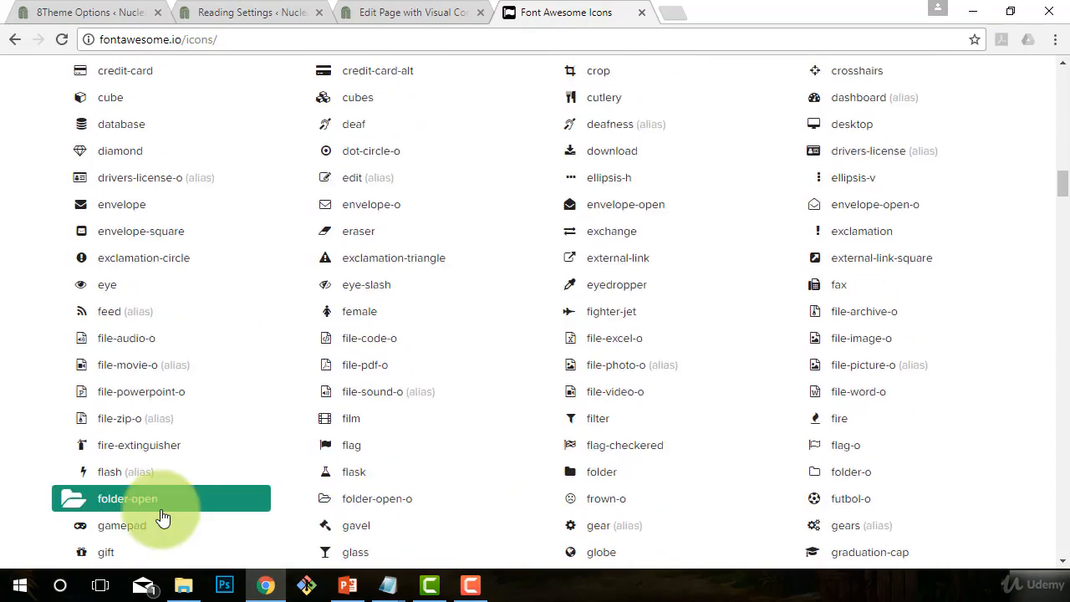
pyautogui.click(112, 472)
pyautogui.tripleClick(318, 277)
# Back in the page editor, replace the third block's "03." heading with the bolt icon code, give the block a rounded shape and save
pyautogui.click(414, 13)
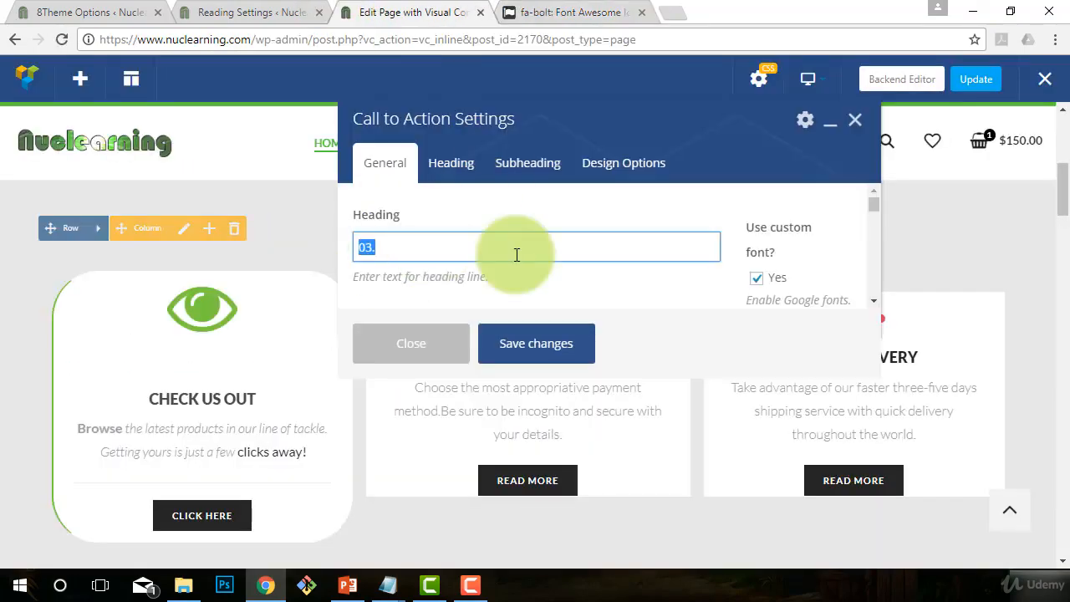
pyautogui.scroll(-5, 516, 255)
pyautogui.click(489, 251)
pyautogui.scroll(-1, 485, 255)
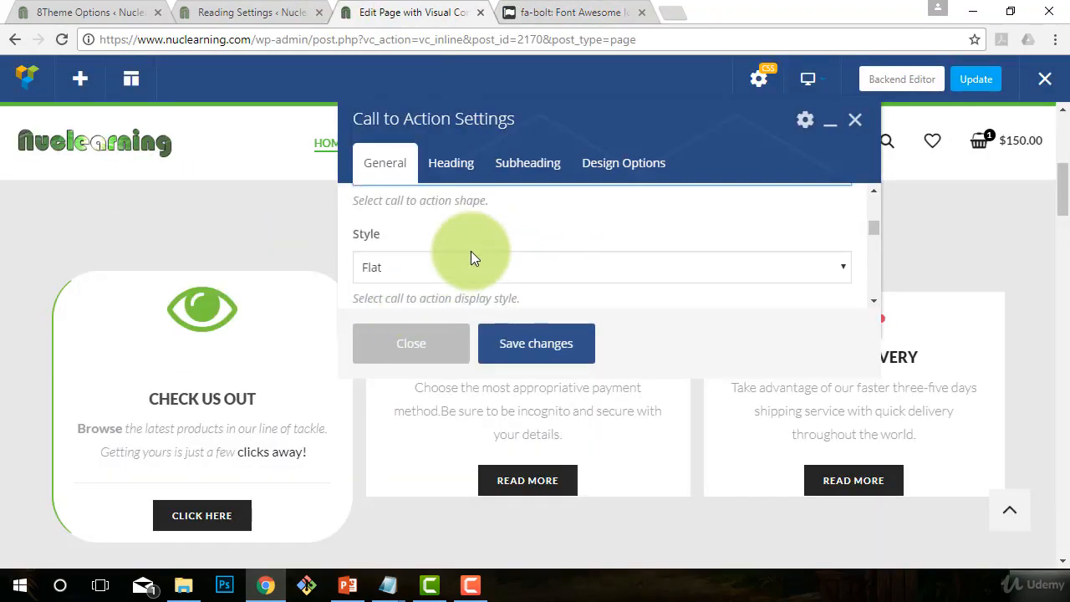
pyautogui.scroll(-2, 473, 252)
pyautogui.click(451, 163)
pyautogui.click(536, 445)
# Look up the heading font size in the first block's settings and close them
pyautogui.click(218, 416)
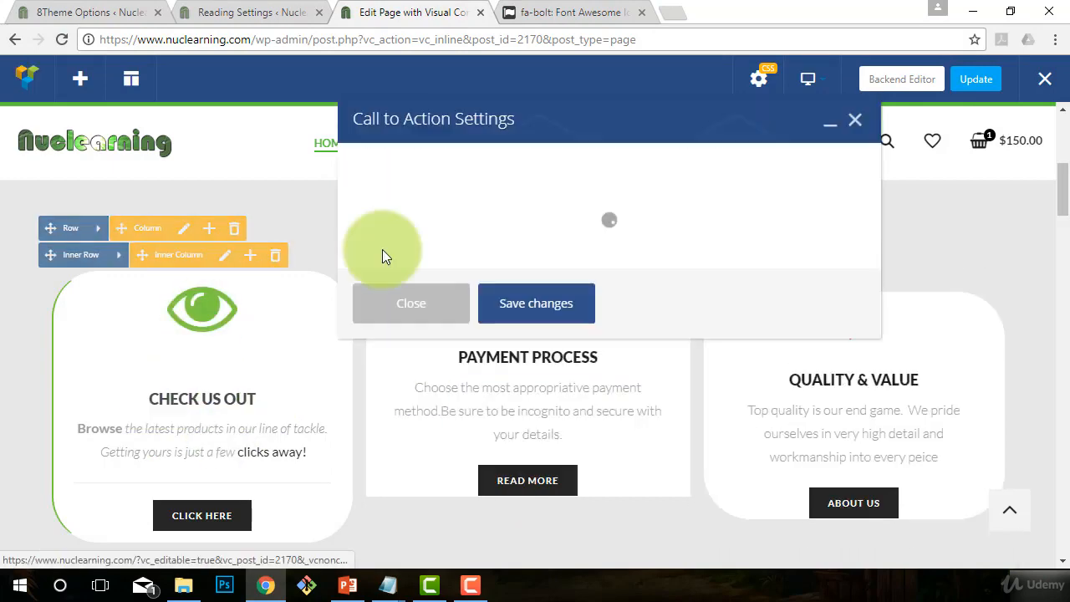
pyautogui.scroll(-7, 453, 251)
pyautogui.click(450, 163)
pyautogui.moveTo(391, 339); pyautogui.dragTo(323, 335)
pyautogui.click(411, 445)
# Set the third block's heading font size to 2rem
pyautogui.click(868, 416)
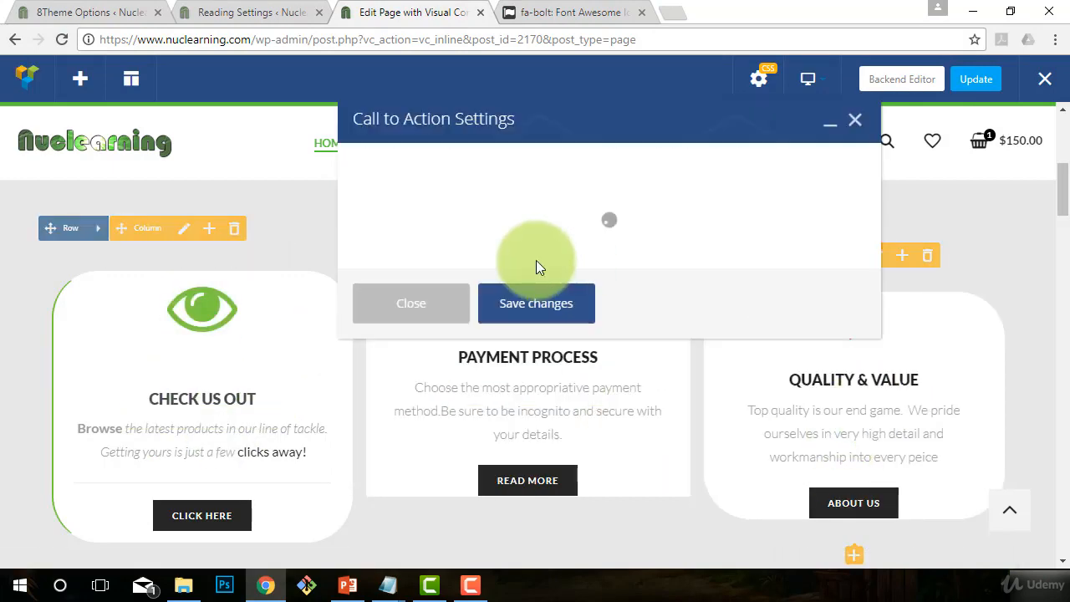
pyautogui.click(451, 163)
pyautogui.moveTo(393, 339); pyautogui.dragTo(280, 336)
pyautogui.write('2rem')
# Set the third block's heading text color to the green #78c93e copied from the Notepad color list
pyautogui.scroll(-2, 468, 349)
pyautogui.click(369, 358)
pyautogui.hotkey('alt', 'Tab')
pyautogui.moveTo(130, 102); pyautogui.dragTo(60, 99)
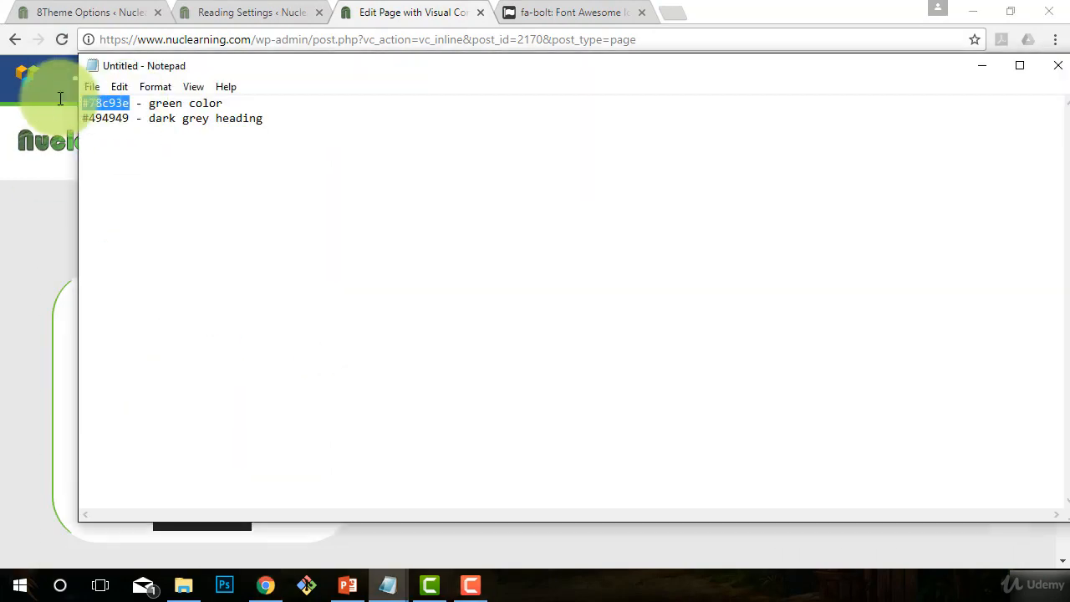
pyautogui.hotkey('alt', 'Tab')
# Give the third block's heading the fadeInRight CSS animation and save the changes
pyautogui.scroll(-6, 585, 339)
pyautogui.click(456, 311)
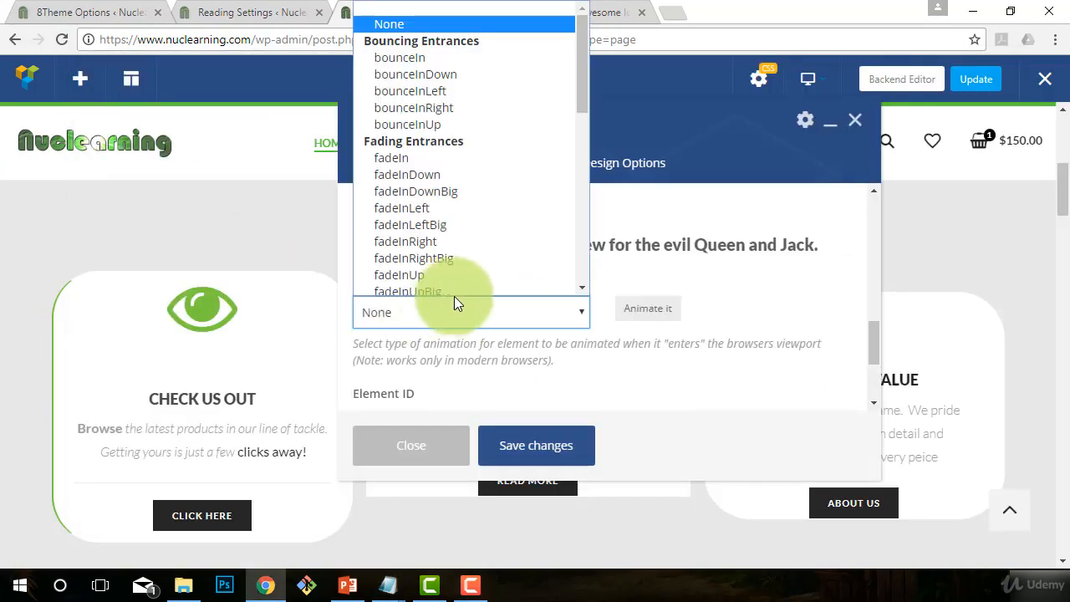
pyautogui.click(425, 239)
pyautogui.click(520, 445)
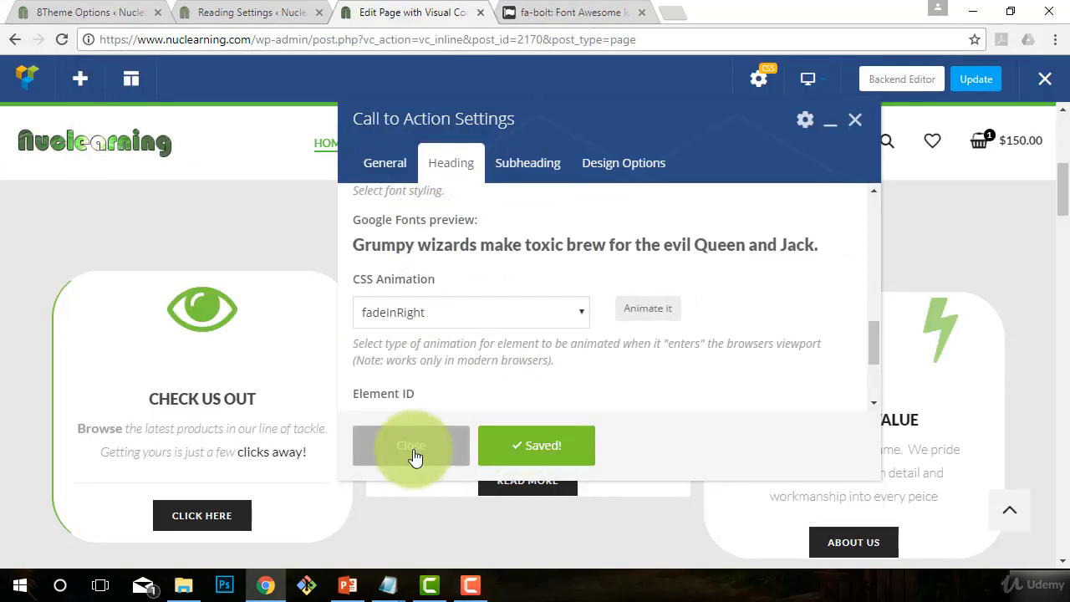
# Set the third block's subheading text color to the dark grey #494949 copied from the Notepad color list
pyautogui.scroll(1, 490, 342)
pyautogui.scroll(-3, 512, 309)
pyautogui.click(528, 163)
pyautogui.scroll(-3, 564, 316)
pyautogui.click(370, 276)
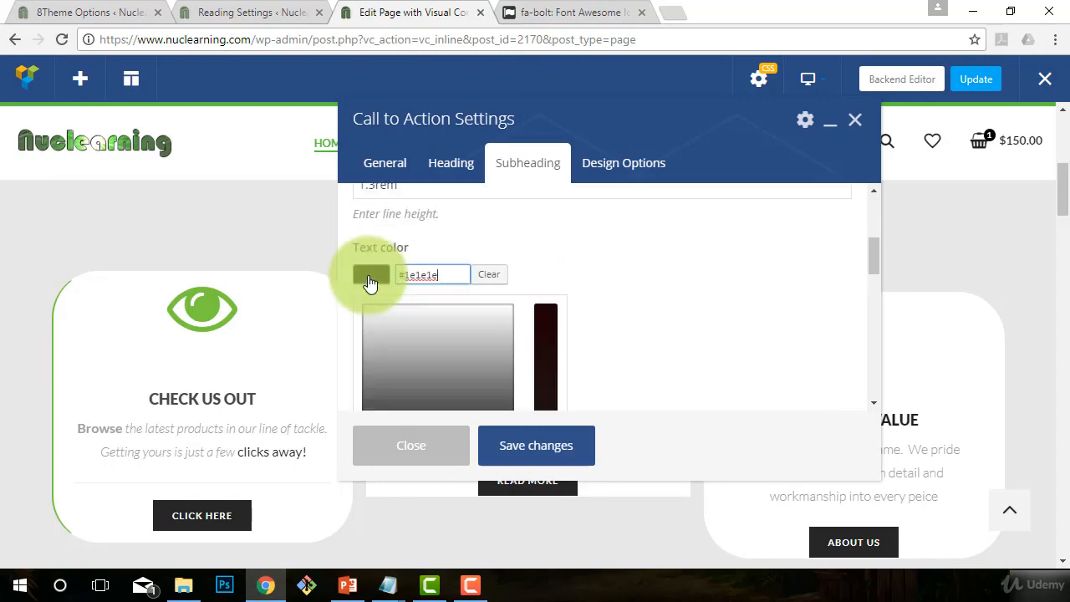
pyautogui.hotkey('alt', 'Tab')
pyautogui.moveTo(131, 116); pyautogui.dragTo(76, 115)
pyautogui.hotkey('ctrl', 'c')
pyautogui.hotkey('alt', 'Tab')
pyautogui.moveTo(443, 275); pyautogui.dragTo(398, 275)
pyautogui.hotkey('ctrl', 'v')
# Review the third block's remaining subheading and design options, save the changes and close the settings
pyautogui.scroll(-5, 605, 296)
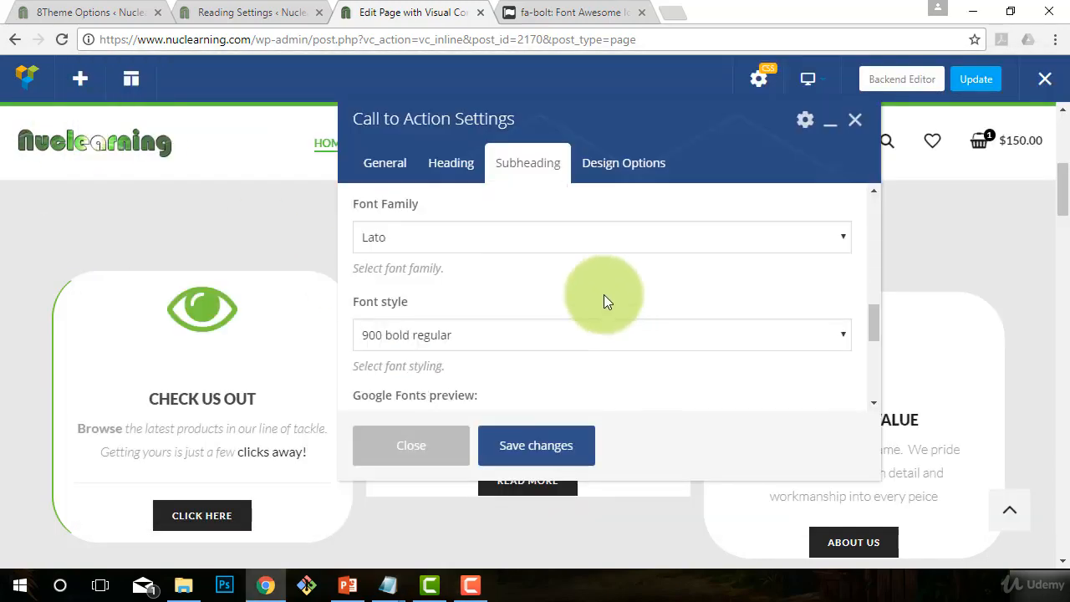
pyautogui.scroll(5, 604, 297)
pyautogui.click(624, 163)
pyautogui.click(531, 446)
pyautogui.click(411, 458)
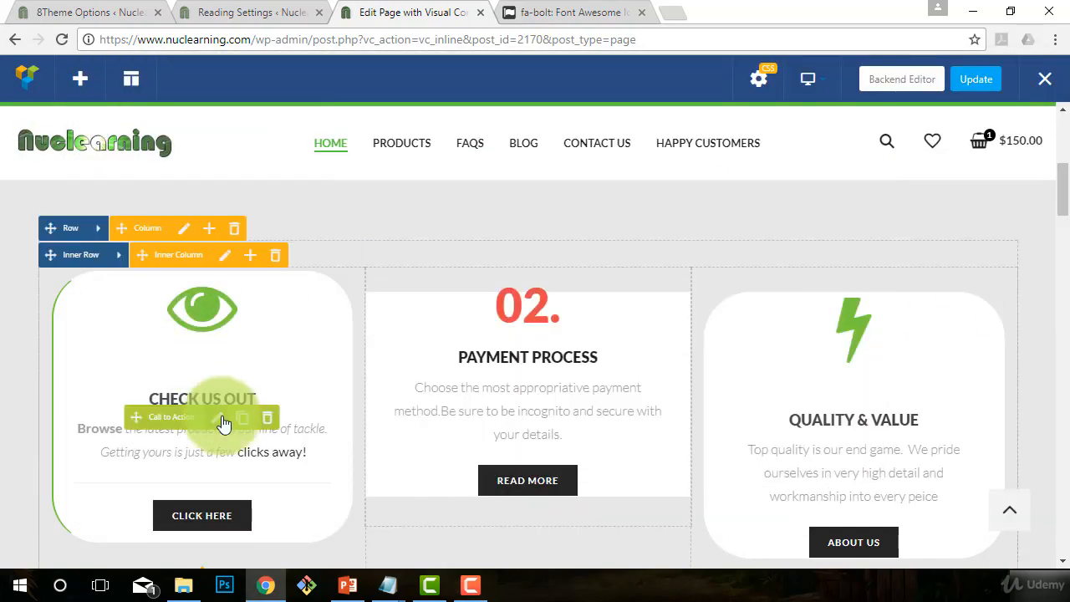
# Check the padding and border values in the first block's design options and close its settings
pyautogui.click(224, 417)
pyautogui.click(623, 163)
pyautogui.scroll(-1, 469, 309)
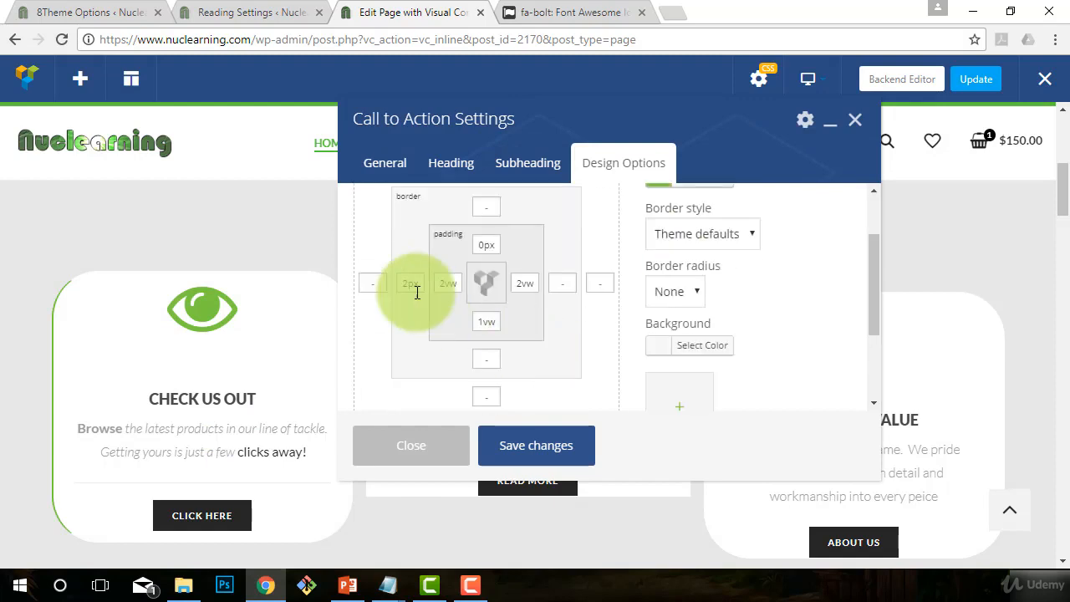
pyautogui.click(419, 451)
# Give the third block a 25px top margin, 1px bottom padding and a right border width of 2, and save the changes
pyautogui.click(872, 428)
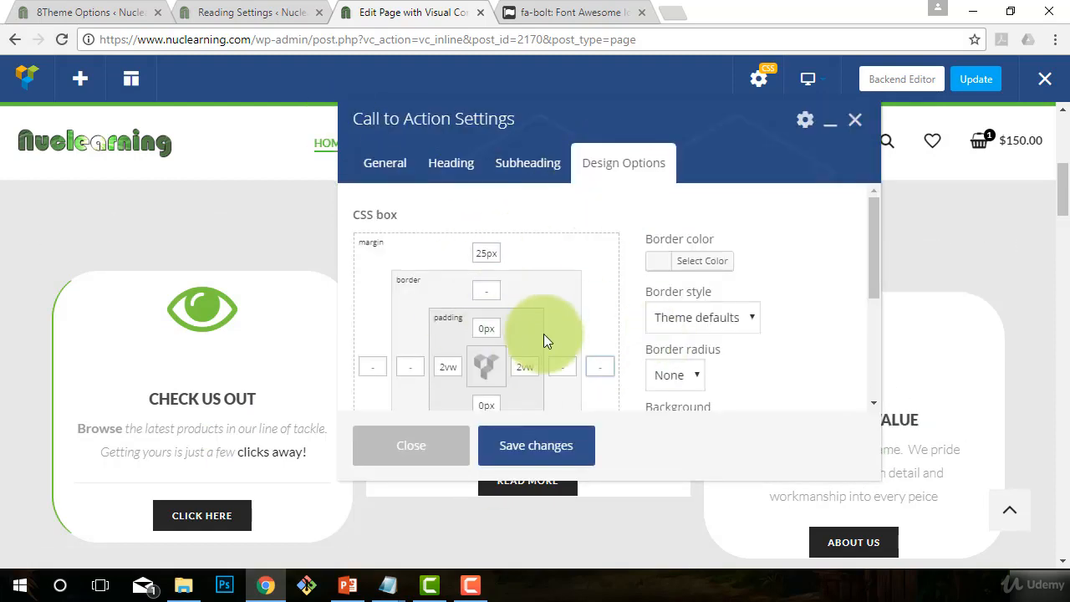
pyautogui.scroll(-1, 473, 354)
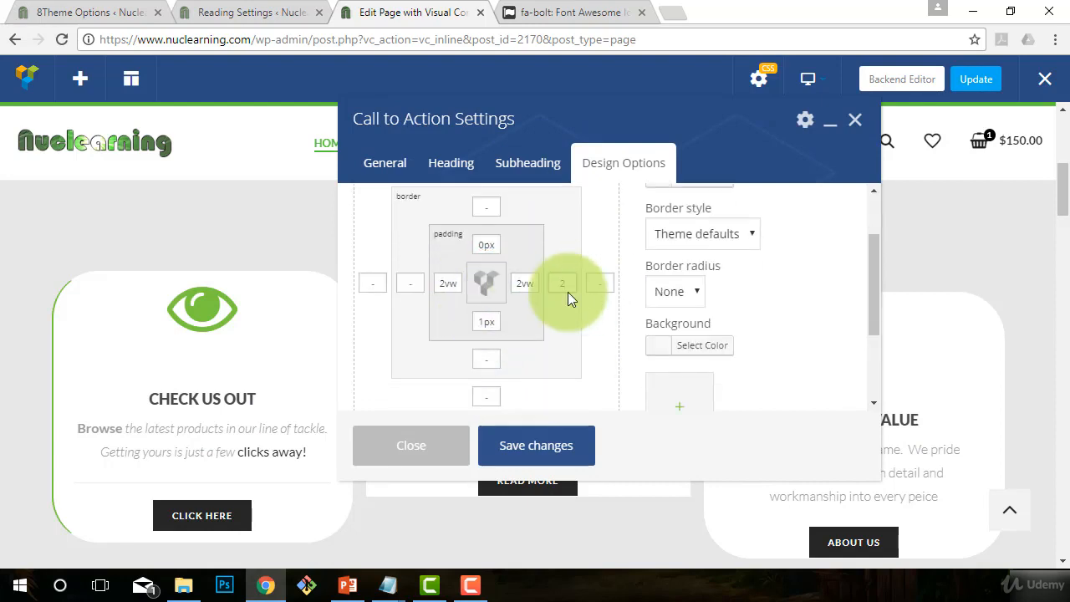
pyautogui.click(536, 444)
# Set the third block's border color to the green #78c93e, save the changes and check the block on the page
pyautogui.scroll(1, 636, 276)
pyautogui.click(693, 261)
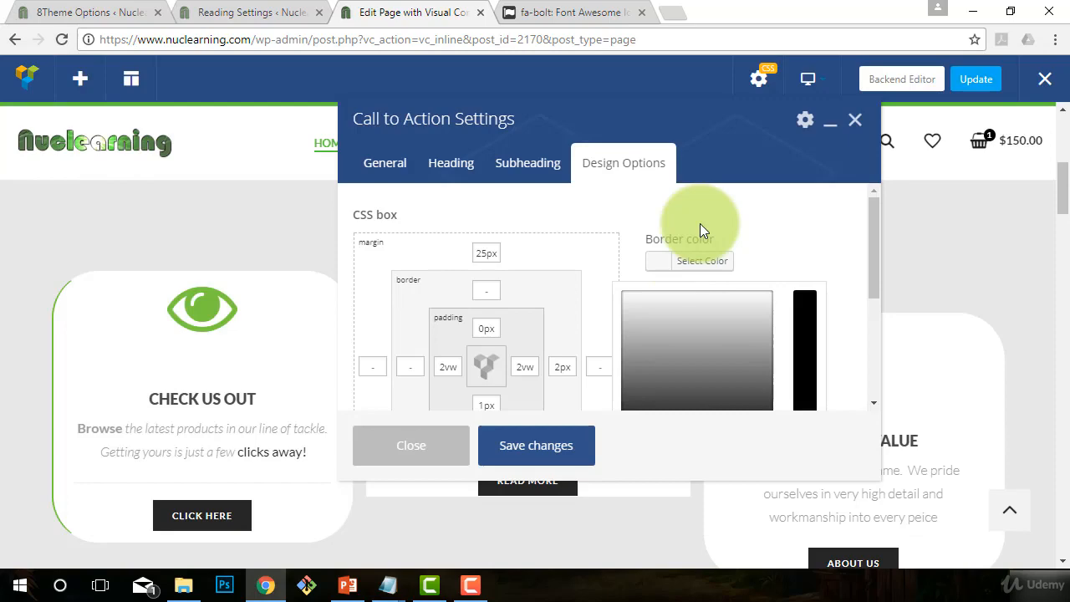
pyautogui.hotkey('ctrl', 'v')
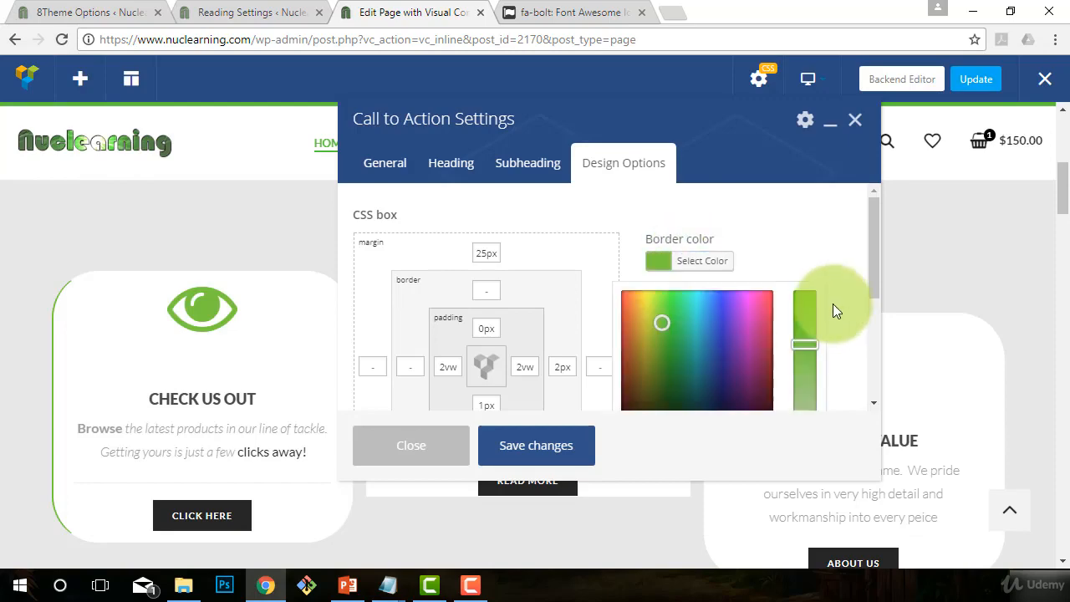
pyautogui.click(834, 305)
pyautogui.click(535, 446)
pyautogui.click(413, 449)
pyautogui.scroll(-1, 724, 340)
pyautogui.scroll(1, 723, 339)
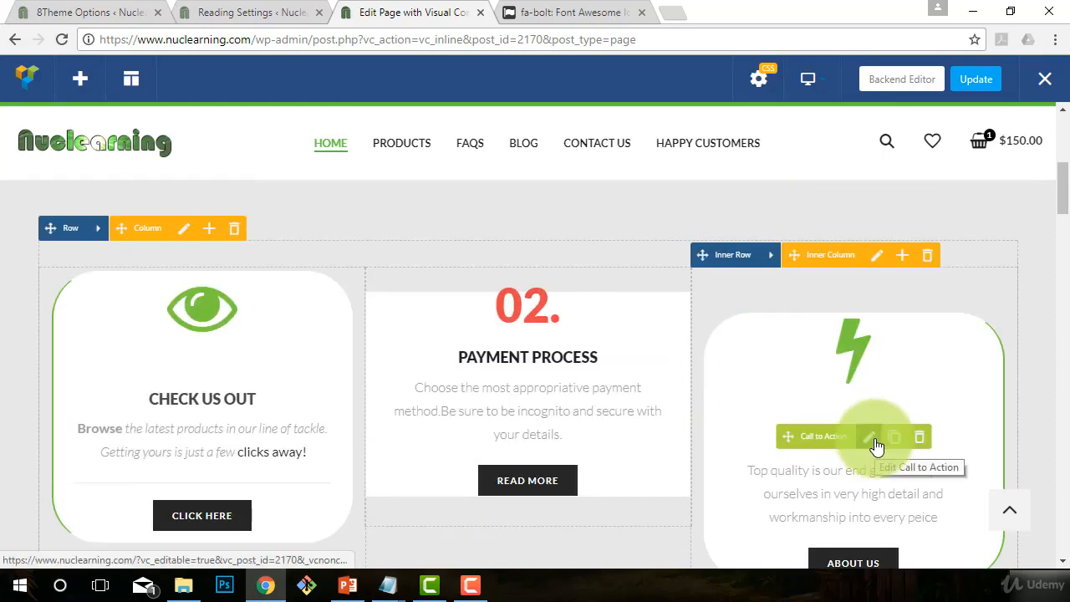
# Reduce the third block's top spacing so it lines up with the first block, save the changes and close its settings
pyautogui.click(872, 437)
pyautogui.click(536, 445)
pyautogui.click(384, 458)
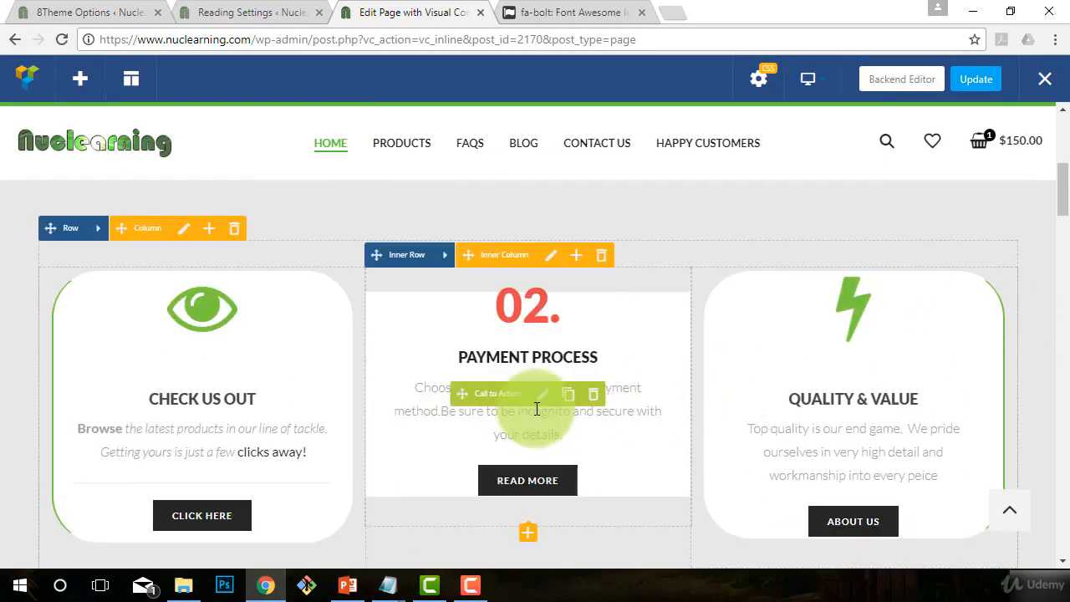
# Replace the second block's text with "Excellent service is our key aspect. You can buy any product but if it's service isn't good, then how can it be supported?!"
pyautogui.click(541, 392)
pyautogui.tripleClick(385, 296)
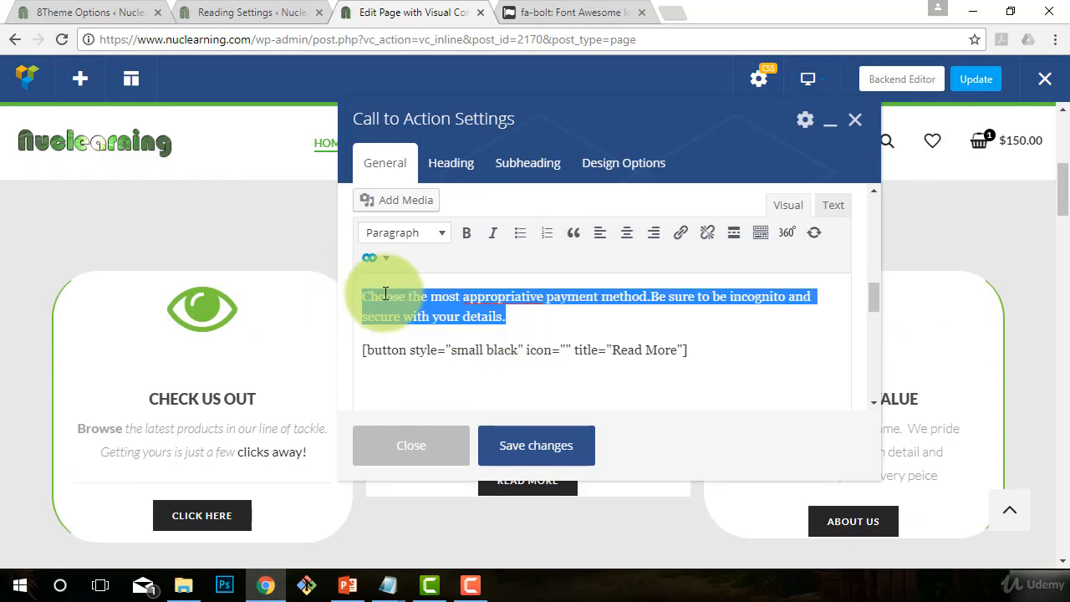
pyautogui.write('E')
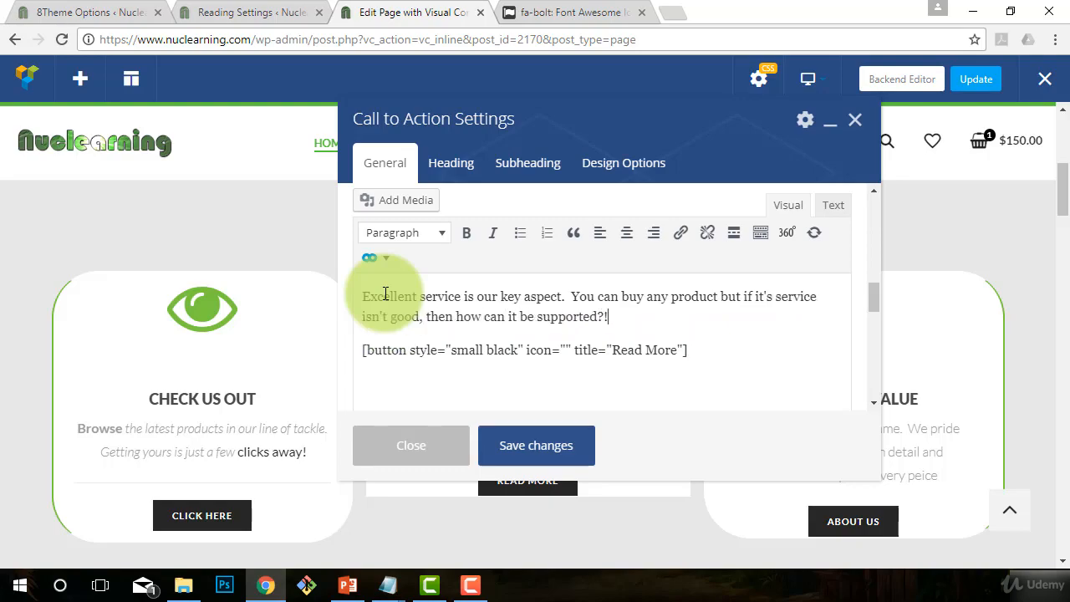
pyautogui.click(473, 349)
# Return to the Font Awesome icon list, search it for "serv" and clear the search
pyautogui.scroll(8, 511, 318)
pyautogui.click(502, 247)
pyautogui.click(570, 13)
pyautogui.click(15, 39)
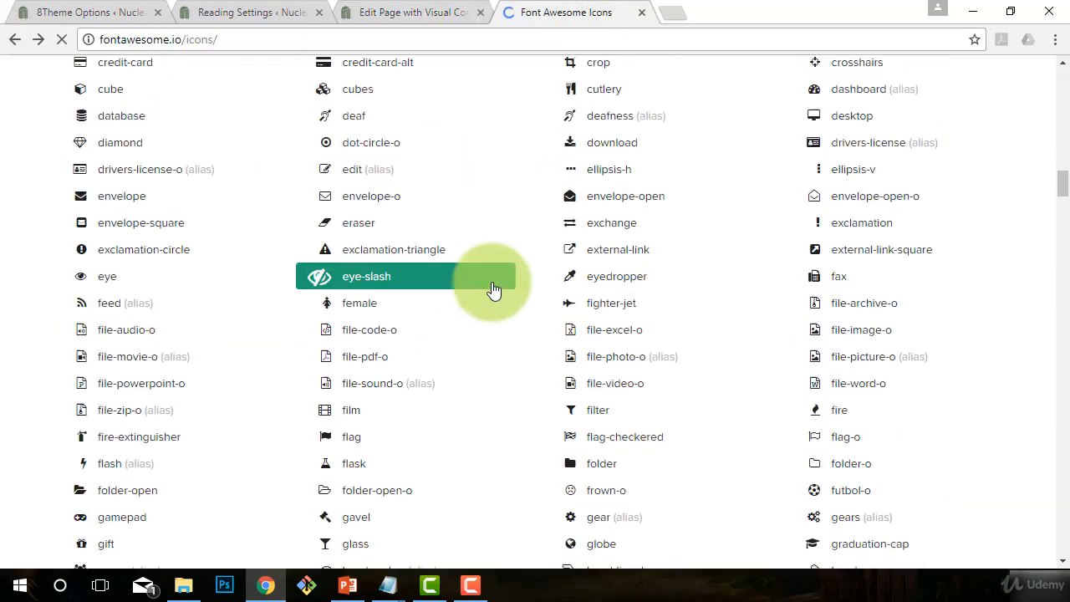
pyautogui.scroll(19, 491, 284)
pyautogui.click(176, 246)
pyautogui.write('serv')
pyautogui.press('BackSpace')
pyautogui.press('BackSpace')
pyautogui.press('BackSpace')
pyautogui.press('BackSpace')
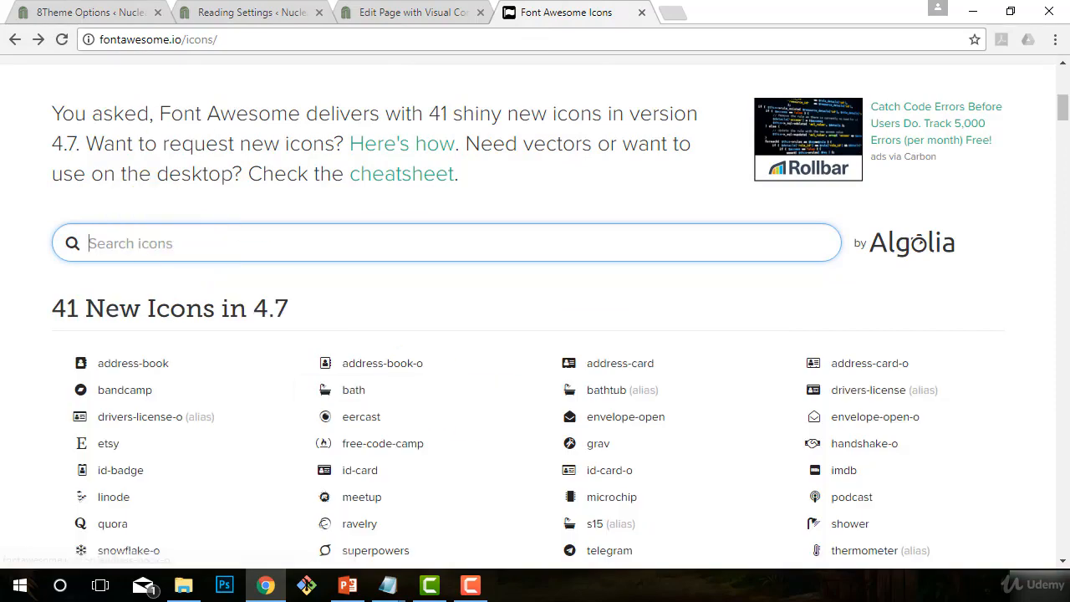
# Copy the HTML code of the handshake-o icon and use it as the second block's heading
pyautogui.scroll(-20, 476, 357)
pyautogui.click(597, 382)
pyautogui.scroll(-2, 536, 401)
pyautogui.moveTo(381, 449); pyautogui.dragTo(67, 443)
pyautogui.click(371, 10)
pyautogui.hotkey('ctrl', 'a')
pyautogui.hotkey('ctrl', 'v')
pyautogui.click(511, 249)
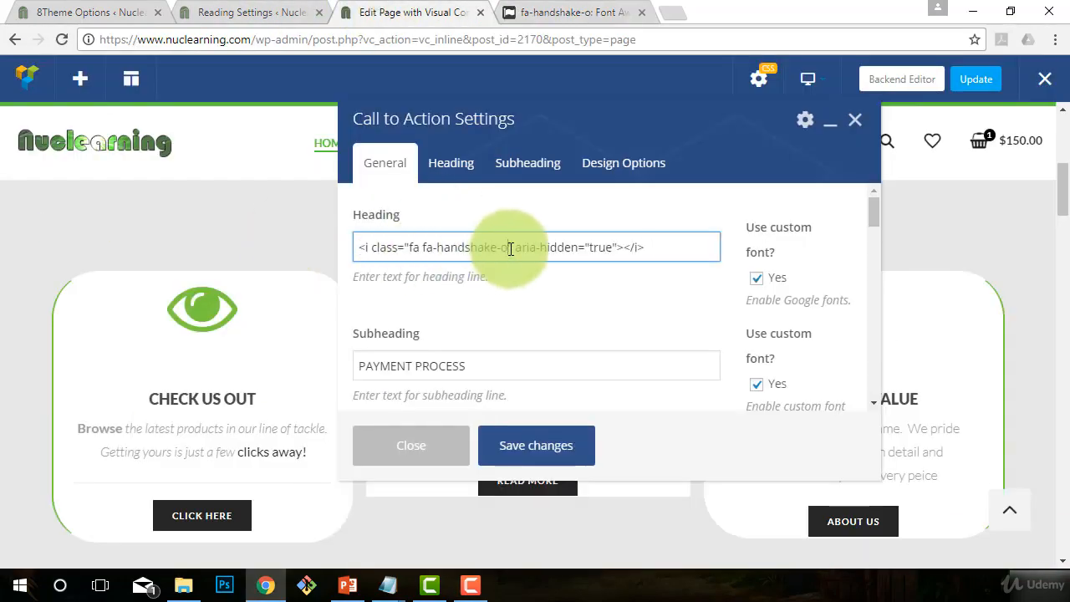
# Set the second block's subheading to "SERVICE ALWAYS" and its shape to Round, and save the changes
pyautogui.press('Tab')
pyautogui.write('SERVICE ALWAYS')
pyautogui.scroll(-5, 569, 306)
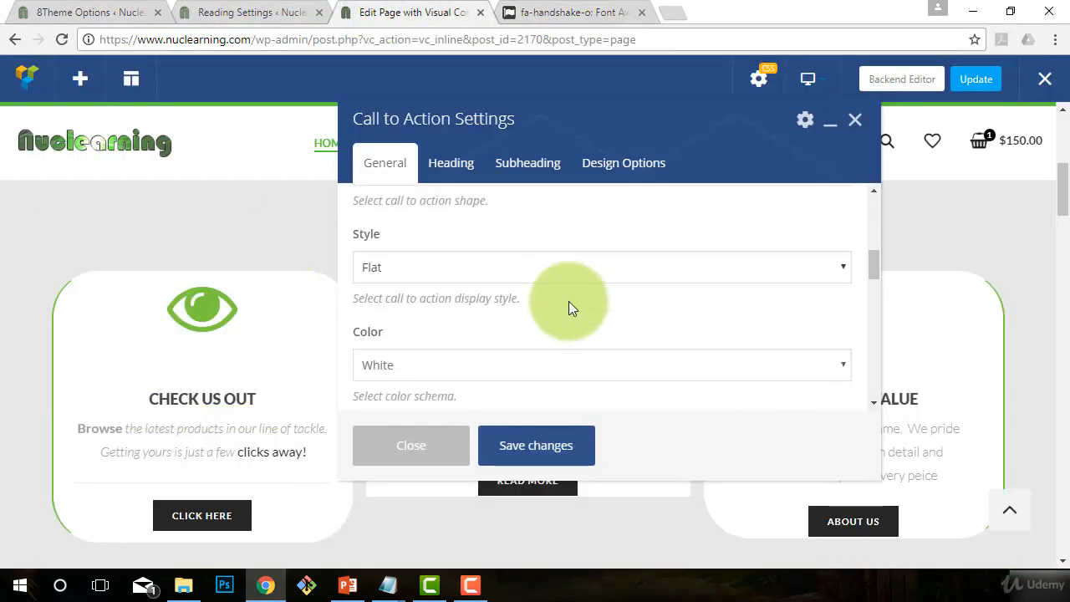
pyautogui.scroll(1, 411, 306)
pyautogui.click(534, 436)
pyautogui.moveTo(547, 131); pyautogui.dragTo(467, 159)
pyautogui.scroll(1, 503, 350)
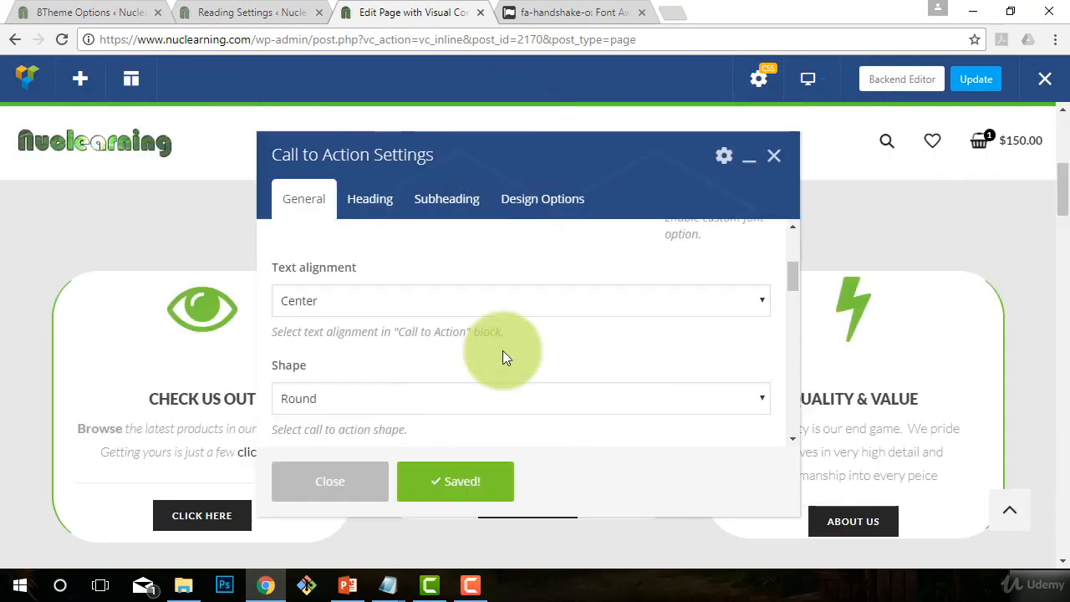
# Set the second block's heading text color to the green #78c93e from the Notepad color list
pyautogui.click(369, 199)
pyautogui.click(366, 293)
pyautogui.click(447, 199)
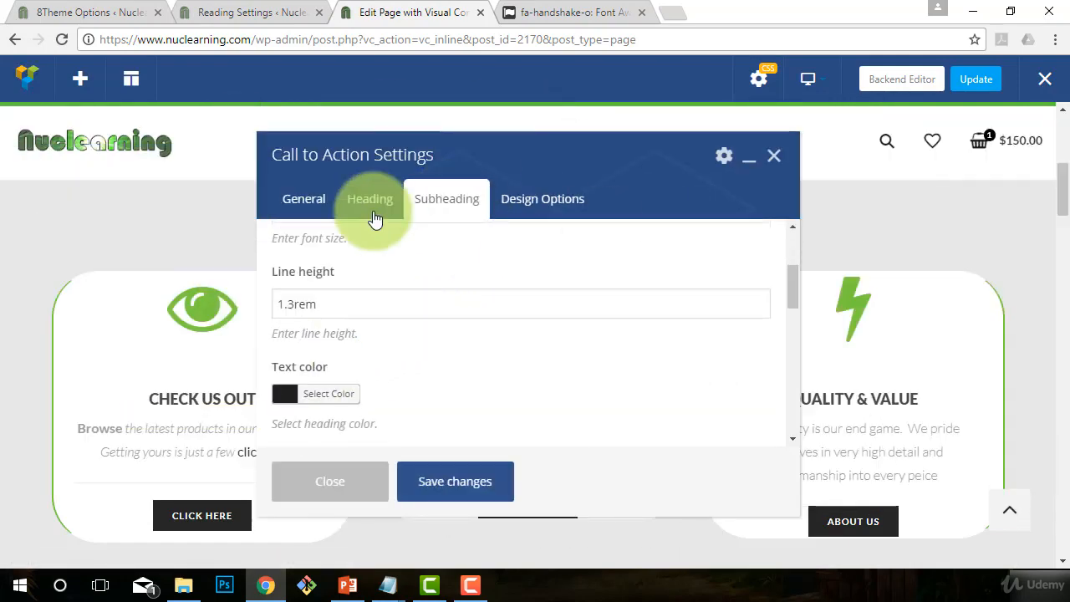
pyautogui.click(370, 203)
pyautogui.click(282, 397)
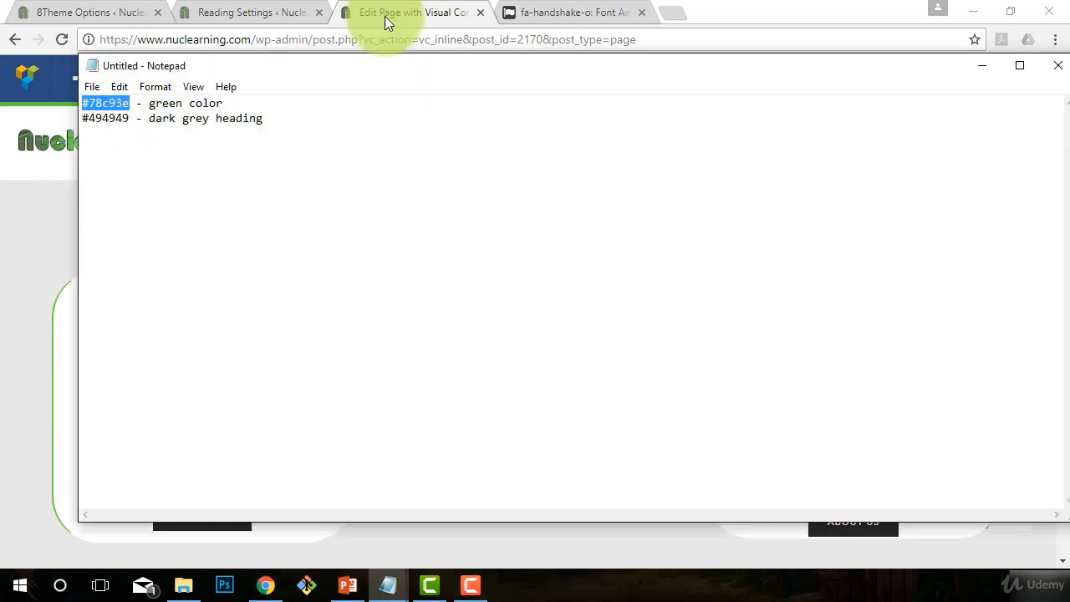
pyautogui.click(384, 19)
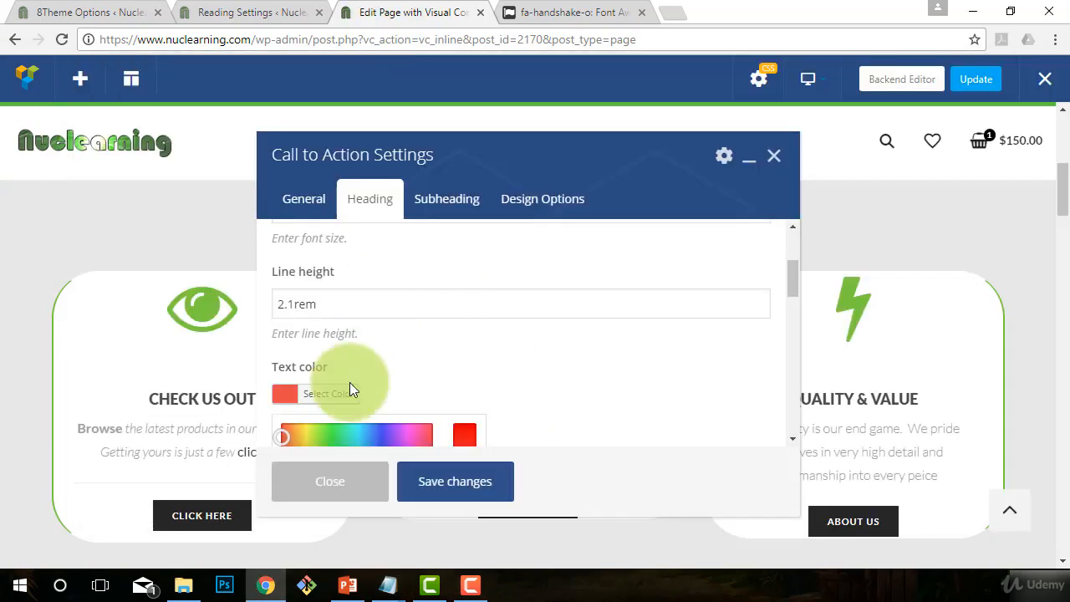
pyautogui.scroll(-3, 541, 366)
# Set the second block's heading animation to fadeInDown and save the changes
pyautogui.scroll(-5, 541, 367)
pyautogui.click(338, 356)
pyautogui.click(350, 184)
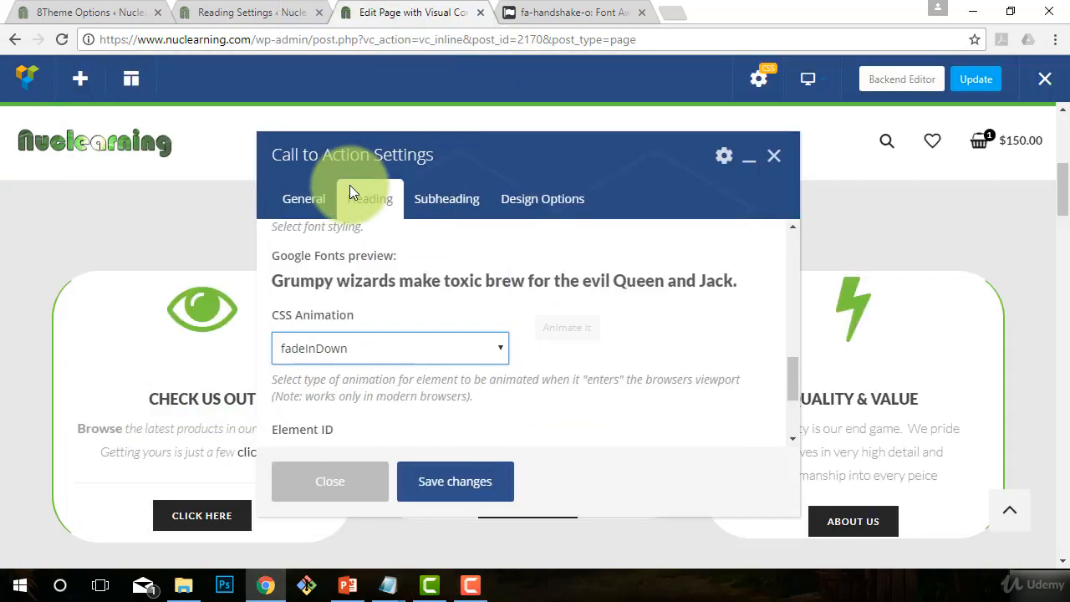
pyautogui.click(443, 481)
# Set the second block's subheading text color to the dark grey #494949 and save the changes
pyautogui.click(447, 198)
pyautogui.scroll(-5, 429, 289)
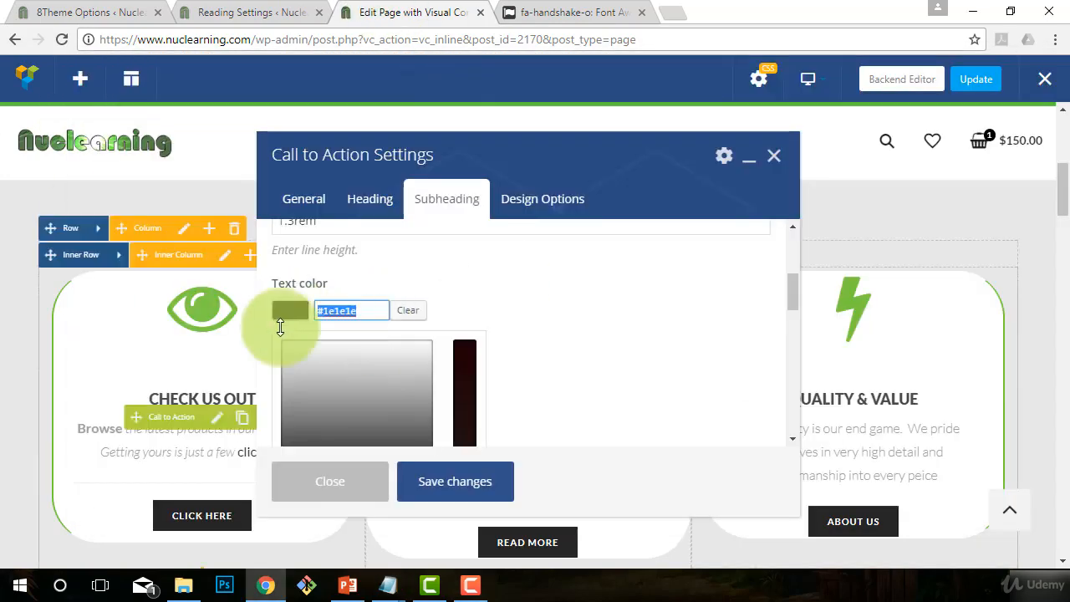
pyautogui.scroll(-10, 592, 377)
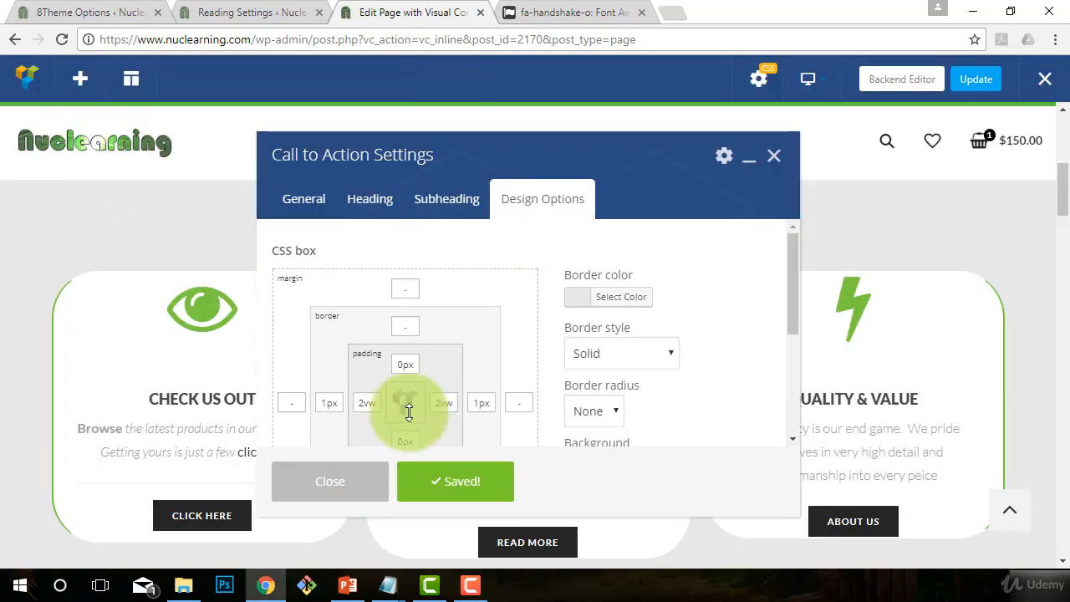
# Set the second block's bottom padding to 1vw, save the changes and close its settings
pyautogui.scroll(-2, 407, 410)
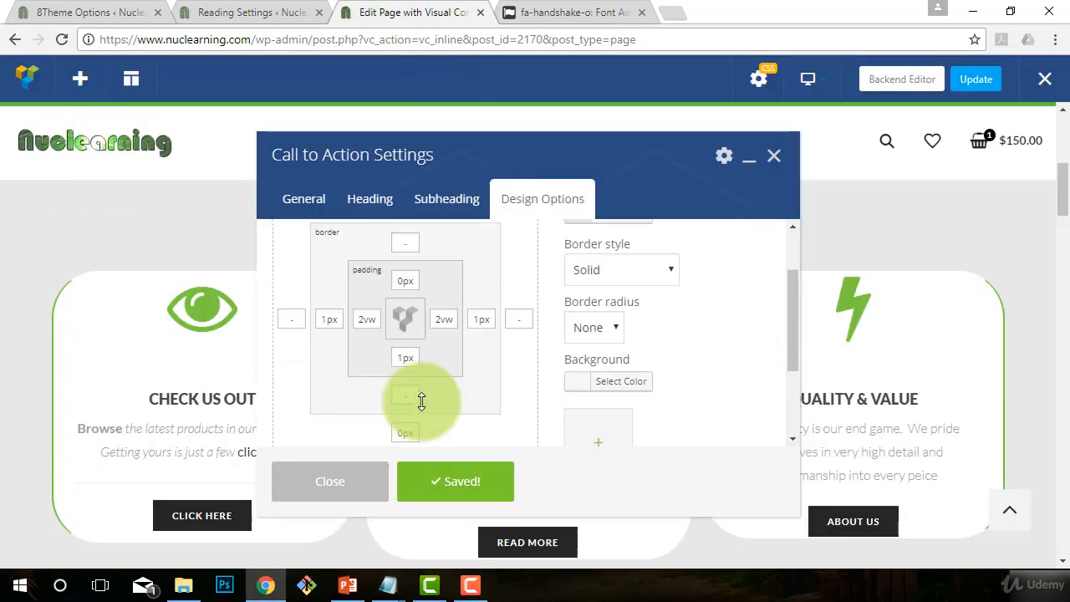
pyautogui.click(455, 481)
pyautogui.click(329, 480)
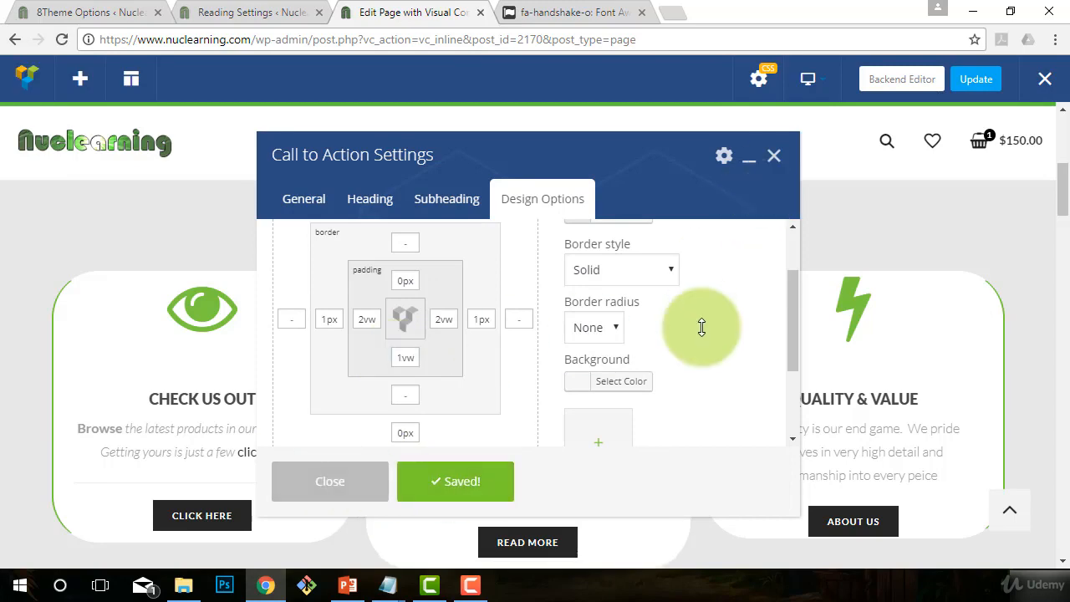
pyautogui.scroll(-1, 535, 356)
pyautogui.scroll(1, 610, 393)
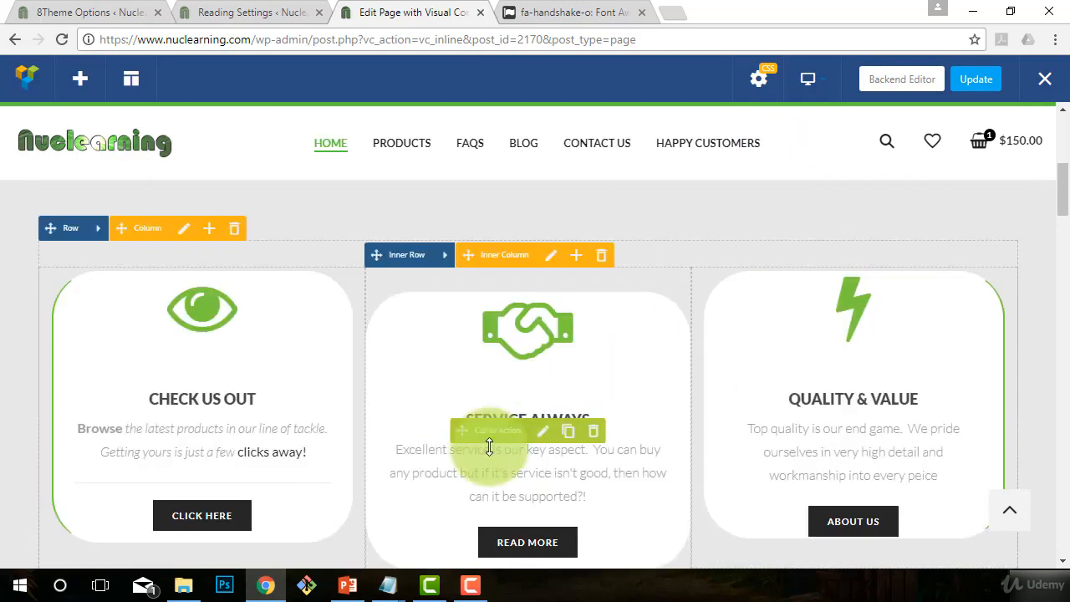
# Update the page, leave the editor and review the three call-to-action blocks on the live home page
pyautogui.scroll(-1, 490, 446)
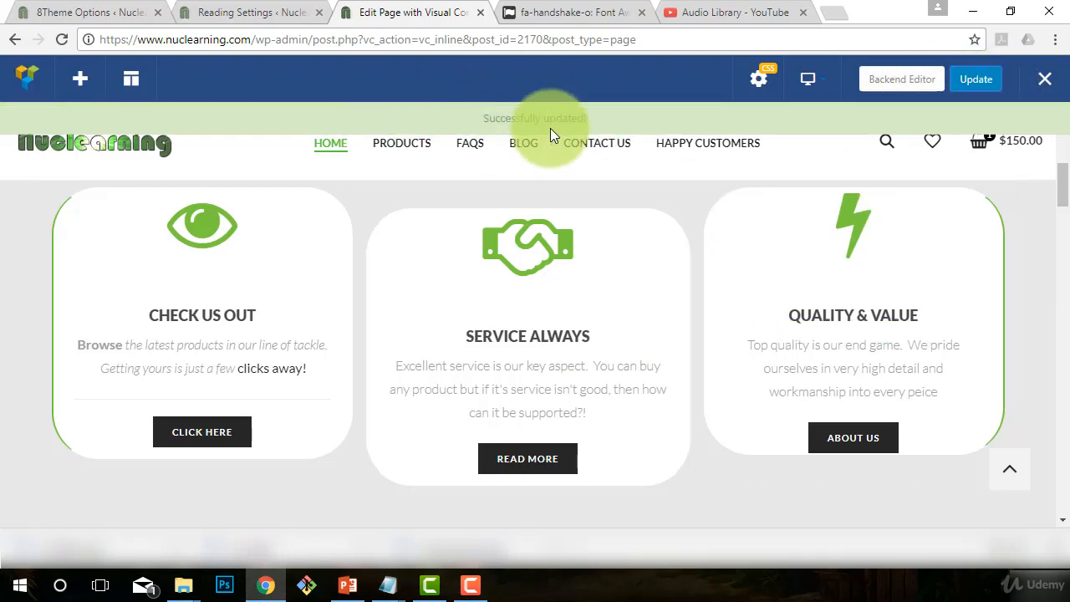
pyautogui.click(1047, 85)
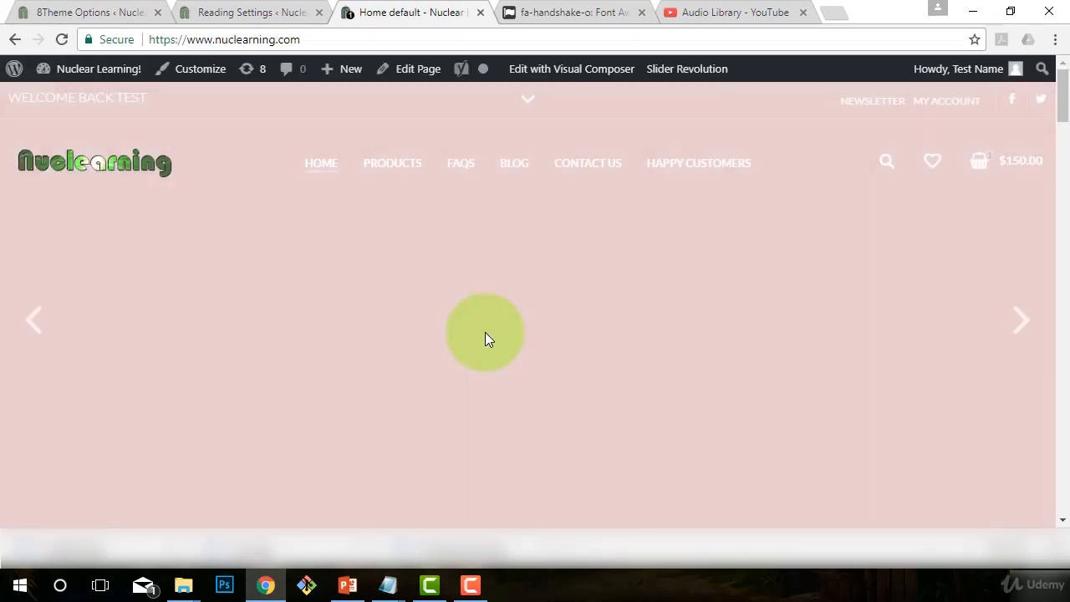
pyautogui.scroll(-6, 487, 334)
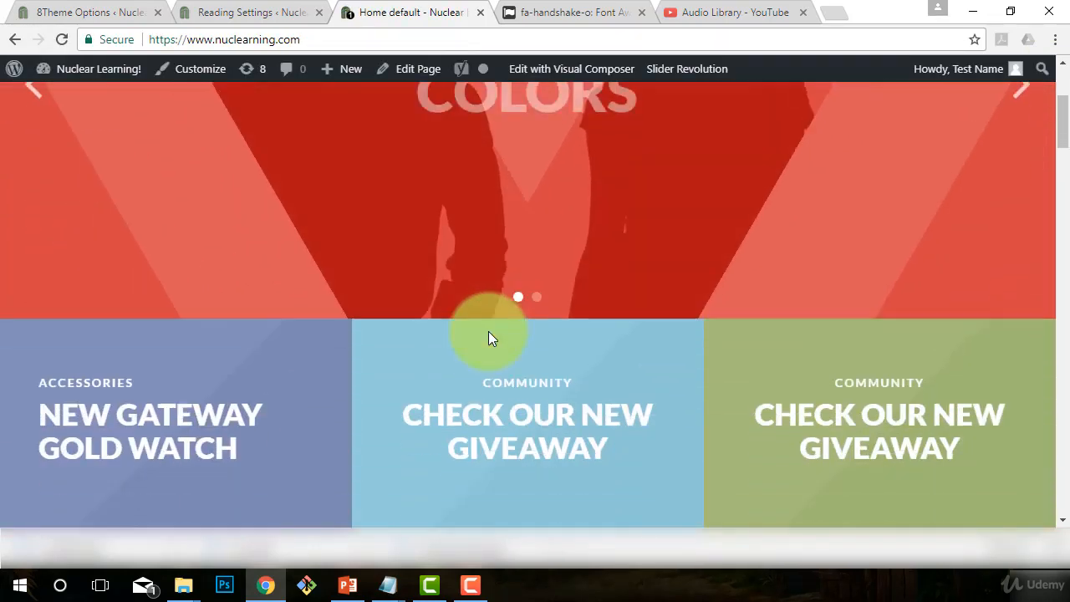
pyautogui.scroll(-2, 491, 340)
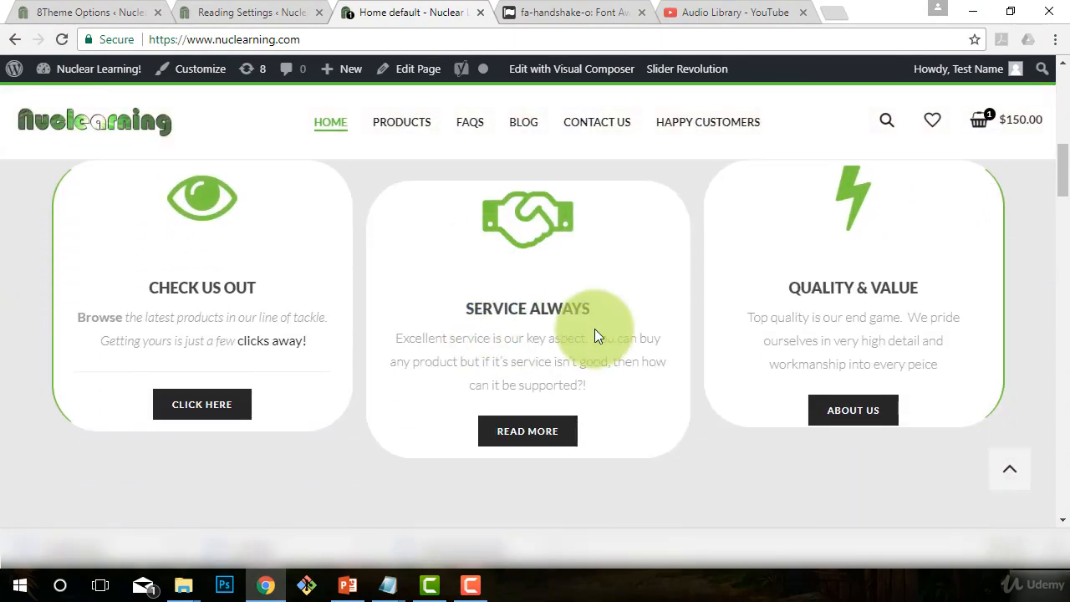
pyautogui.scroll(1, 585, 318)
pyautogui.scroll(8, 535, 339)
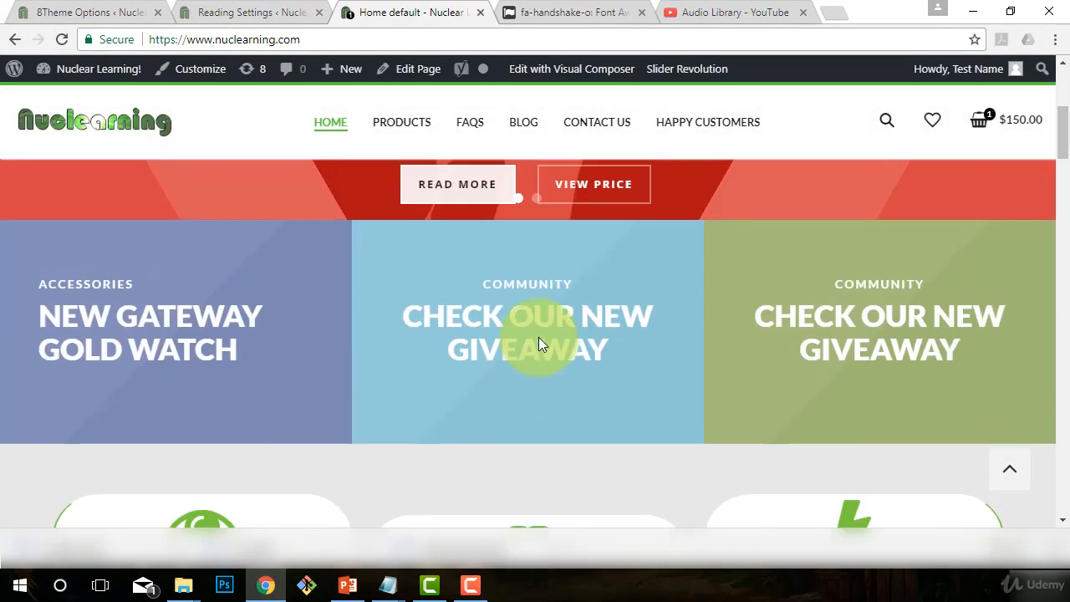
pyautogui.scroll(-6, 538, 343)
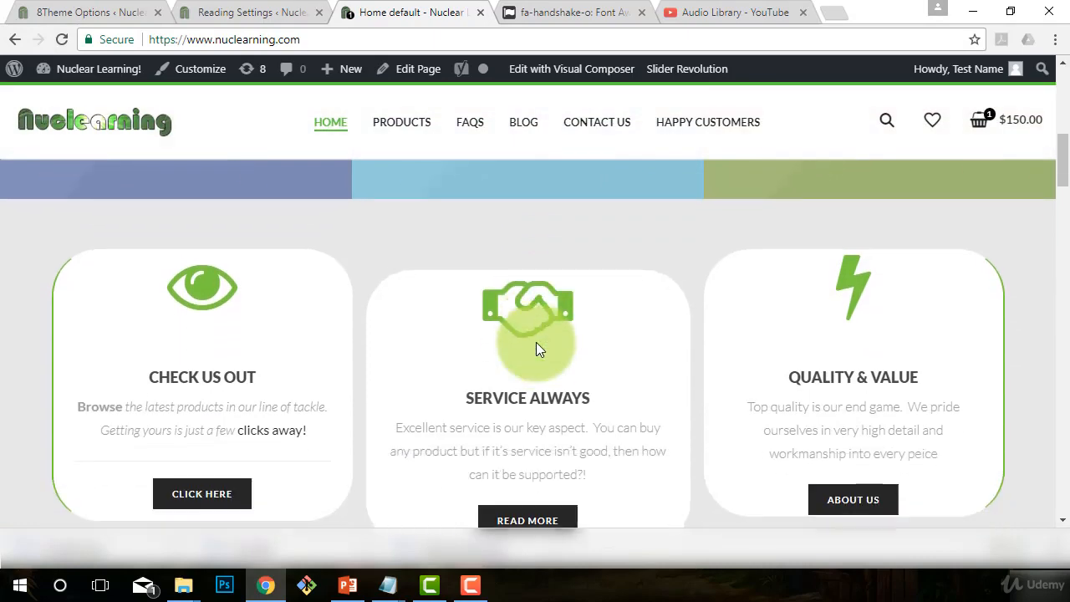
pyautogui.scroll(1, 532, 372)
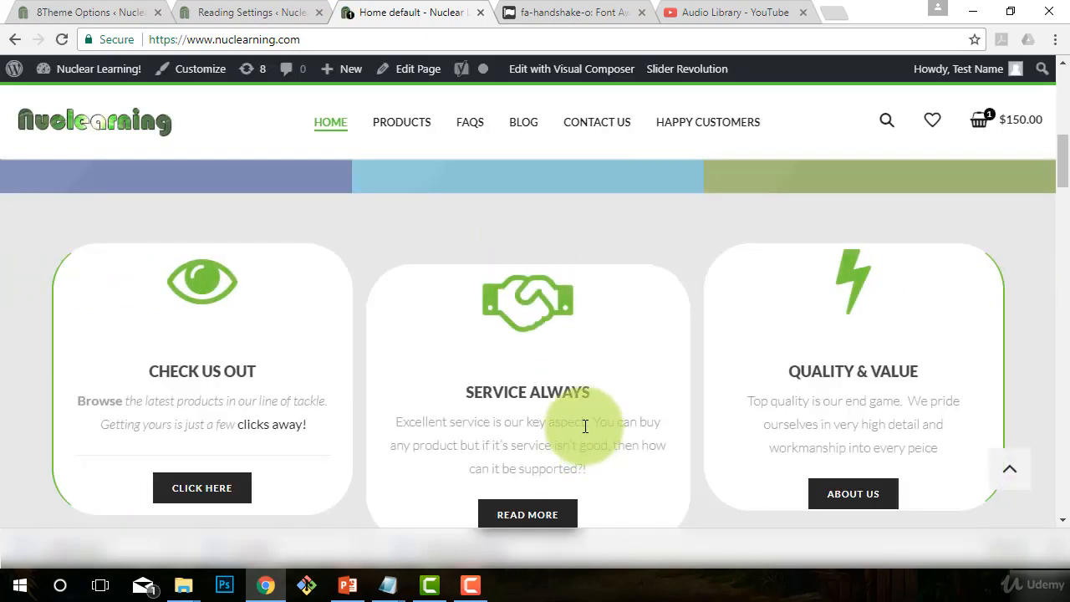
pyautogui.scroll(-1, 619, 463)
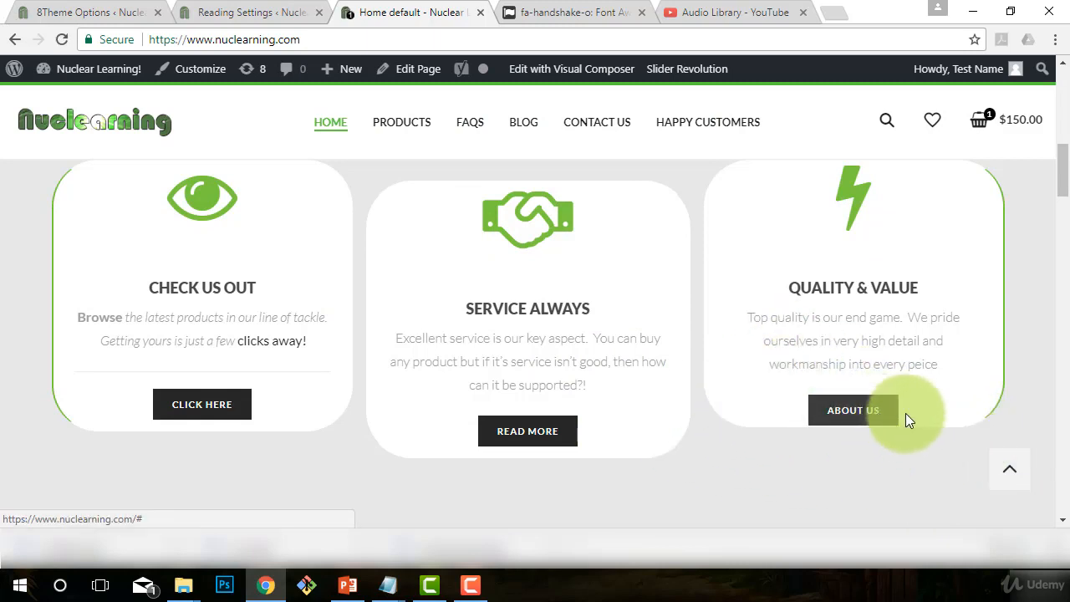
# Reopen the page in Visual Composer and correct "peice" to "piece" in the third block's text
pyautogui.click(577, 70)
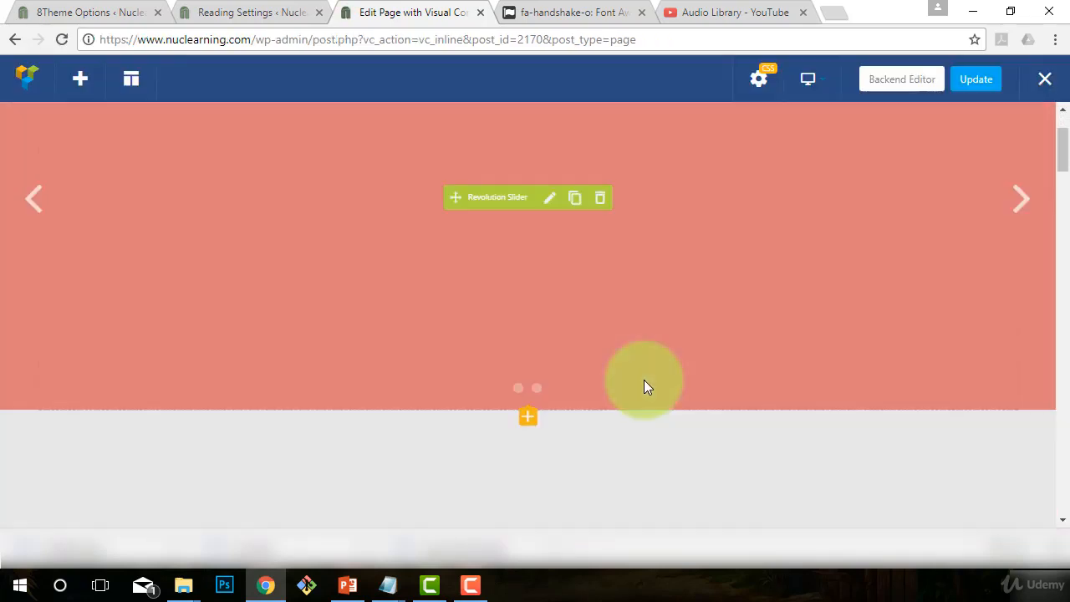
pyautogui.scroll(-4, 644, 387)
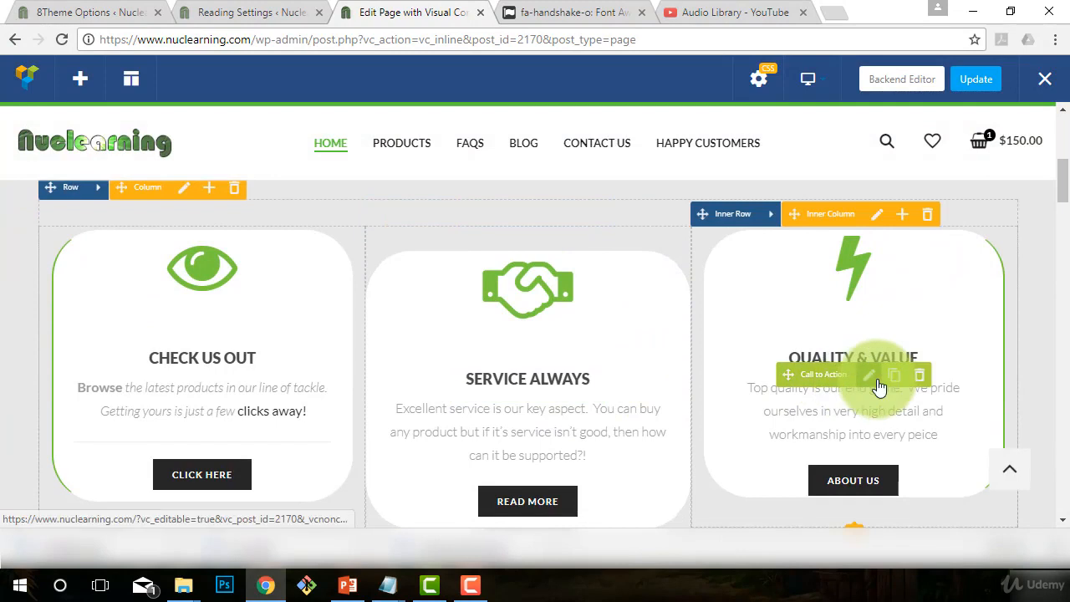
pyautogui.click(870, 375)
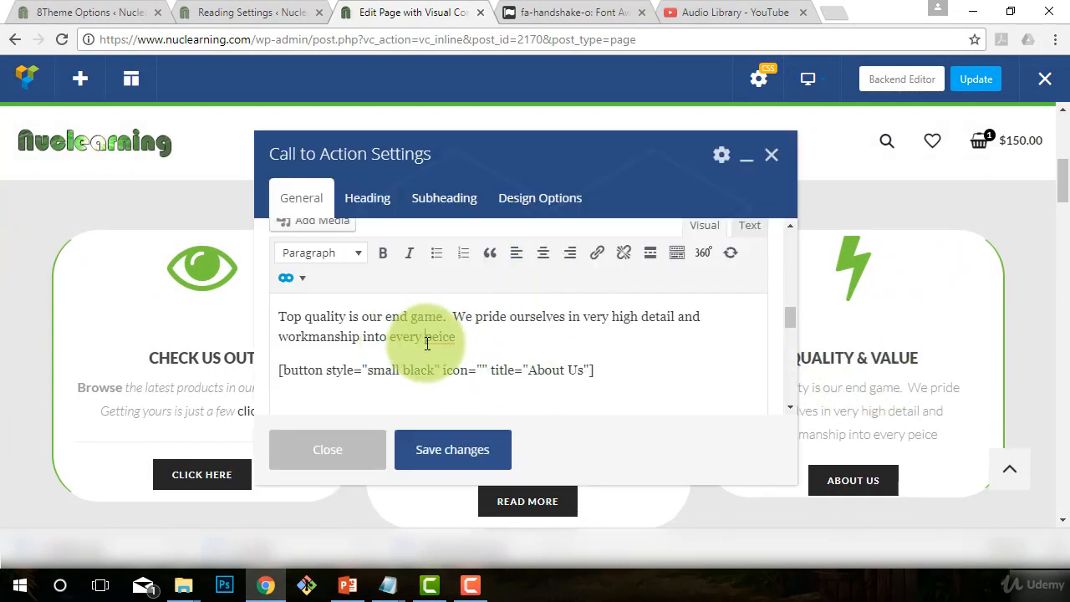
pyautogui.rightClick(427, 343)
pyautogui.rightClick(436, 339)
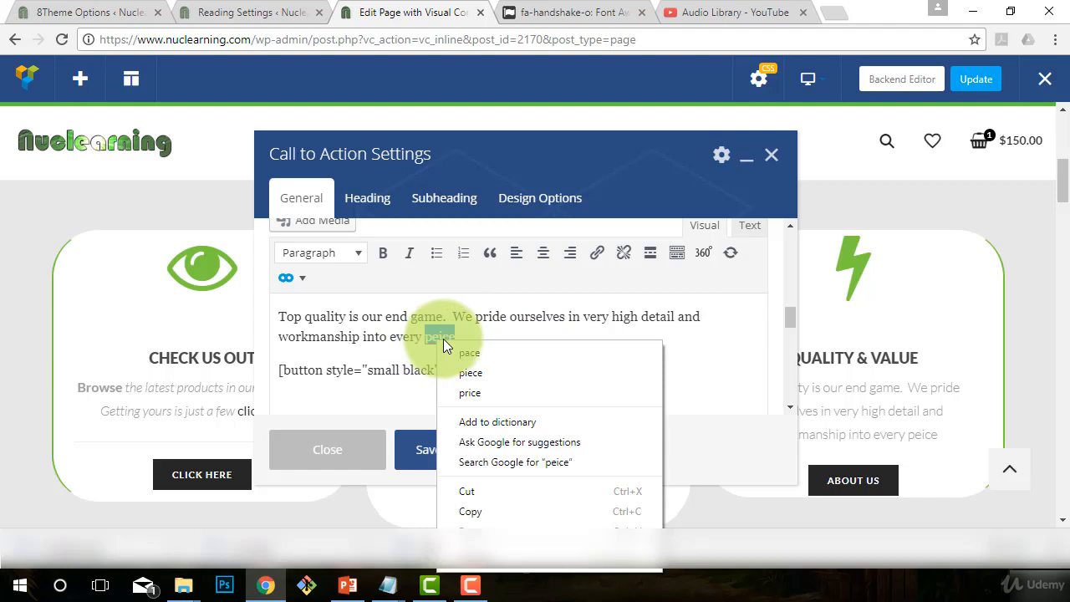
pyautogui.click(470, 373)
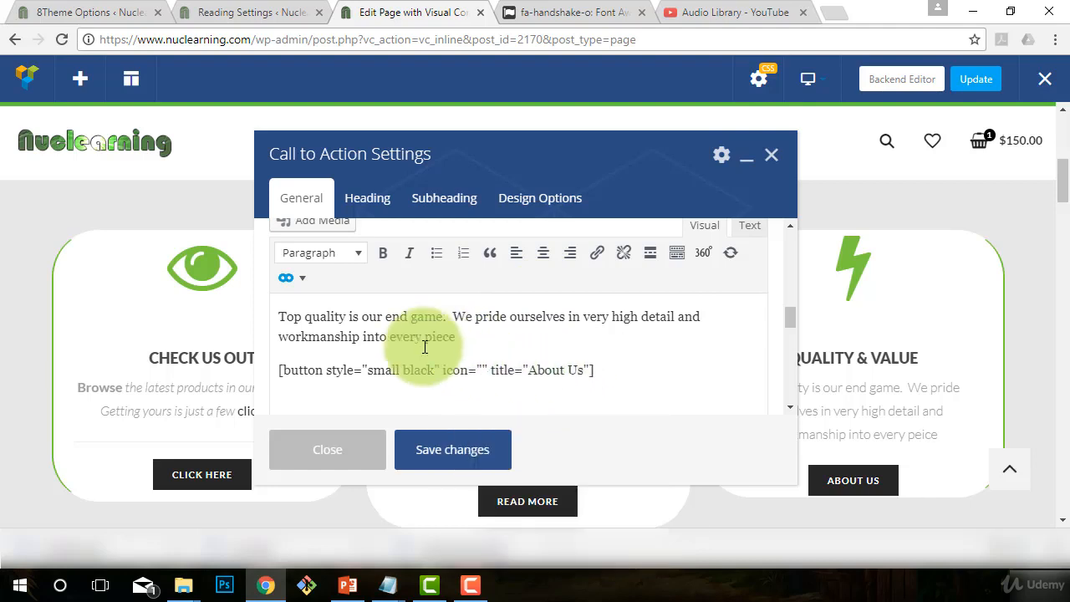
# Set the third block's bottom padding to 1vw, save the changes and close its settings
pyautogui.click(519, 207)
pyautogui.scroll(-3, 481, 343)
pyautogui.click(403, 357)
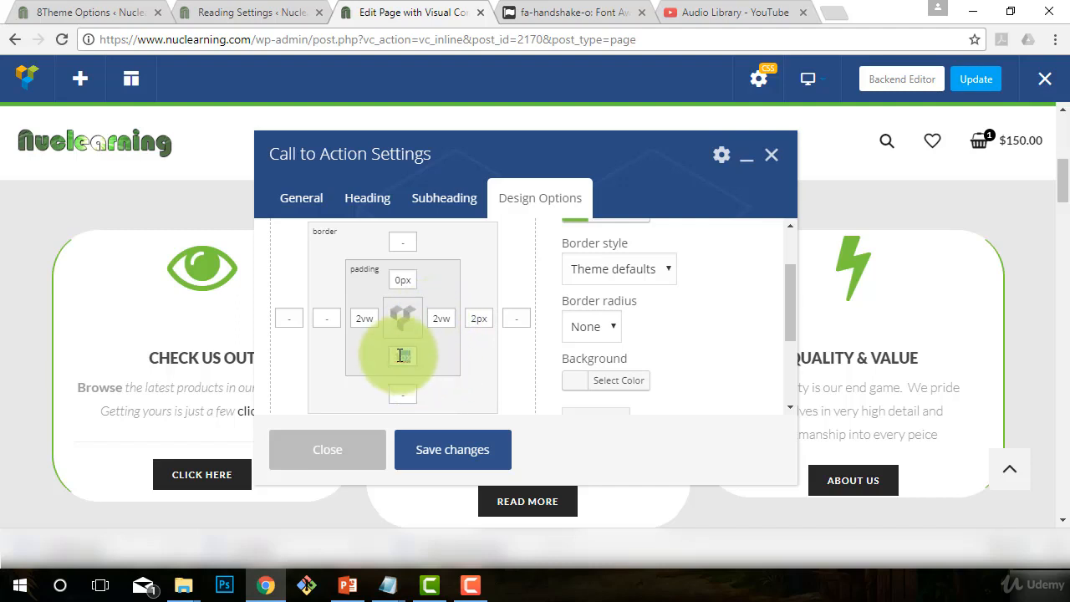
pyautogui.write('1vw')
pyautogui.click(425, 452)
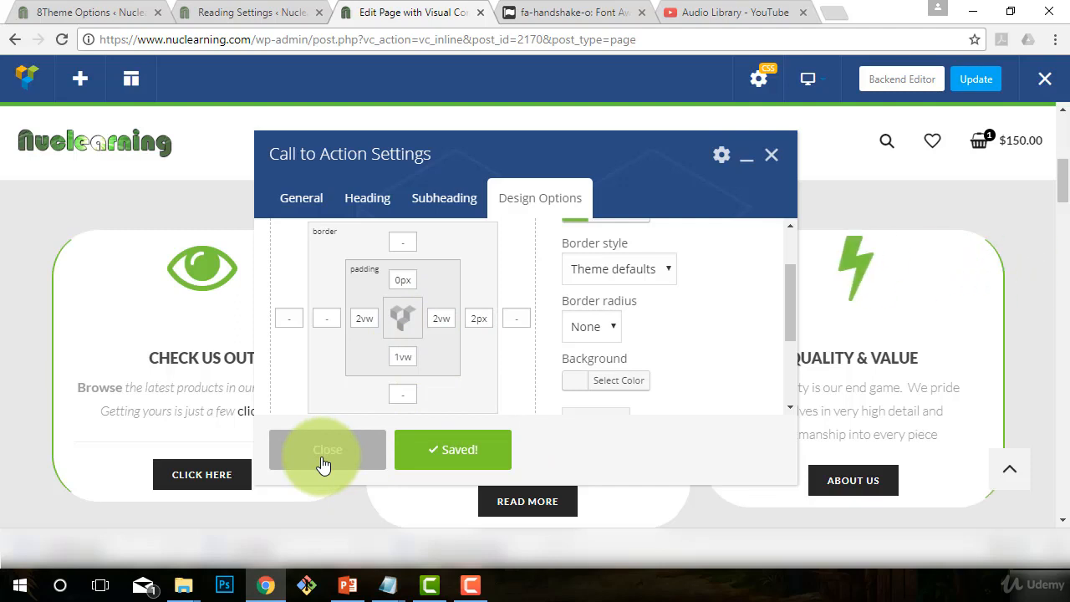
pyautogui.click(324, 464)
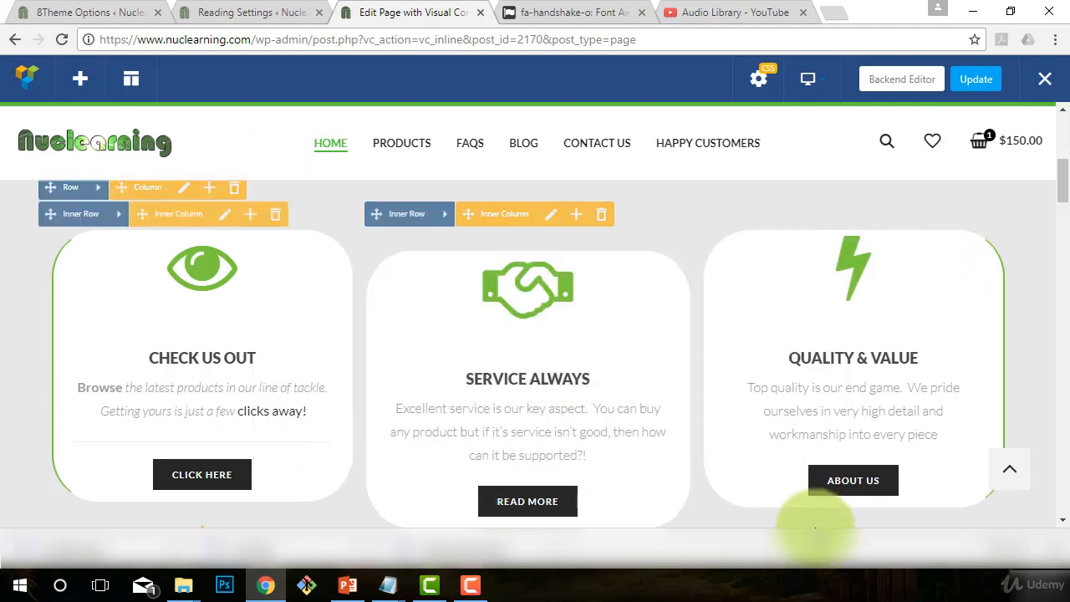
# Update the page and check the three blocks and the Top Interesting section below them
pyautogui.click(972, 83)
pyautogui.scroll(-1, 677, 393)
pyautogui.scroll(1, 678, 393)
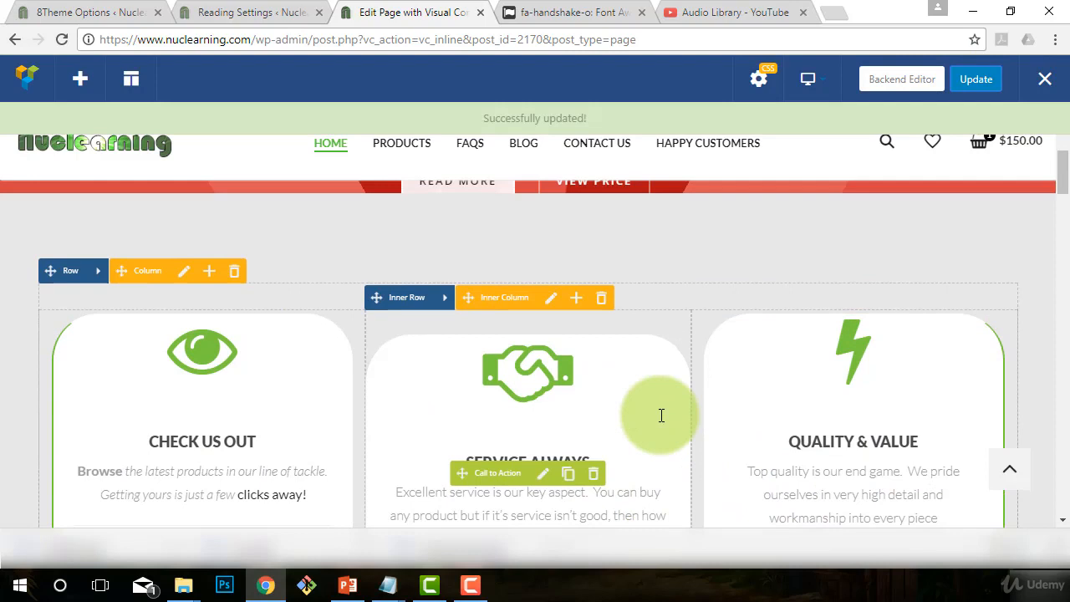
pyautogui.scroll(-2, 660, 415)
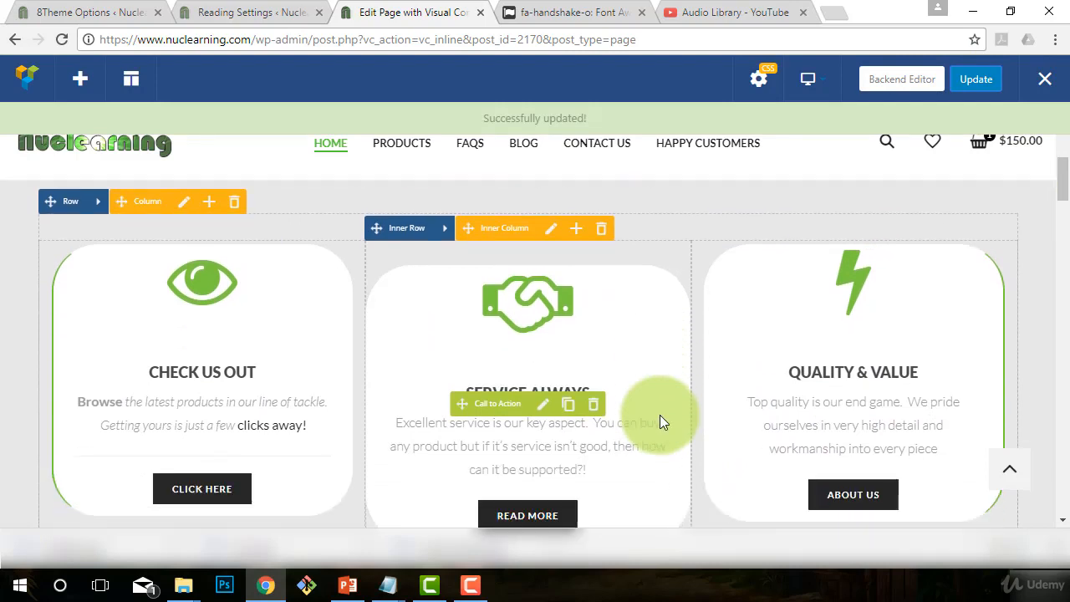
pyautogui.scroll(-1, 690, 476)
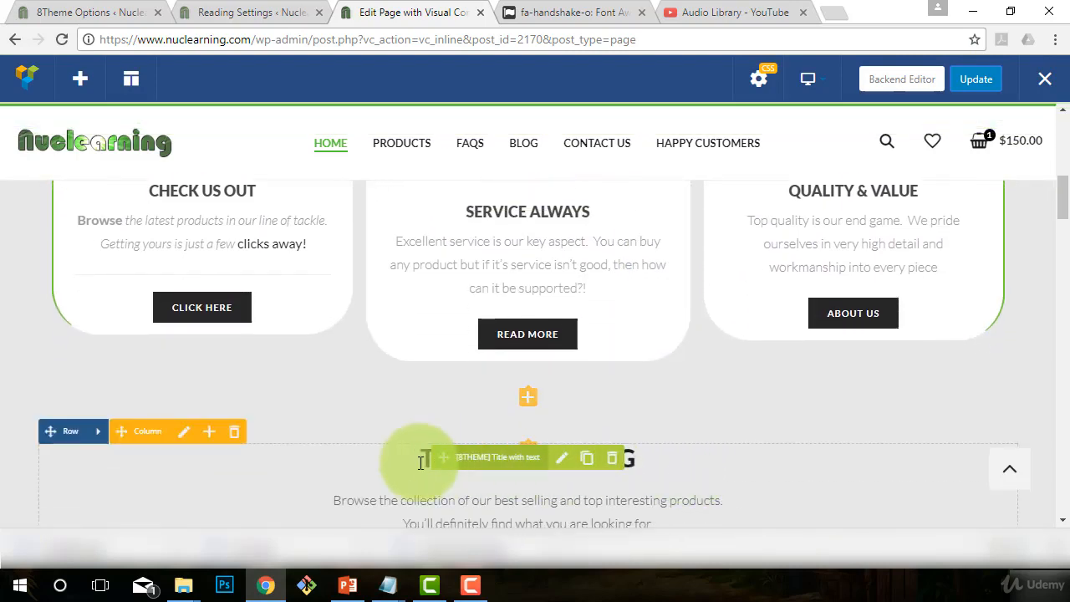
pyautogui.scroll(-2, 538, 506)
pyautogui.scroll(3, 619, 406)
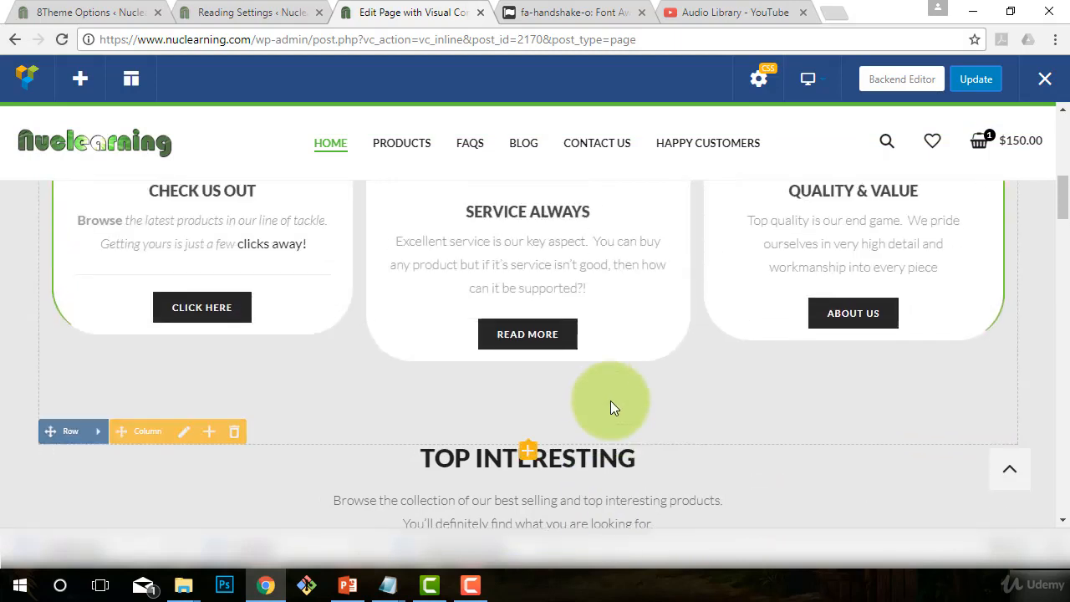